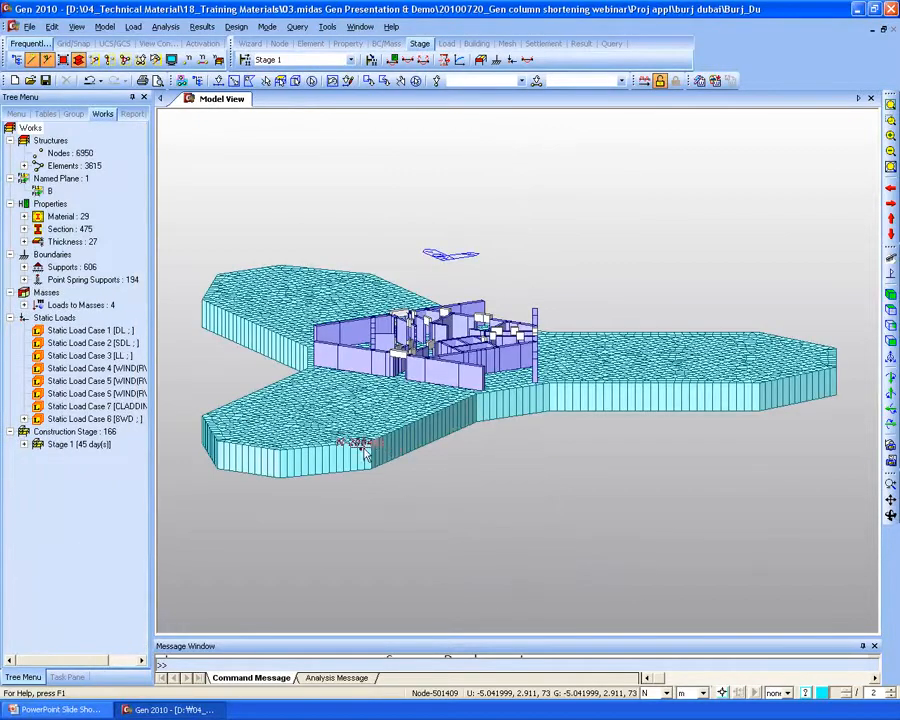
Step the tower model through construction Stage 2 and Stage 3, up to Stage 10.
{"action": "middle_click_drag", "start_coordinate": [366, 447], "coordinate": [373, 475], "text": "ctrl"}
{"action": "scroll", "coordinate": [396, 408], "scroll_direction": "down", "scroll_amount": 2}
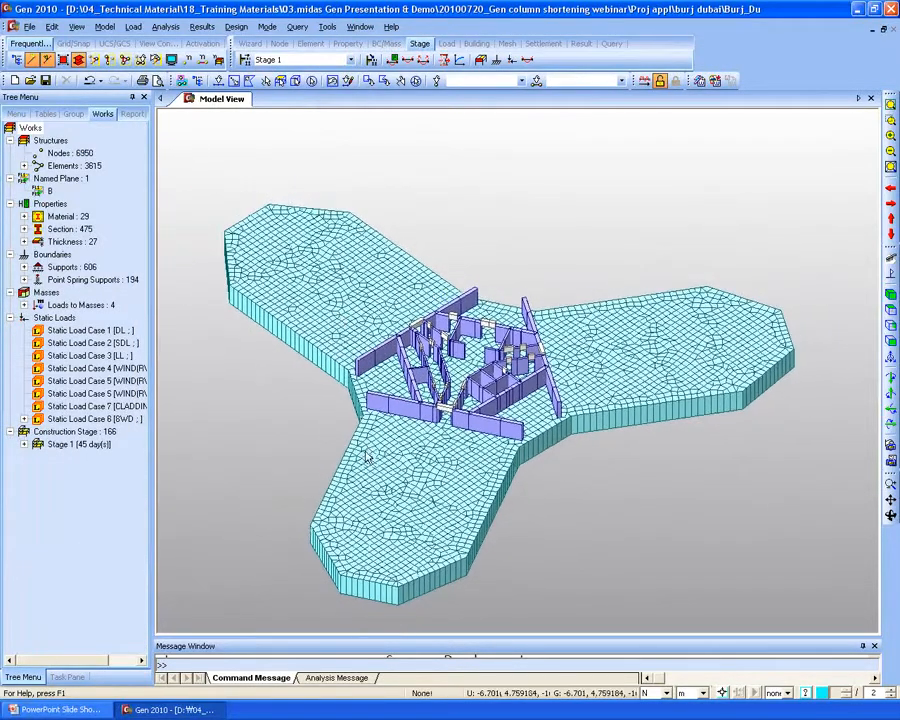
{"action": "left_click", "coordinate": [291, 61]}
{"action": "left_click", "coordinate": [291, 71]}
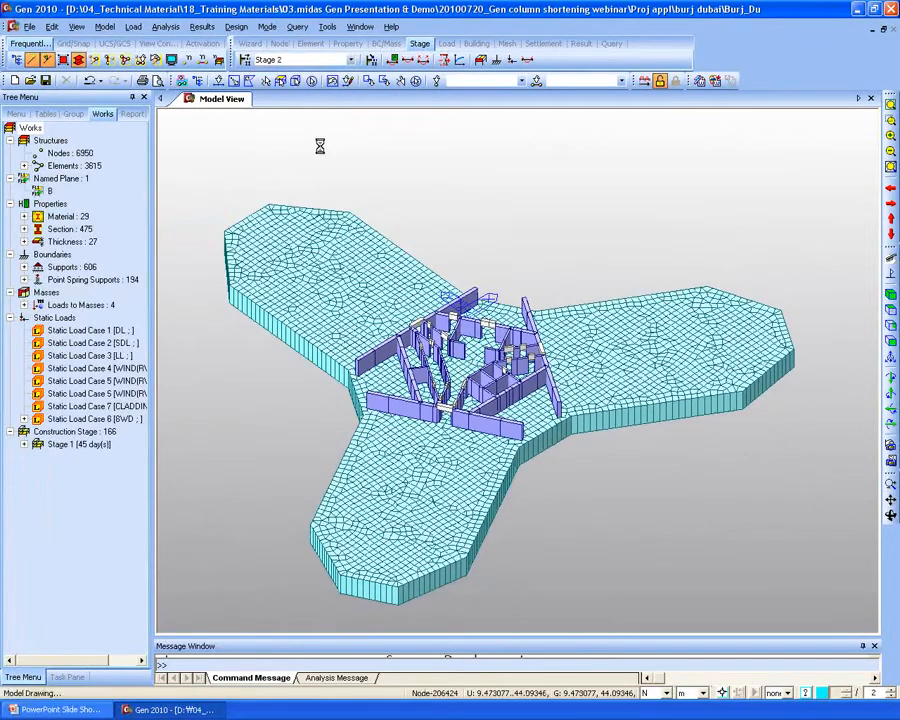
{"action": "key", "text": "Down"}
{"action": "key", "text": "Down"}
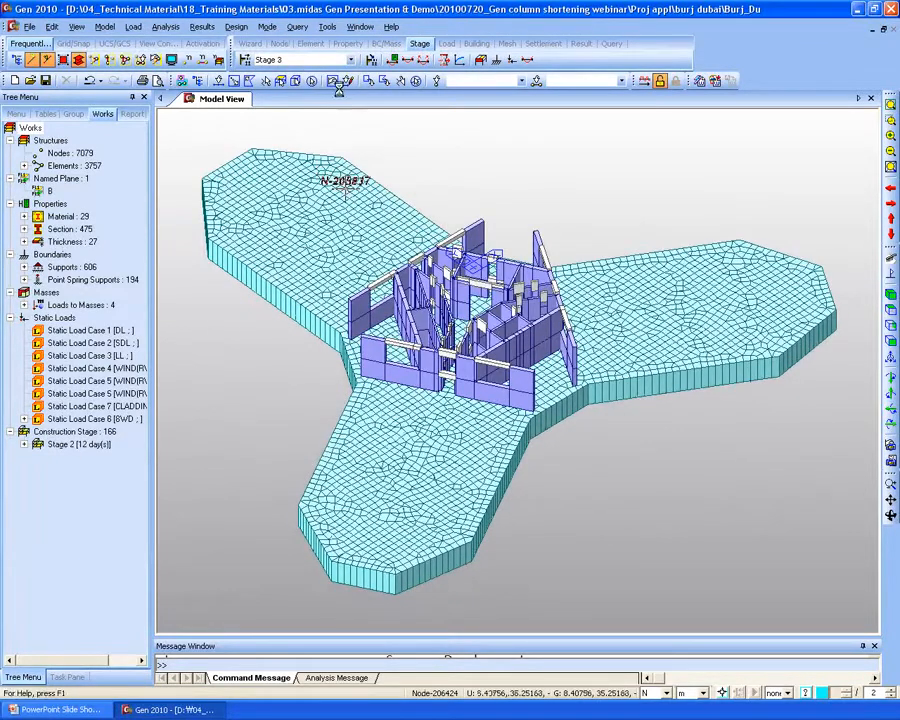
{"action": "left_click", "coordinate": [300, 62]}
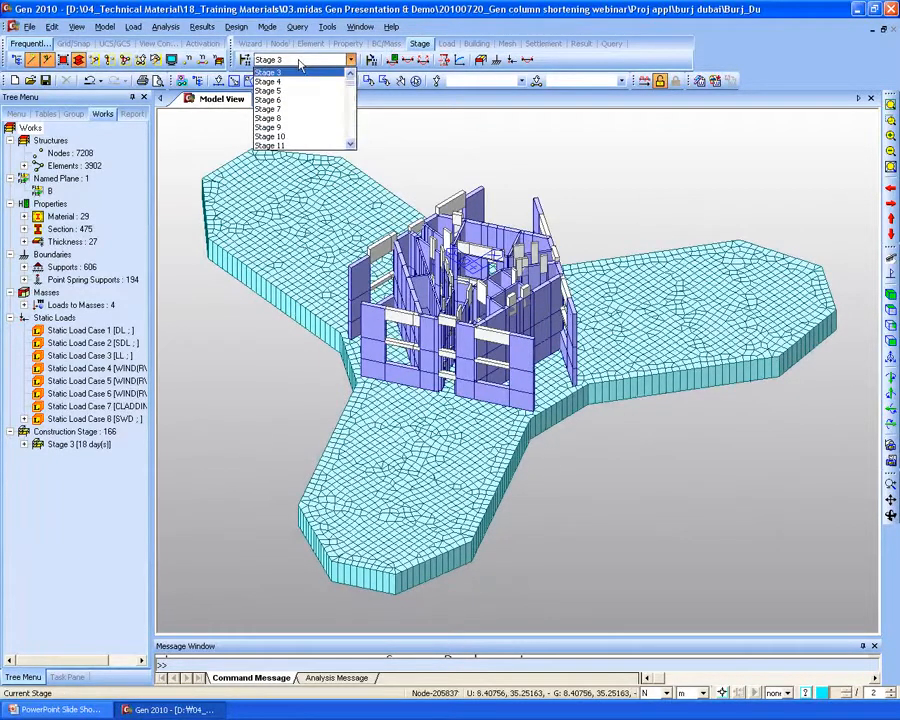
{"action": "left_click", "coordinate": [300, 136]}
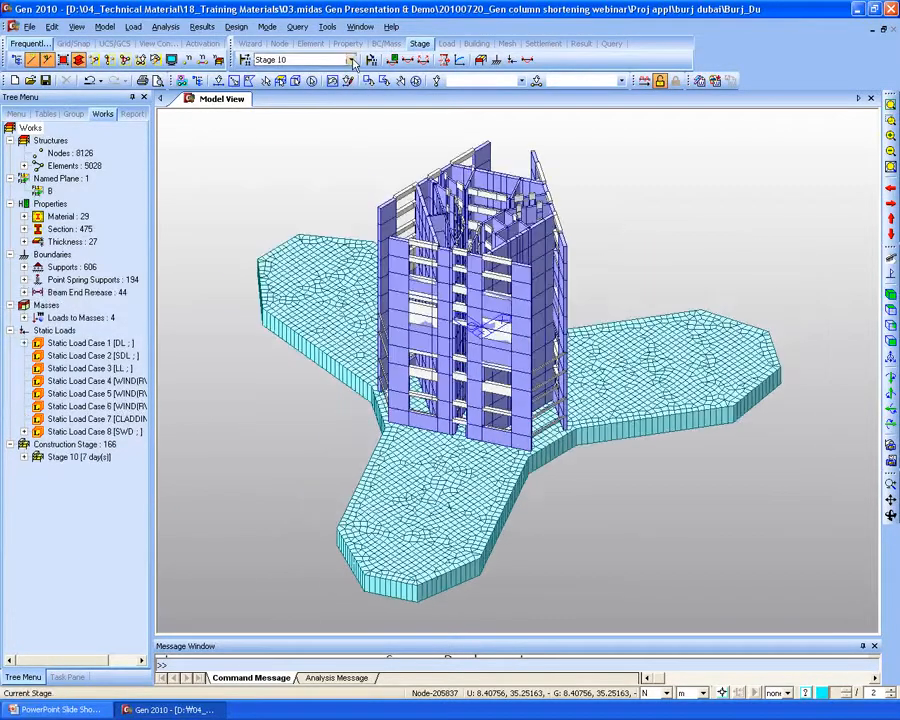
Show the tower's construction progress at Stage 43 and at Stage 70.
{"action": "left_click", "coordinate": [350, 60]}
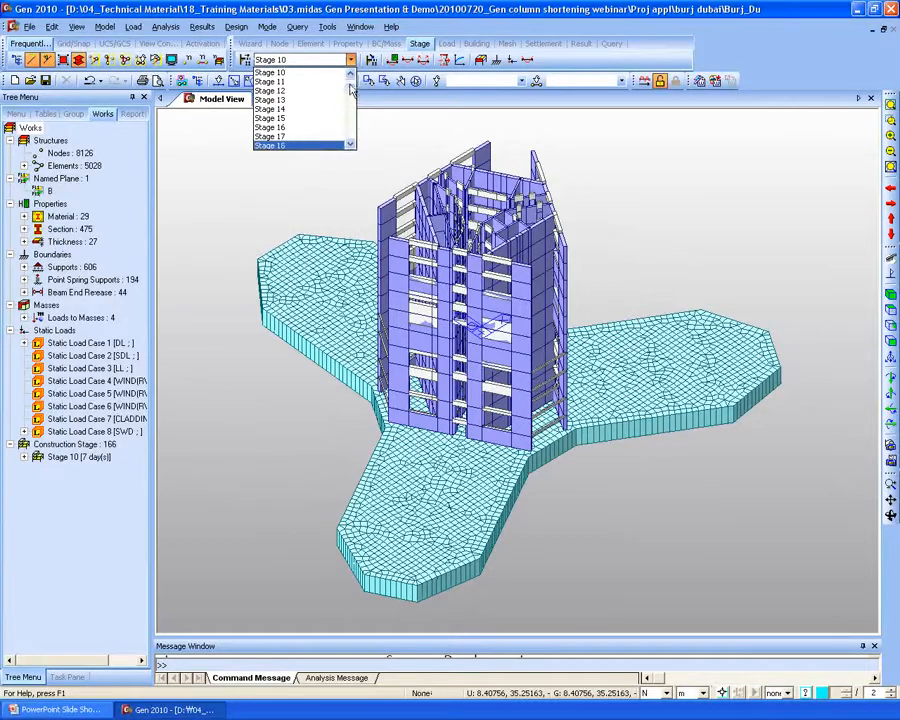
{"action": "left_click", "coordinate": [351, 89]}
{"action": "left_click", "coordinate": [301, 115]}
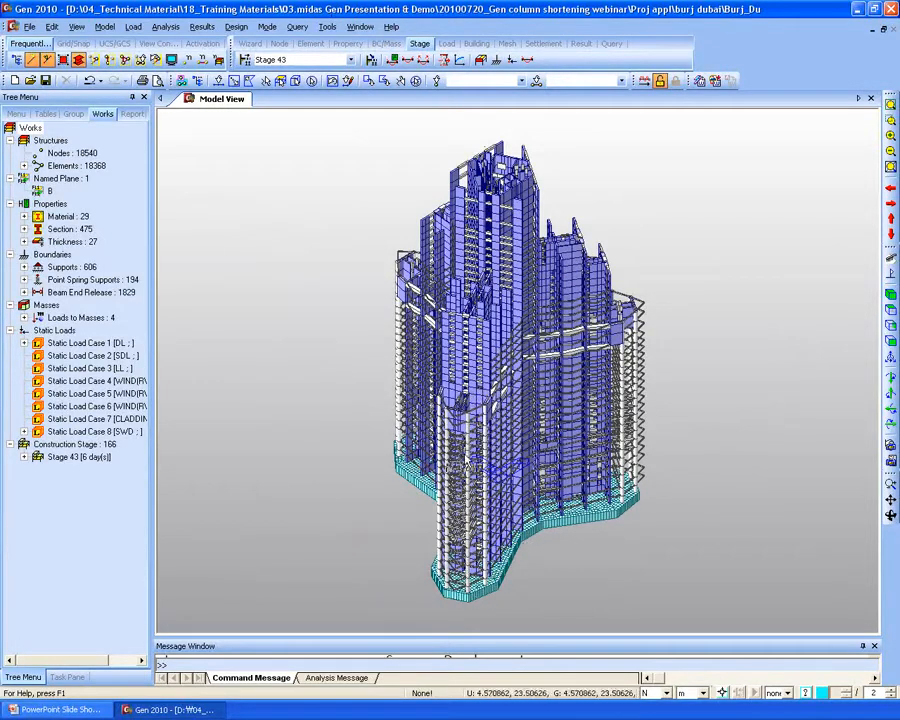
{"action": "left_click", "coordinate": [351, 60]}
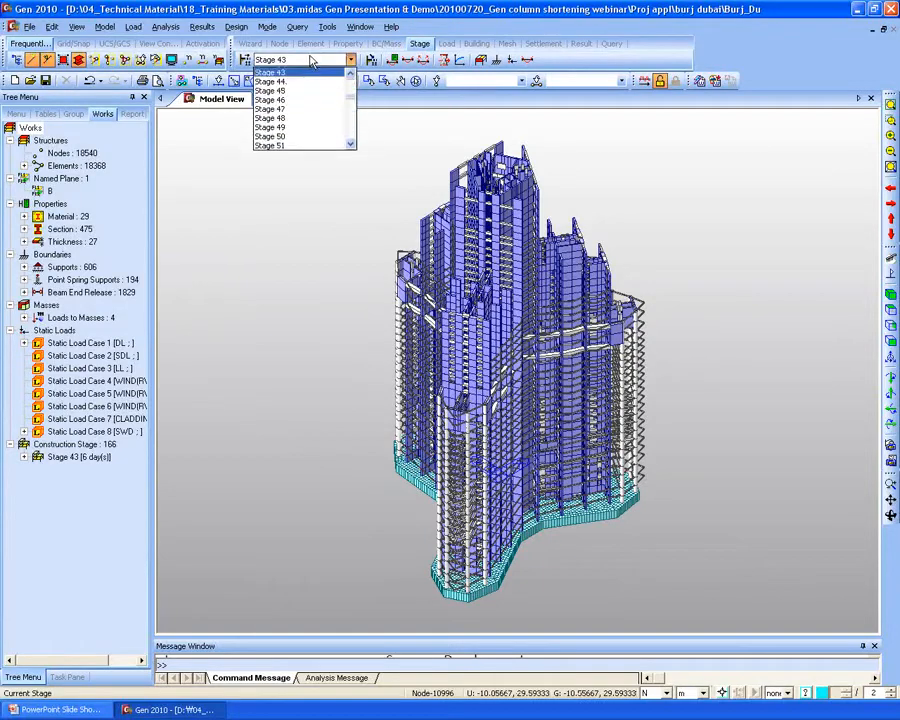
{"action": "scroll", "coordinate": [300, 110], "scroll_direction": "down", "scroll_amount": 7}
{"action": "left_click", "coordinate": [290, 116]}
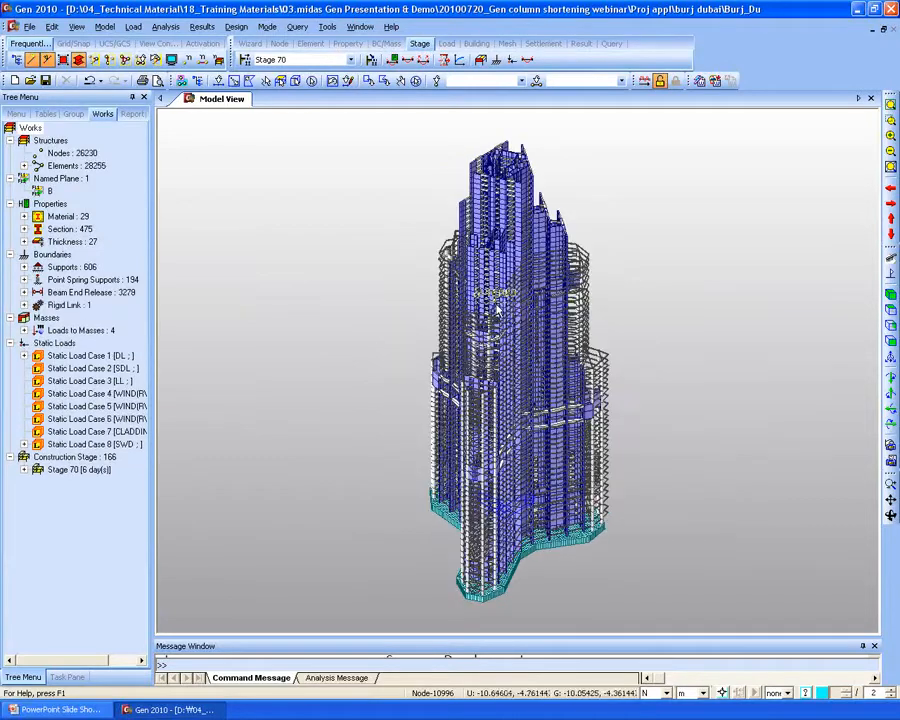
Show the tower at construction Stage 89 and at the final Stage 166.
{"action": "left_click", "coordinate": [313, 62]}
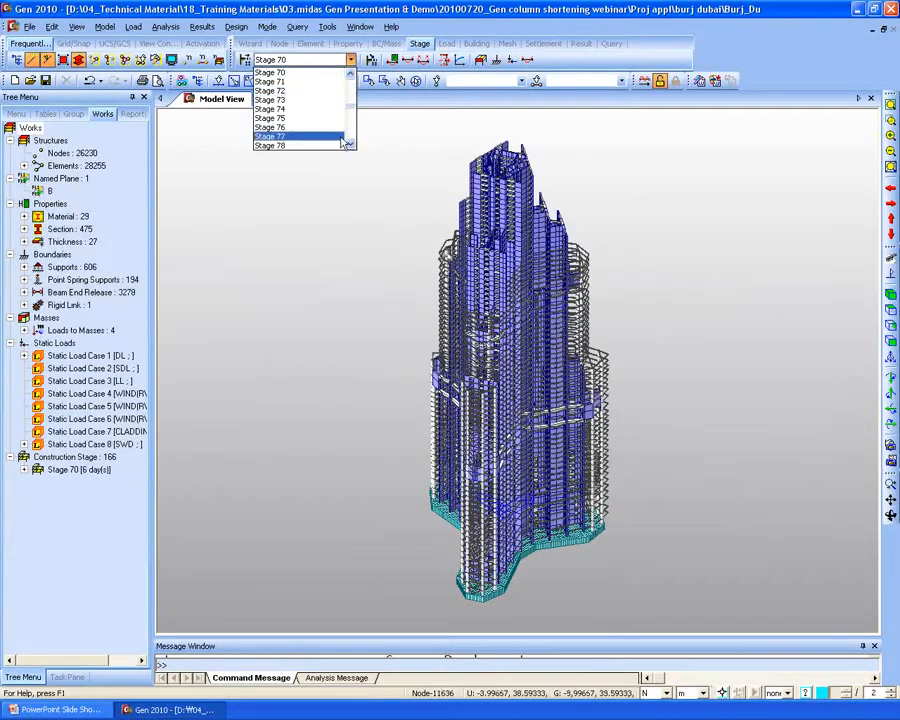
{"action": "left_click_drag", "start_coordinate": [351, 108], "coordinate": [351, 113]}
{"action": "left_click", "coordinate": [313, 124]}
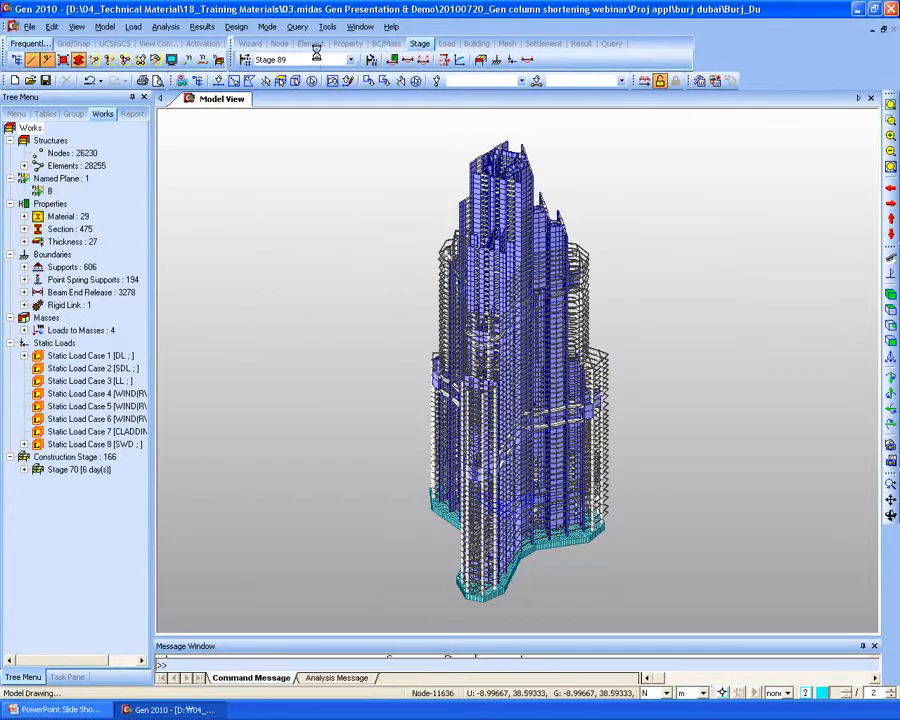
{"action": "left_click", "coordinate": [350, 60]}
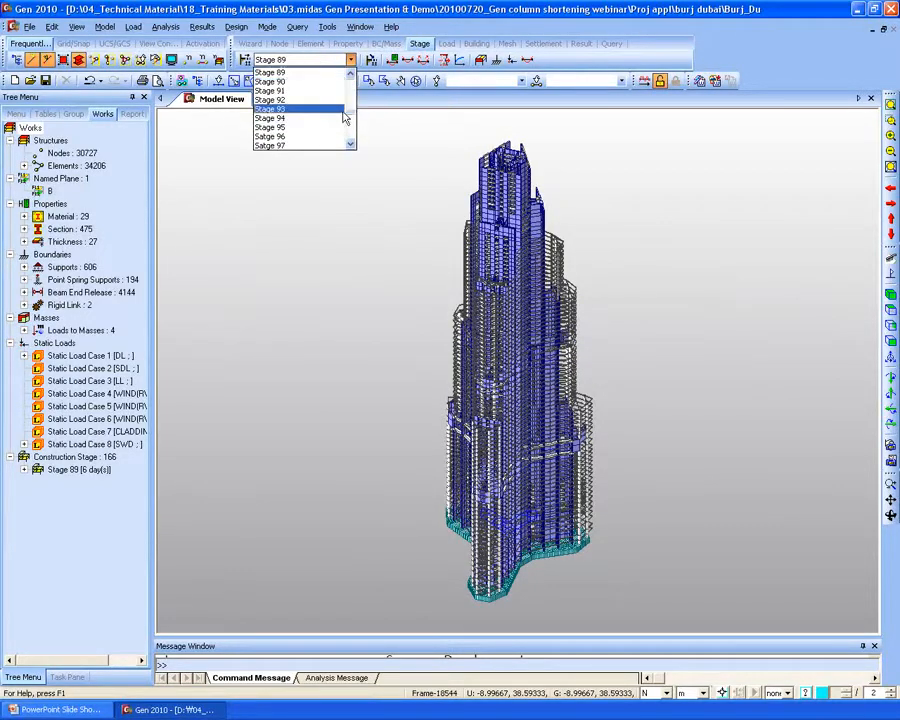
{"action": "scroll", "coordinate": [345, 116], "scroll_direction": "down", "scroll_amount": 20}
{"action": "left_click", "coordinate": [315, 145]}
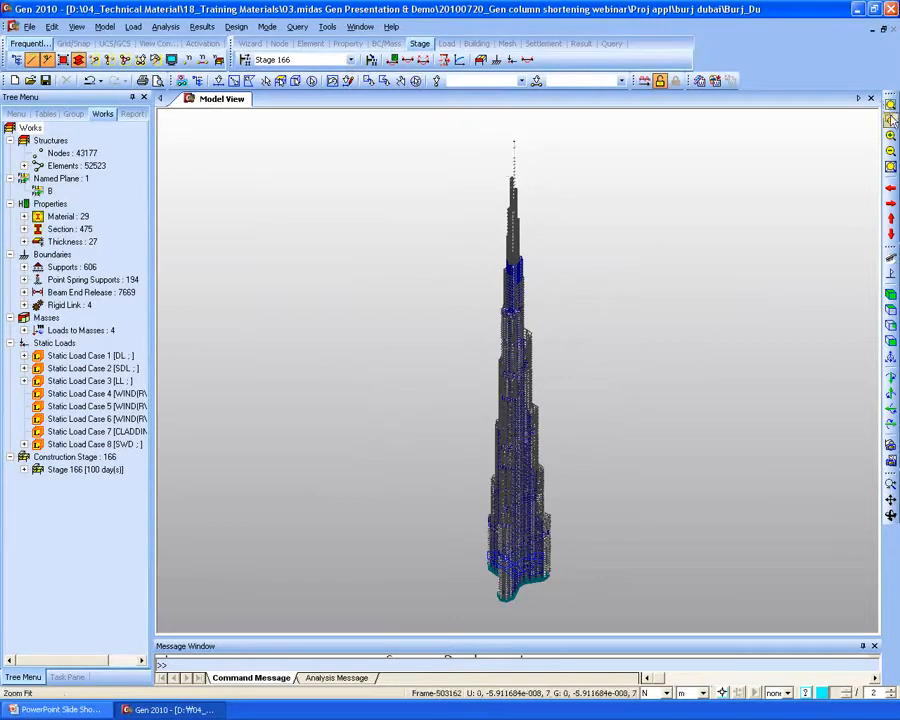
Examine the completed tower up close, from the spire down to the upper core walls and floors.
{"action": "mouse_move", "coordinate": [532, 372]}
{"action": "middle_mouse_down", "text": "ctrl"}
{"action": "mouse_move", "coordinate": [512, 362]}
{"action": "mouse_move", "coordinate": [550, 368]}
{"action": "mouse_move", "coordinate": [545, 375]}
{"action": "mouse_move", "coordinate": [546, 364]}
{"action": "middle_mouse_up", "text": "ctrl"}
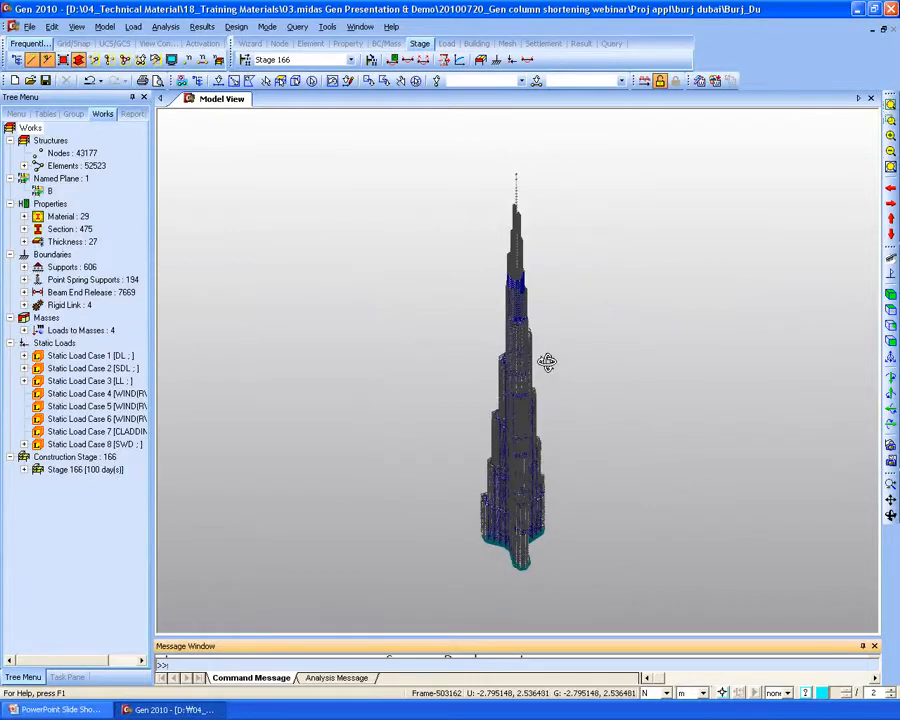
{"action": "left_click", "coordinate": [889, 119]}
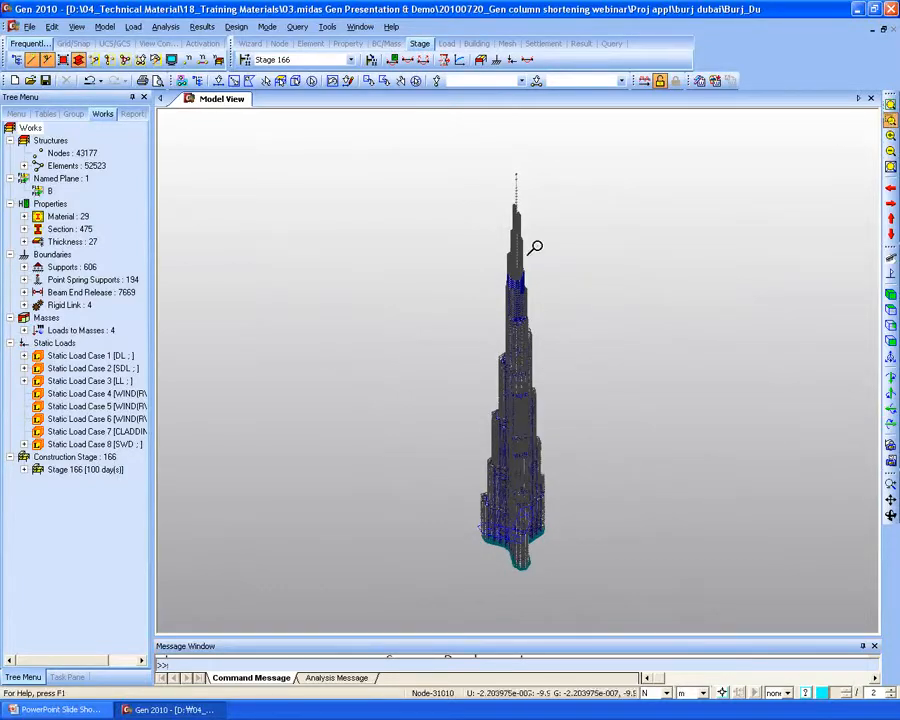
{"action": "left_click_drag", "start_coordinate": [486, 167], "coordinate": [580, 298]}
{"action": "left_click_drag", "start_coordinate": [281, 301], "coordinate": [561, 594]}
{"action": "middle_click_drag", "start_coordinate": [598, 573], "coordinate": [583, 310]}
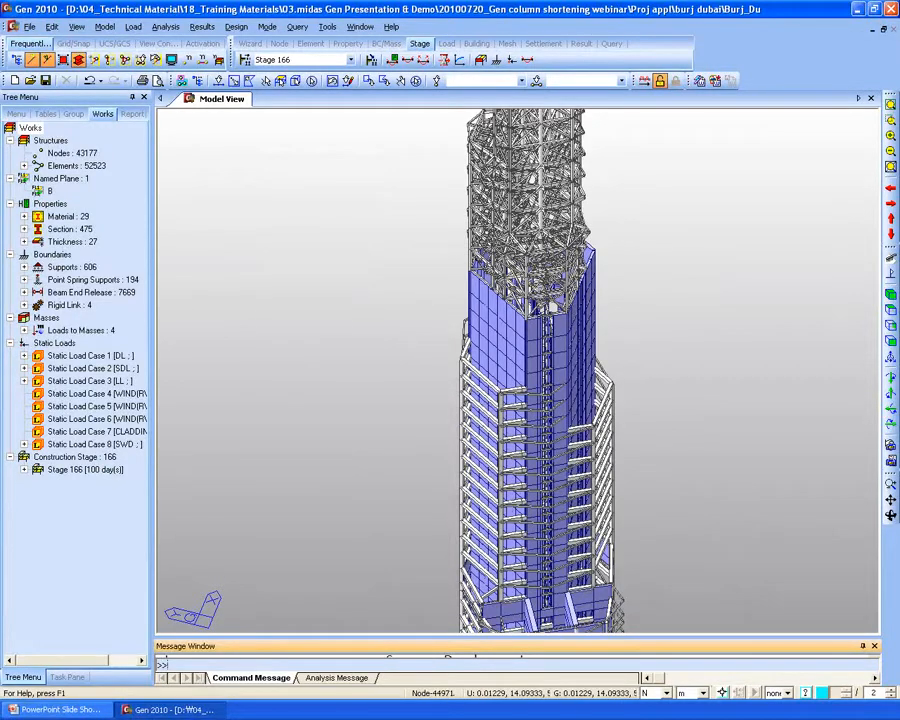
Switch to the PowerPoint slide show and advance to the SK S-Trenue (Seoul, Korea) project slide.
{"action": "left_click", "coordinate": [60, 709]}
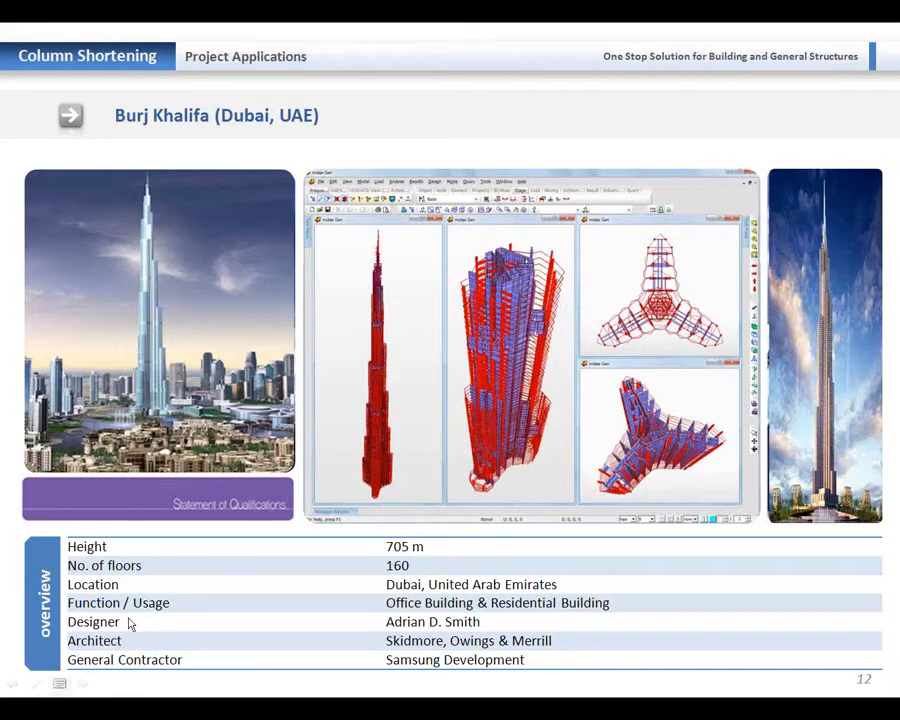
{"action": "left_click", "coordinate": [406, 354]}
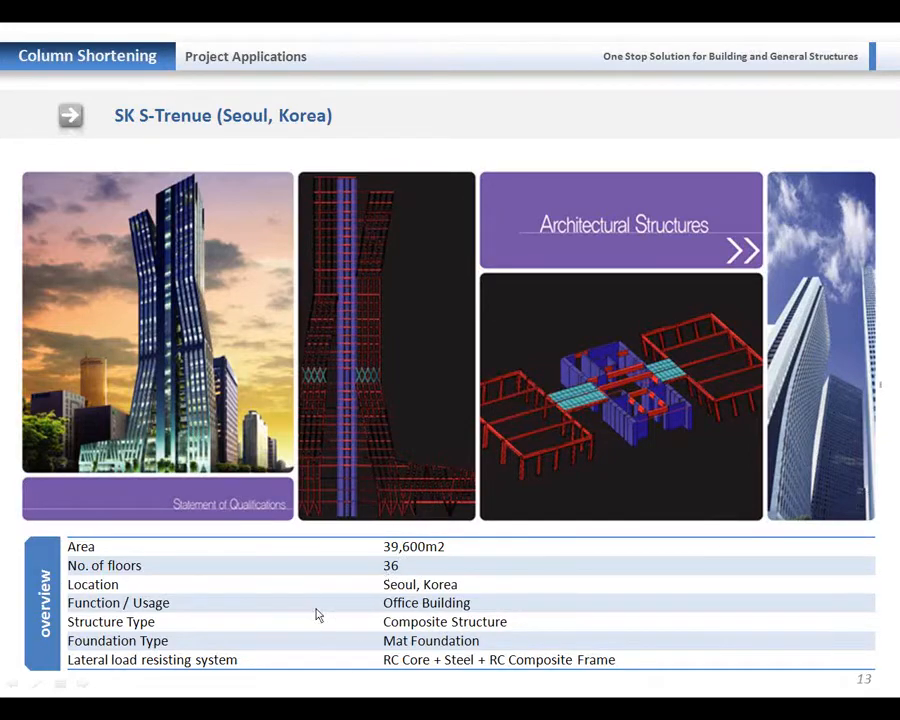
Switch to midas Gen with the Y-project model, list its works tree and turn off the node display.
{"action": "key", "text": "alt+Tab"}
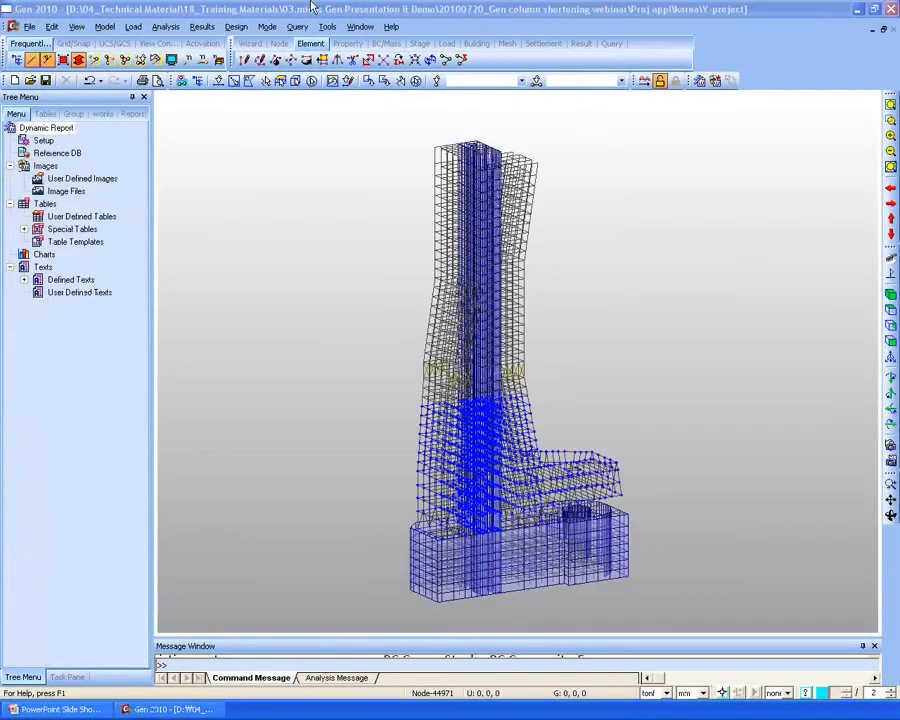
{"action": "left_click", "coordinate": [103, 114]}
{"action": "left_click", "coordinate": [172, 60]}
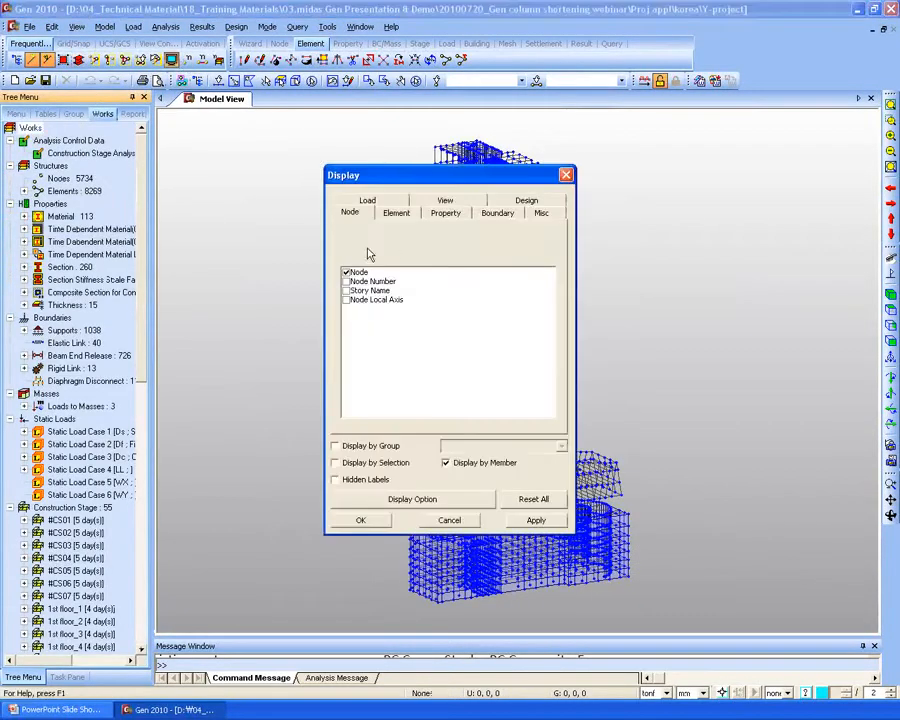
{"action": "left_click", "coordinate": [346, 272]}
{"action": "left_click", "coordinate": [361, 519]}
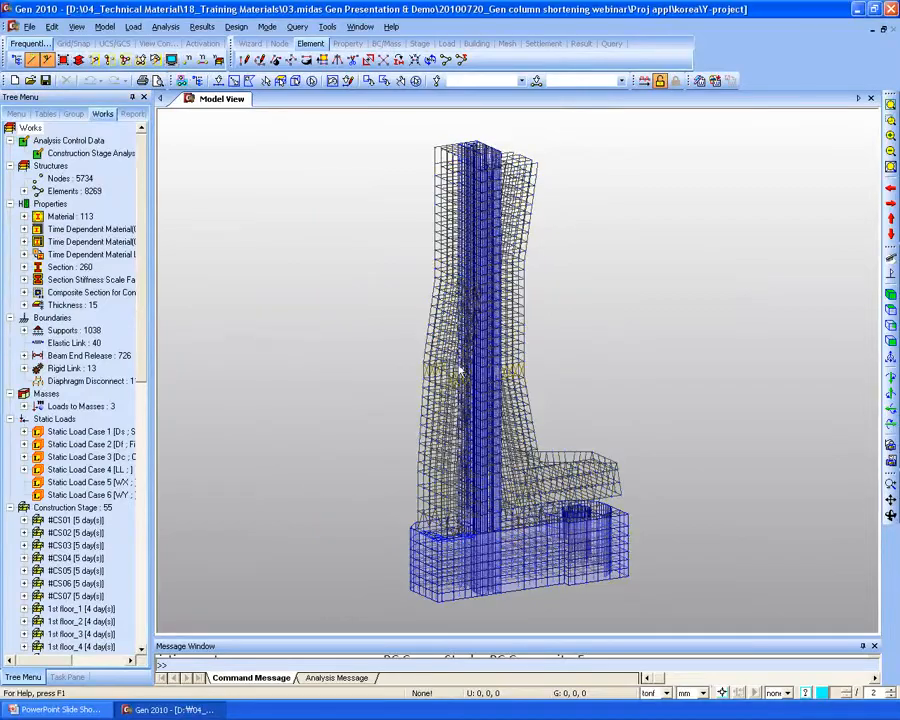
Render the Y-project model with hidden surfaces and view it from the front and in isometric.
{"action": "middle_click_drag", "start_coordinate": [448, 347], "coordinate": [457, 356], "text": "ctrl"}
{"action": "left_click", "coordinate": [79, 61]}
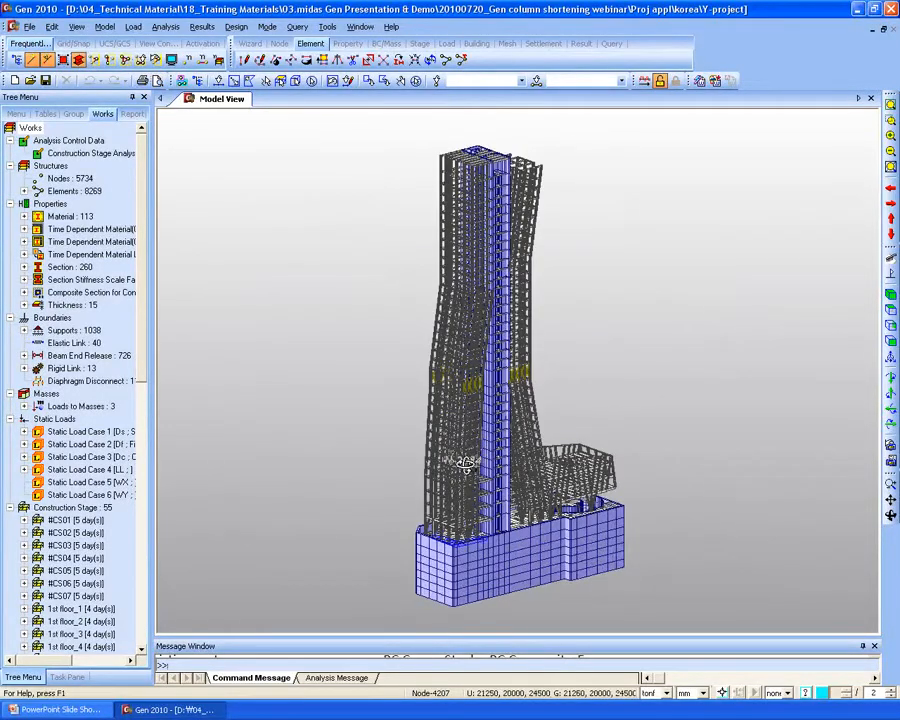
{"action": "middle_click_drag", "start_coordinate": [448, 453], "coordinate": [430, 495], "text": "ctrl"}
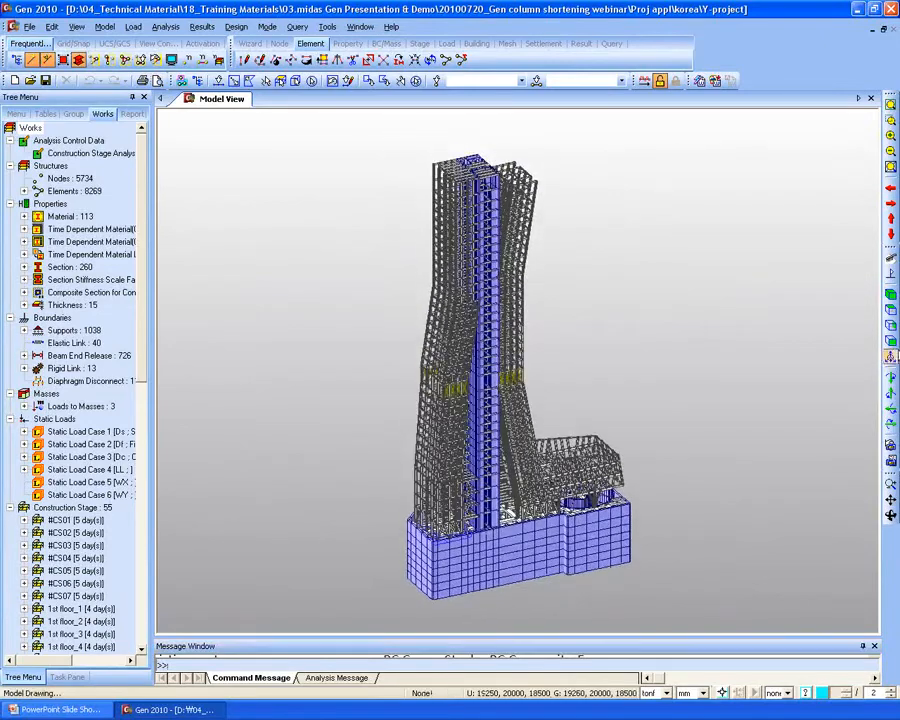
{"action": "left_click", "coordinate": [891, 340]}
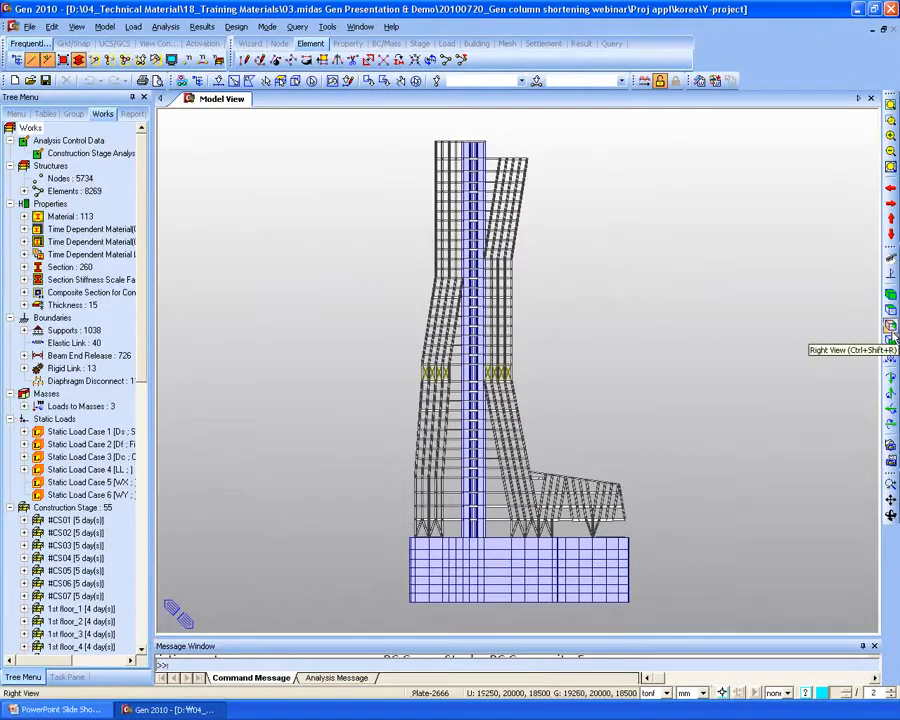
{"action": "left_click", "coordinate": [891, 299]}
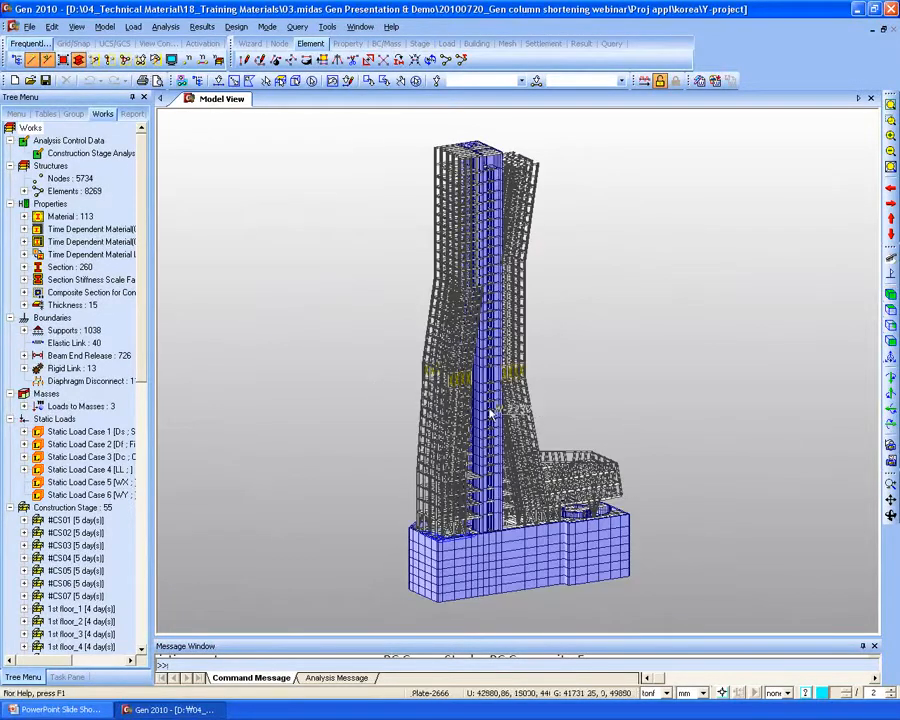
Show the Y-project model at construction stage #CS01, with room around the core walls.
{"action": "left_click", "coordinate": [419, 44]}
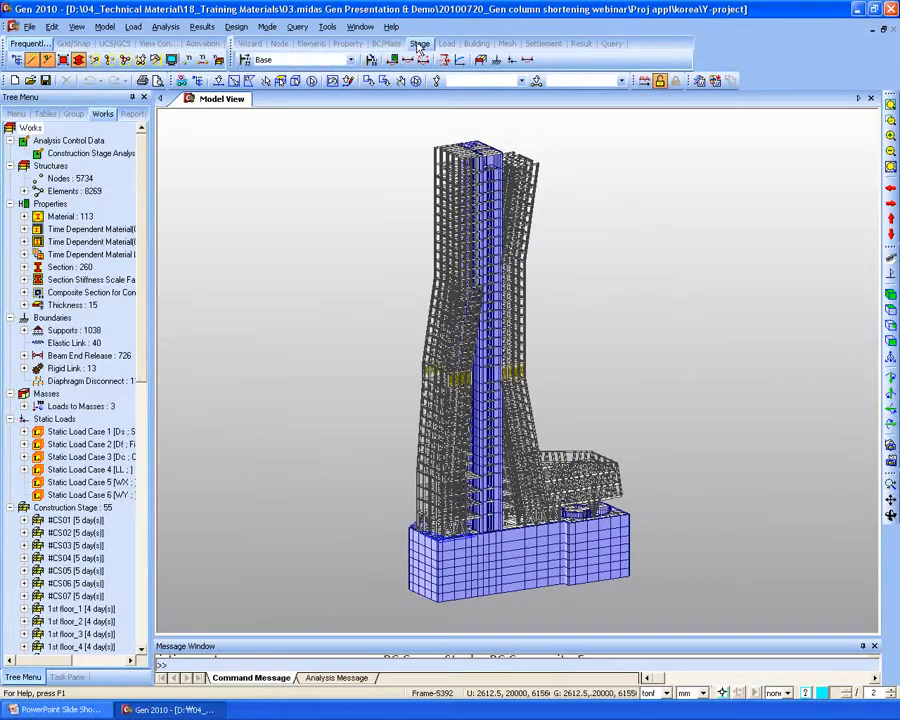
{"action": "left_click", "coordinate": [300, 60]}
{"action": "left_click", "coordinate": [275, 84]}
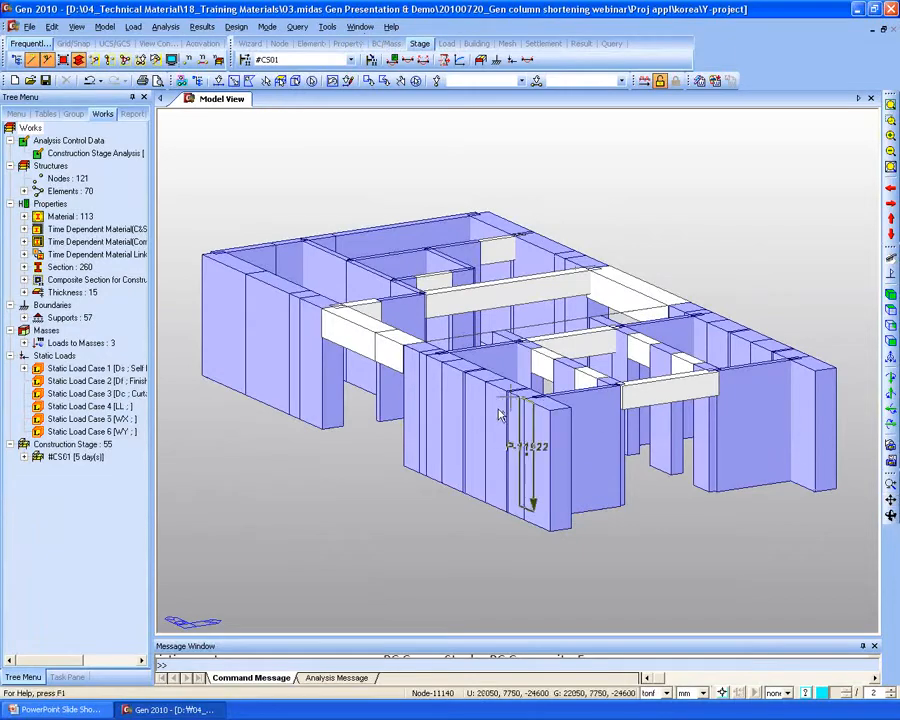
{"action": "scroll", "coordinate": [464, 514], "scroll_direction": "down", "scroll_amount": 5}
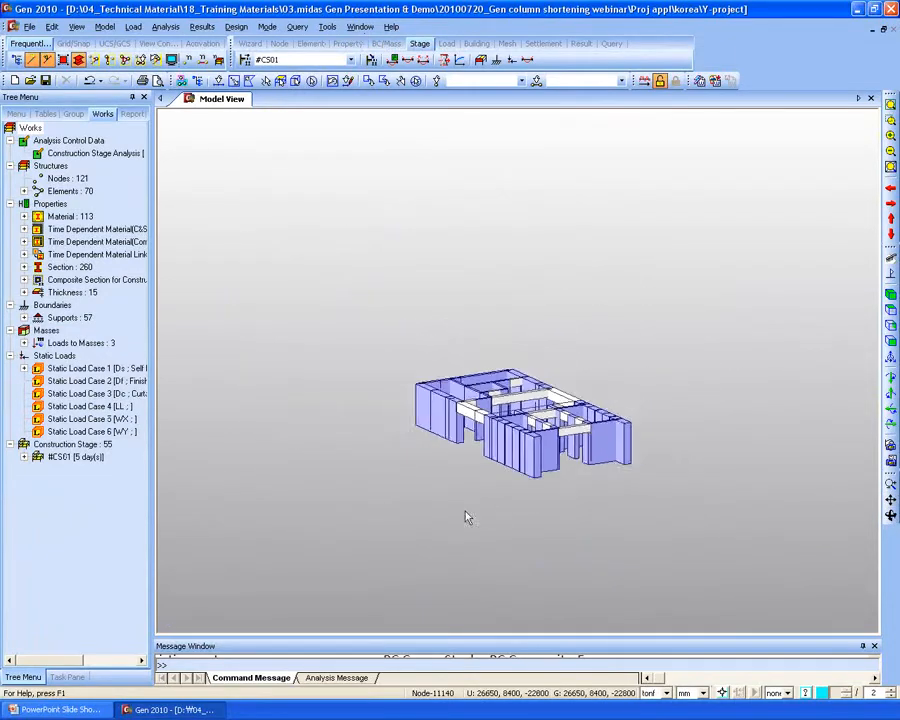
Step the core construction forward stage by stage from #CS02 through #CS07 to 1st floor_1.
{"action": "double_click", "coordinate": [309, 61]}
{"action": "key", "text": "Down"}
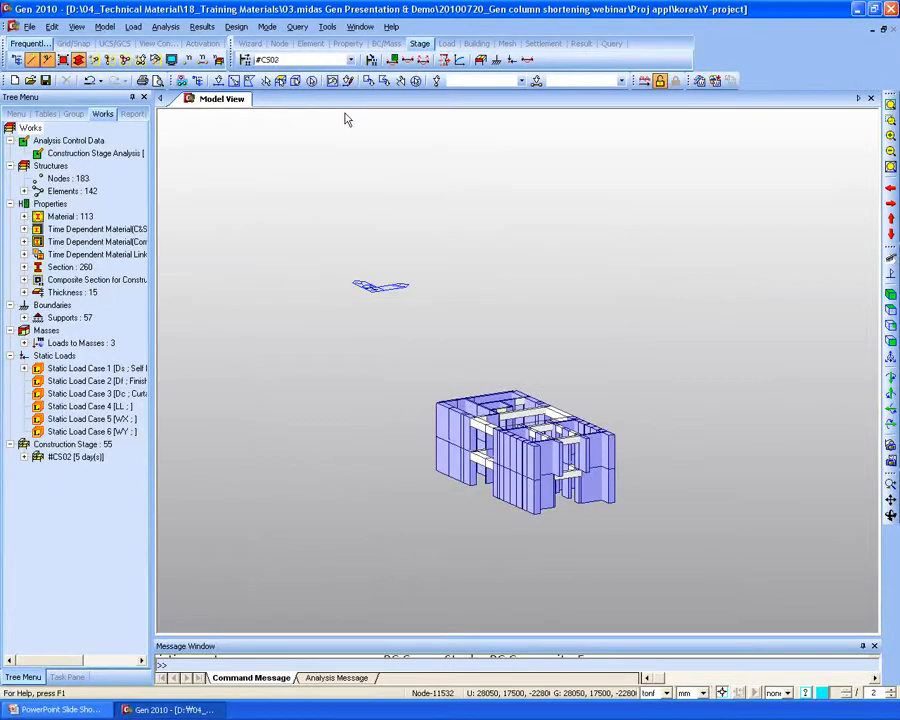
{"action": "key", "text": "Down"}
{"action": "key", "text": "Down"}
{"action": "key", "text": "Down"}
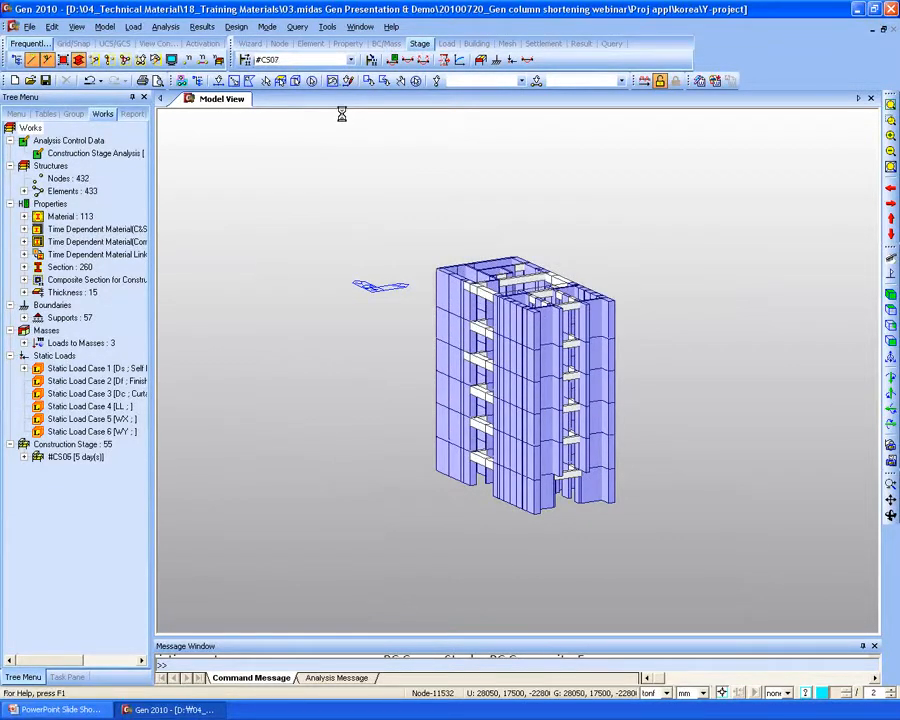
{"action": "key", "text": "Down"}
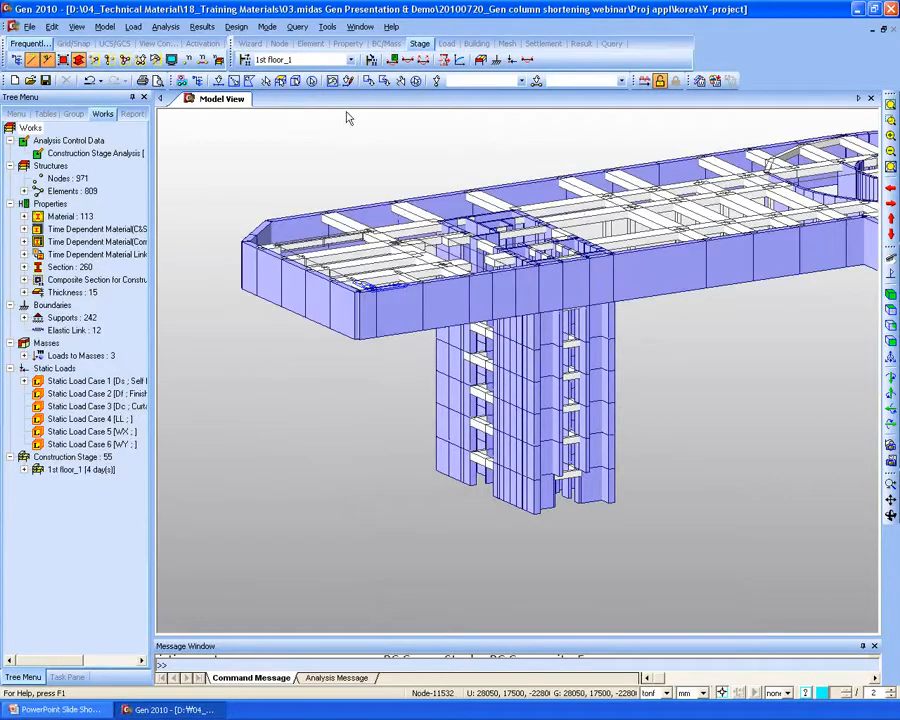
Advance the basement construction from 1st floor_2 through the following floor stages to #CS08, keeping the whole structure in view.
{"action": "middle_click_drag", "start_coordinate": [614, 275], "coordinate": [507, 326]}
{"action": "scroll", "coordinate": [511, 381], "scroll_direction": "down", "scroll_amount": 3}
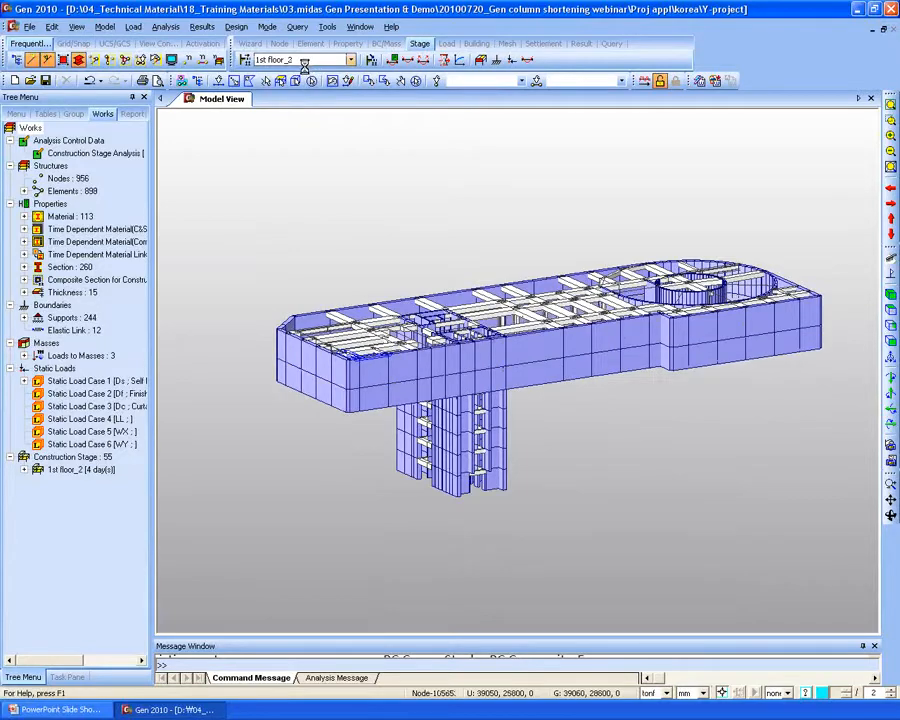
{"action": "scroll", "coordinate": [304, 66], "scroll_direction": "down", "scroll_amount": 2}
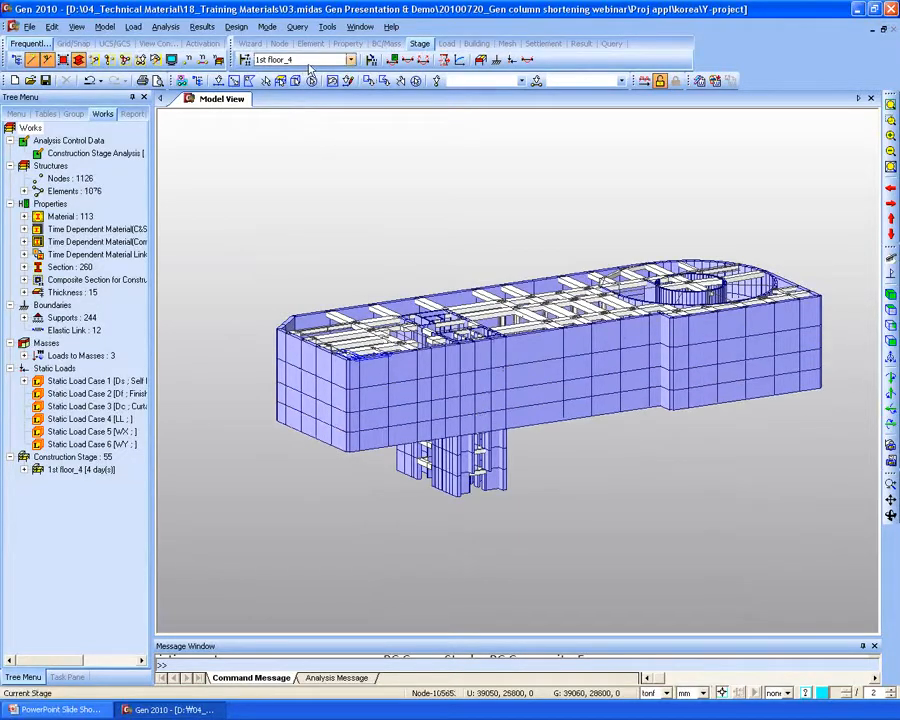
{"action": "scroll", "coordinate": [309, 62], "scroll_direction": "down", "scroll_amount": 1}
{"action": "scroll", "coordinate": [309, 62], "scroll_direction": "down", "scroll_amount": 2}
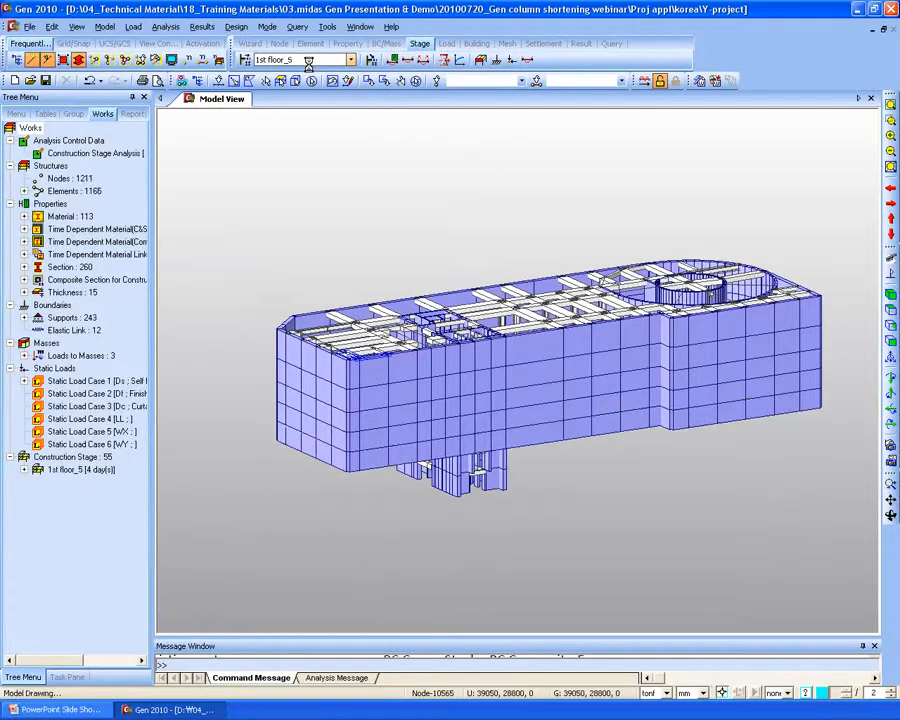
{"action": "scroll", "coordinate": [309, 62], "scroll_direction": "down", "scroll_amount": 2}
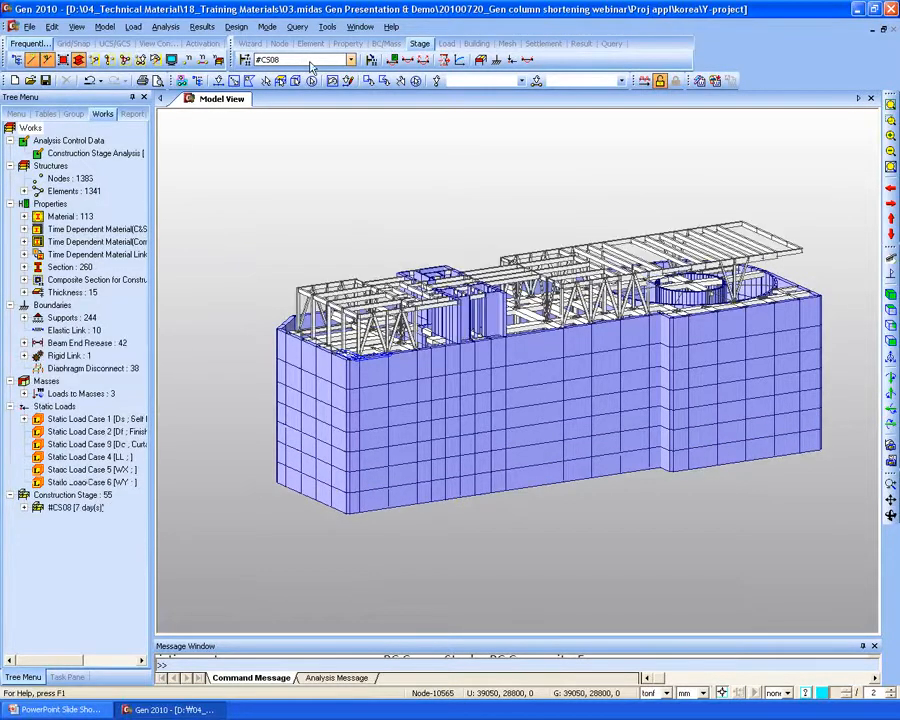
Advance the tower construction from #CS08 through #CS09 up to #CS16, leaving room above the structure for the rising floors.
{"action": "scroll", "coordinate": [452, 432], "scroll_direction": "down", "scroll_amount": 8}
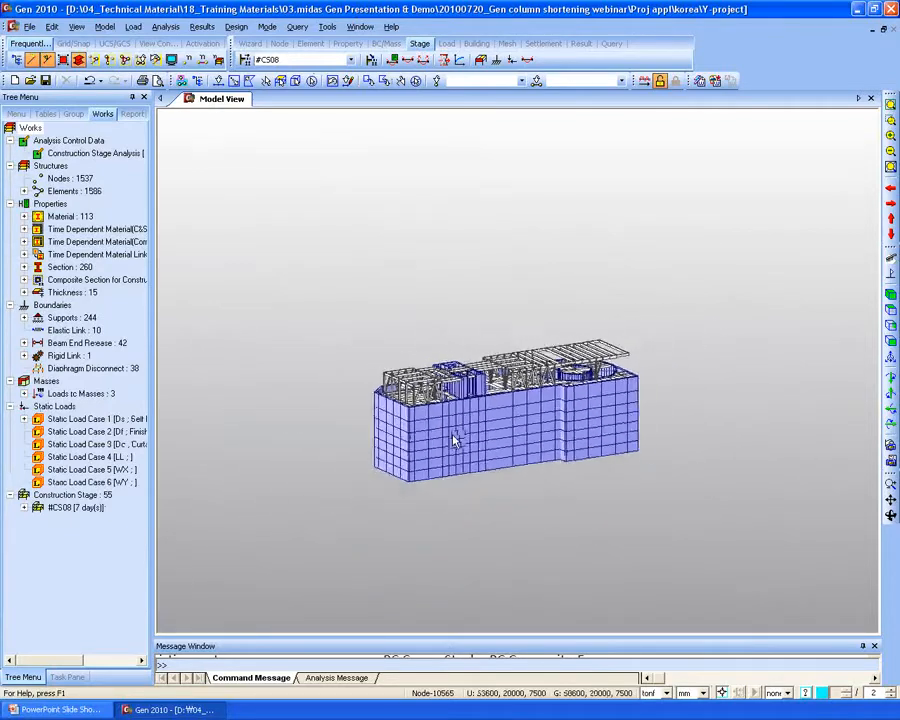
{"action": "middle_click_drag", "start_coordinate": [489, 409], "coordinate": [499, 455]}
{"action": "scroll", "coordinate": [315, 62], "scroll_direction": "down", "scroll_amount": 1}
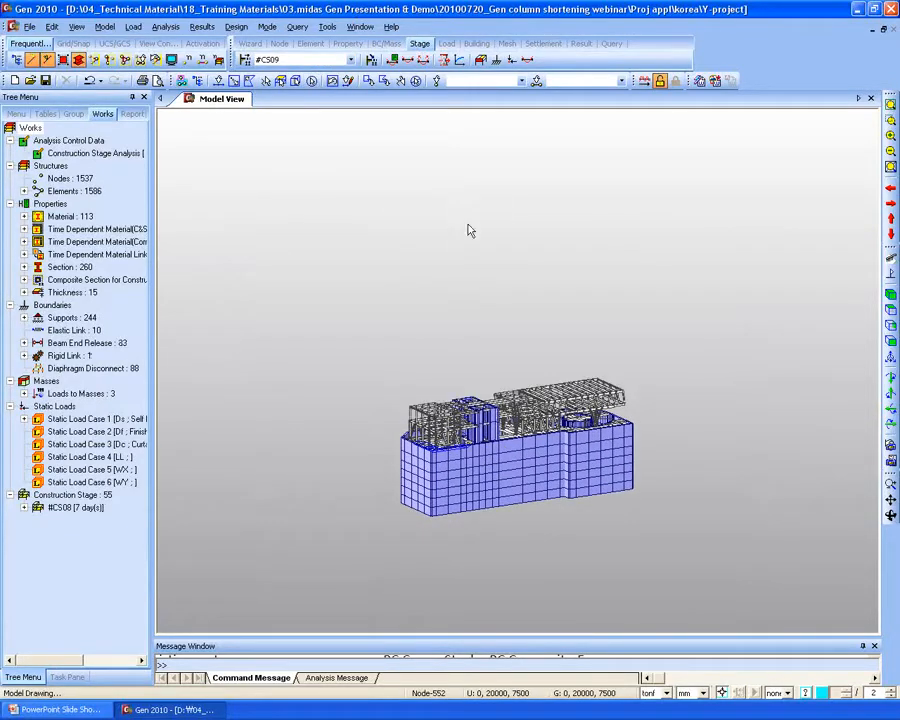
{"action": "scroll", "coordinate": [313, 60], "scroll_direction": "down", "scroll_amount": 1}
{"action": "left_click", "coordinate": [351, 60]}
{"action": "left_click", "coordinate": [311, 124]}
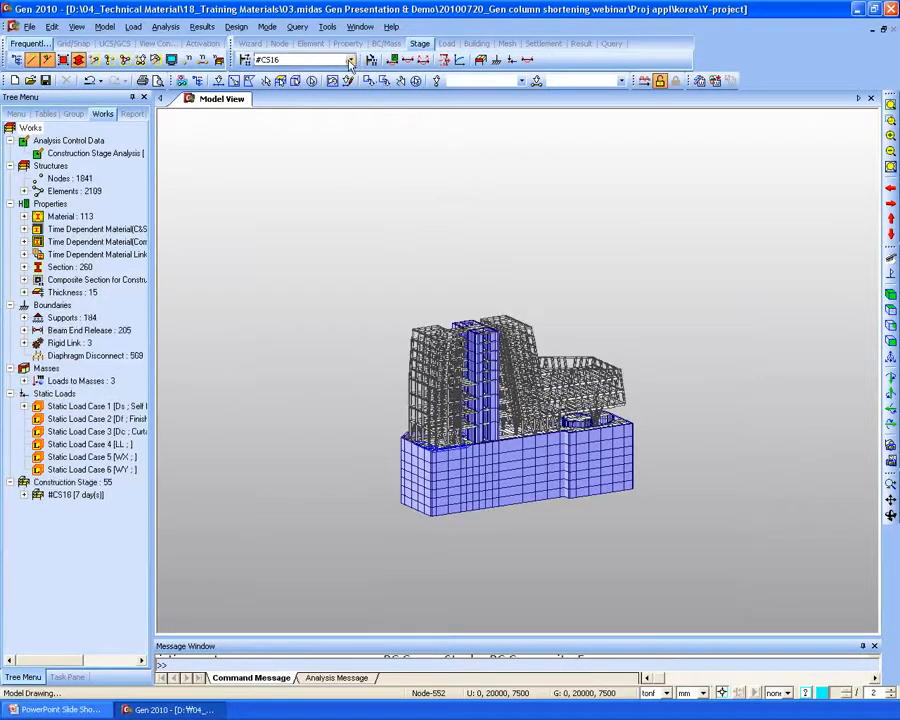
Show the tower at construction stage #CS33 and at the completed-frame stage #CS_dummy, viewed from another angle.
{"action": "left_click", "coordinate": [350, 60]}
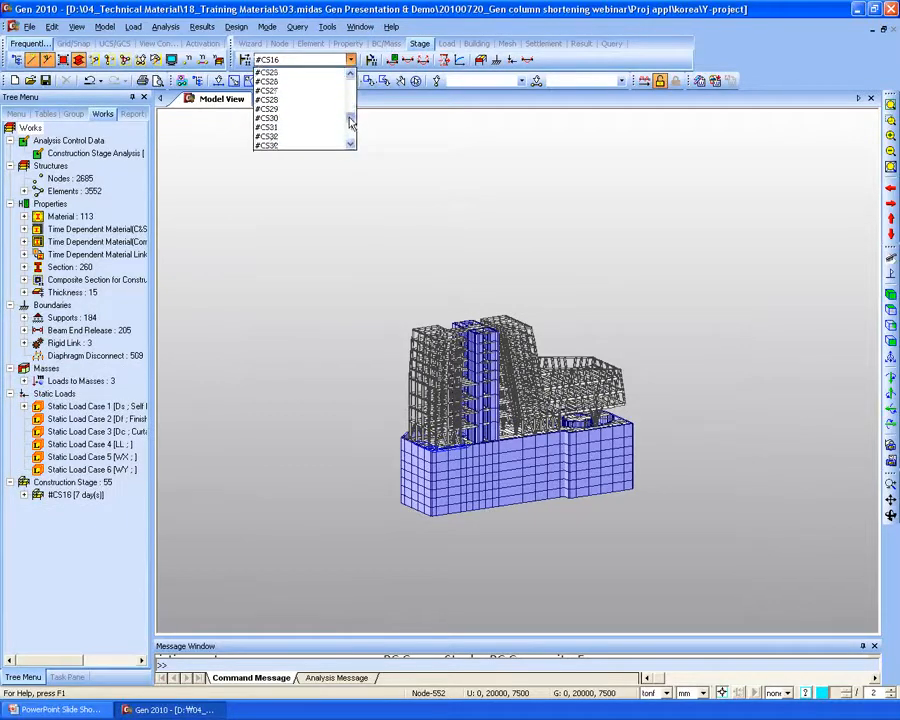
{"action": "left_click", "coordinate": [311, 124]}
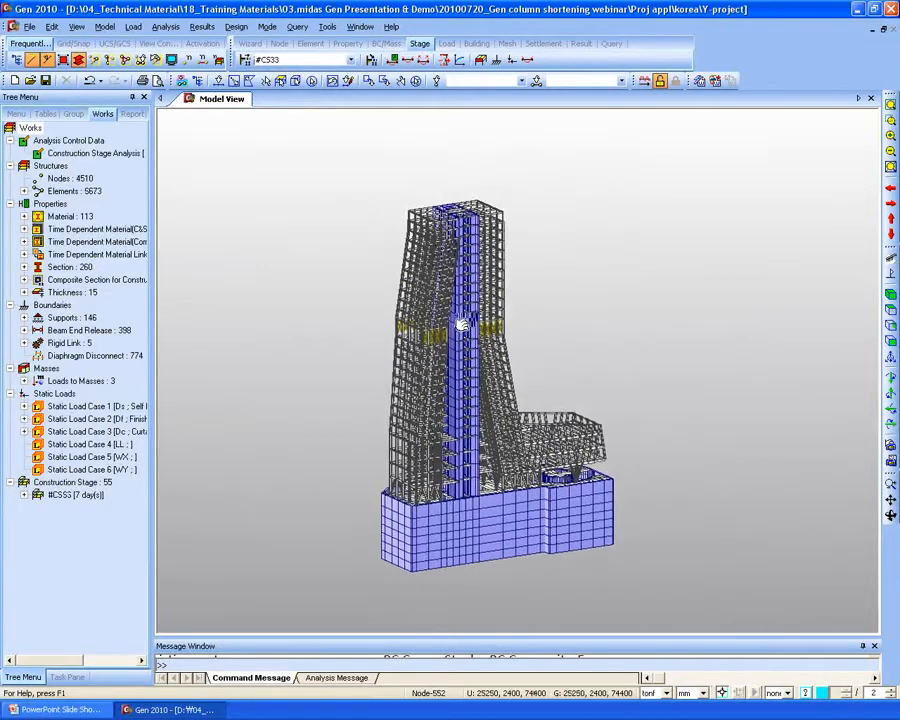
{"action": "left_click", "coordinate": [340, 60]}
{"action": "scroll", "coordinate": [330, 137], "scroll_direction": "down", "scroll_amount": 3}
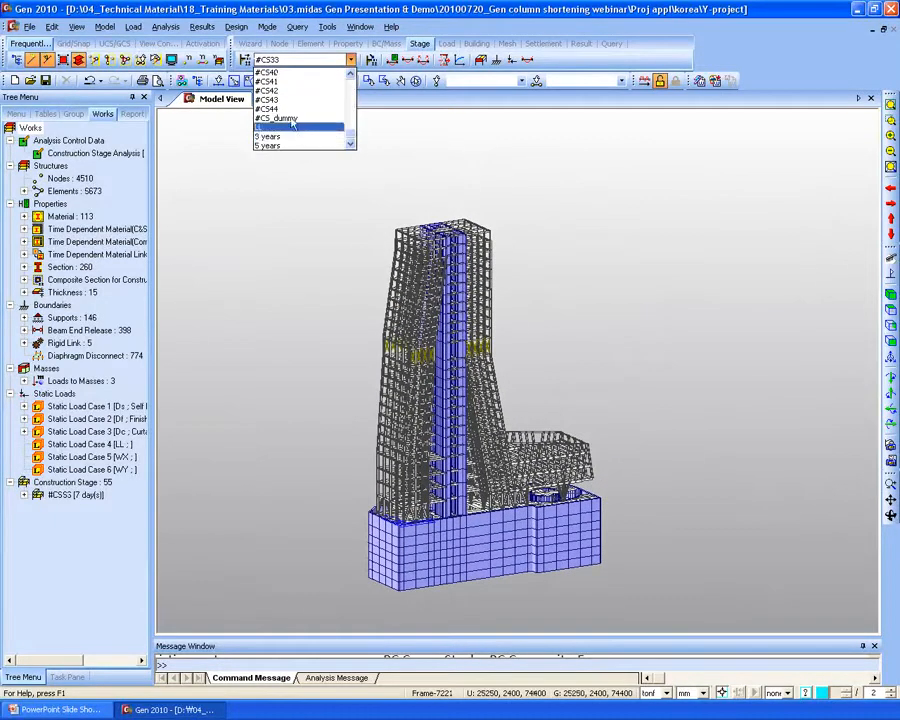
{"action": "left_click", "coordinate": [289, 118]}
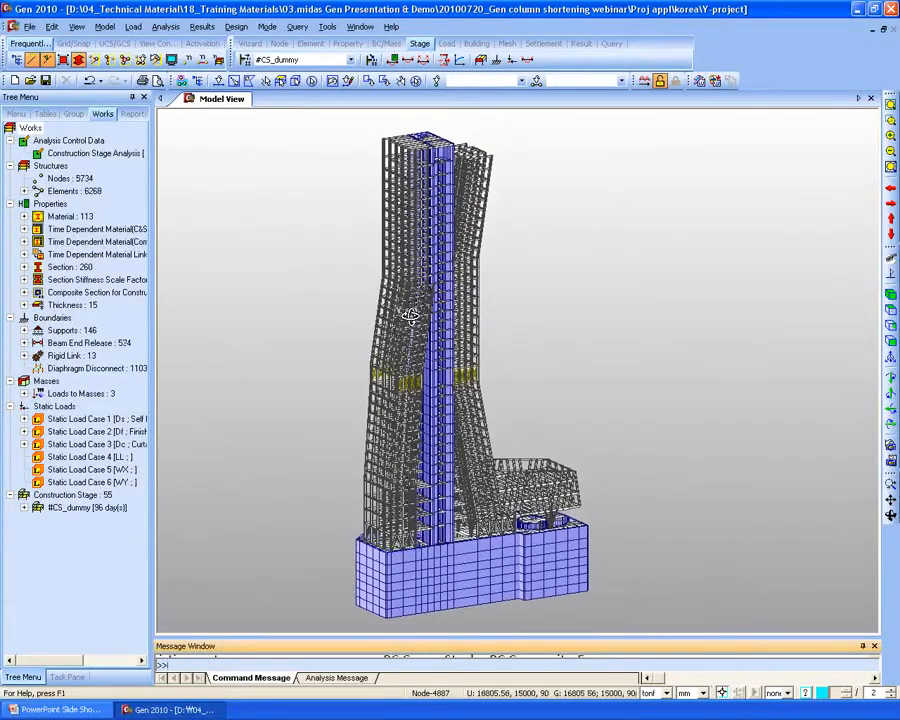
{"action": "mouse_move", "coordinate": [424, 304]}
{"action": "middle_mouse_down"}
{"action": "mouse_move", "coordinate": [342, 331]}
{"action": "mouse_move", "coordinate": [434, 358]}
{"action": "mouse_move", "coordinate": [424, 378]}
{"action": "middle_mouse_up"}
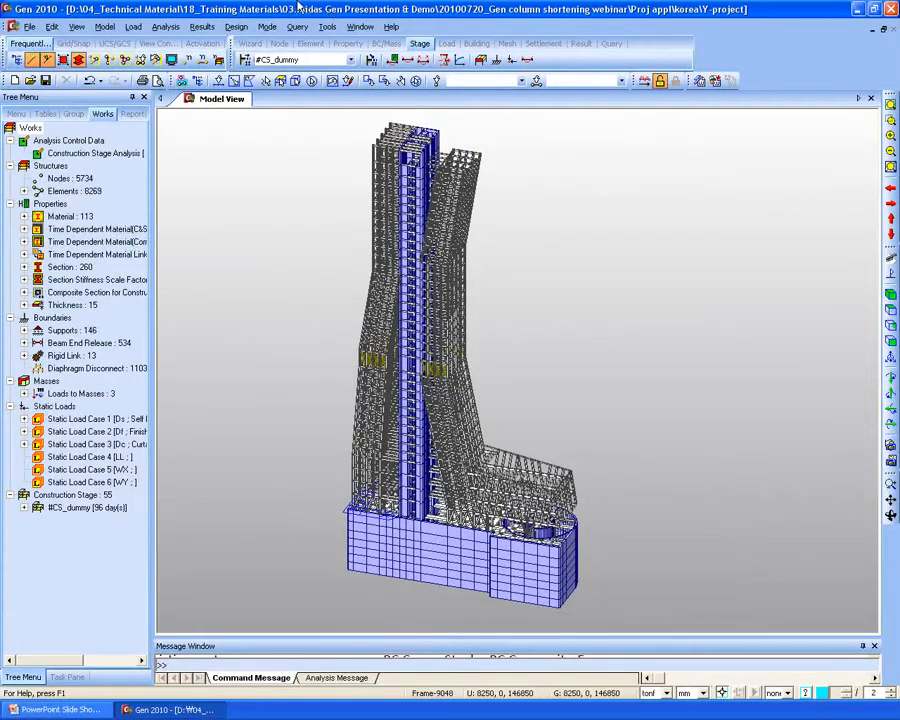
With the tower's base corner in close view, open the properties of the first composite section for construction stage, 219: B3F~B1FSC1.
{"action": "left_click", "coordinate": [891, 120]}
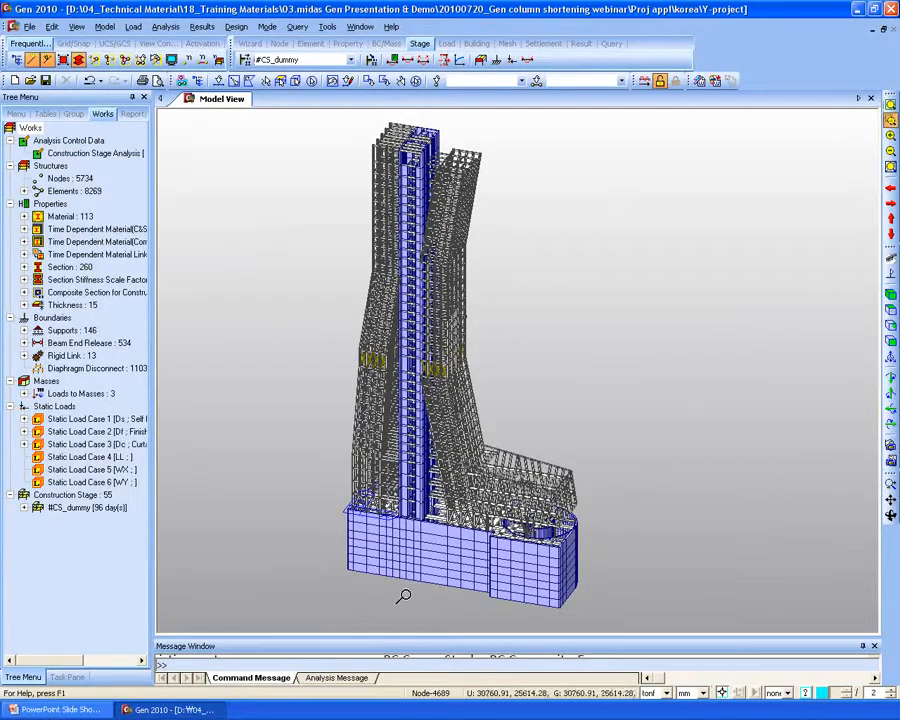
{"action": "left_click_drag", "start_coordinate": [309, 446], "coordinate": [438, 539]}
{"action": "middle_click_drag", "start_coordinate": [392, 494], "coordinate": [390, 408]}
{"action": "scroll", "coordinate": [390, 408], "scroll_direction": "up", "scroll_amount": 8}
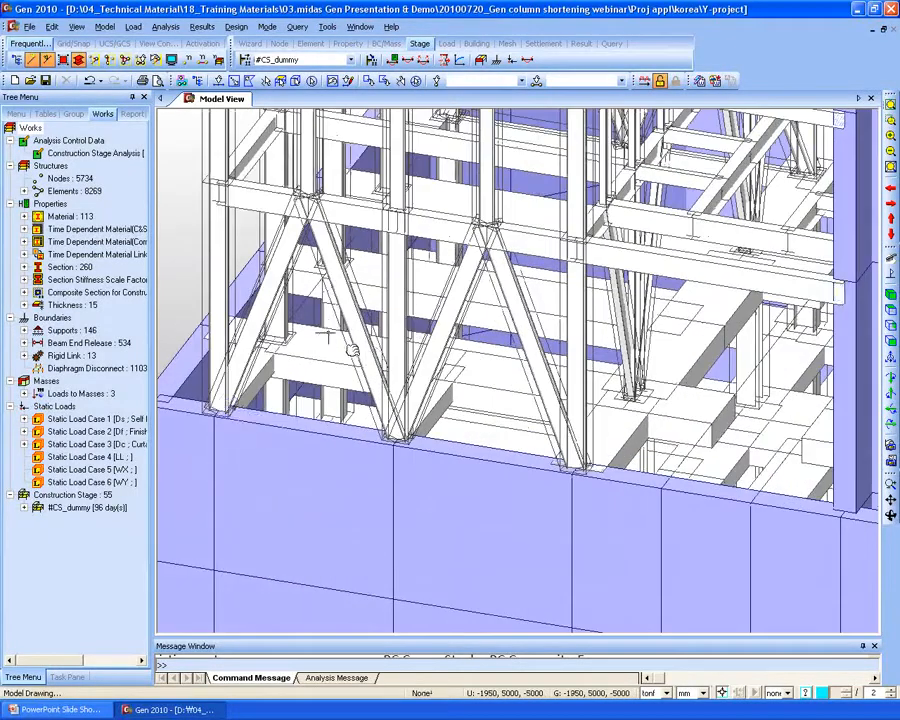
{"action": "middle_click_drag", "start_coordinate": [352, 349], "coordinate": [527, 381]}
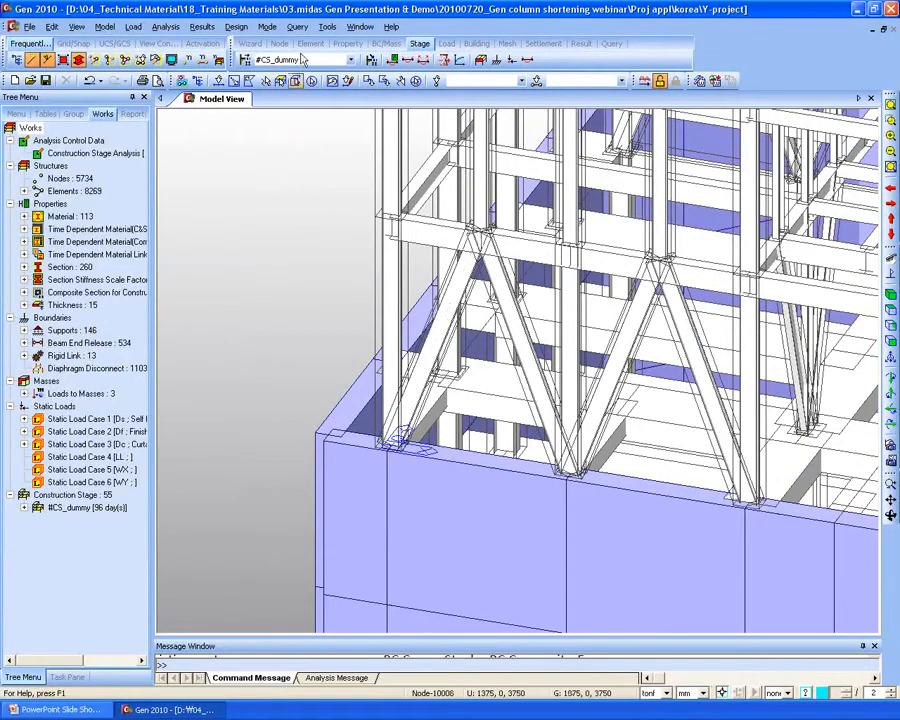
{"action": "left_click", "coordinate": [55, 293]}
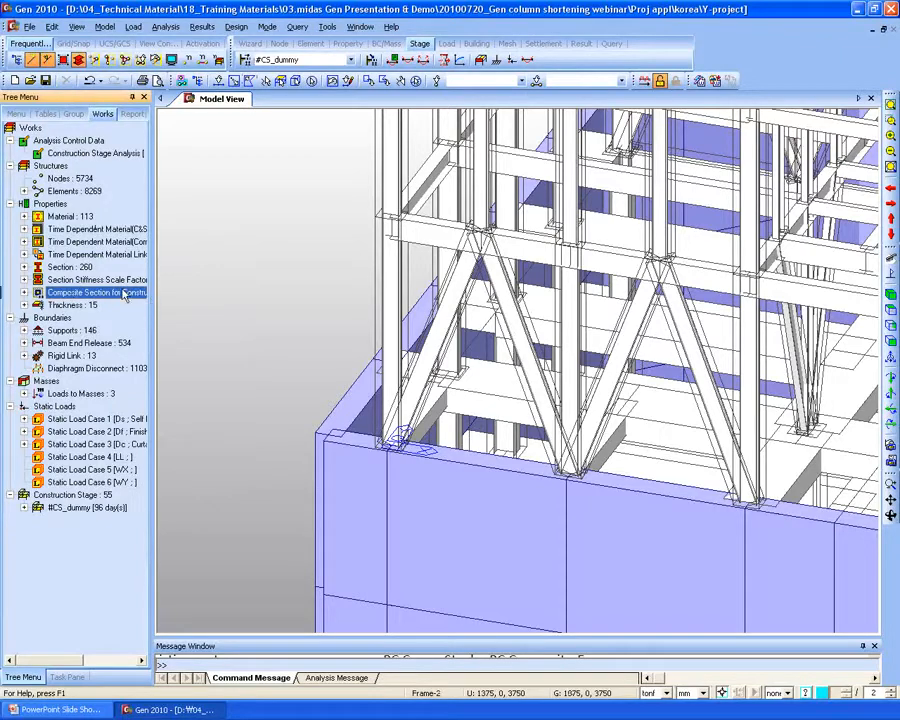
{"action": "double_click", "coordinate": [38, 293]}
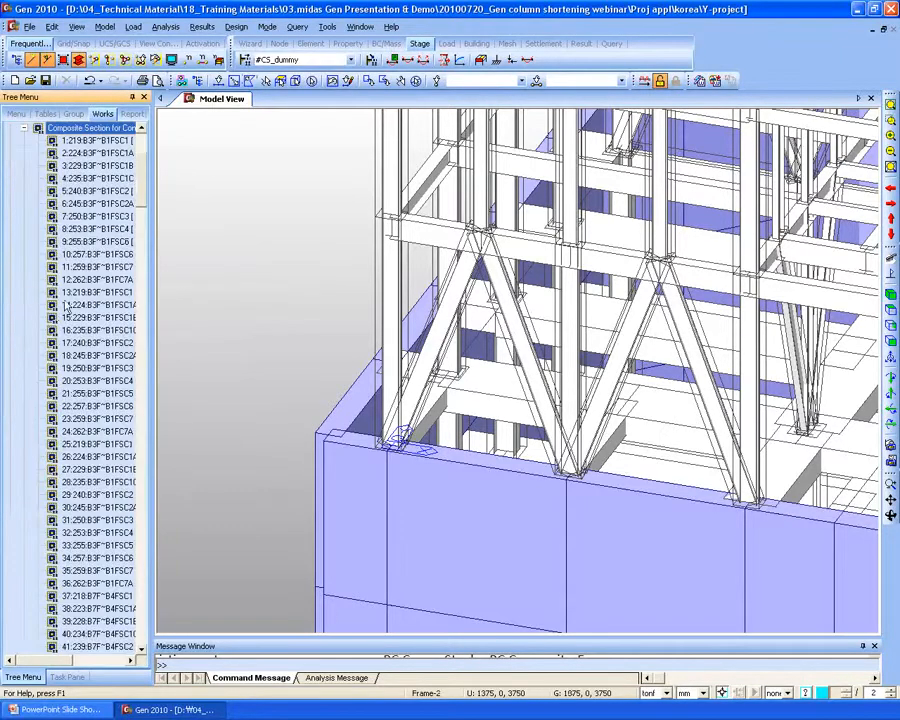
{"action": "right_click", "coordinate": [92, 141]}
{"action": "left_click", "coordinate": [114, 295]}
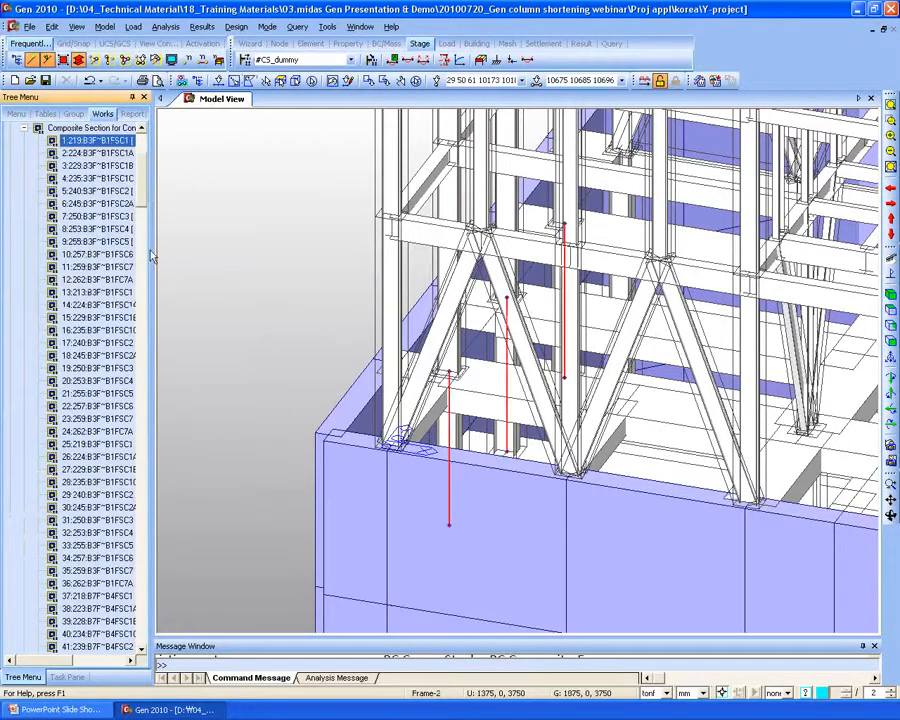
{"action": "left_click_drag", "start_coordinate": [350, 221], "coordinate": [223, 151]}
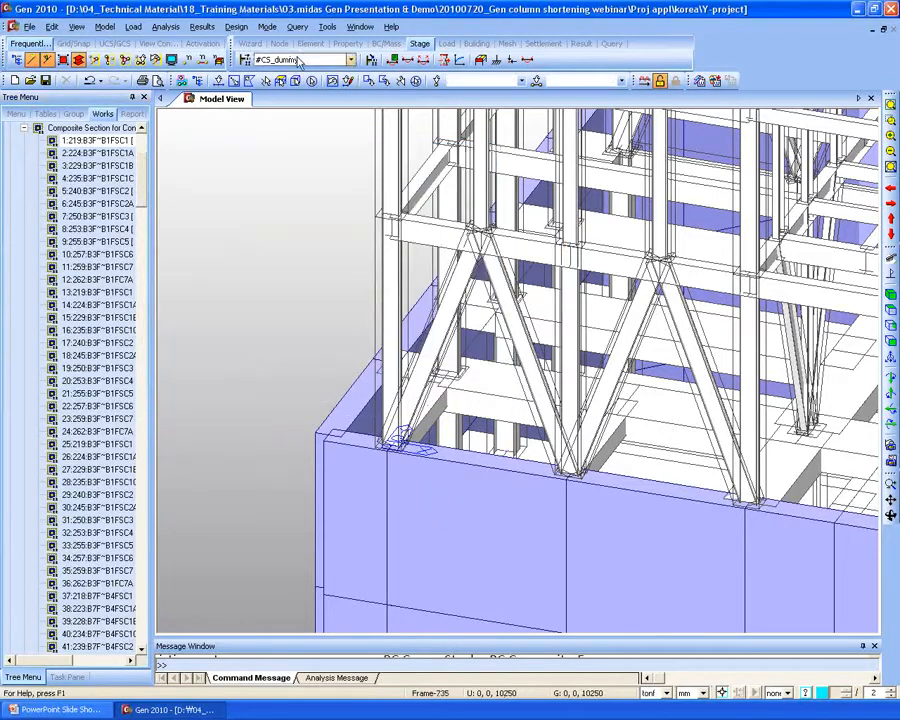
Show the inclined columns at the base corner at construction stages #CS08 and #CS09.
{"action": "left_click", "coordinate": [298, 62]}
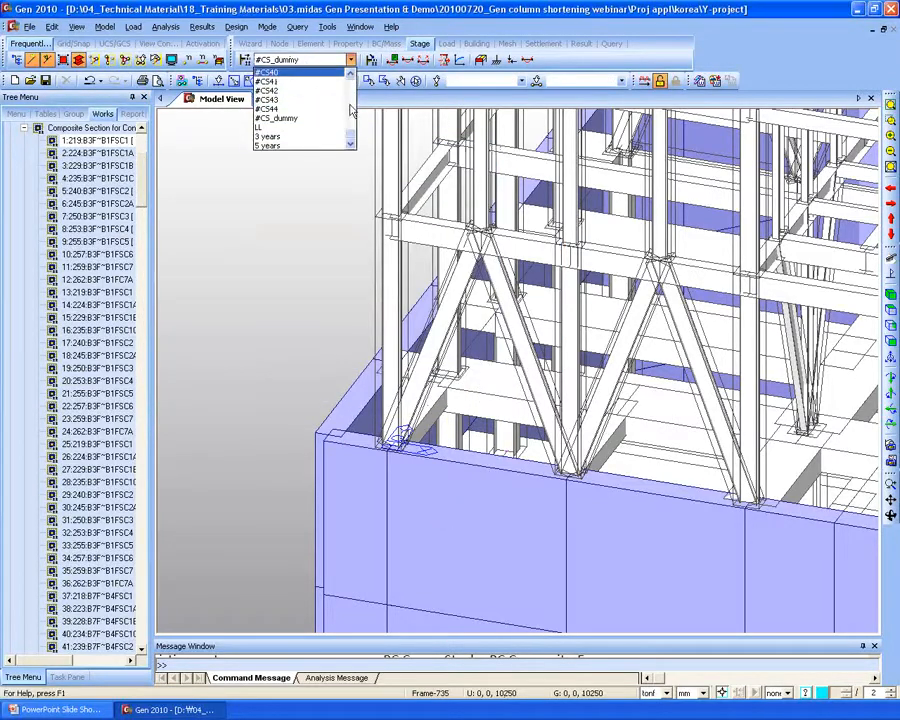
{"action": "scroll", "coordinate": [340, 100], "scroll_direction": "down", "scroll_amount": 3}
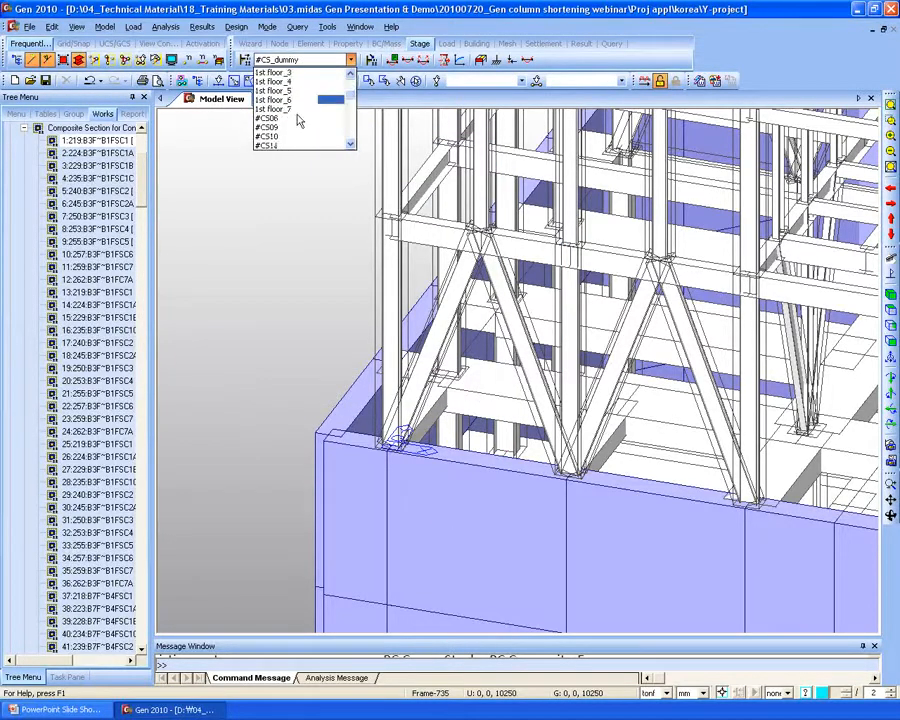
{"action": "left_click", "coordinate": [297, 122]}
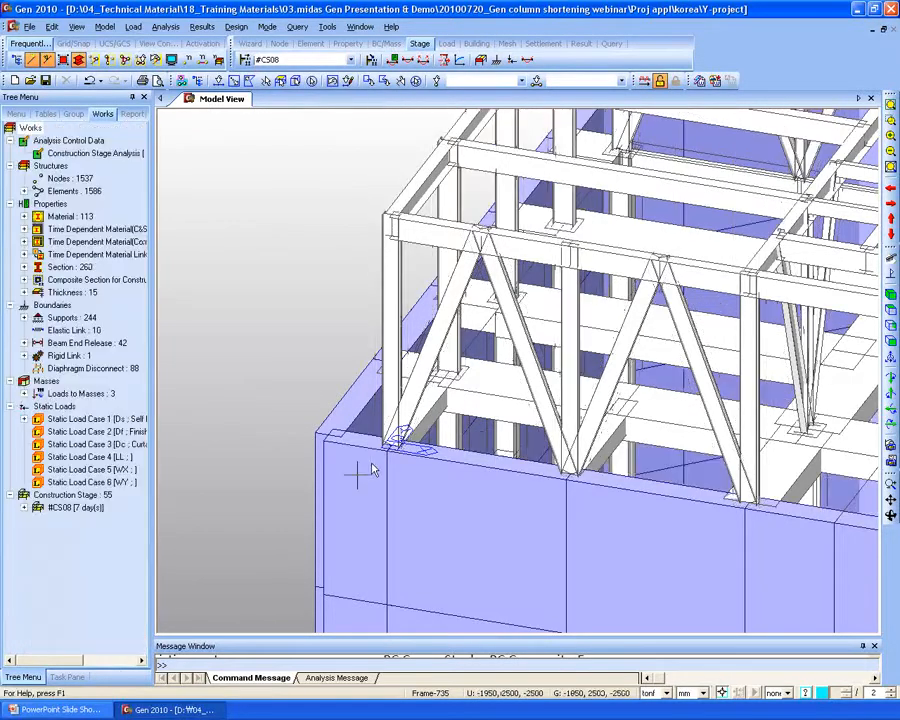
{"action": "middle_click_drag", "start_coordinate": [537, 360], "coordinate": [492, 362]}
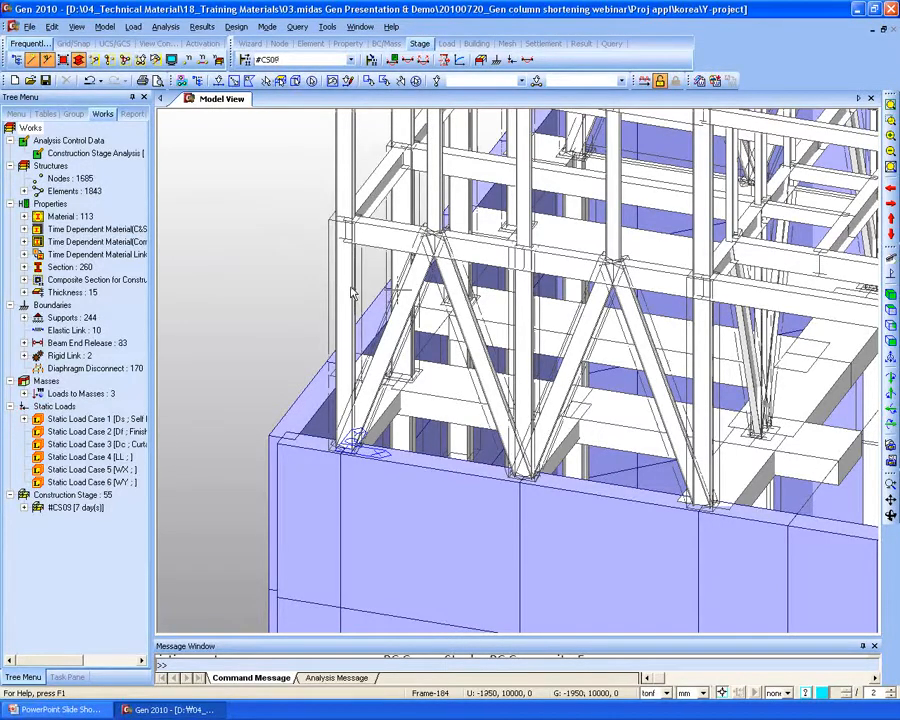
{"action": "middle_click_drag", "start_coordinate": [349, 287], "coordinate": [348, 317]}
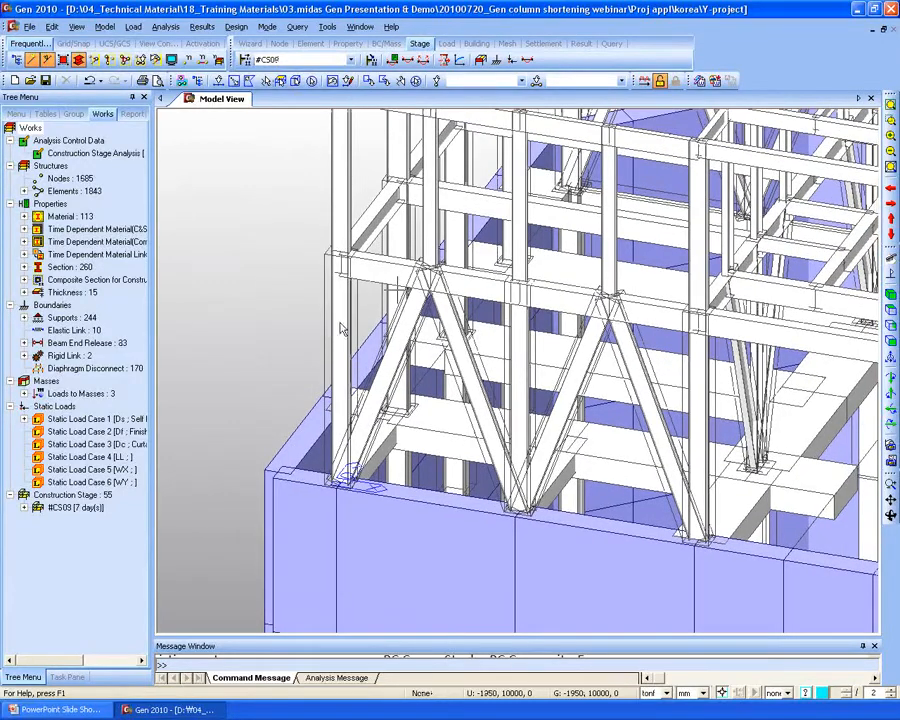
{"action": "middle_click_drag", "start_coordinate": [305, 288], "coordinate": [270, 308]}
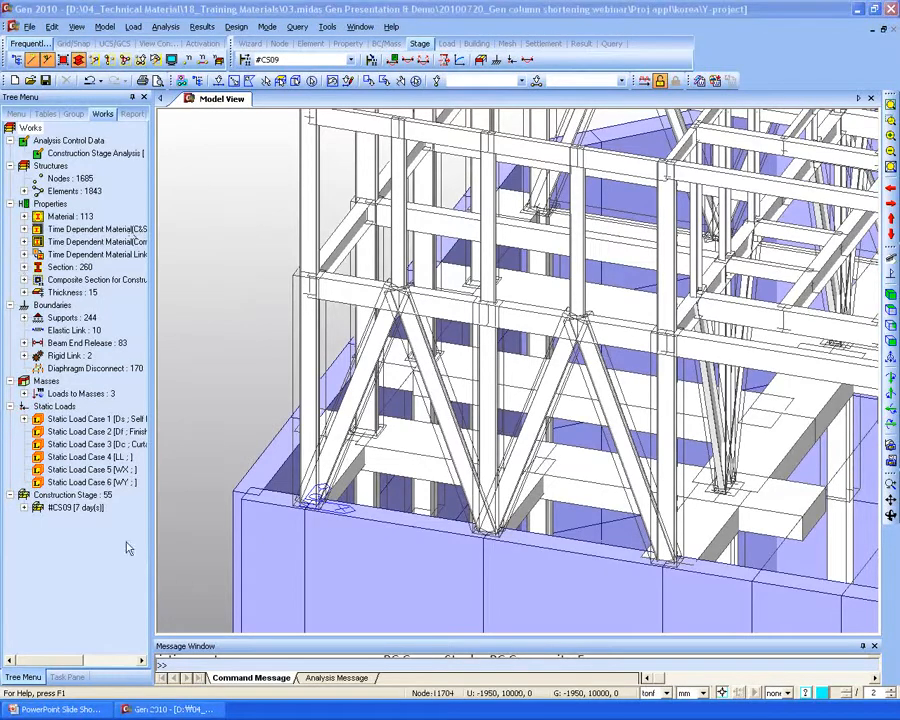
{"action": "left_click", "coordinate": [114, 344]}
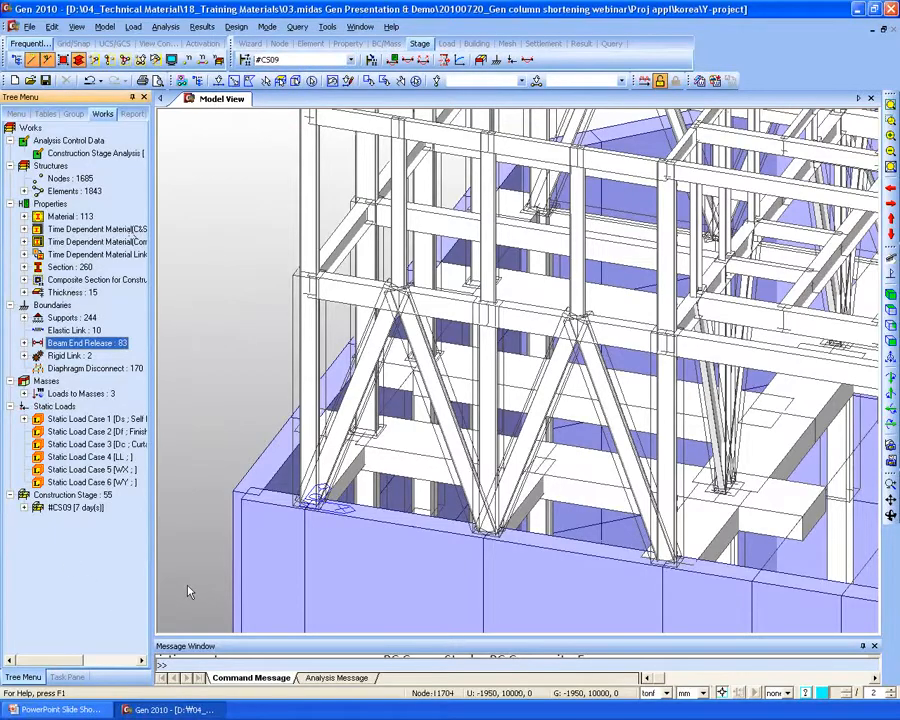
Switch to the PowerPoint slide show and advance from the SK S-Trenue slide through the following slides.
{"action": "left_click", "coordinate": [60, 709]}
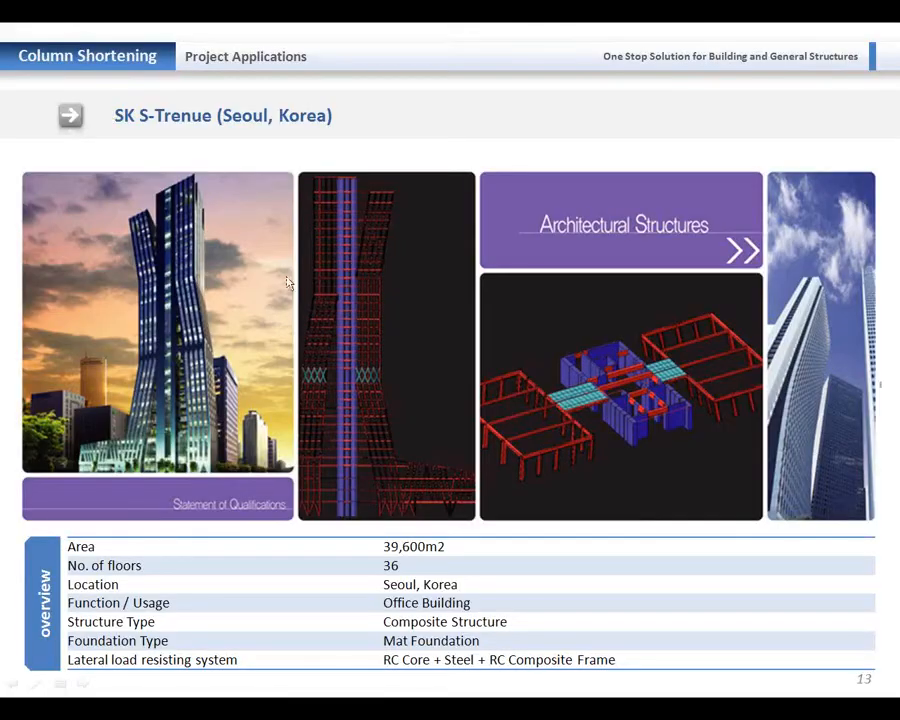
{"action": "left_click", "coordinate": [266, 238]}
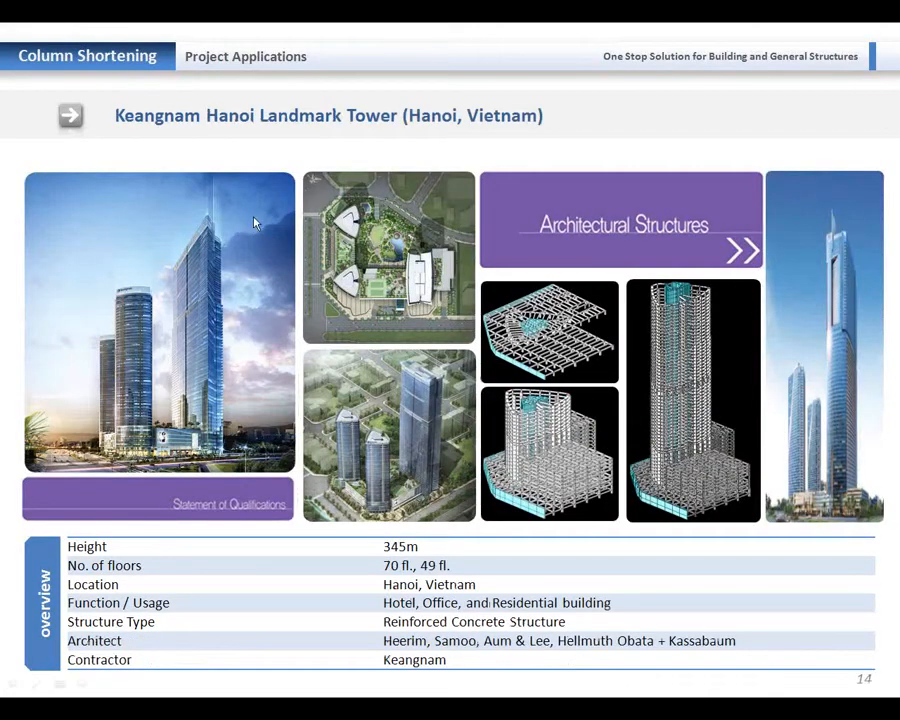
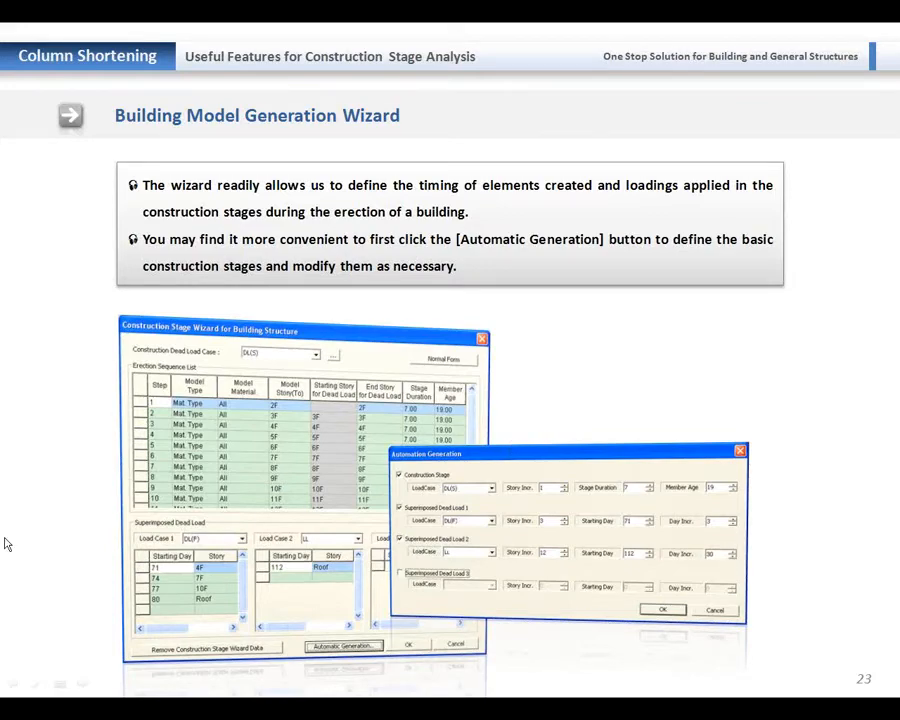
{"action": "left_click", "coordinate": [470, 500]}
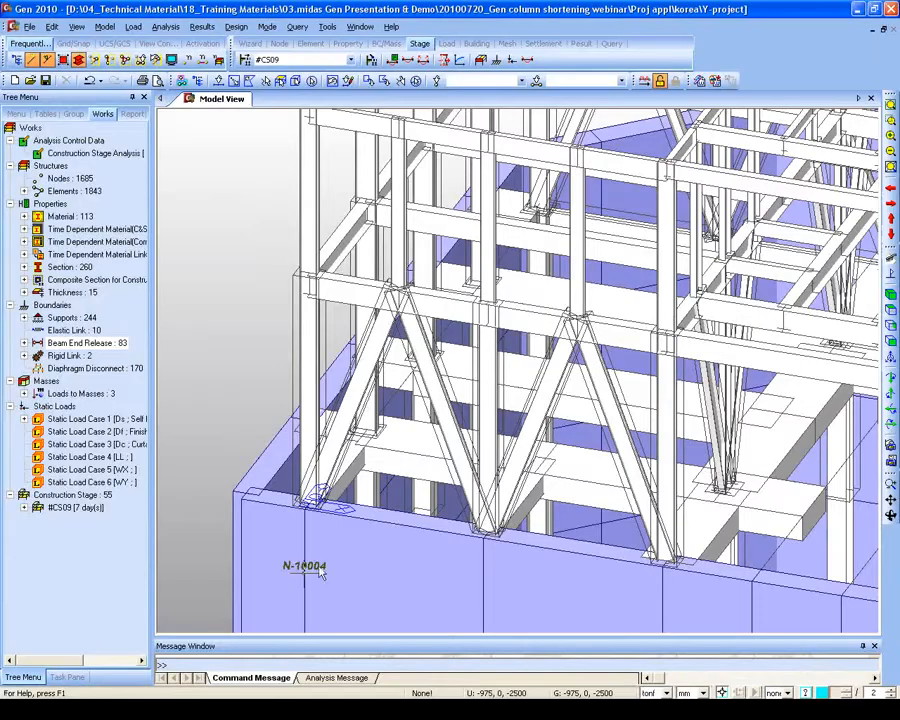
Switch back to midas Gen and open the properties of the first composite section for construction stage, 219: B3F~B1FSC1.
{"action": "middle_click_drag", "start_coordinate": [330, 472], "coordinate": [352, 412]}
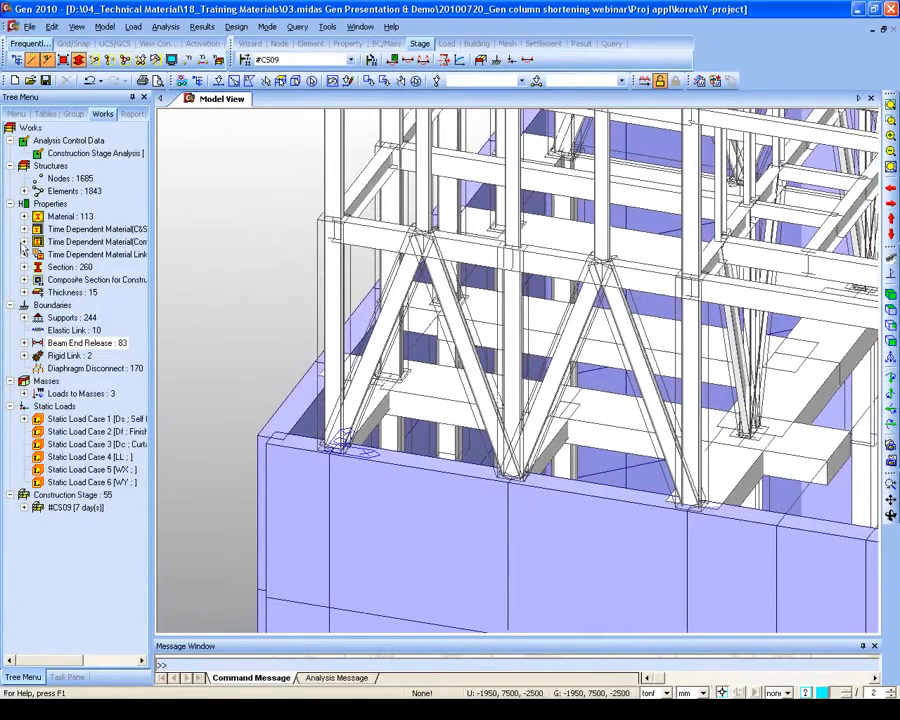
{"action": "left_click", "coordinate": [24, 280]}
{"action": "right_click", "coordinate": [122, 130]}
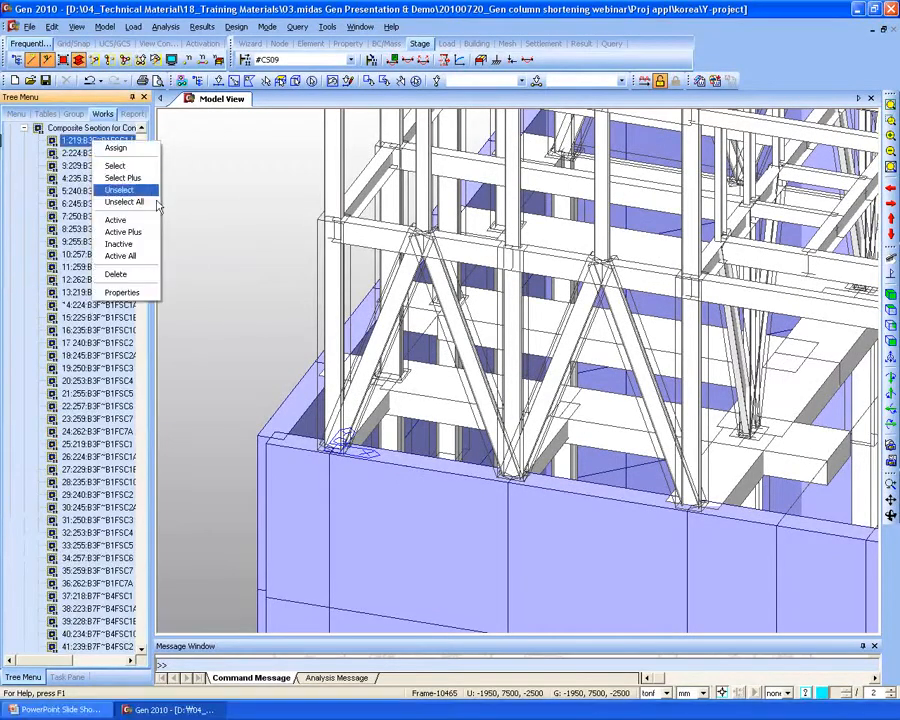
{"action": "left_click", "coordinate": [152, 291]}
{"action": "left_click_drag", "start_coordinate": [385, 226], "coordinate": [312, 160]}
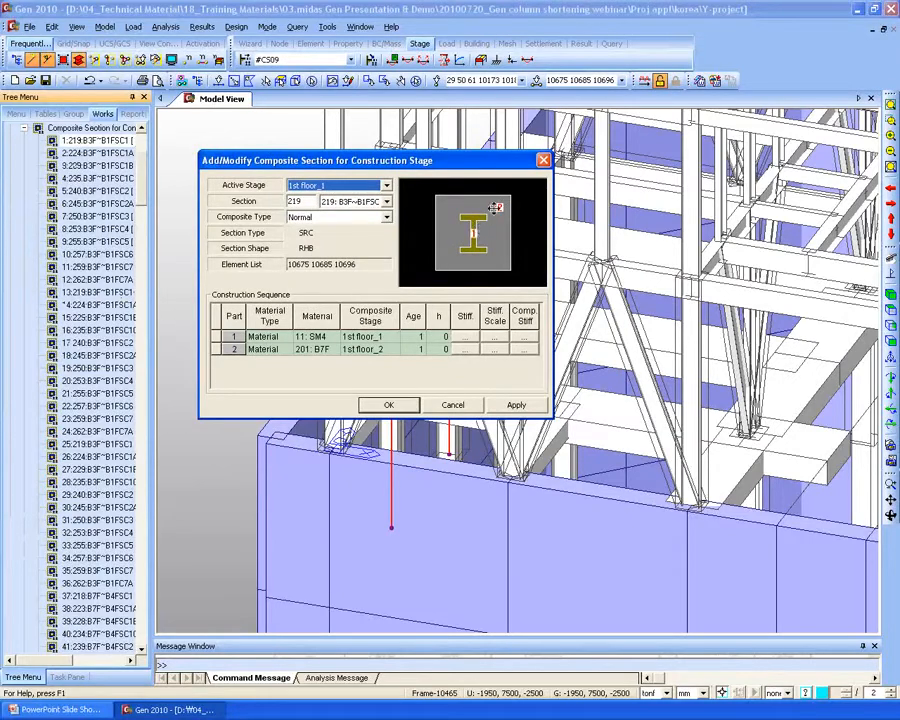
Inspect the composite stage choices for part 1, cancel the composite section dialog without changes and return to the PowerPoint slide show.
{"action": "left_click", "coordinate": [392, 337]}
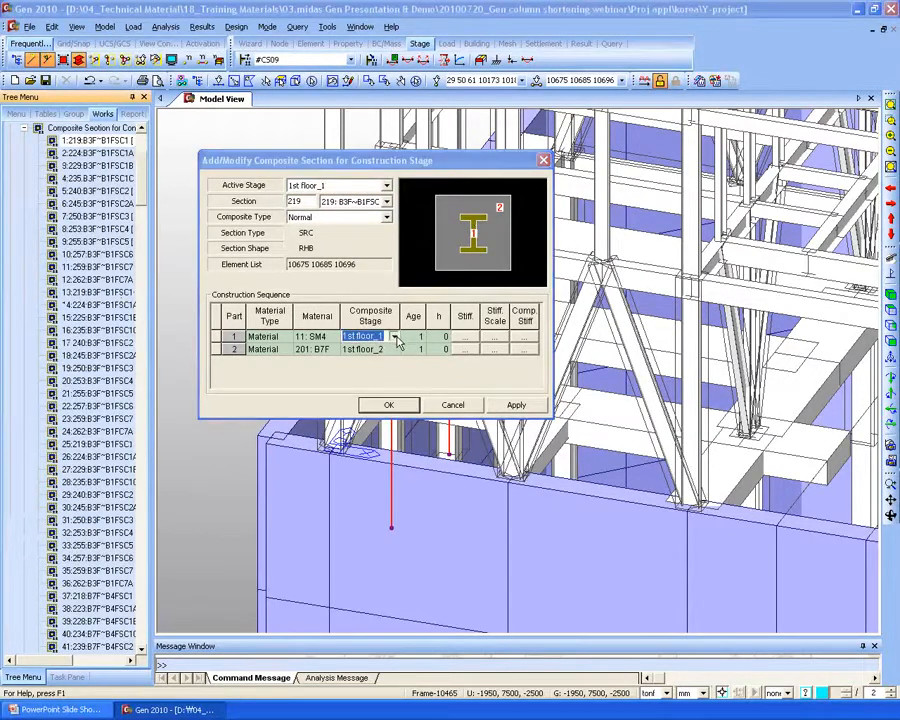
{"action": "left_click", "coordinate": [395, 337]}
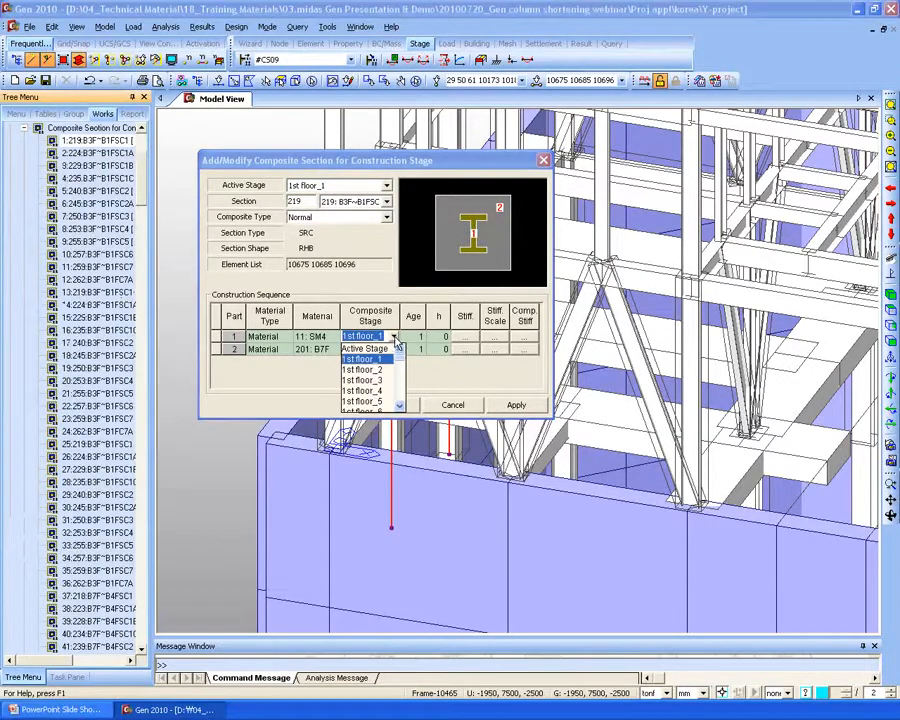
{"action": "left_click", "coordinate": [391, 316]}
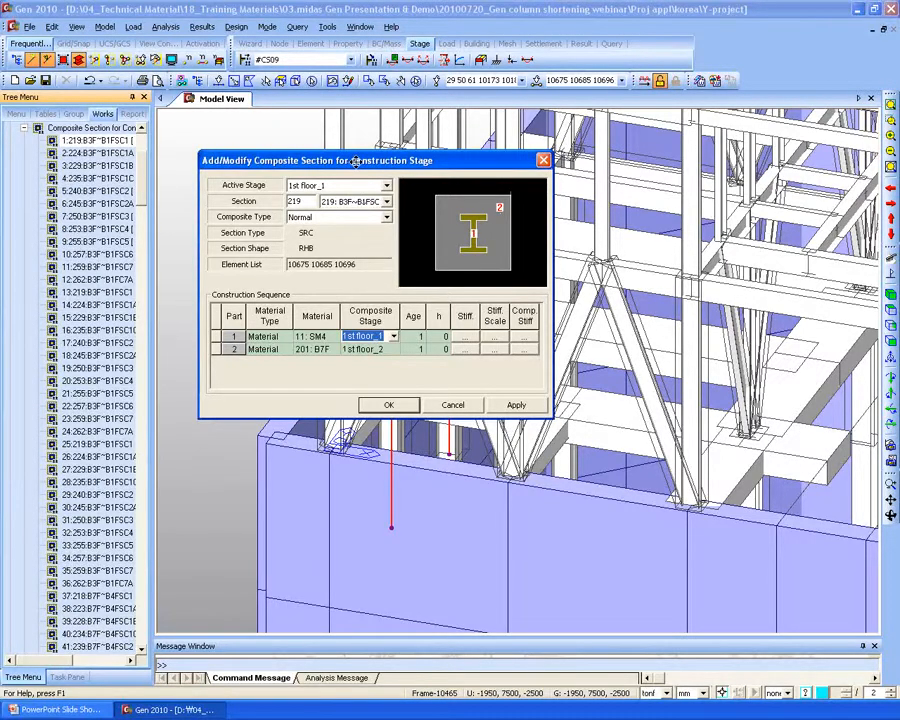
{"action": "left_click_drag", "start_coordinate": [355, 161], "coordinate": [540, 175]}
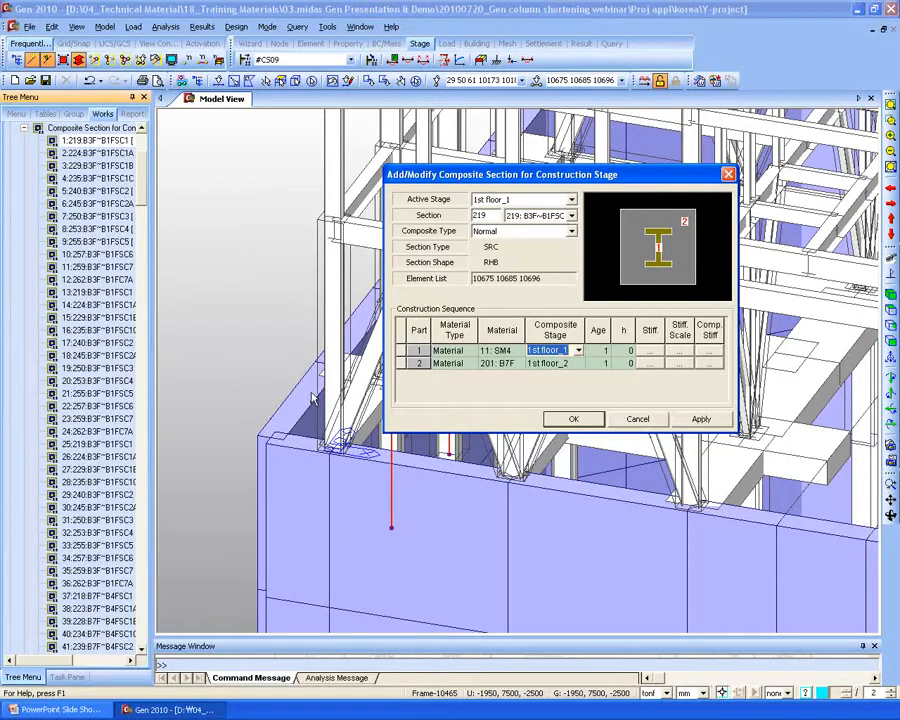
{"action": "left_click", "coordinate": [638, 419]}
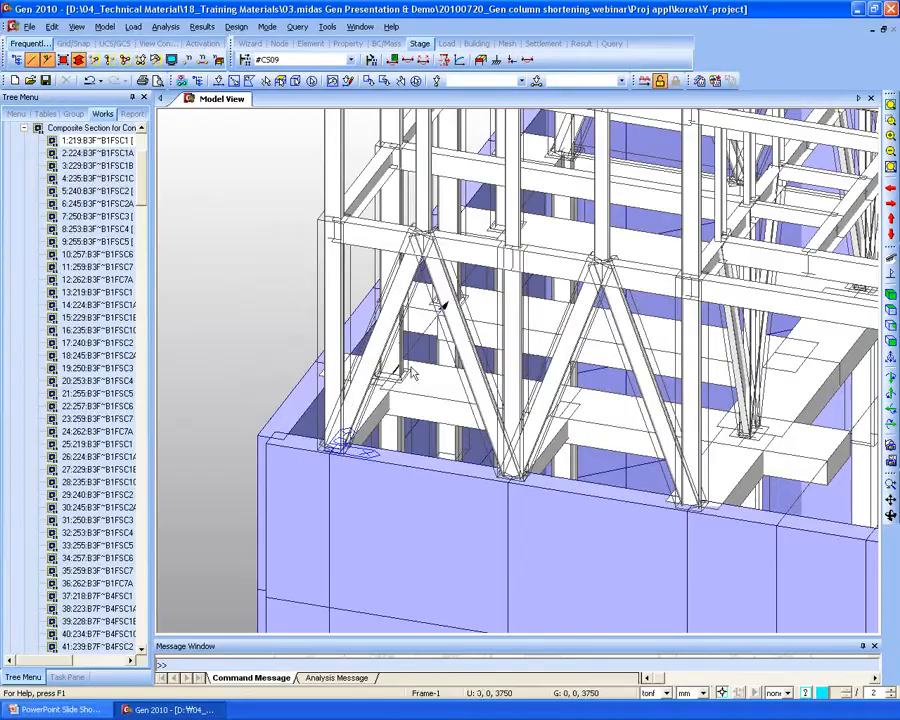
{"action": "left_click", "coordinate": [72, 710]}
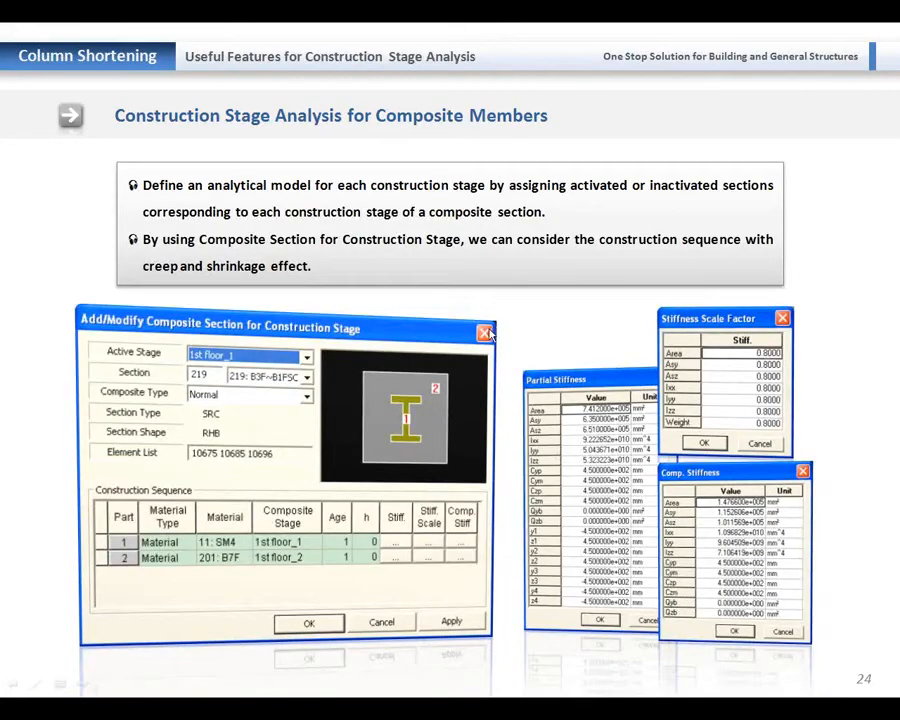
Advance the slide show past Auto Climbing Formwork System to Material Stiffness Changes for Cracked Sections and switch to midas Gen.
{"action": "left_click", "coordinate": [490, 335]}
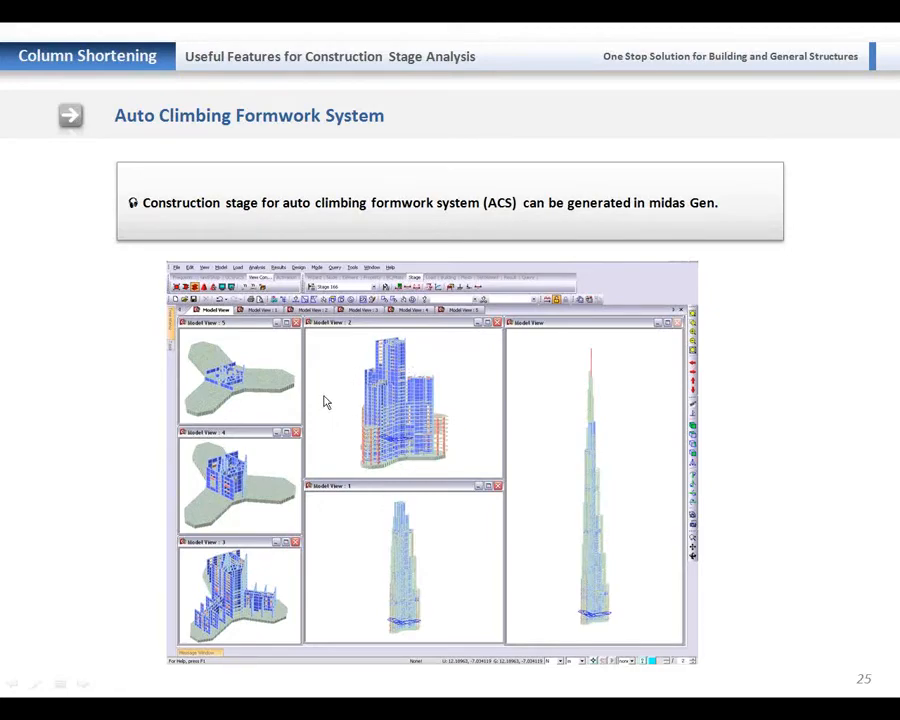
{"action": "left_click", "coordinate": [376, 396]}
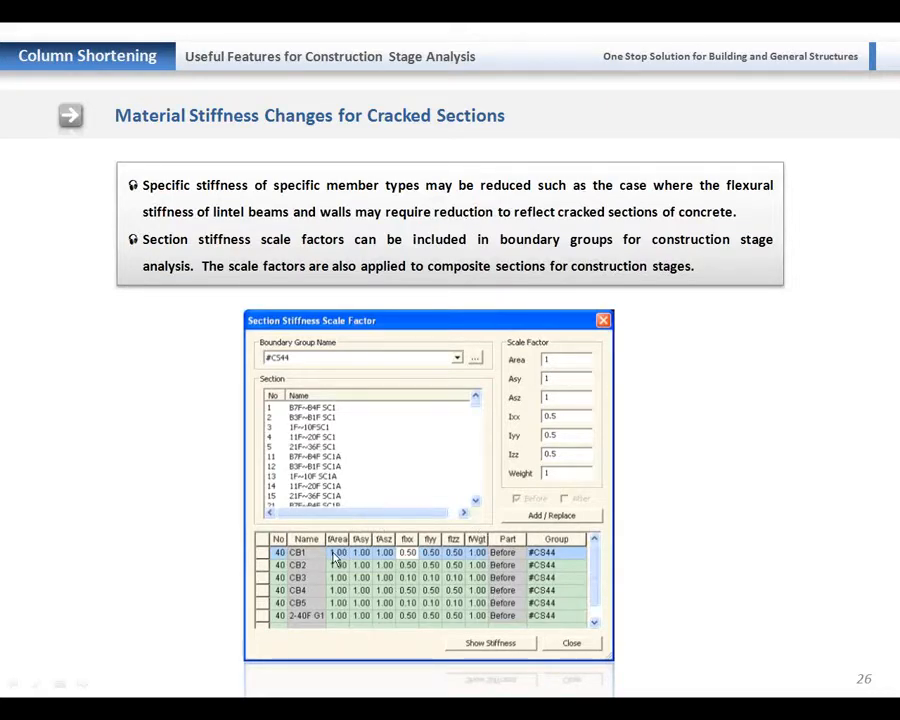
{"action": "key", "text": "alt+Tab"}
Display the Y-project model at the last construction stage, 5 years.
{"action": "left_click", "coordinate": [350, 60]}
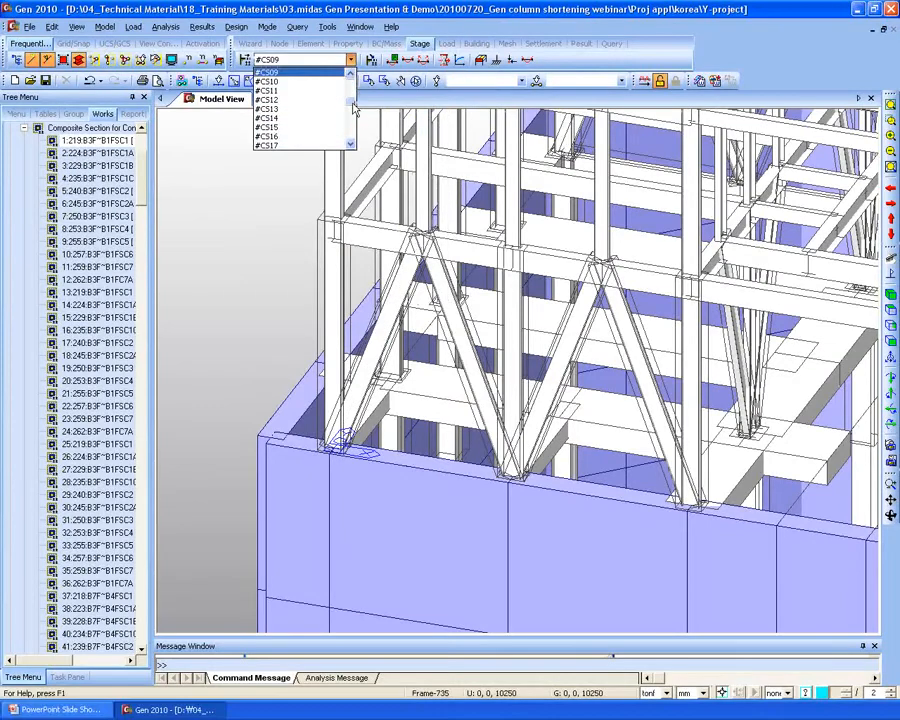
{"action": "left_click_drag", "start_coordinate": [353, 108], "coordinate": [352, 140]}
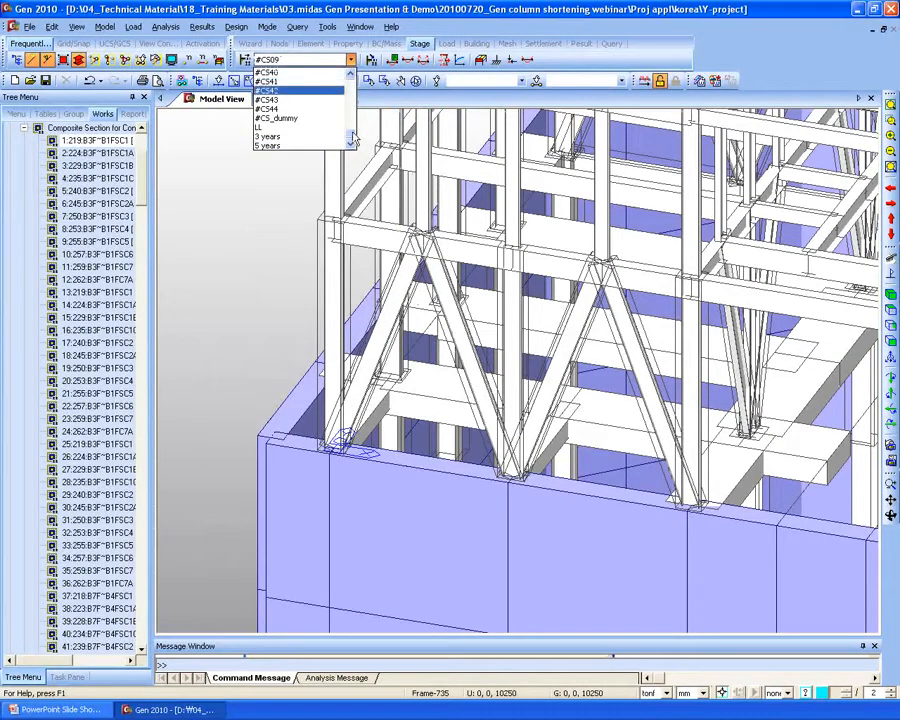
{"action": "left_click", "coordinate": [310, 145]}
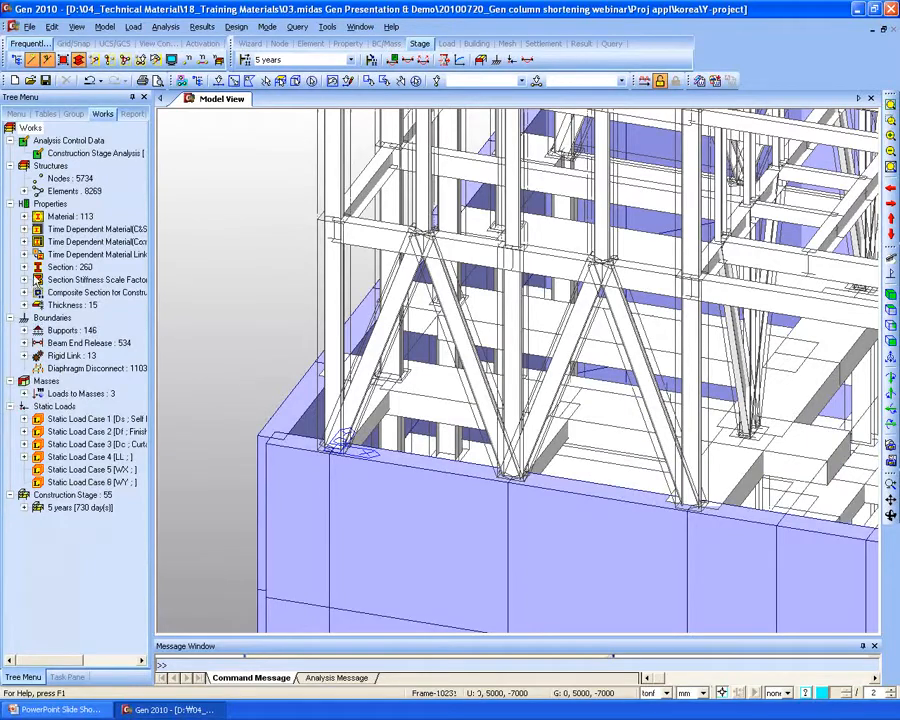
Inspect the section stiffness scale factors of 401: CB1 in boundary group #CS44 and close the dialog without changes.
{"action": "left_click", "coordinate": [24, 280]}
{"action": "right_click", "coordinate": [83, 292]}
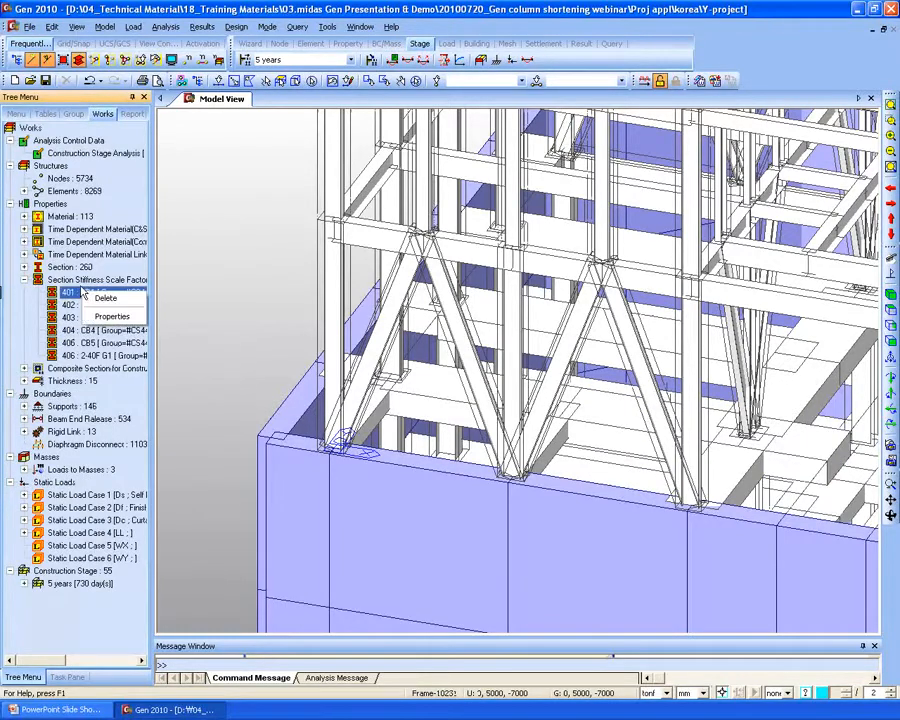
{"action": "left_click", "coordinate": [114, 316]}
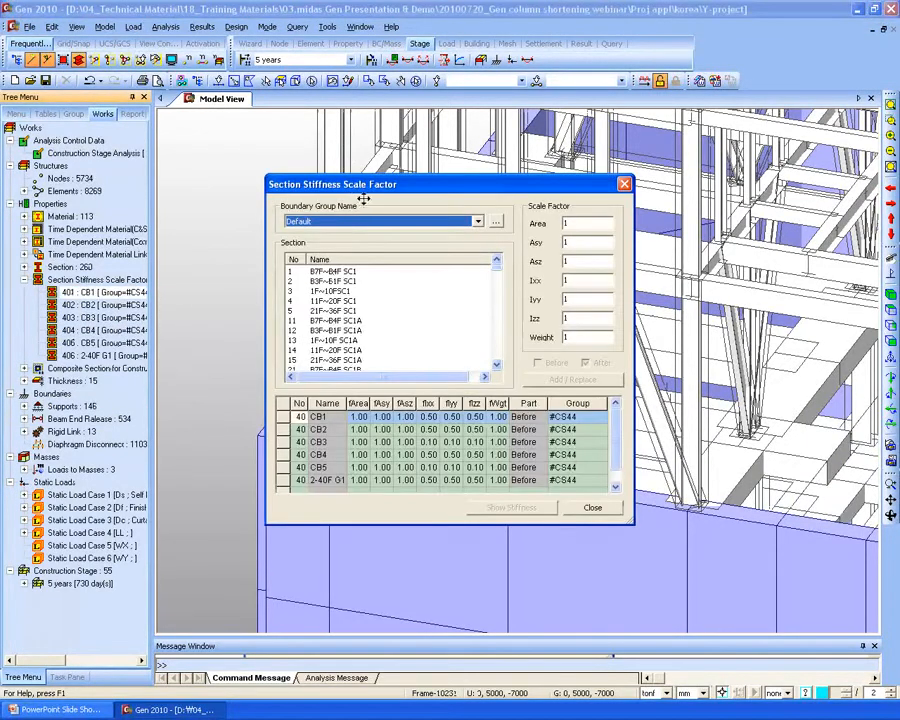
{"action": "left_click_drag", "start_coordinate": [374, 179], "coordinate": [327, 123]}
{"action": "left_click", "coordinate": [336, 362]}
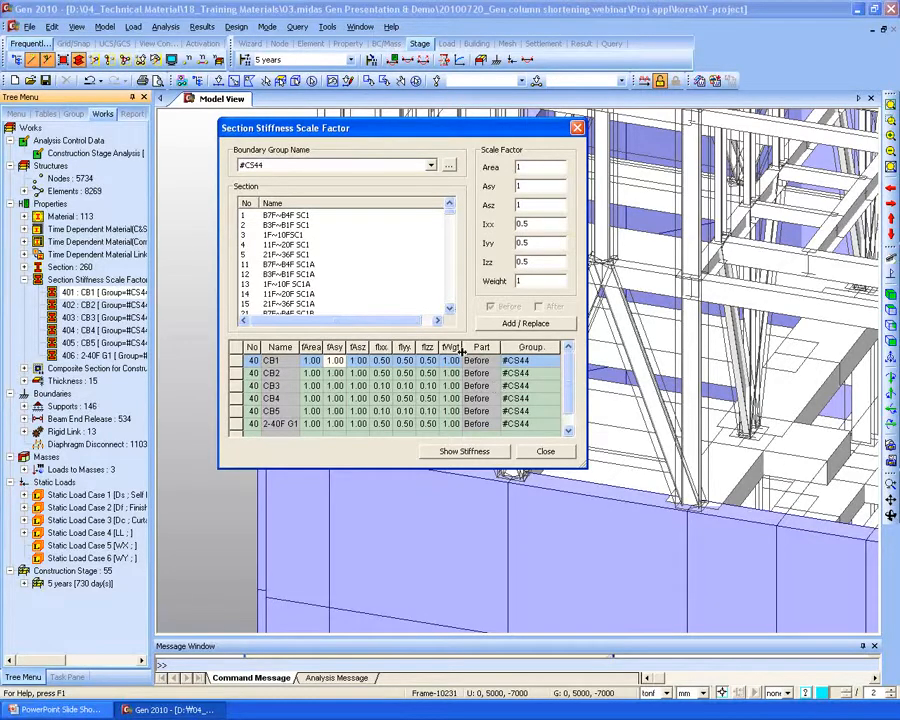
{"action": "left_click", "coordinate": [545, 451]}
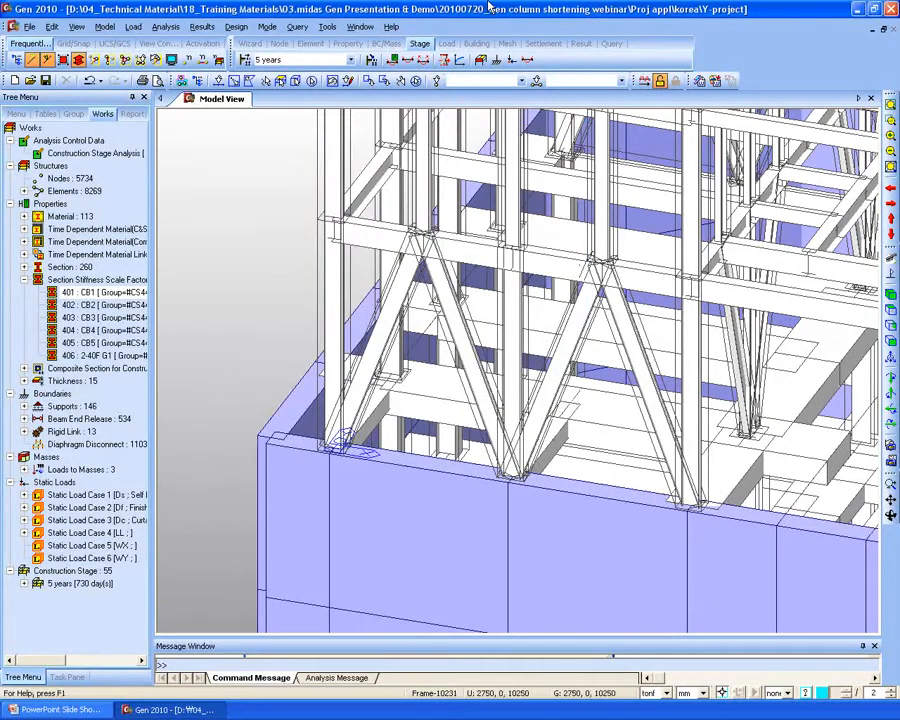
Show the Plate Offset slide in the PowerPoint slide show, return to midas Gen and view the PCBeam_780 building from its plate wall side.
{"action": "left_click", "coordinate": [60, 709]}
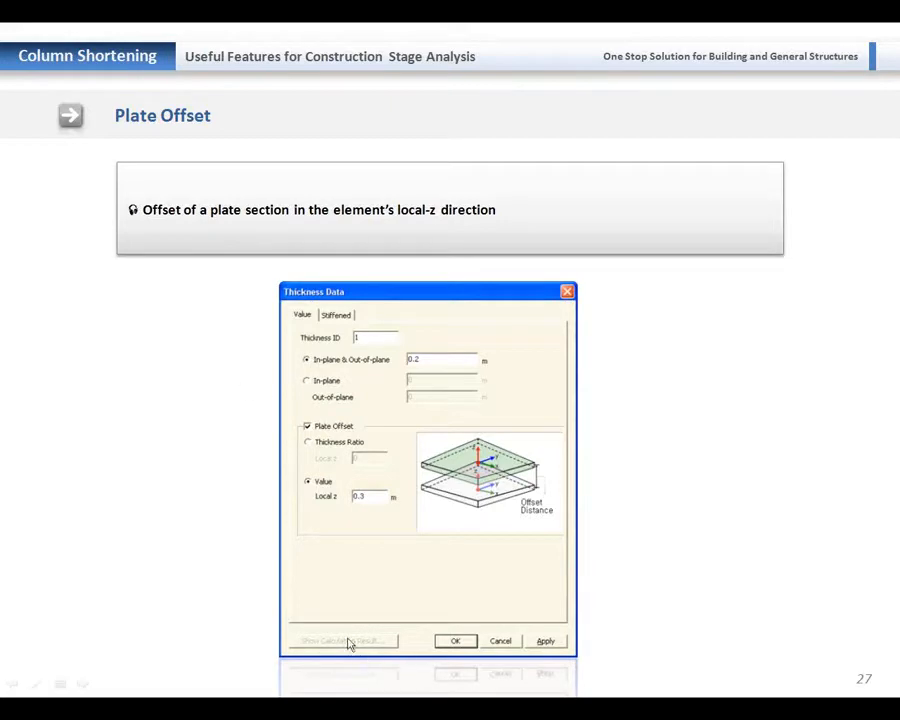
{"action": "key", "text": "alt+Tab"}
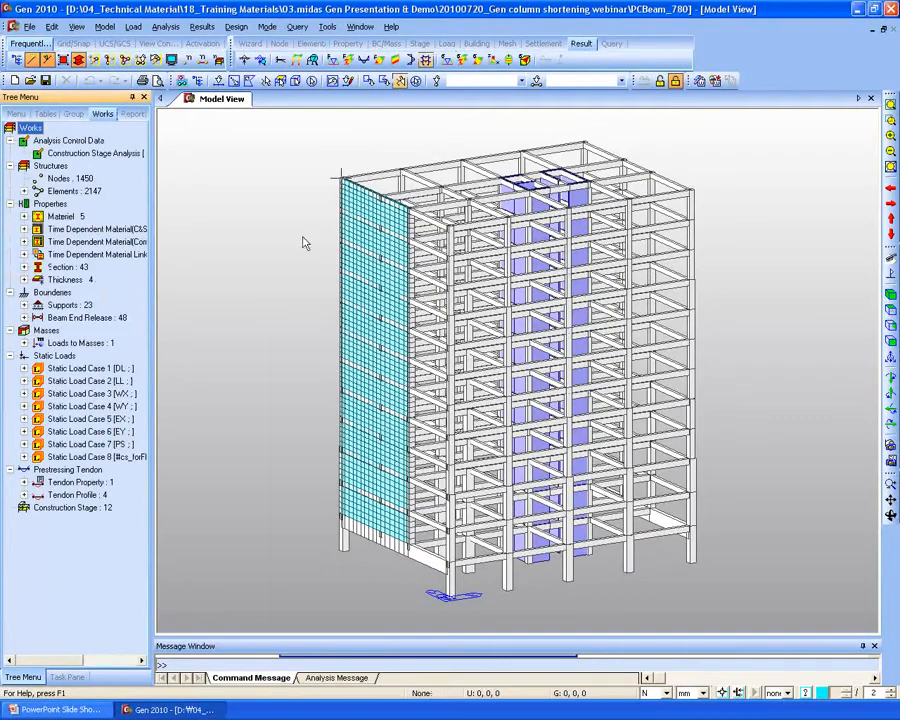
{"action": "middle_click_drag", "start_coordinate": [310, 294], "coordinate": [321, 302], "text": "ctrl"}
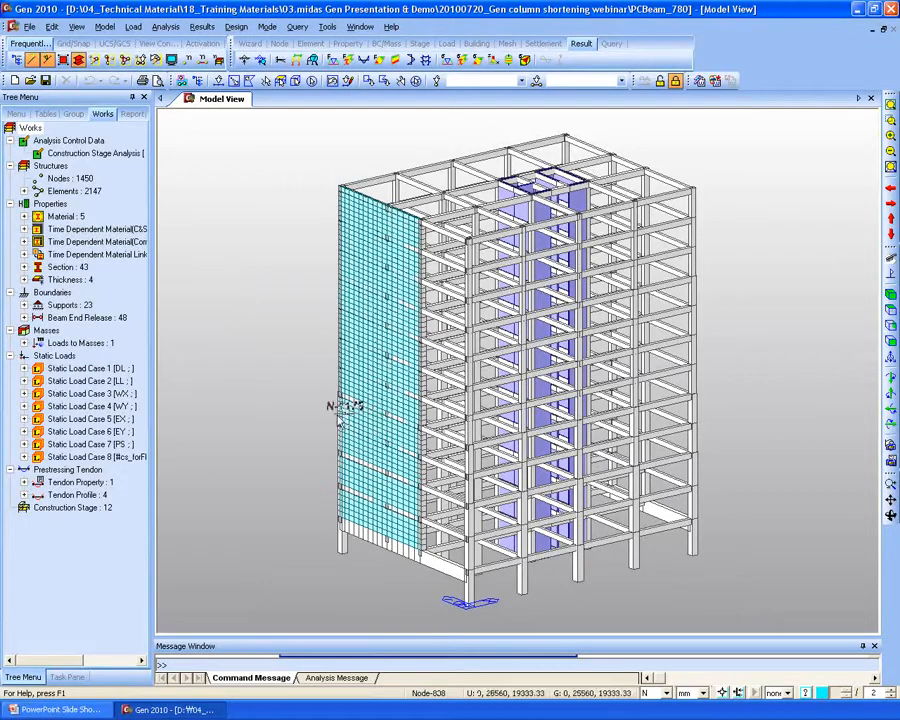
{"action": "left_click", "coordinate": [104, 586]}
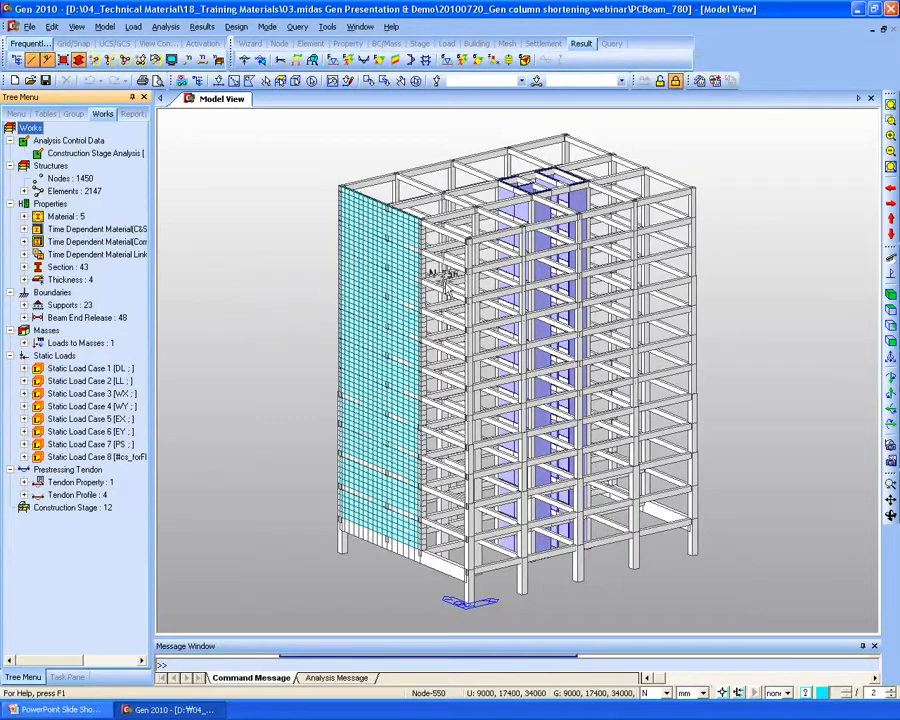
Isolate the plate elements of the building and view the wall edge-on.
{"action": "left_click", "coordinate": [24, 191]}
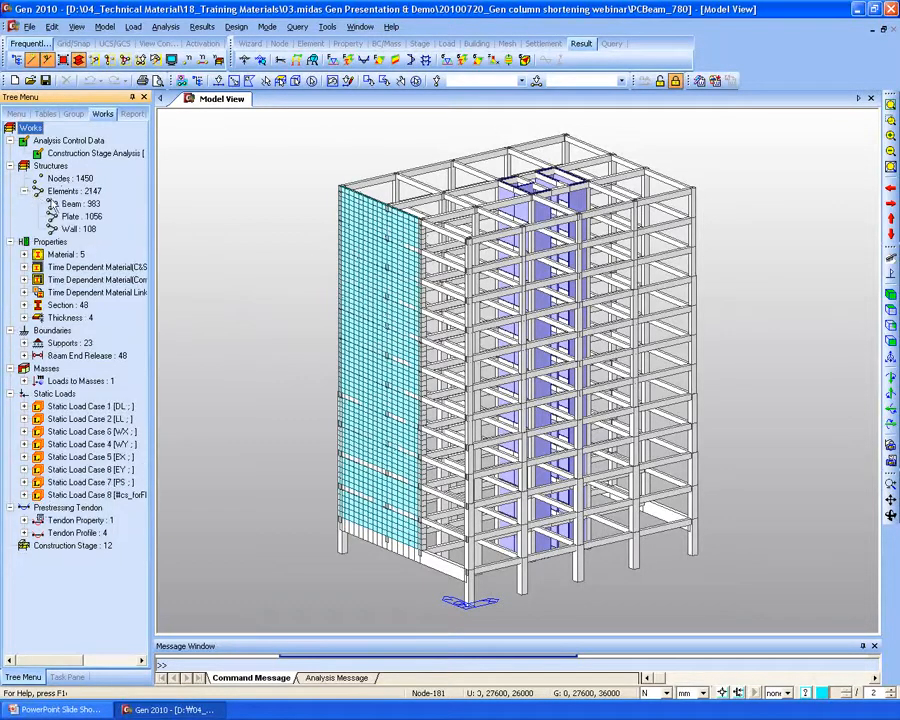
{"action": "left_click", "coordinate": [81, 216]}
{"action": "right_click", "coordinate": [81, 216]}
{"action": "key", "text": "Escape"}
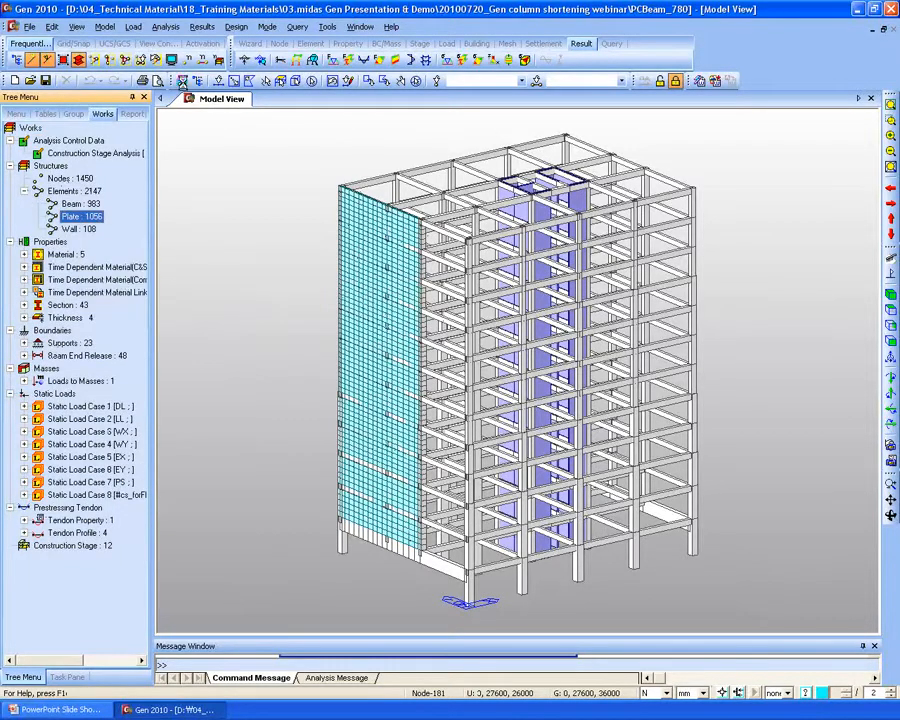
{"action": "middle_click_drag", "start_coordinate": [606, 488], "coordinate": [547, 484], "text": "ctrl"}
{"action": "left_click", "coordinate": [892, 342]}
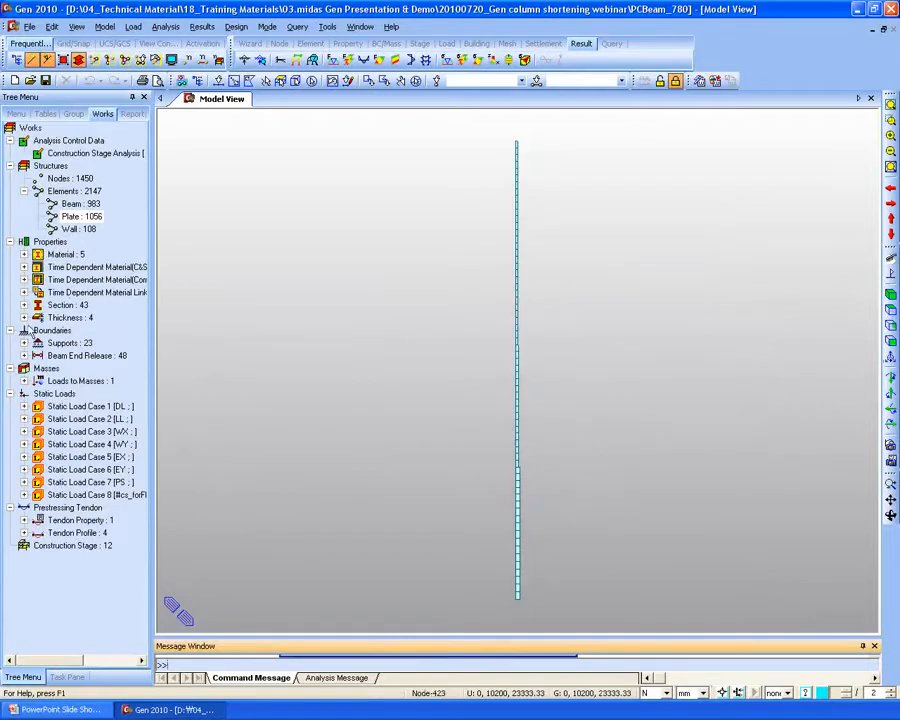
Highlight the wall plates assigned thickness 1: 400, 2: 300 and 3: 200 in turn, and clear the selection.
{"action": "left_click", "coordinate": [24, 317]}
{"action": "left_click", "coordinate": [92, 330]}
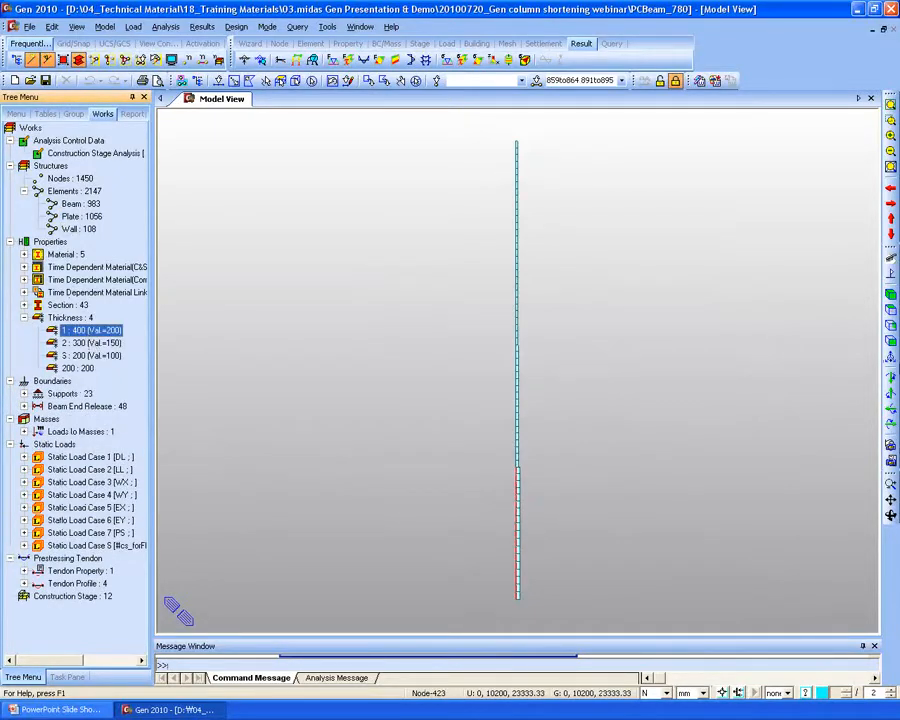
{"action": "left_click", "coordinate": [890, 296]}
{"action": "left_click", "coordinate": [91, 344]}
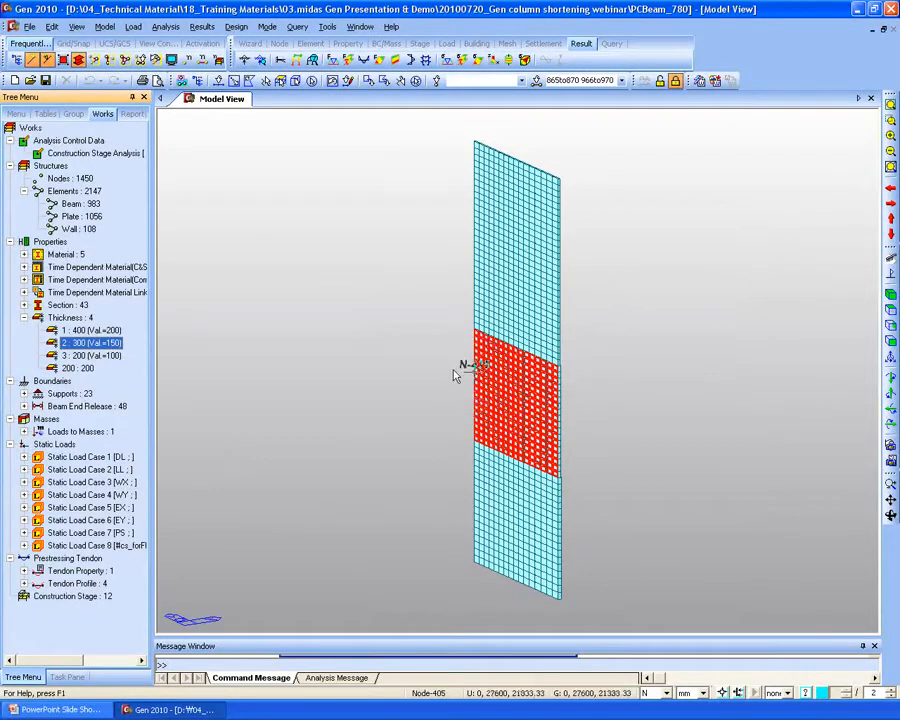
{"action": "left_click", "coordinate": [90, 357]}
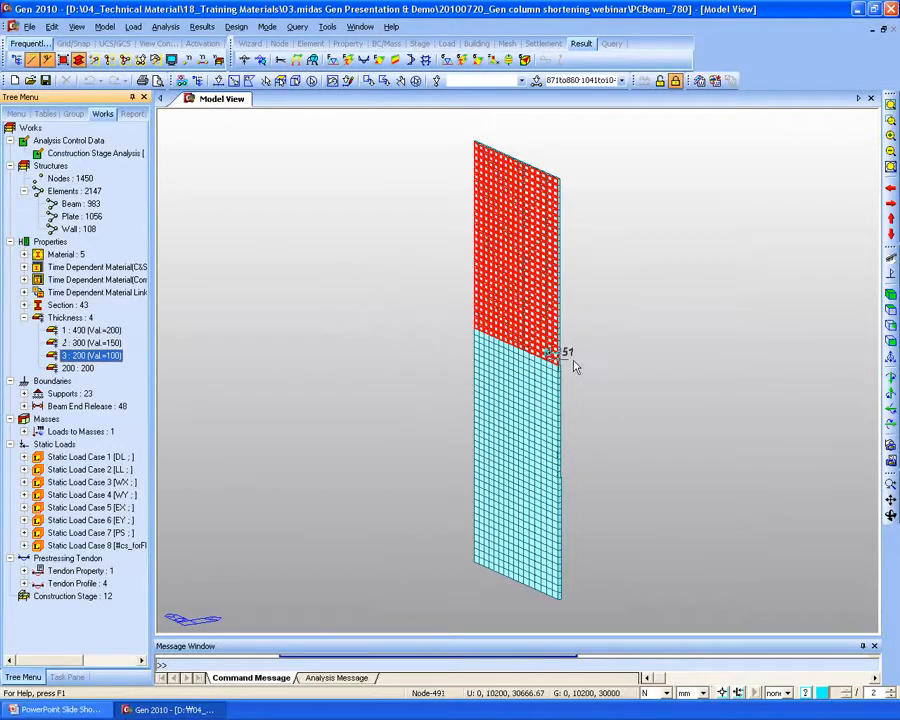
{"action": "middle_click_drag", "start_coordinate": [601, 392], "coordinate": [590, 397], "text": "ctrl"}
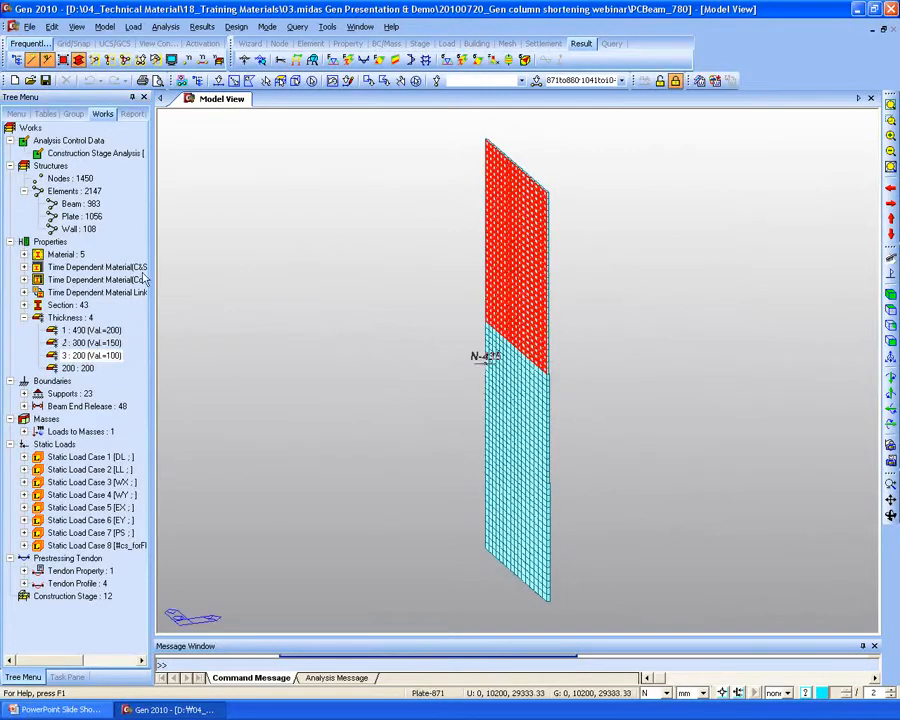
{"action": "left_click", "coordinate": [416, 80]}
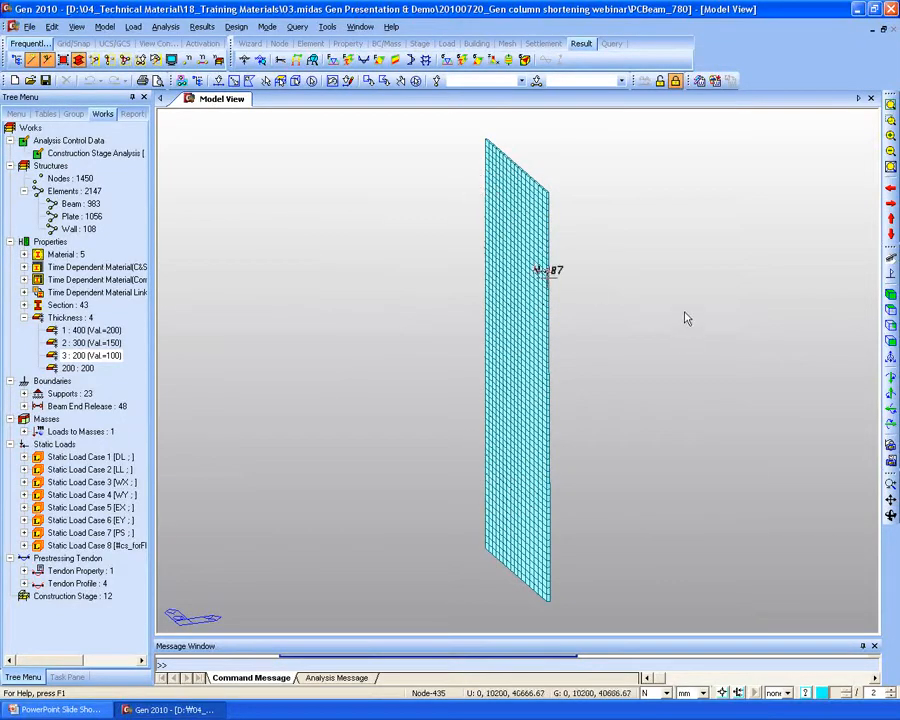
Inspect the plate offset data of thickness 1: 400, cancel the dialog and display the whole building again.
{"action": "right_click", "coordinate": [100, 330]}
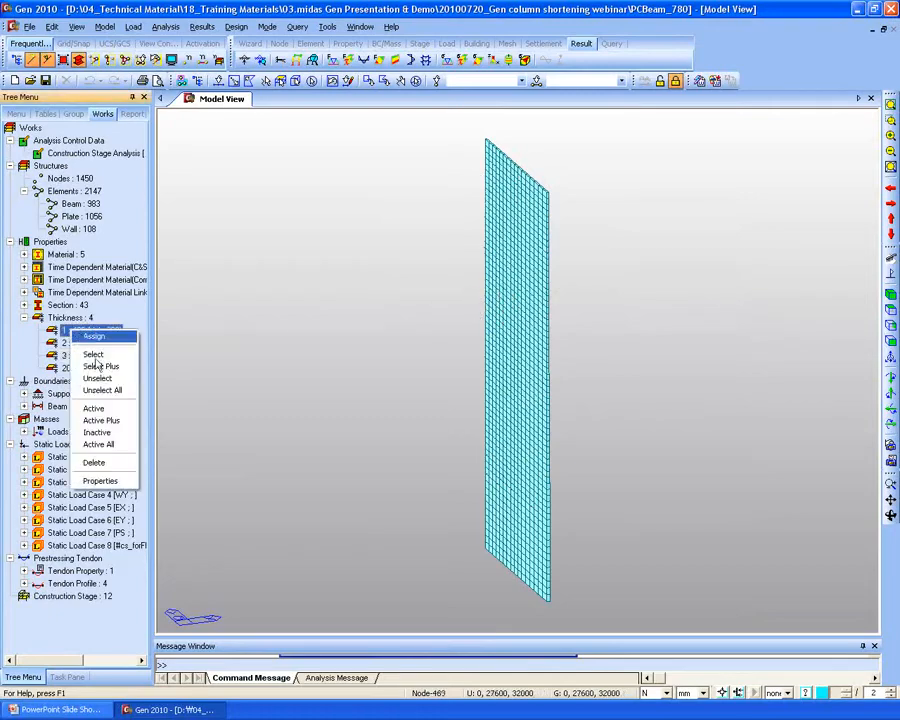
{"action": "left_click", "coordinate": [124, 477]}
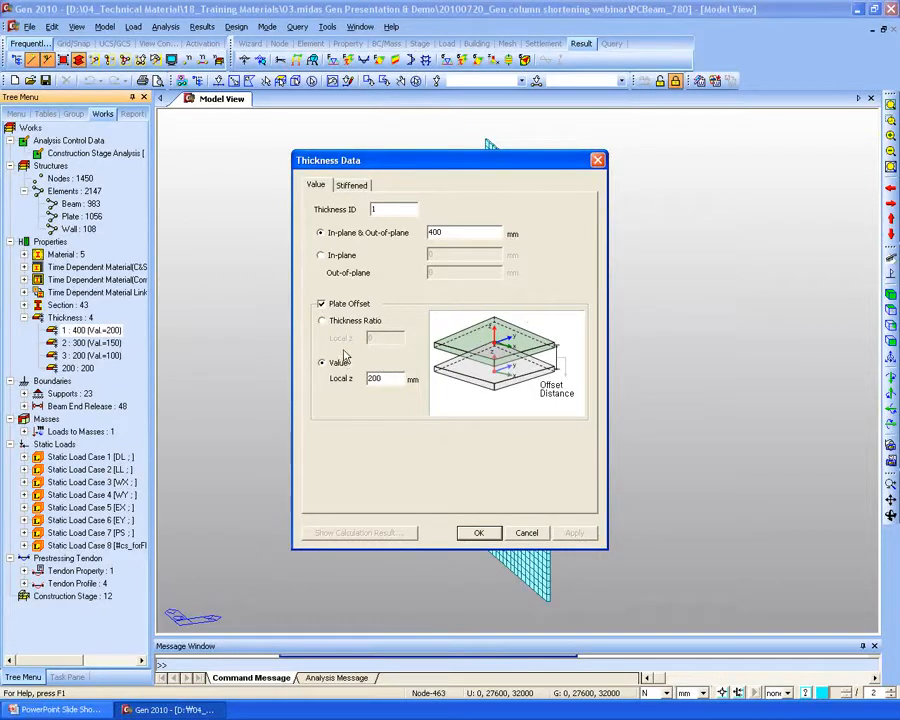
{"action": "left_click", "coordinate": [527, 534]}
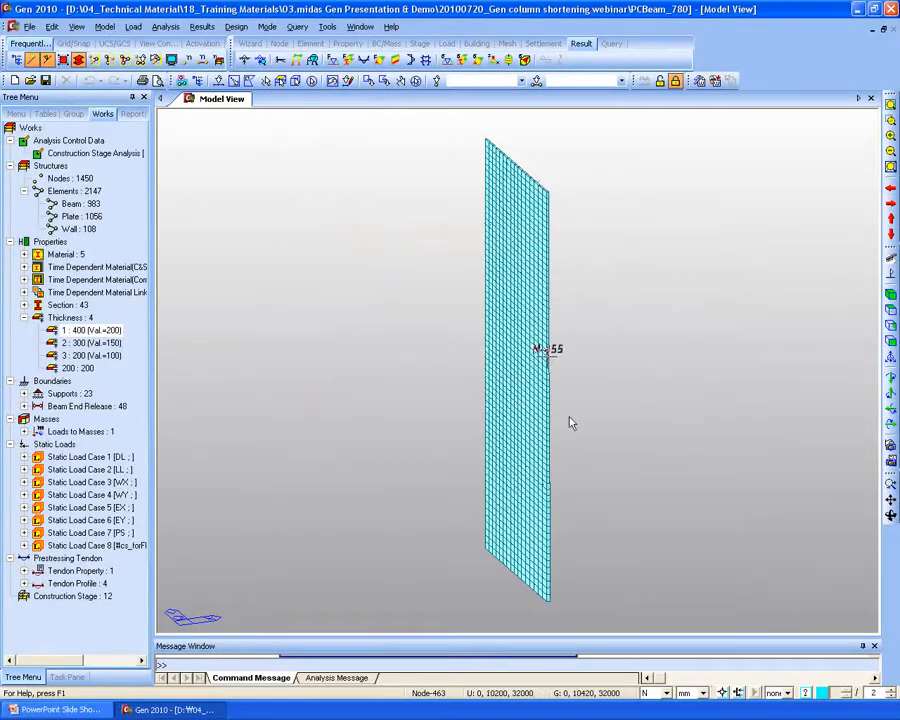
{"action": "left_click", "coordinate": [125, 61]}
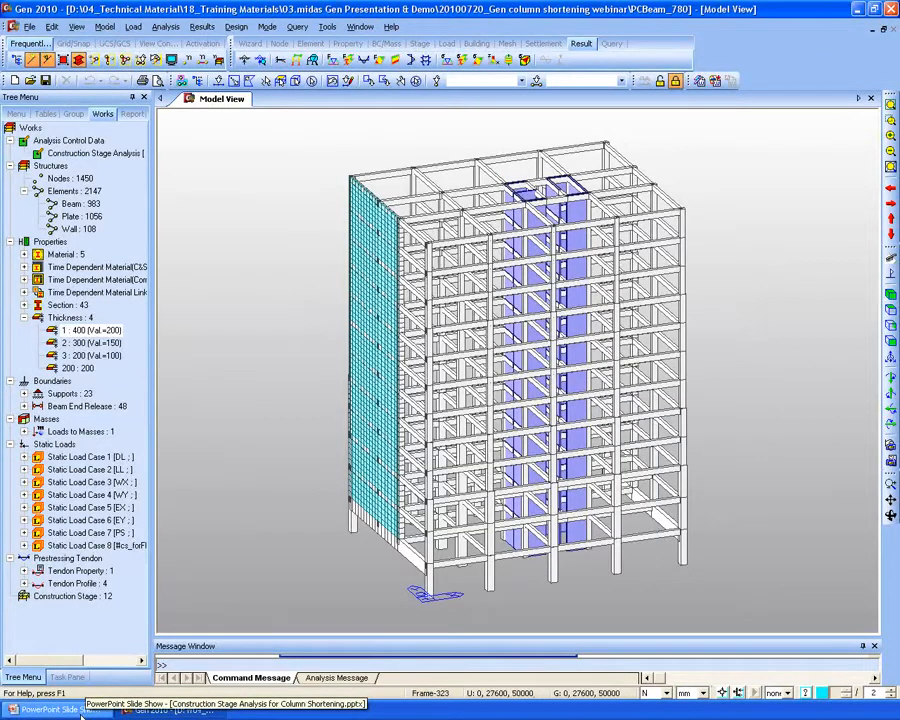
Return to the PowerPoint slide show and advance past the Plate Offset and Spring Supports for Soil Interaction slides.
{"action": "left_click", "coordinate": [72, 710]}
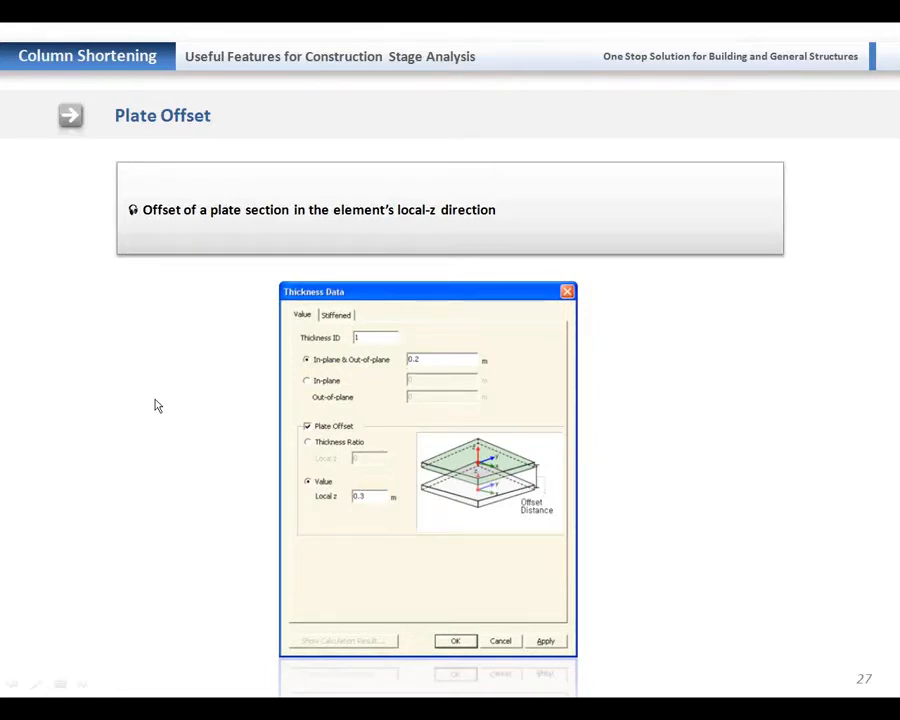
{"action": "left_click", "coordinate": [188, 383]}
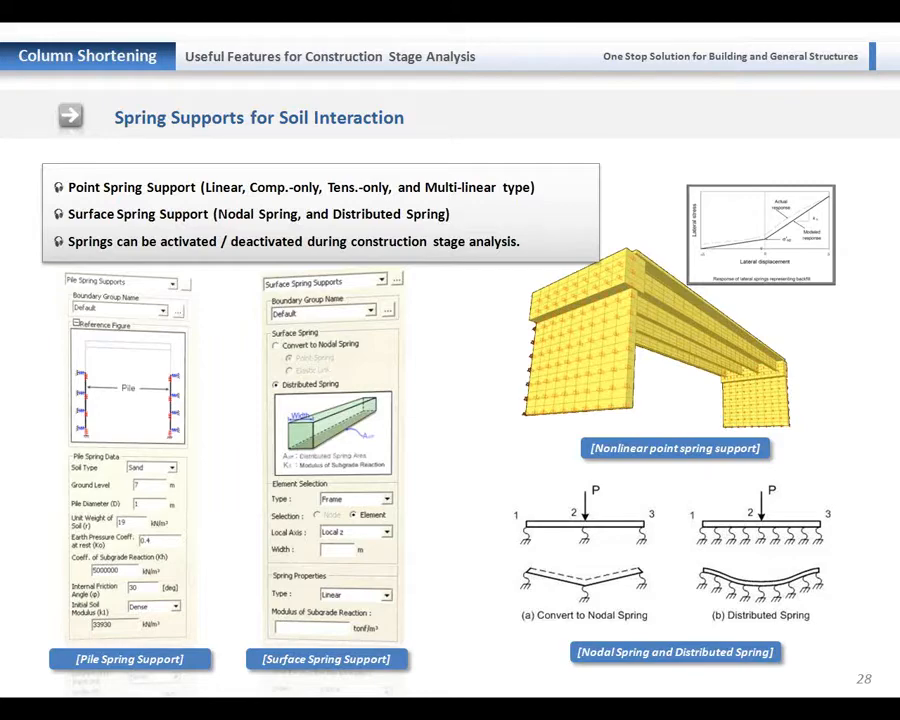
{"action": "left_click", "coordinate": [442, 294]}
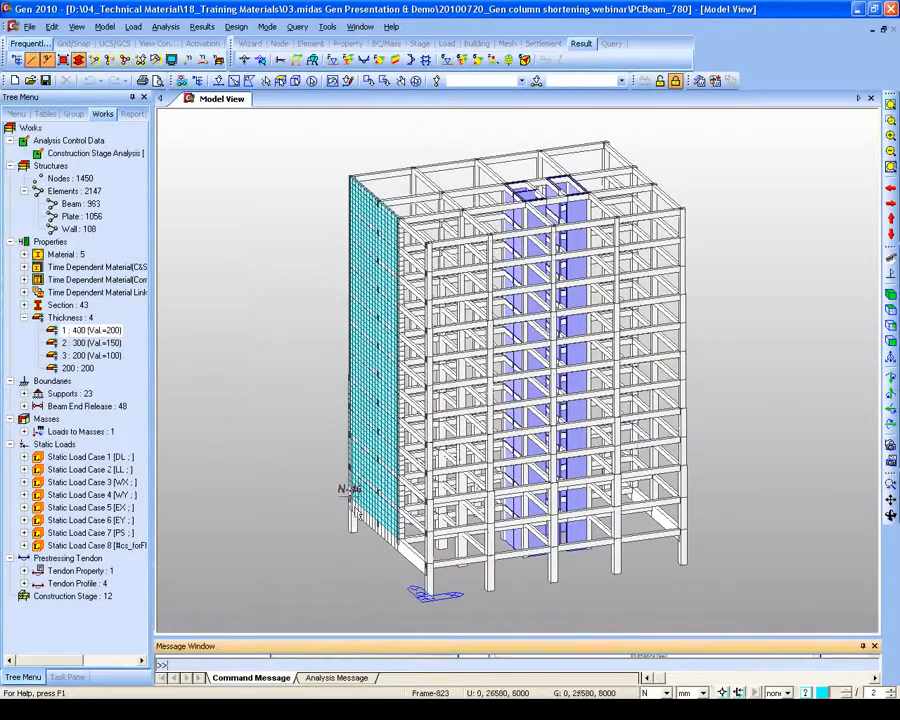
Display the tendon profiles in the model and examine those in the deep beam beneath the plate wall.
{"action": "middle_click_drag", "start_coordinate": [345, 488], "coordinate": [462, 545]}
{"action": "scroll", "coordinate": [459, 545], "scroll_direction": "up", "scroll_amount": 6}
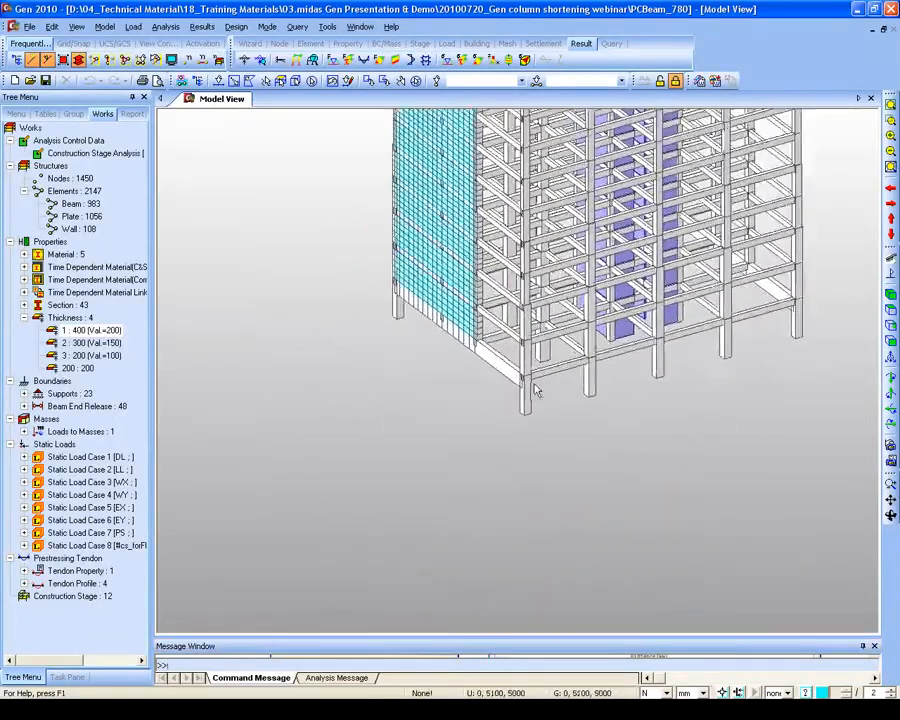
{"action": "middle_click_drag", "start_coordinate": [476, 360], "coordinate": [461, 392]}
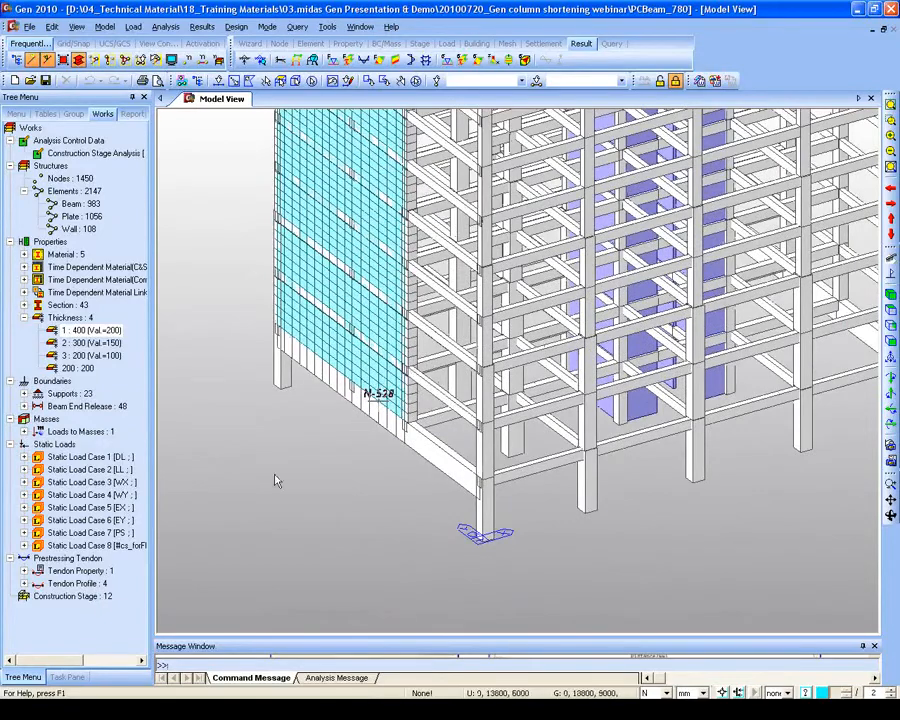
{"action": "left_click", "coordinate": [24, 583]}
{"action": "right_click", "coordinate": [88, 585]}
{"action": "left_click", "coordinate": [127, 591]}
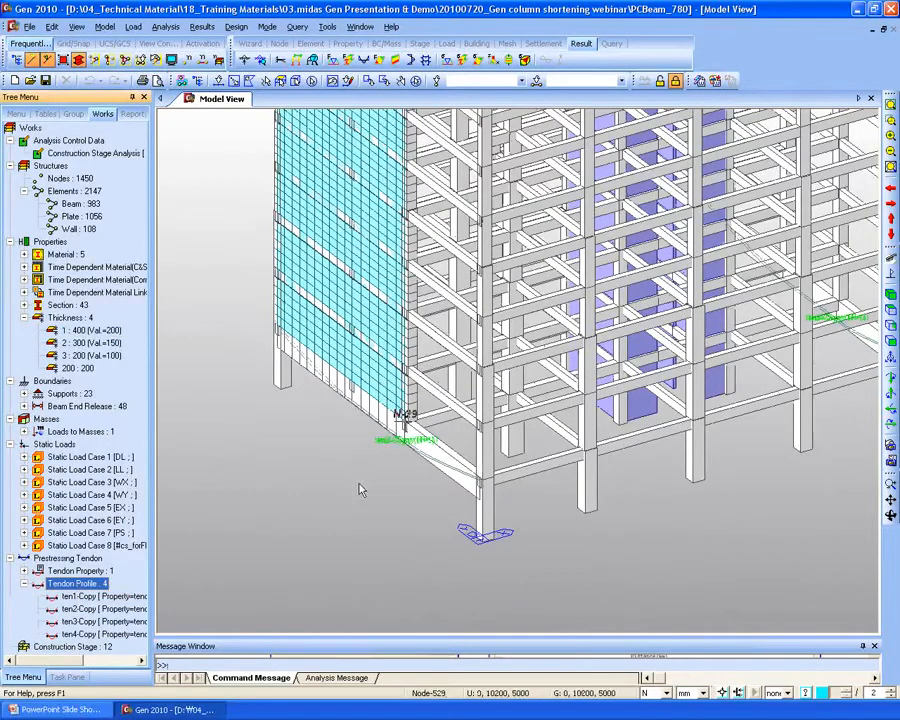
{"action": "middle_click_drag", "start_coordinate": [386, 495], "coordinate": [657, 337], "text": "shift"}
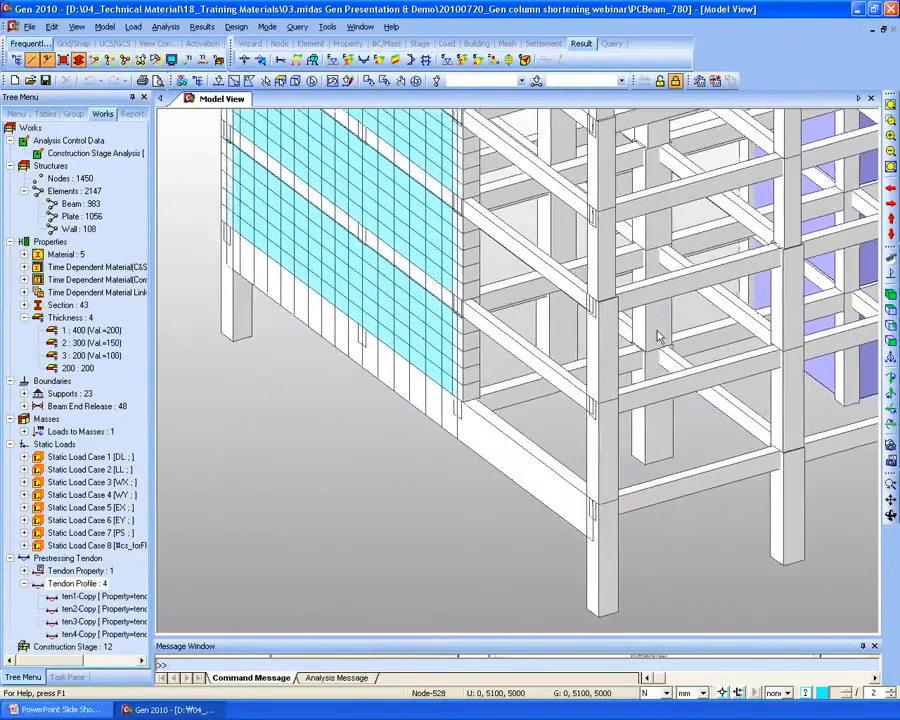
{"action": "middle_click_drag", "start_coordinate": [301, 536], "coordinate": [542, 358], "text": "shift"}
{"action": "middle_click_drag", "start_coordinate": [335, 416], "coordinate": [462, 416]}
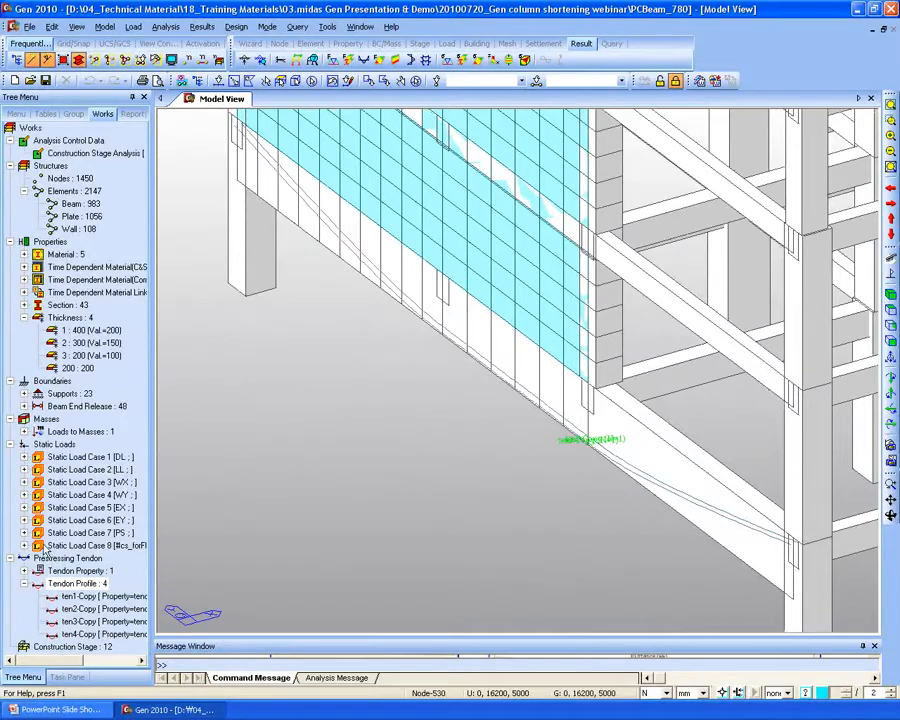
Open the properties of the prestressing tendon property named tendon.
{"action": "left_click", "coordinate": [40, 583]}
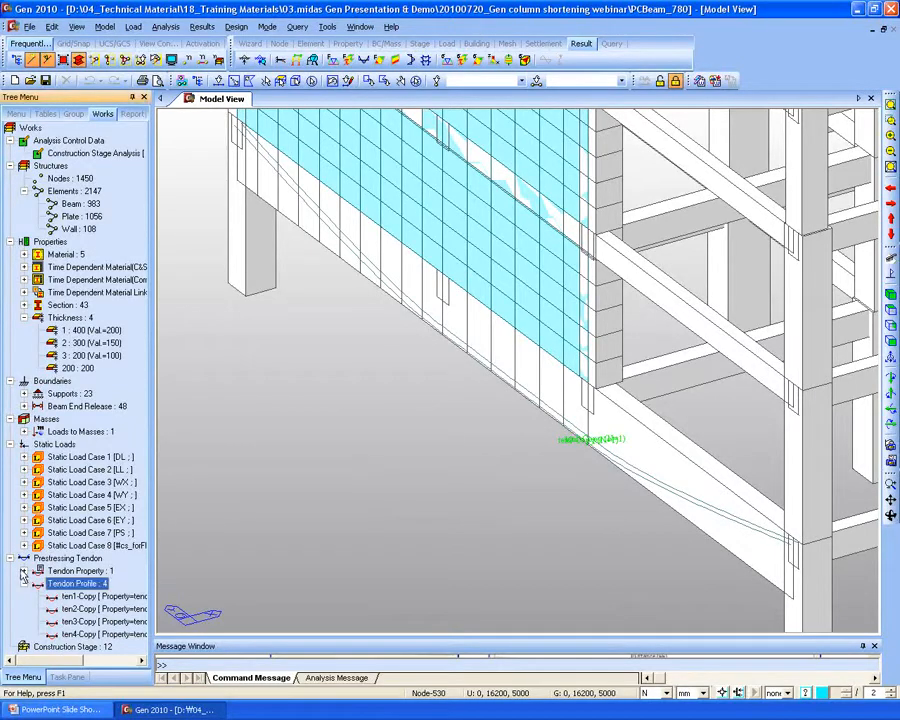
{"action": "left_click", "coordinate": [24, 570]}
{"action": "left_click", "coordinate": [67, 583]}
{"action": "right_click", "coordinate": [67, 583]}
{"action": "left_click", "coordinate": [95, 598]}
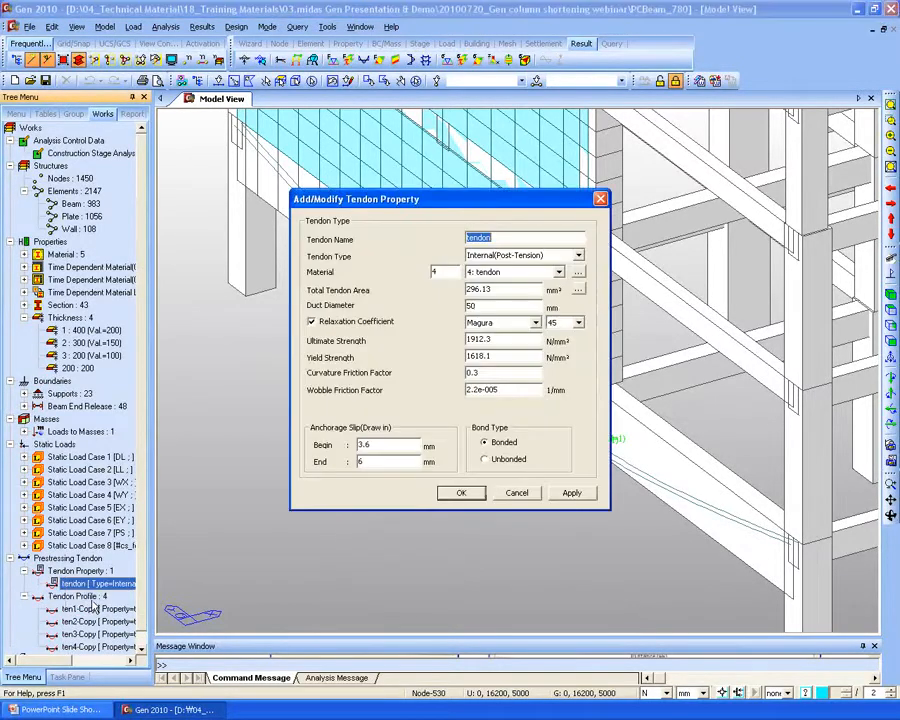
Inspect the tendon type options and the material list of the tendon property, and leave the dialog without changes.
{"action": "left_click", "coordinate": [517, 257]}
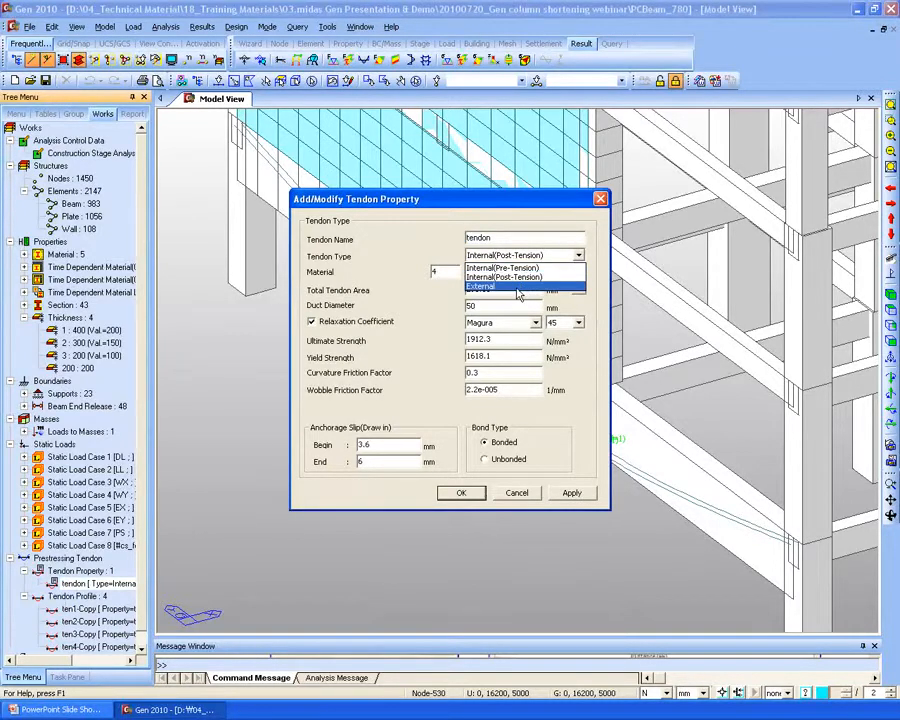
{"action": "left_click", "coordinate": [434, 273]}
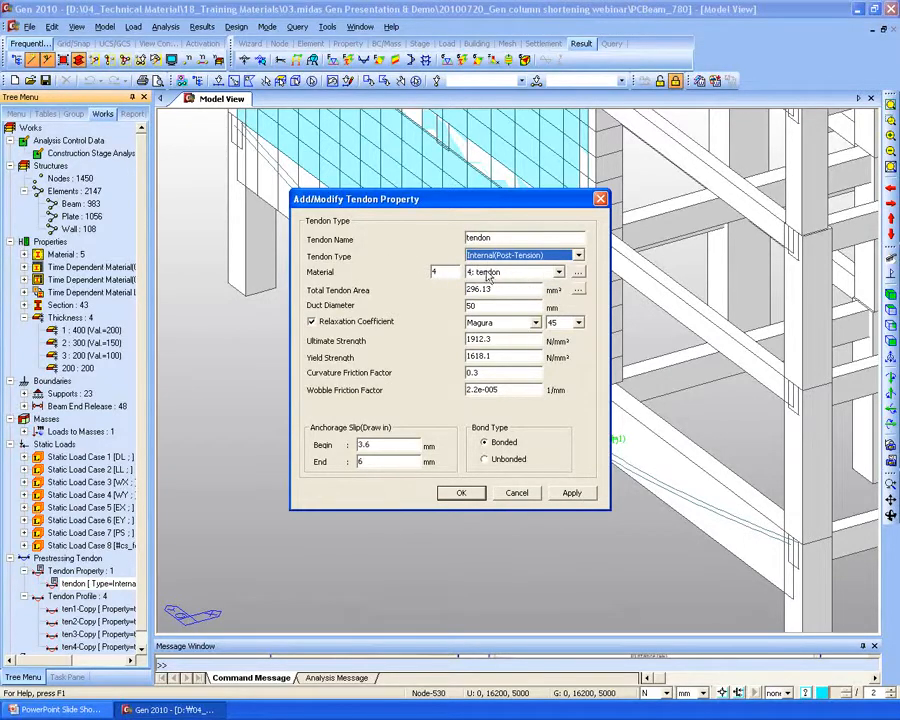
{"action": "left_click", "coordinate": [579, 273]}
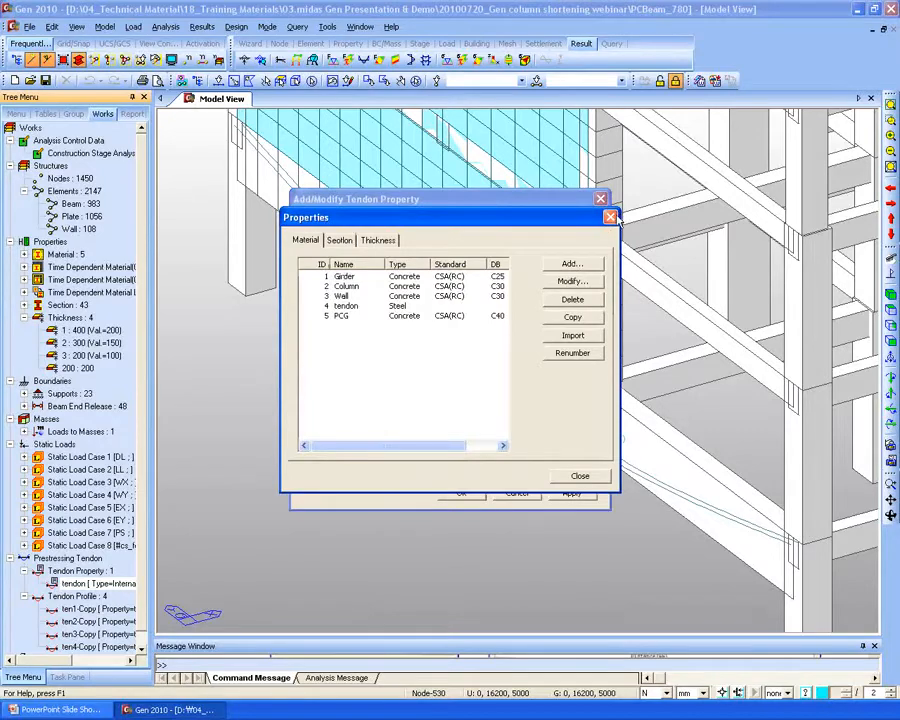
{"action": "left_click", "coordinate": [610, 217]}
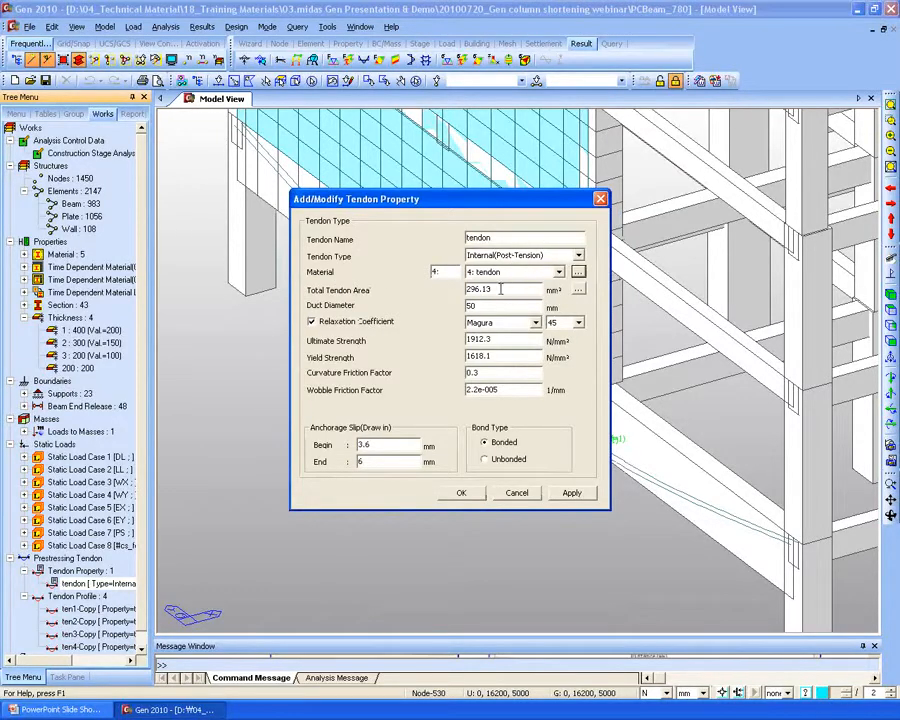
{"action": "left_click", "coordinate": [516, 493]}
Inspect the profile data of tendon ten1-Copy, cancel the dialog and examine the tendon in the deep beam.
{"action": "right_click", "coordinate": [86, 609]}
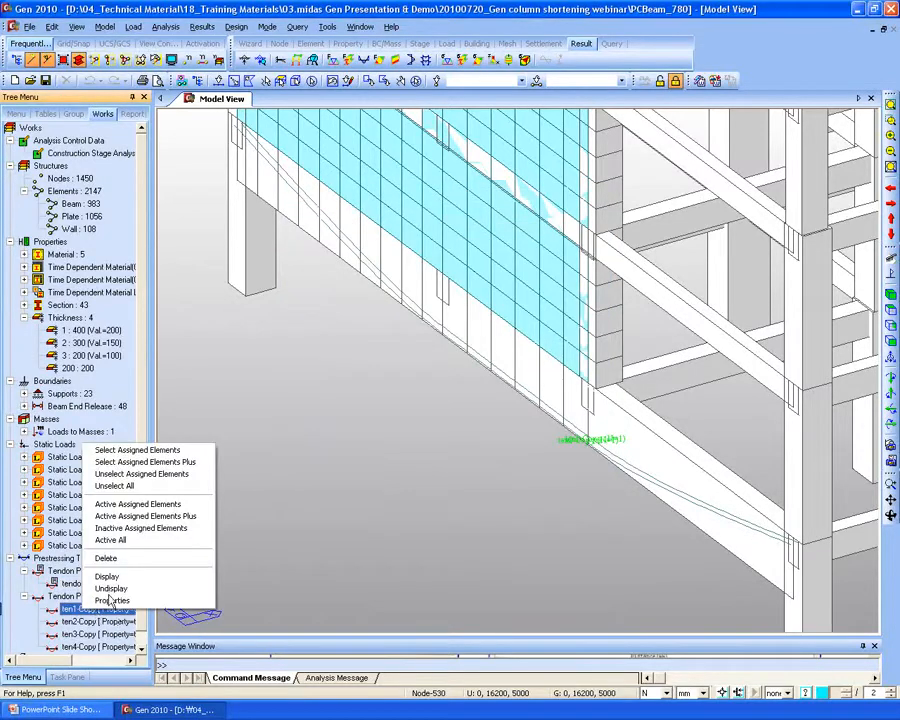
{"action": "left_click", "coordinate": [112, 600]}
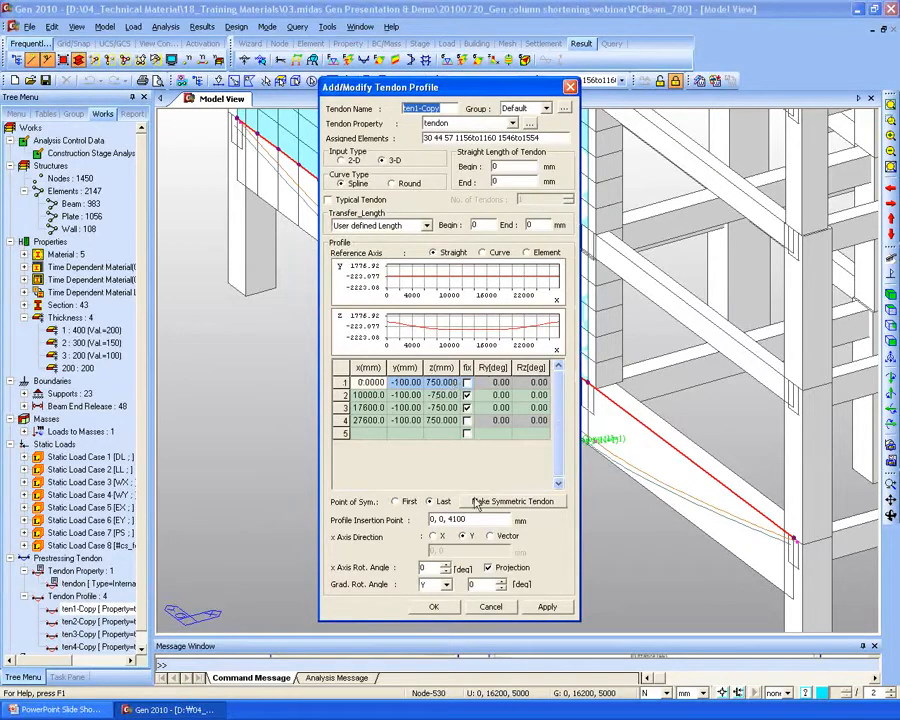
{"action": "left_click", "coordinate": [490, 605]}
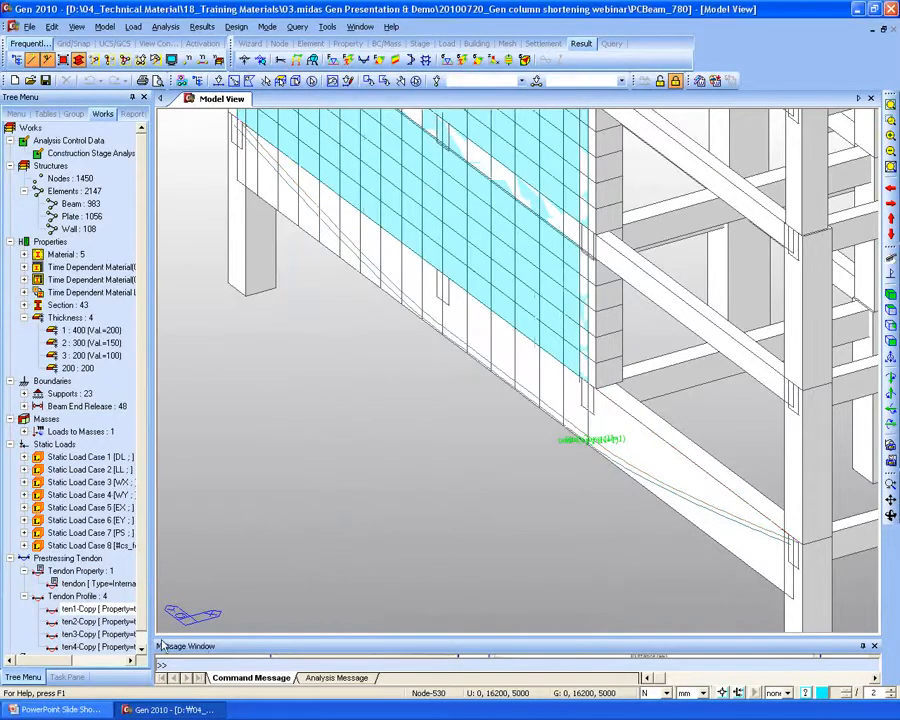
{"action": "middle_click_drag", "start_coordinate": [474, 412], "coordinate": [406, 405]}
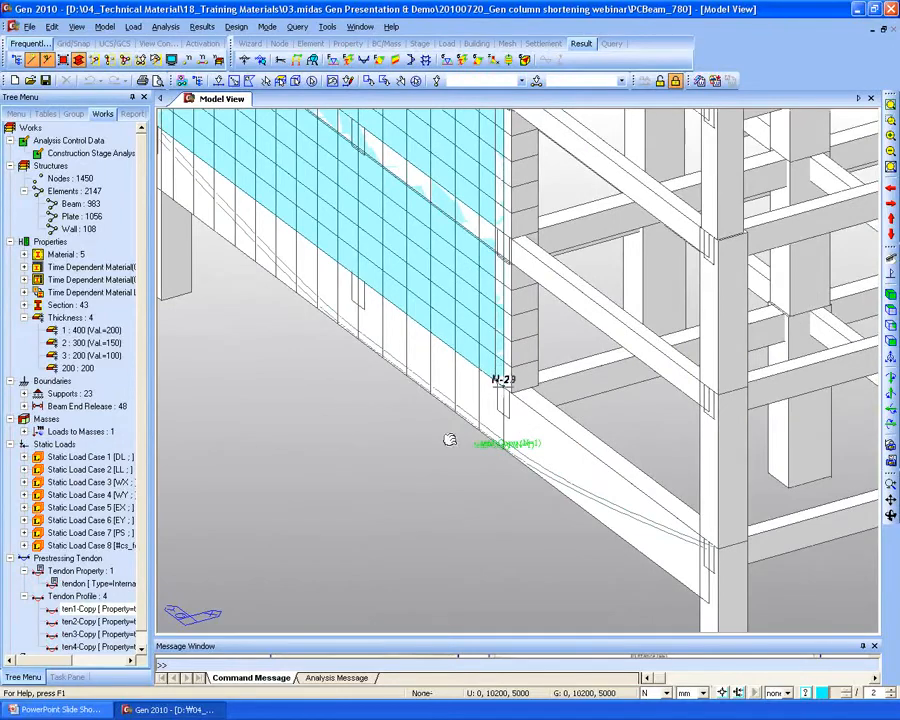
{"action": "middle_click_drag", "start_coordinate": [448, 438], "coordinate": [496, 450]}
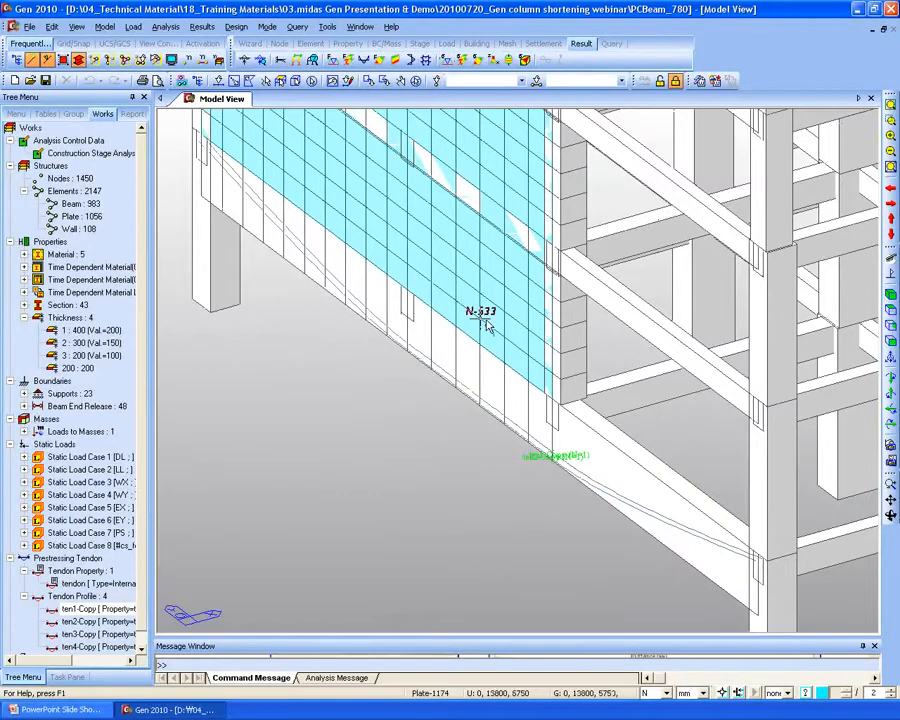
Show the whole building and open the beam force diagram settings with load case DL and component My.
{"action": "scroll", "coordinate": [430, 318], "scroll_direction": "down", "scroll_amount": 5}
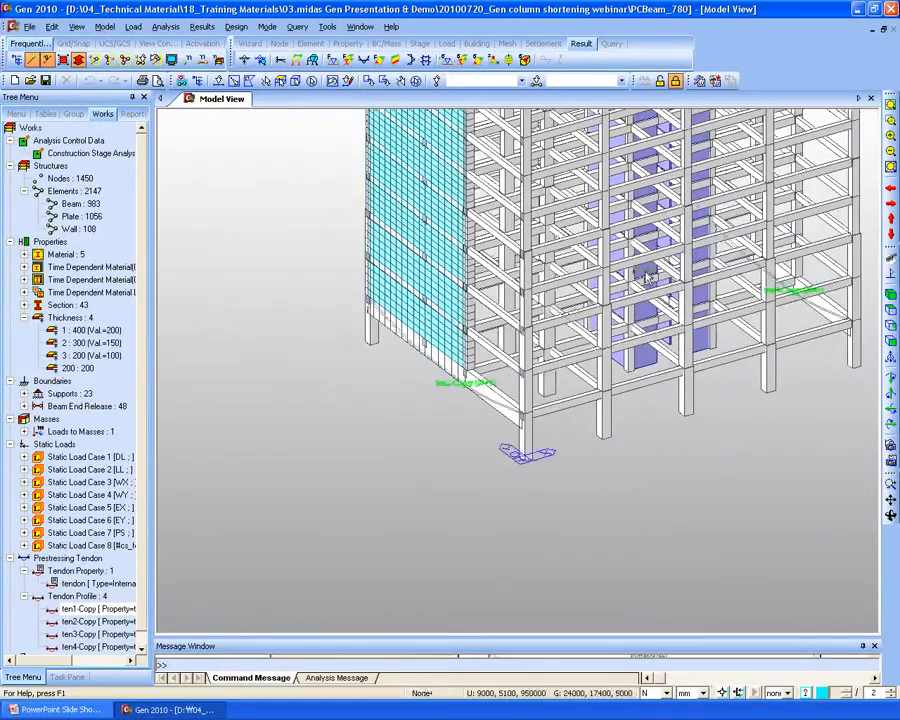
{"action": "middle_click_drag", "start_coordinate": [737, 220], "coordinate": [550, 380]}
{"action": "scroll", "coordinate": [440, 396], "scroll_direction": "down", "scroll_amount": 4}
{"action": "middle_click_drag", "start_coordinate": [454, 352], "coordinate": [488, 382]}
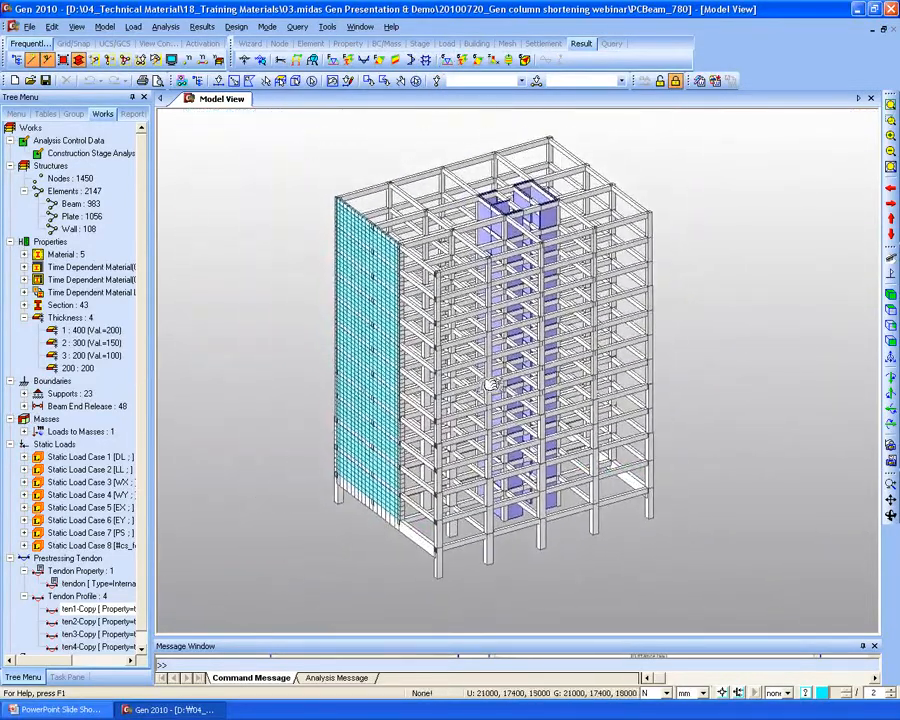
{"action": "right_click", "coordinate": [209, 140]}
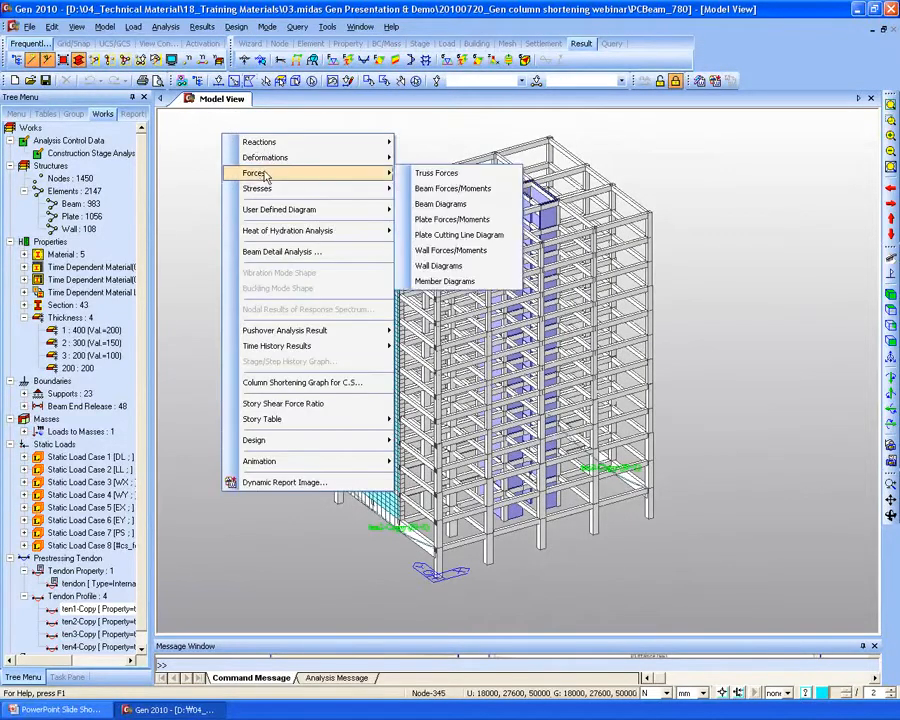
{"action": "key", "text": "Escape"}
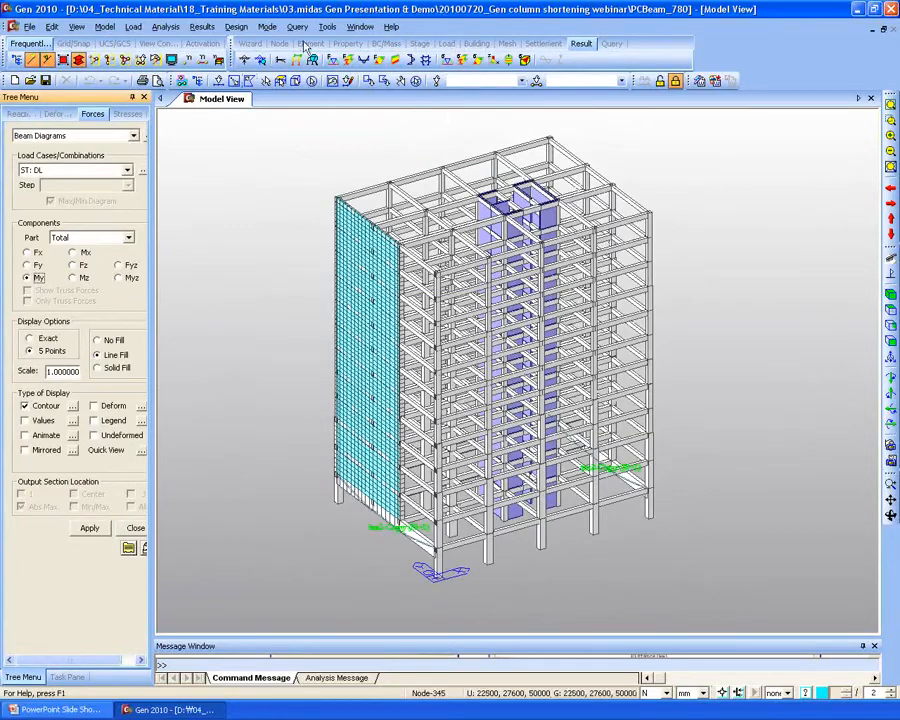
{"action": "left_click_drag", "start_coordinate": [152, 309], "coordinate": [205, 309]}
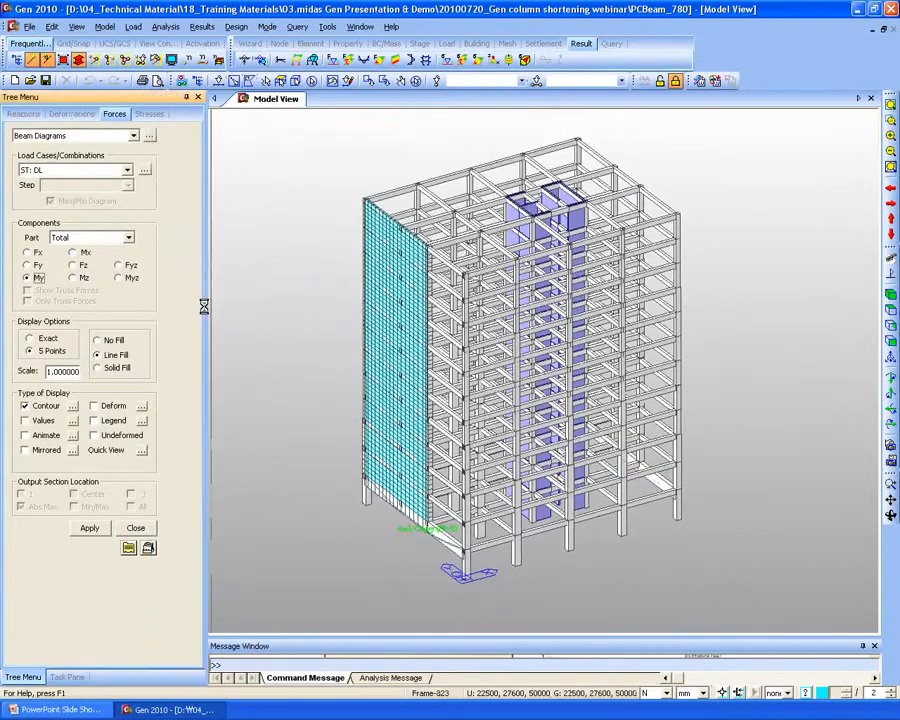
{"action": "left_click", "coordinate": [84, 173]}
{"action": "left_click", "coordinate": [76, 176]}
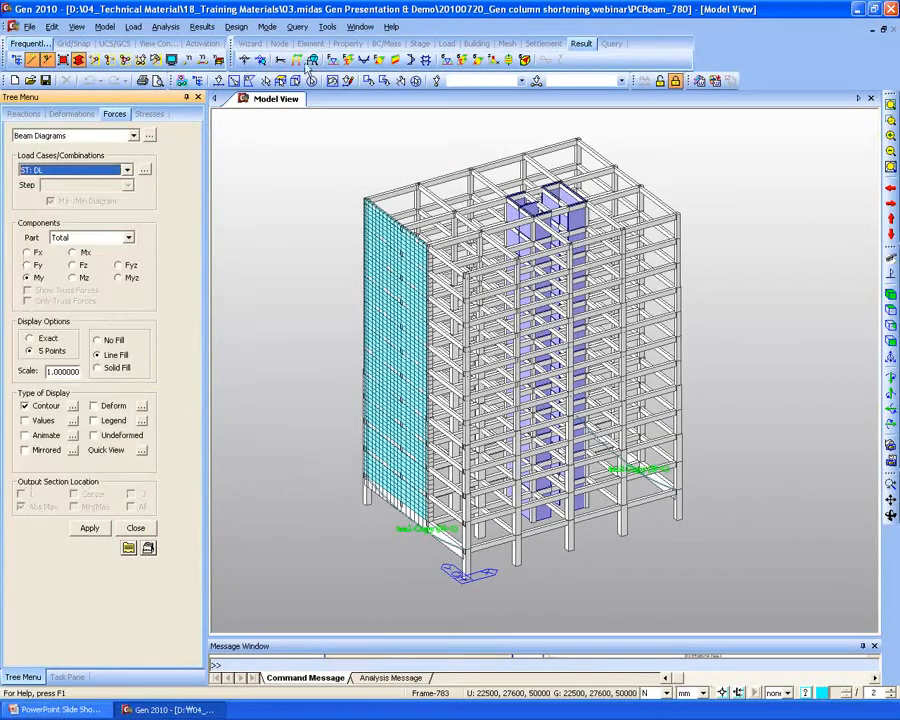
Switch the model to construction stage #CS01.
{"action": "left_click", "coordinate": [420, 44]}
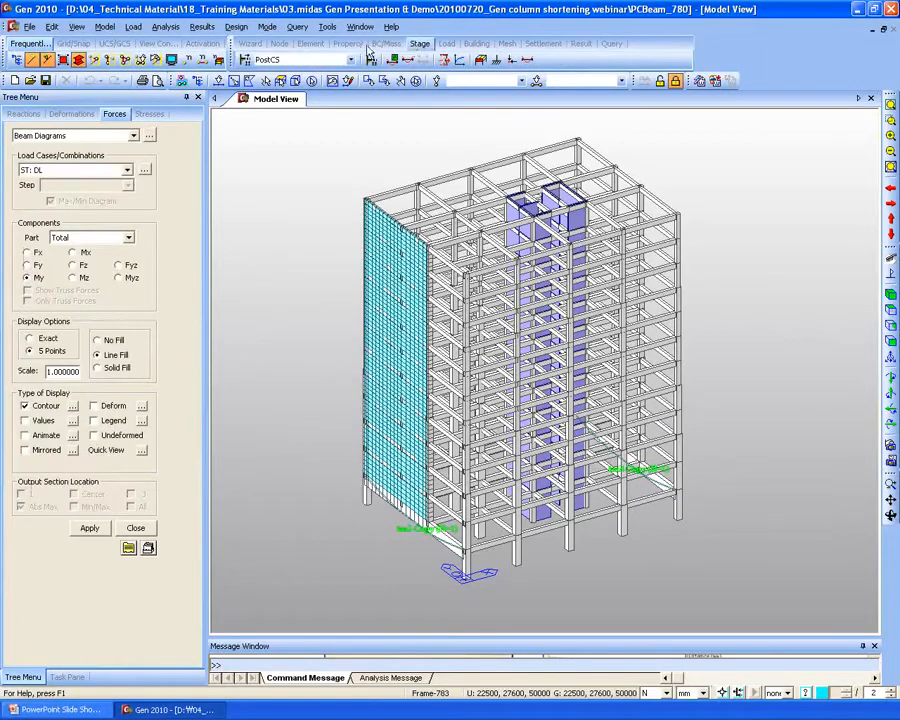
{"action": "left_click", "coordinate": [350, 60]}
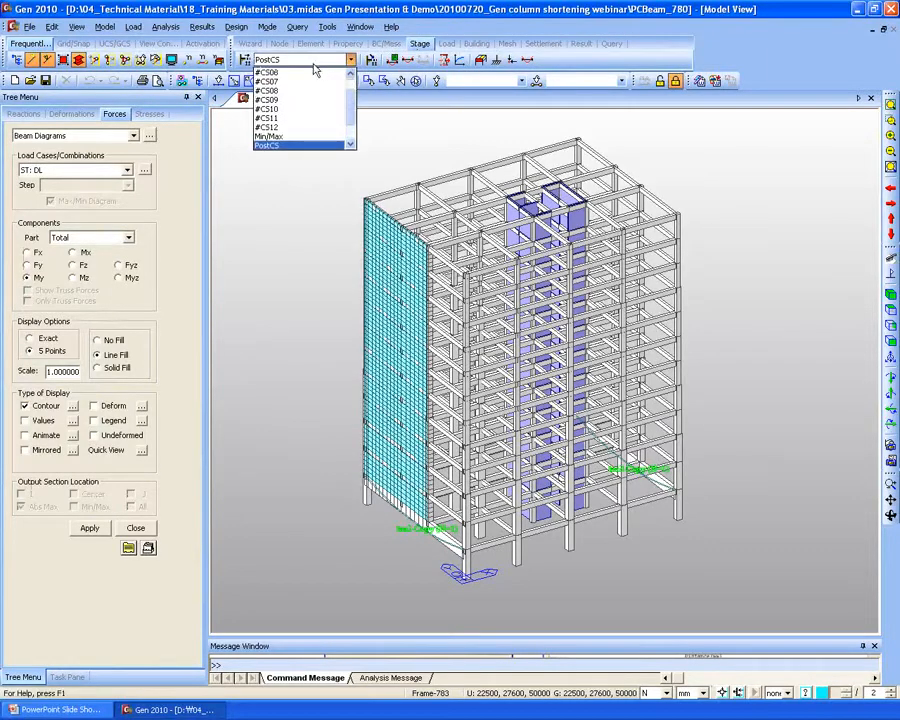
{"action": "left_click", "coordinate": [298, 70]}
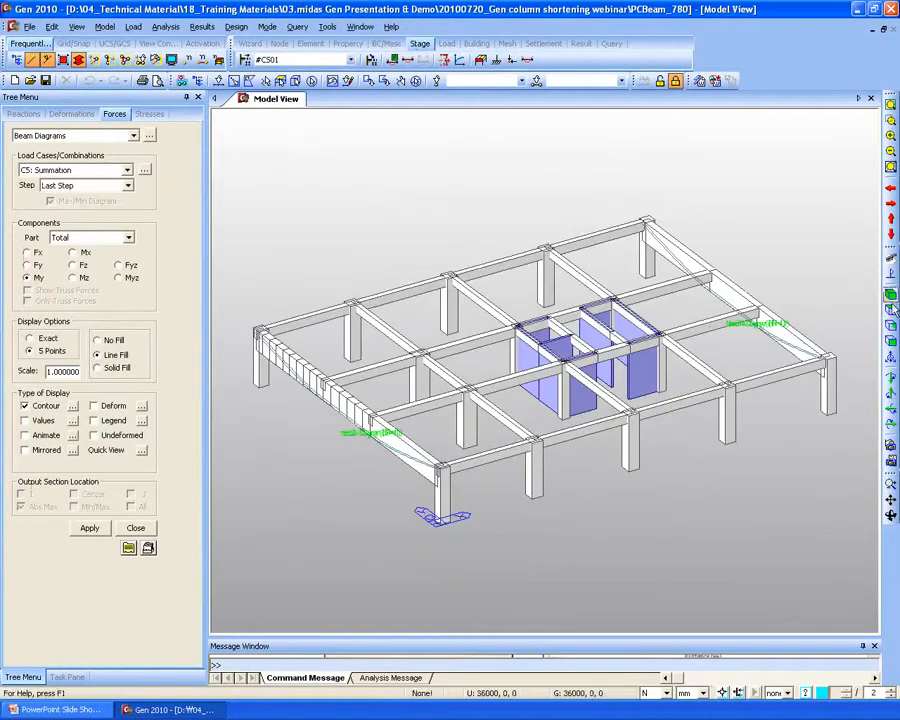
{"action": "scroll", "coordinate": [505, 530], "scroll_direction": "down", "scroll_amount": 5}
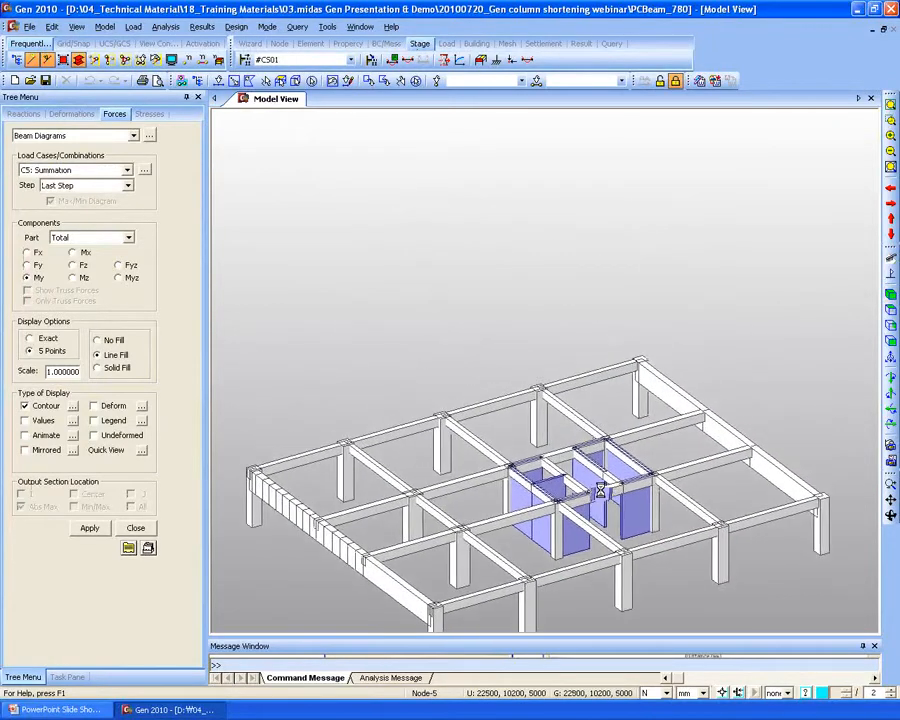
{"action": "middle_click_drag", "start_coordinate": [526, 474], "coordinate": [530, 517]}
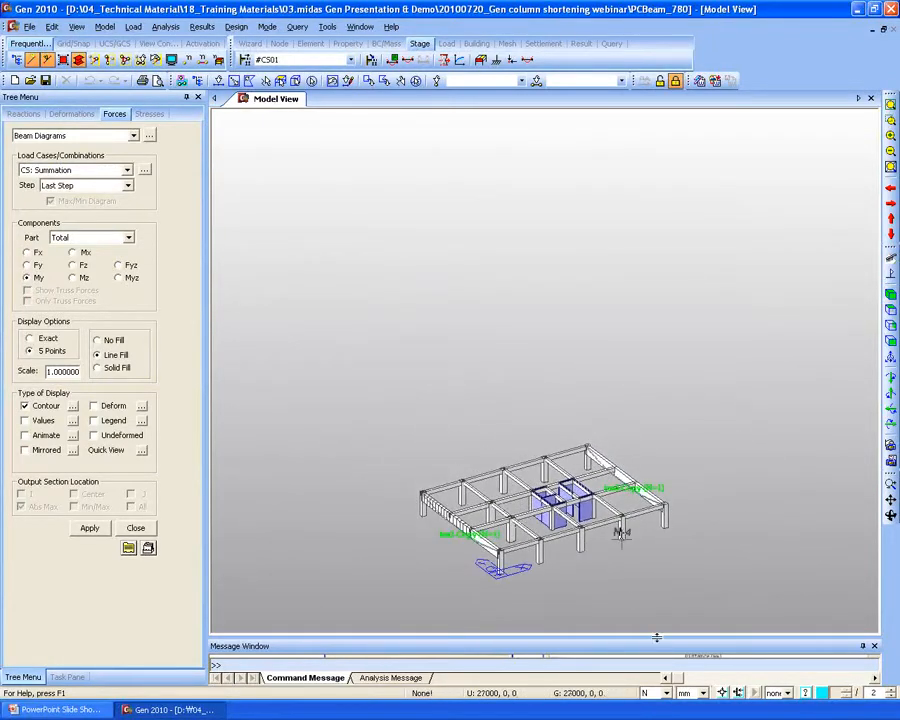
Display the My beam diagram for the CS: Tendon Primary load case at stage #CS01.
{"action": "left_click", "coordinate": [76, 172]}
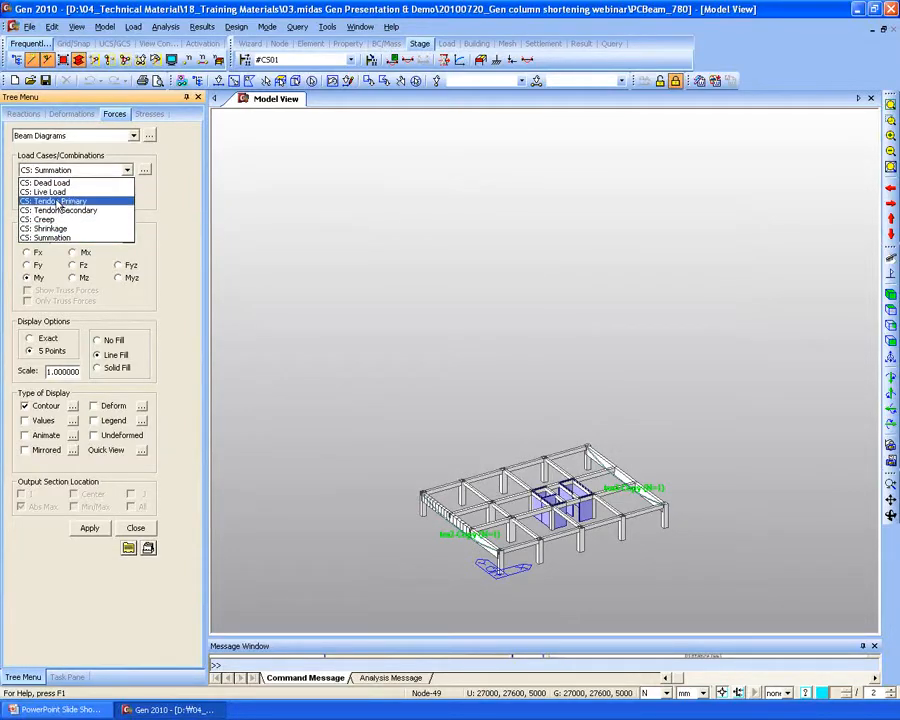
{"action": "left_click", "coordinate": [58, 202]}
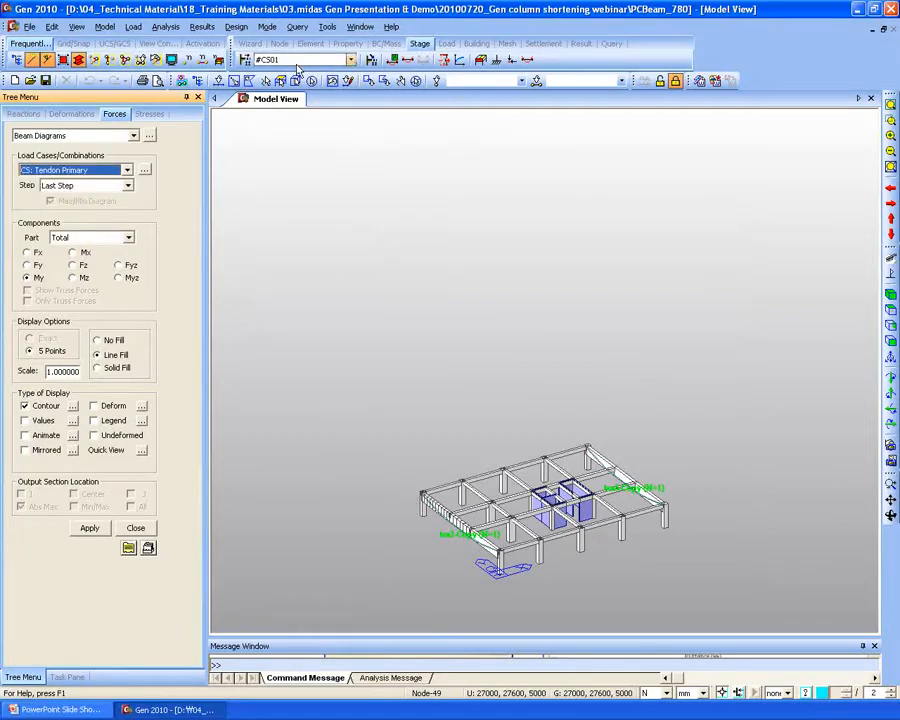
{"action": "left_click", "coordinate": [297, 64]}
{"action": "left_click", "coordinate": [295, 70]}
{"action": "left_click", "coordinate": [101, 524]}
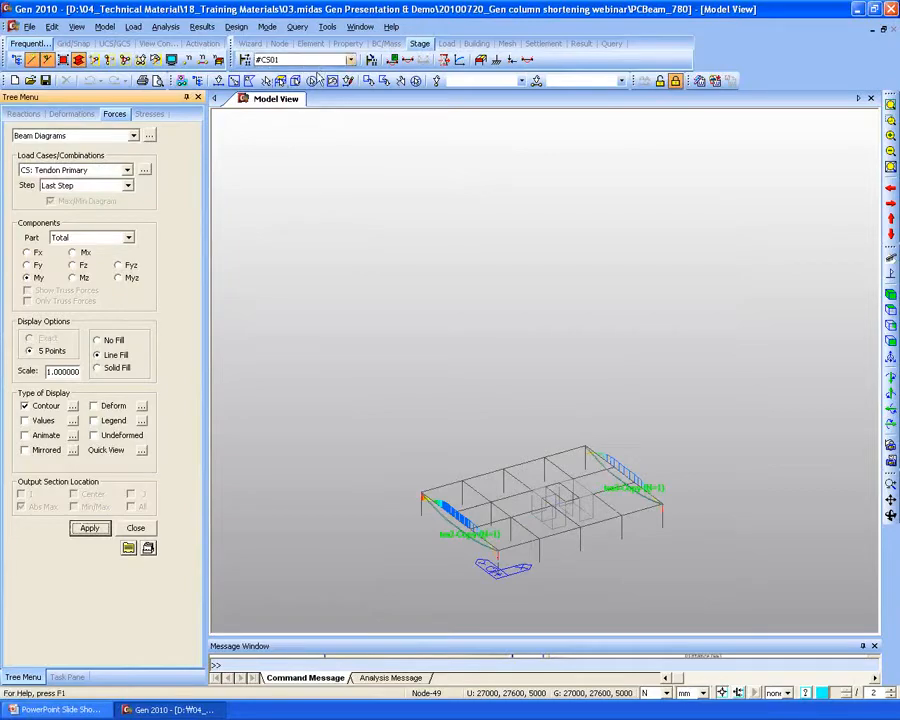
Set the beam diagram to solid fill with a gradient contour fill.
{"action": "left_click", "coordinate": [112, 369]}
{"action": "left_click", "coordinate": [72, 405]}
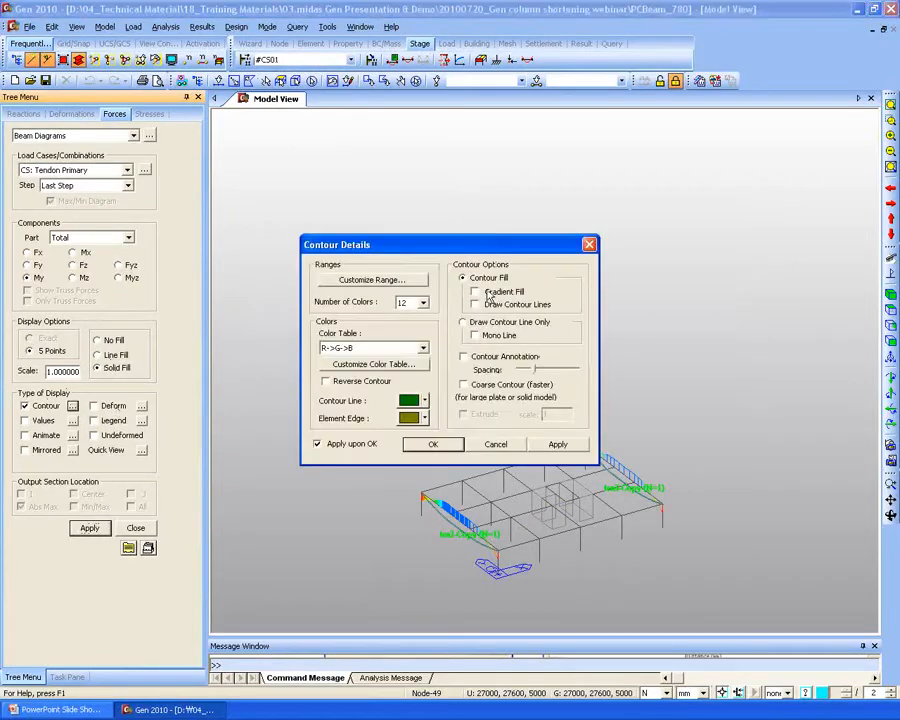
{"action": "left_click", "coordinate": [488, 293]}
{"action": "key", "text": "Return"}
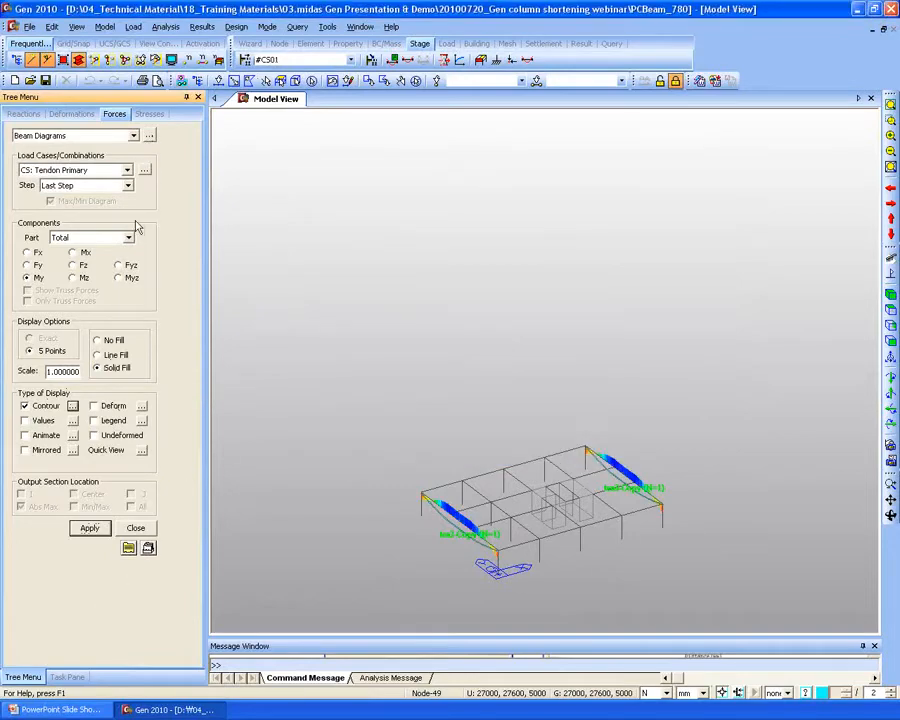
Step through construction stages #CS02 to #CS07 to review the Tendon Primary moment diagram.
{"action": "left_click", "coordinate": [292, 61]}
{"action": "left_click", "coordinate": [286, 73]}
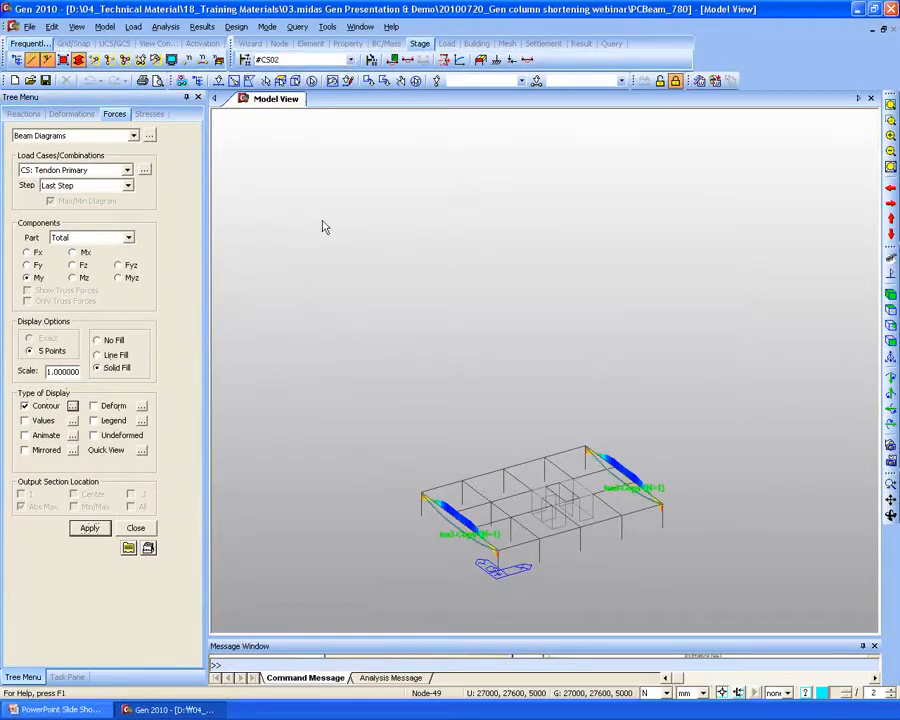
{"action": "key", "text": "Down"}
{"action": "key", "text": "Down"}
{"action": "key", "text": "Down"}
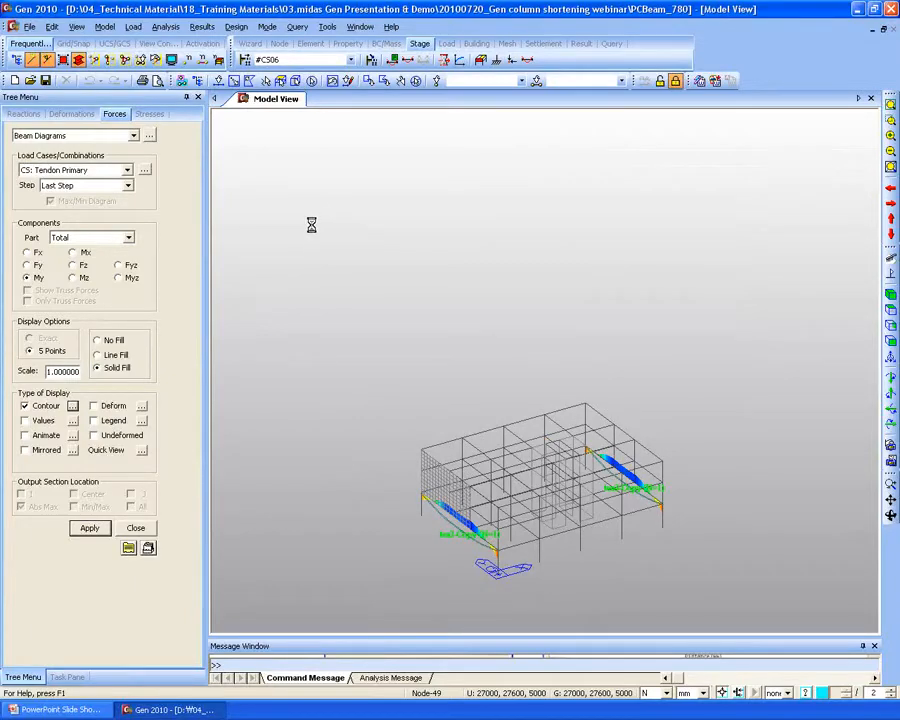
{"action": "key", "text": "Down"}
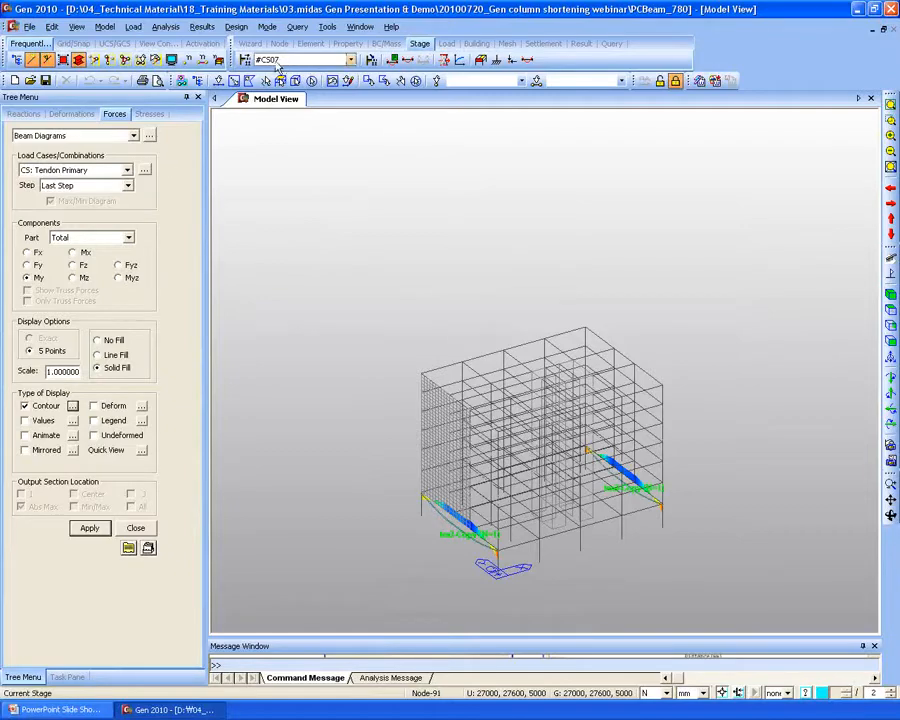
Display the My diagram for CS: Tendon Secondary at stage #CS01 and step through the stages to #CS03.
{"action": "left_click", "coordinate": [110, 170]}
{"action": "left_click", "coordinate": [82, 213]}
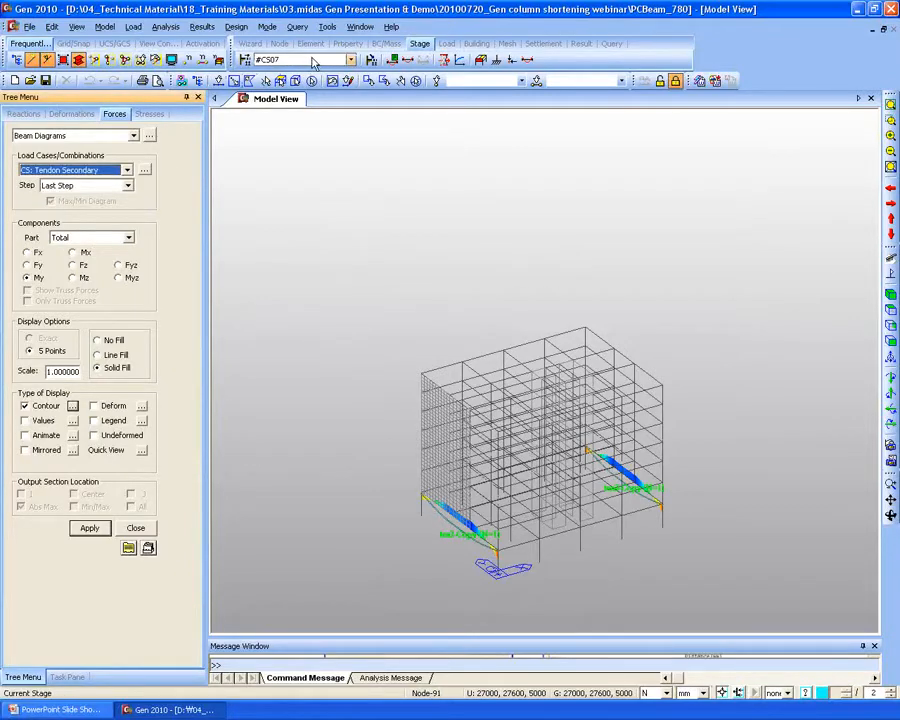
{"action": "left_click", "coordinate": [313, 62]}
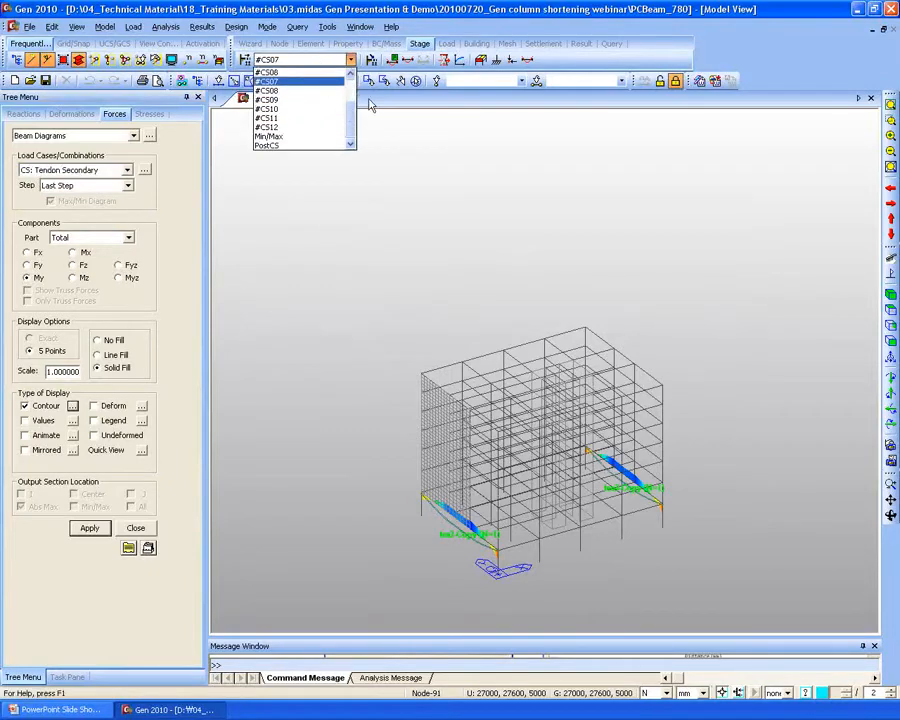
{"action": "left_click_drag", "start_coordinate": [350, 115], "coordinate": [350, 78]}
{"action": "left_click", "coordinate": [268, 72]}
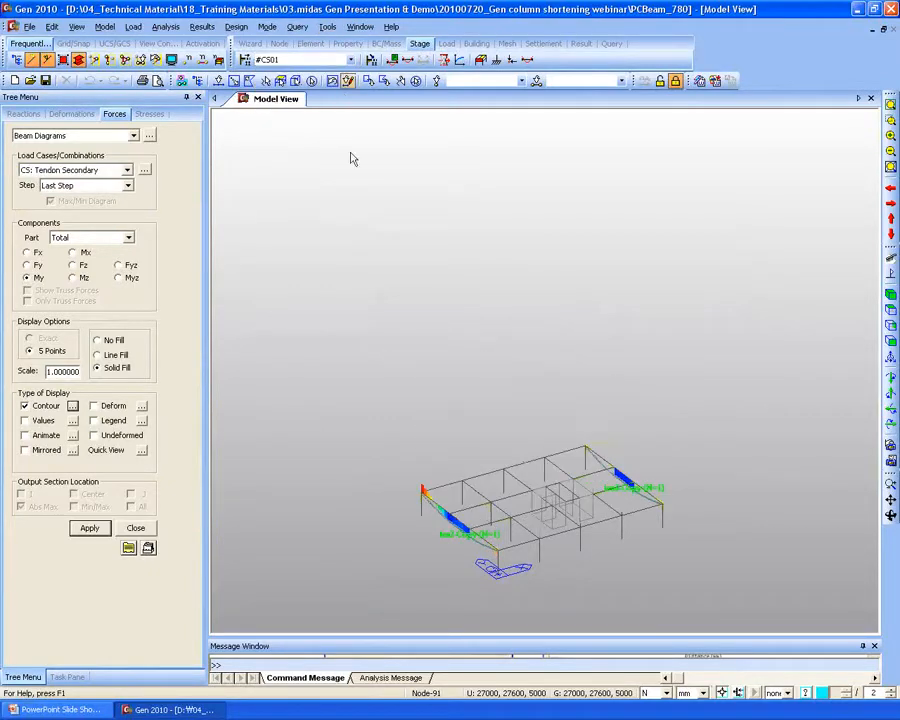
{"action": "key", "text": "Down"}
{"action": "key", "text": "Down"}
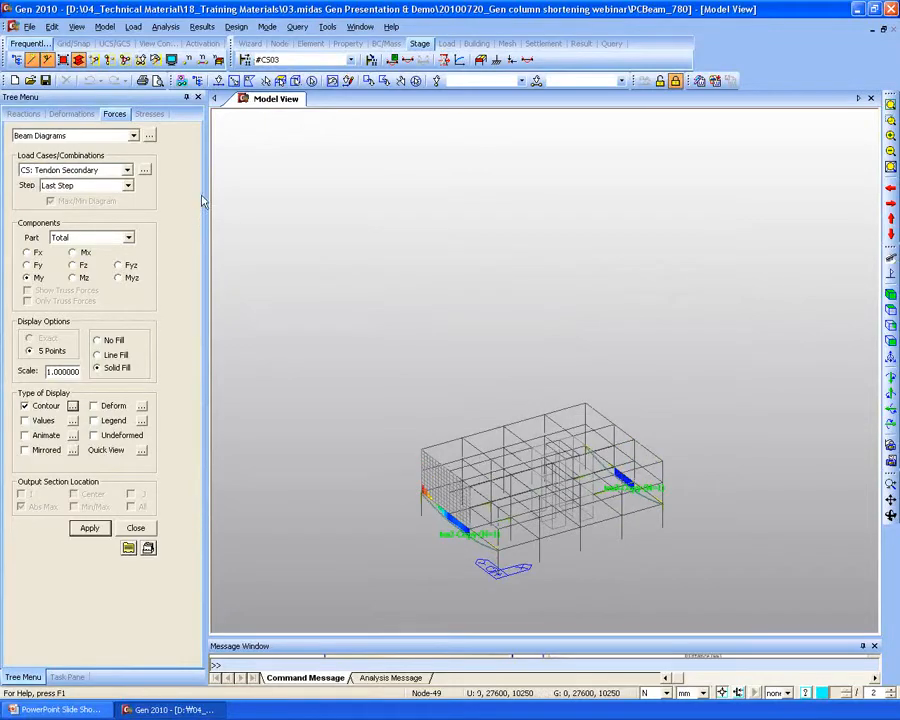
Generate the beam force result table for the Tendon Primary load case at stage #CS03 and look through its rows.
{"action": "left_click", "coordinate": [149, 136]}
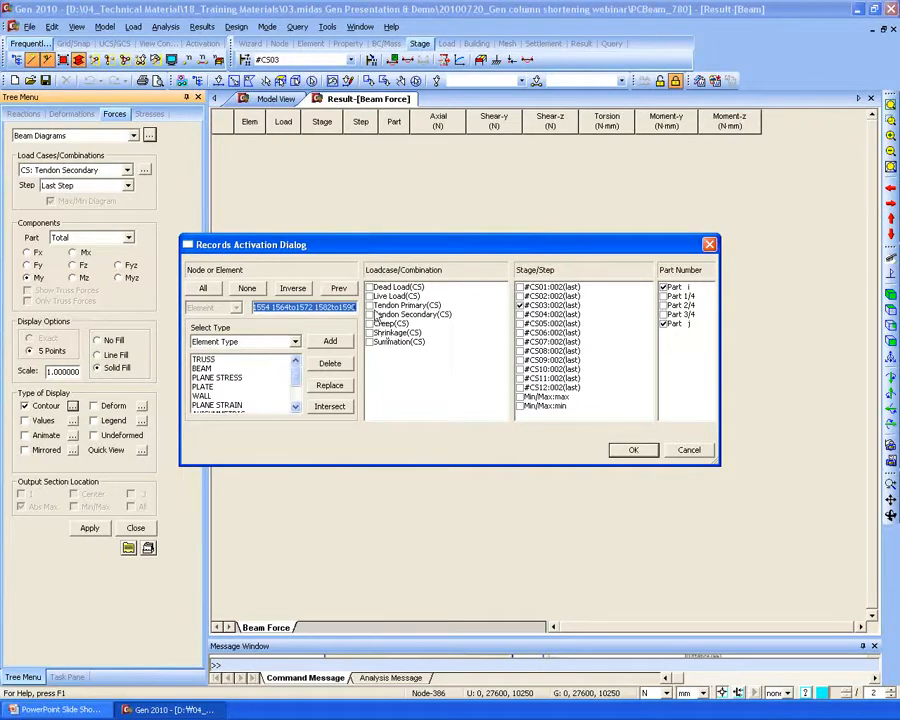
{"action": "left_click", "coordinate": [370, 305]}
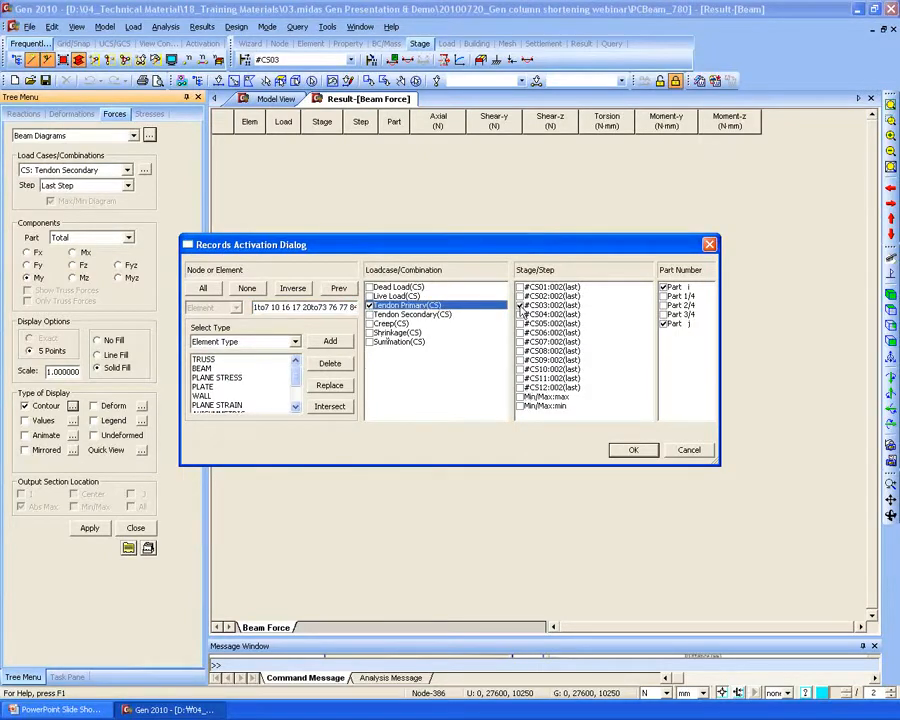
{"action": "left_click", "coordinate": [635, 451]}
{"action": "scroll", "coordinate": [545, 487], "scroll_direction": "down", "scroll_amount": 9}
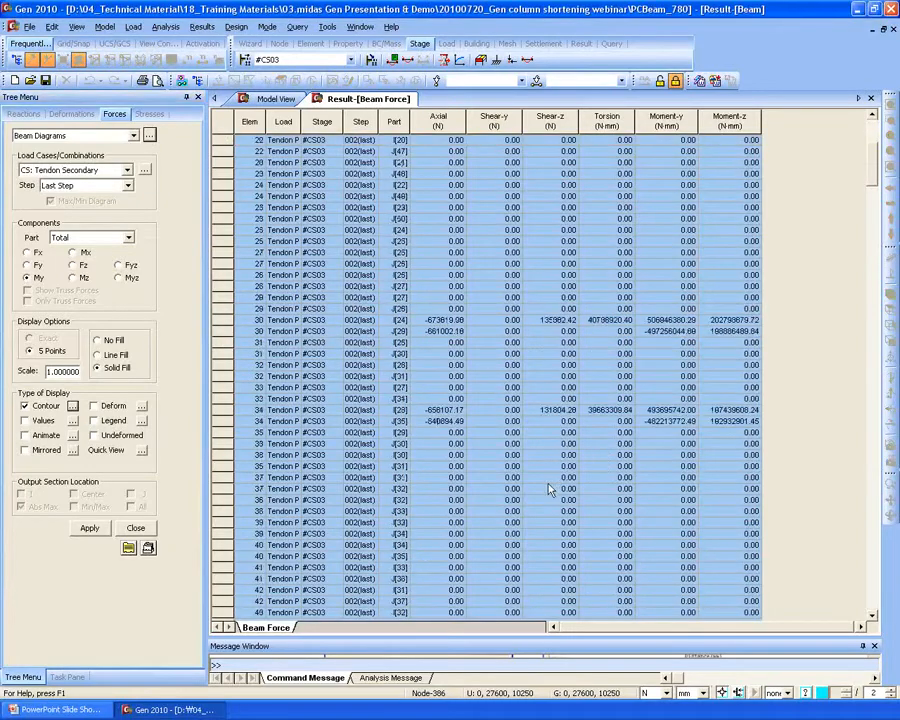
Look through the remaining Tendon Primary rows of the beam force table, check its export option and close the table.
{"action": "scroll", "coordinate": [545, 487], "scroll_direction": "down", "scroll_amount": 20}
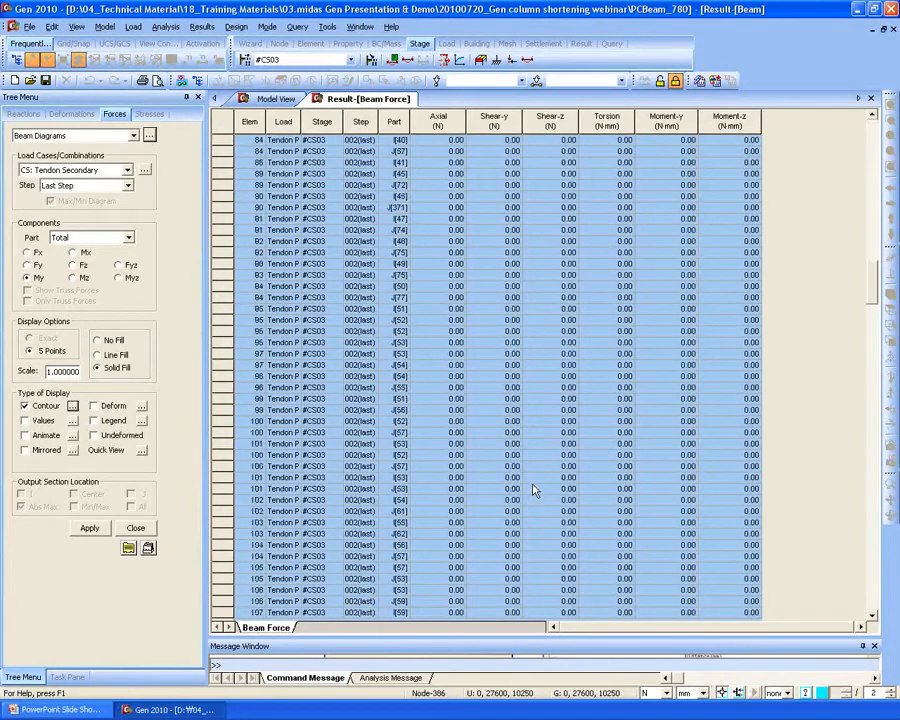
{"action": "scroll", "coordinate": [540, 487], "scroll_direction": "down", "scroll_amount": 15}
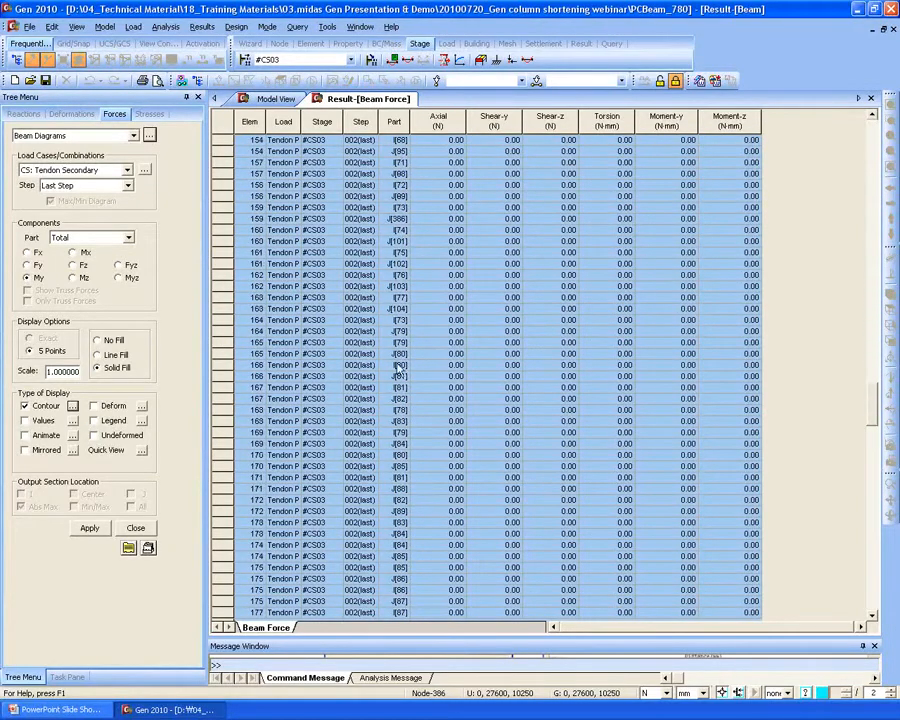
{"action": "right_click", "coordinate": [386, 293]}
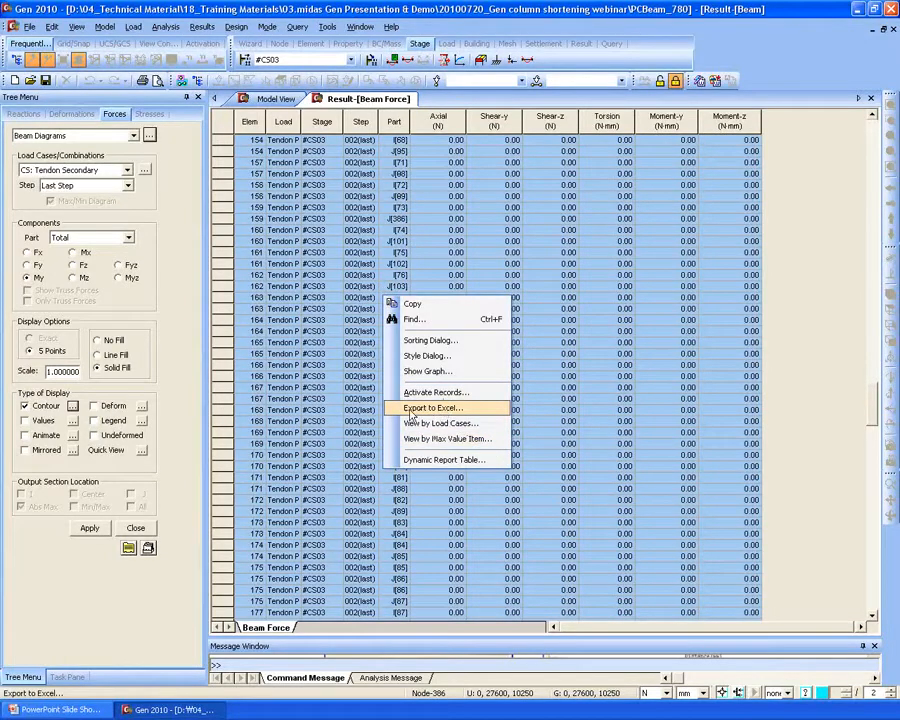
{"action": "left_click", "coordinate": [600, 320]}
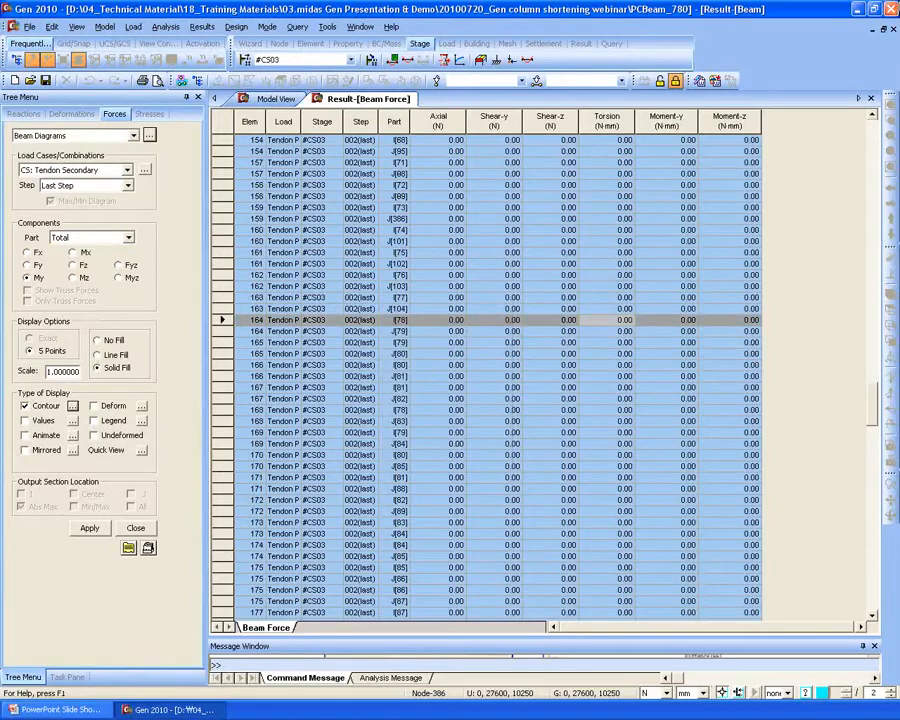
{"action": "left_click", "coordinate": [871, 99]}
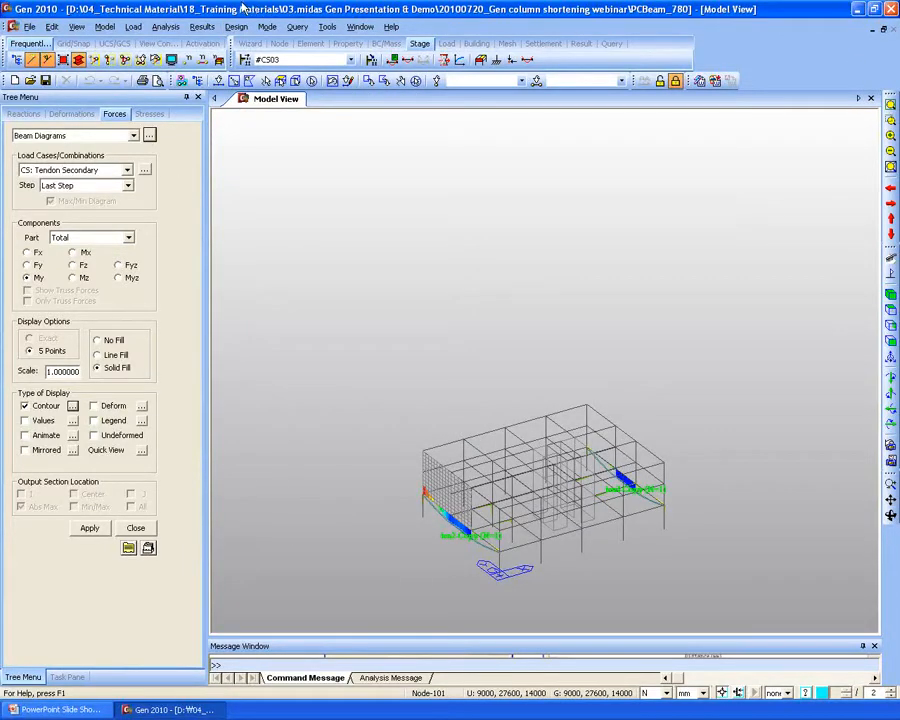
Open the Tendon Time-dependent Loss Graph and display tendon ten1-Copy through the construction stages up to #CS12.
{"action": "left_click", "coordinate": [202, 26]}
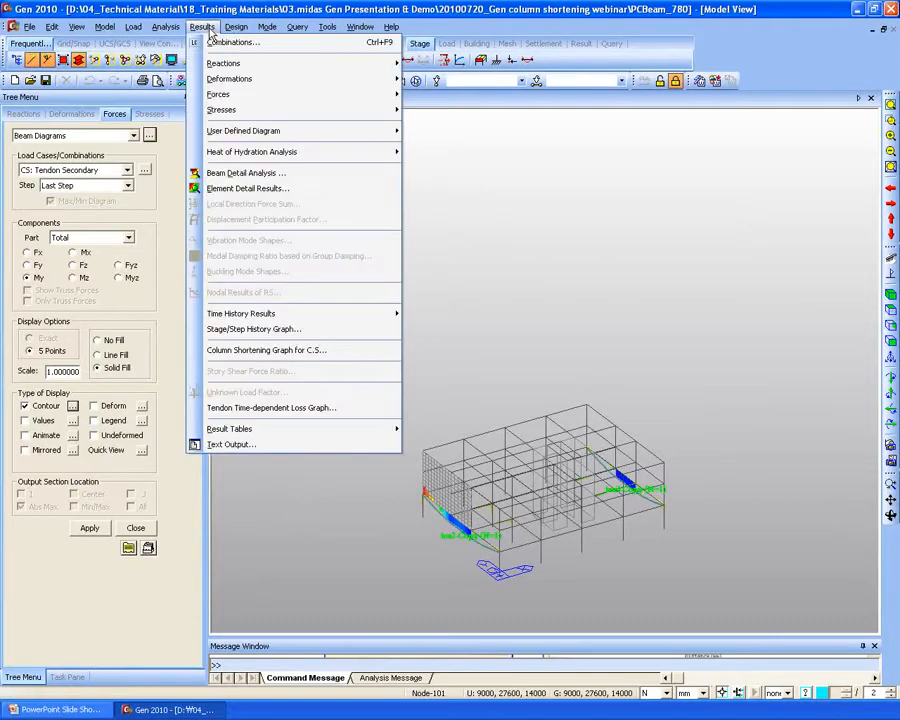
{"action": "mouse_move", "coordinate": [236, 26]}
{"action": "mouse_move", "coordinate": [202, 26]}
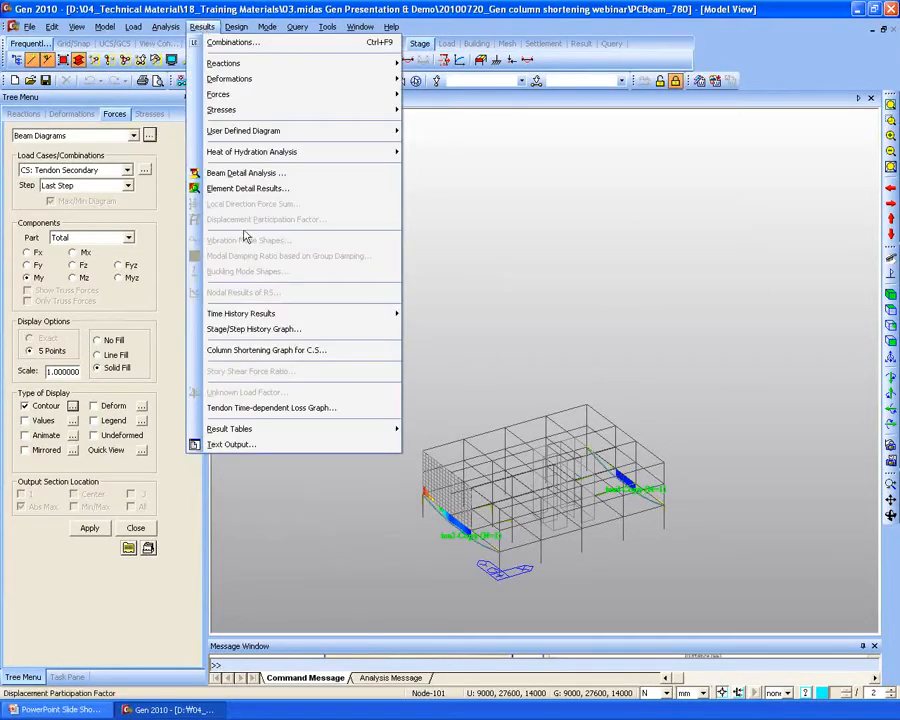
{"action": "left_click", "coordinate": [248, 409]}
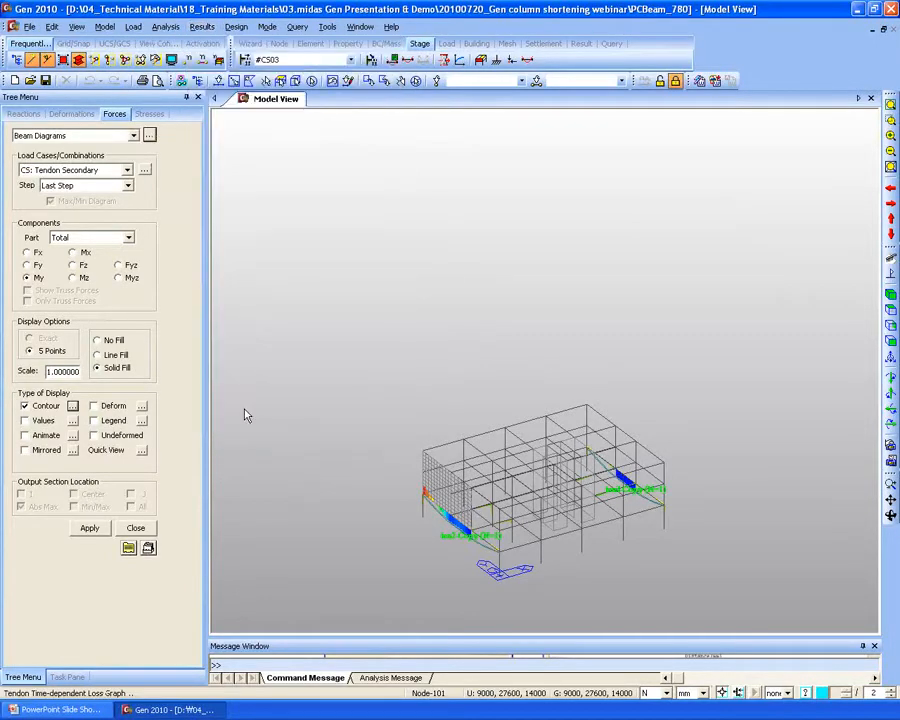
{"action": "left_click_drag", "start_coordinate": [384, 222], "coordinate": [446, 184]}
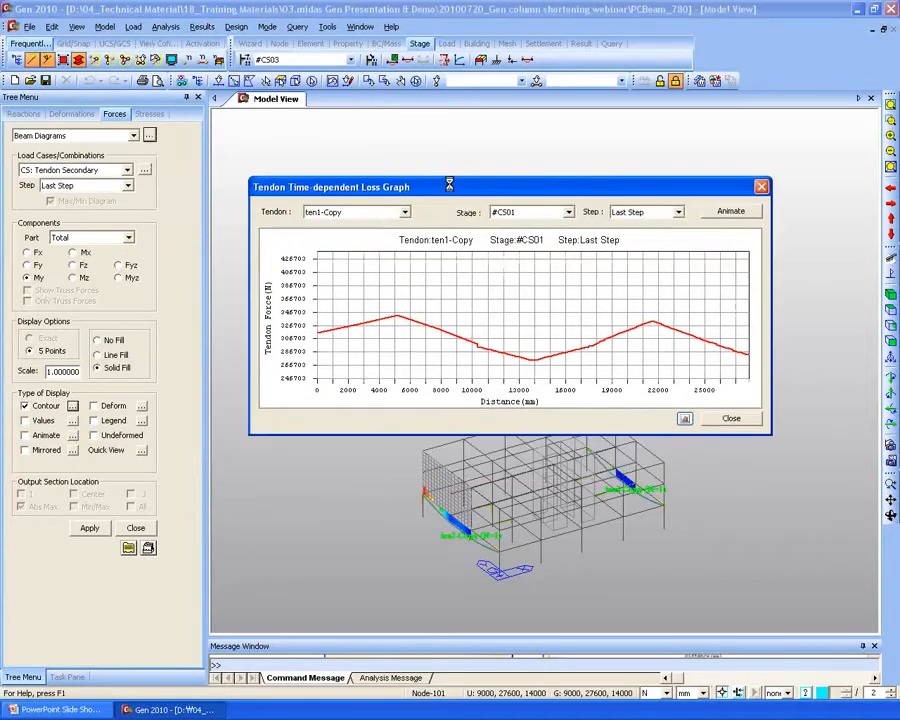
{"action": "left_click", "coordinate": [368, 212]}
{"action": "left_click", "coordinate": [340, 225]}
{"action": "left_click", "coordinate": [540, 214]}
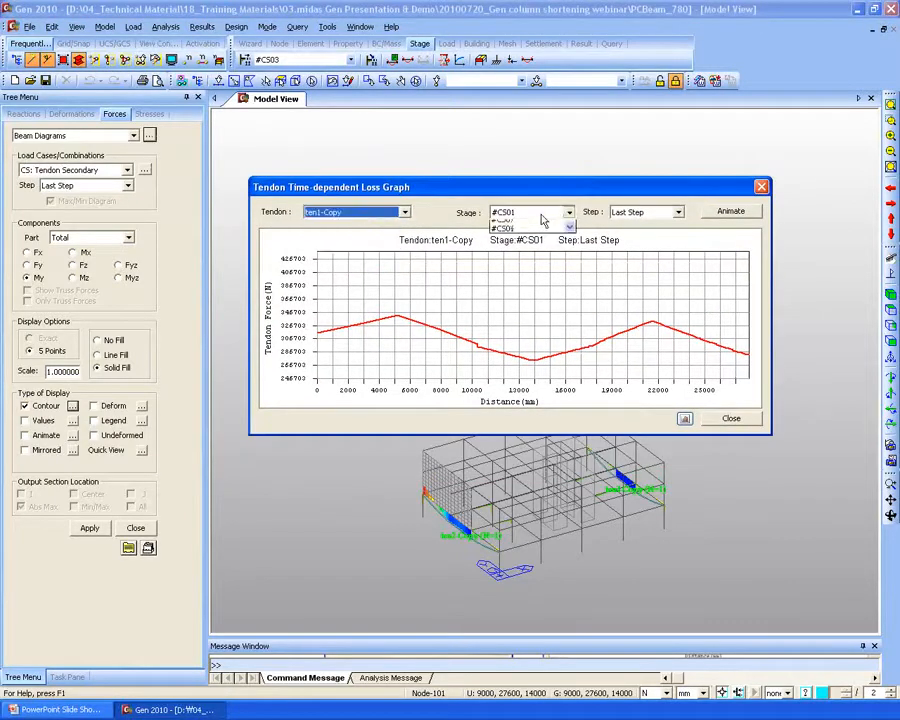
{"action": "left_click", "coordinate": [541, 222]}
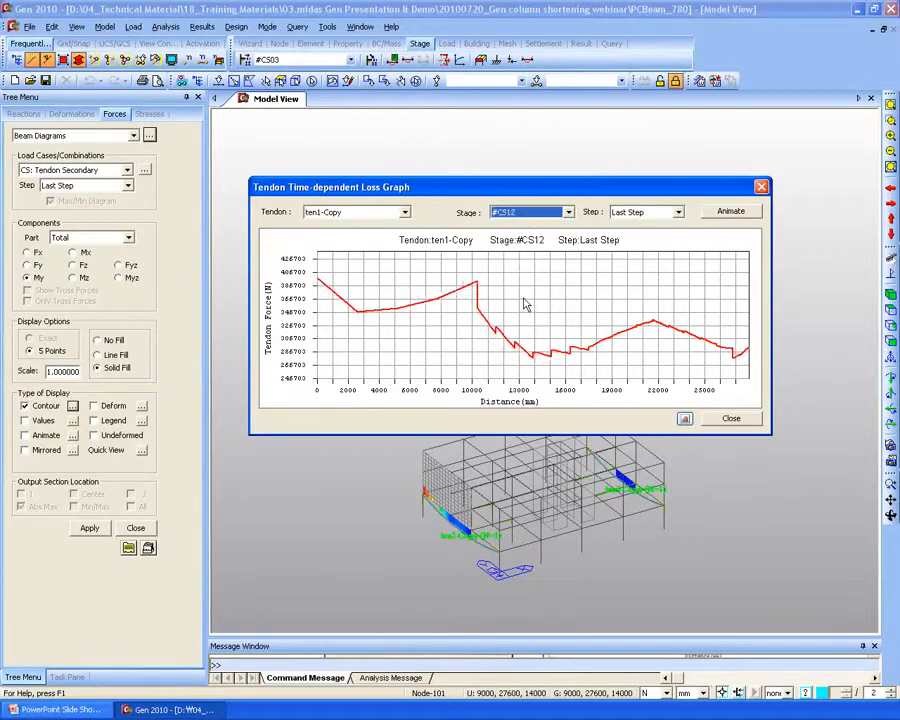
Review the loss graphs of tendons ten2-Copy to ten4-Copy, step ten4-Copy back to stage #CS01, and close the graph.
{"action": "double_click", "coordinate": [358, 216]}
{"action": "scroll", "coordinate": [383, 219], "scroll_direction": "down", "scroll_amount": 1}
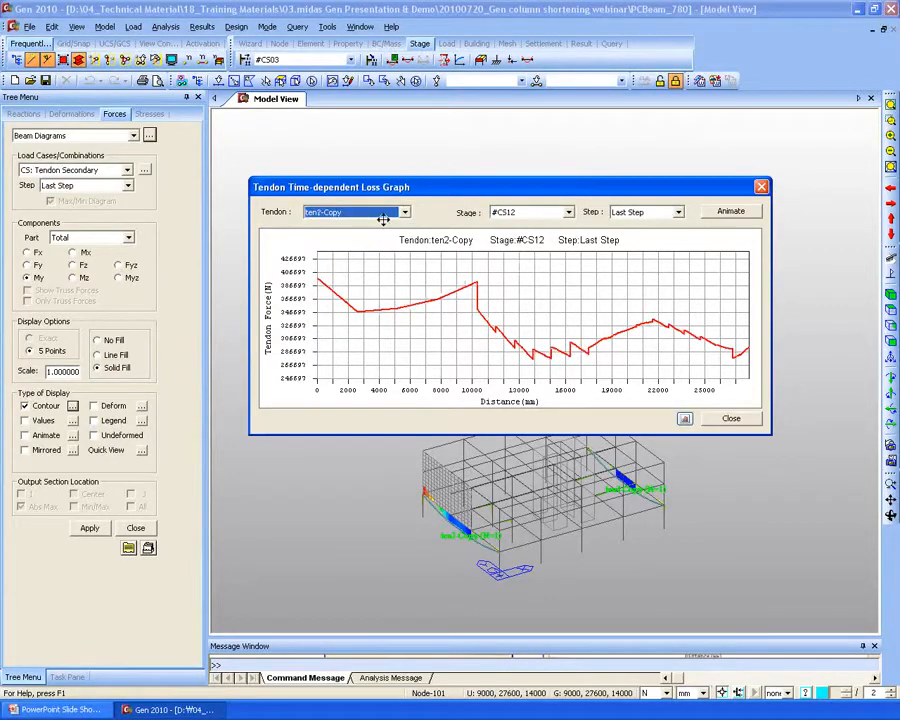
{"action": "scroll", "coordinate": [383, 219], "scroll_direction": "down", "scroll_amount": 2}
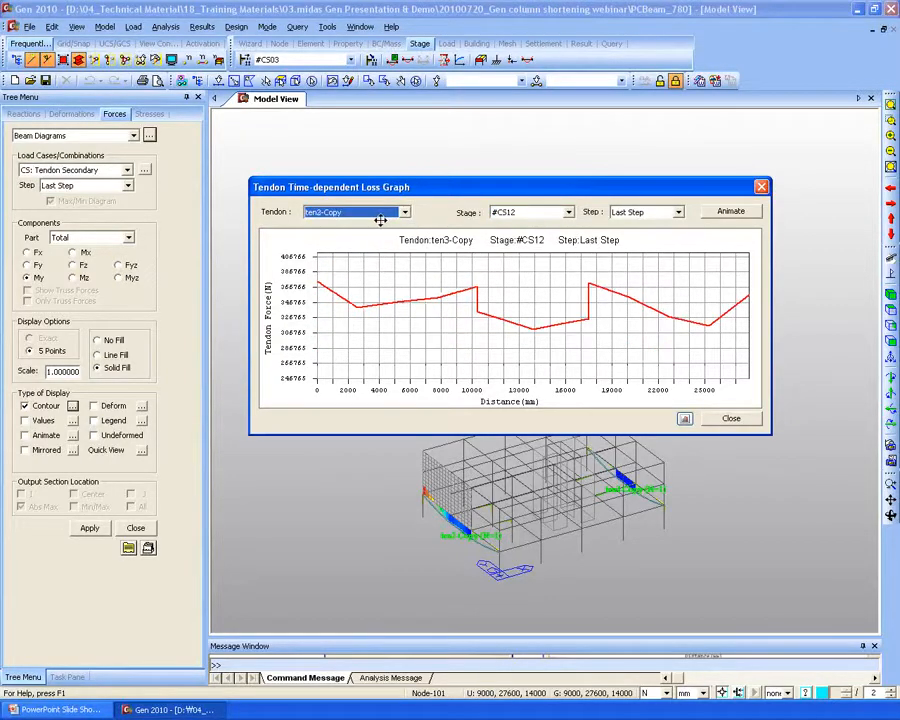
{"action": "double_click", "coordinate": [525, 212]}
{"action": "scroll", "coordinate": [526, 236], "scroll_direction": "up", "scroll_amount": 6}
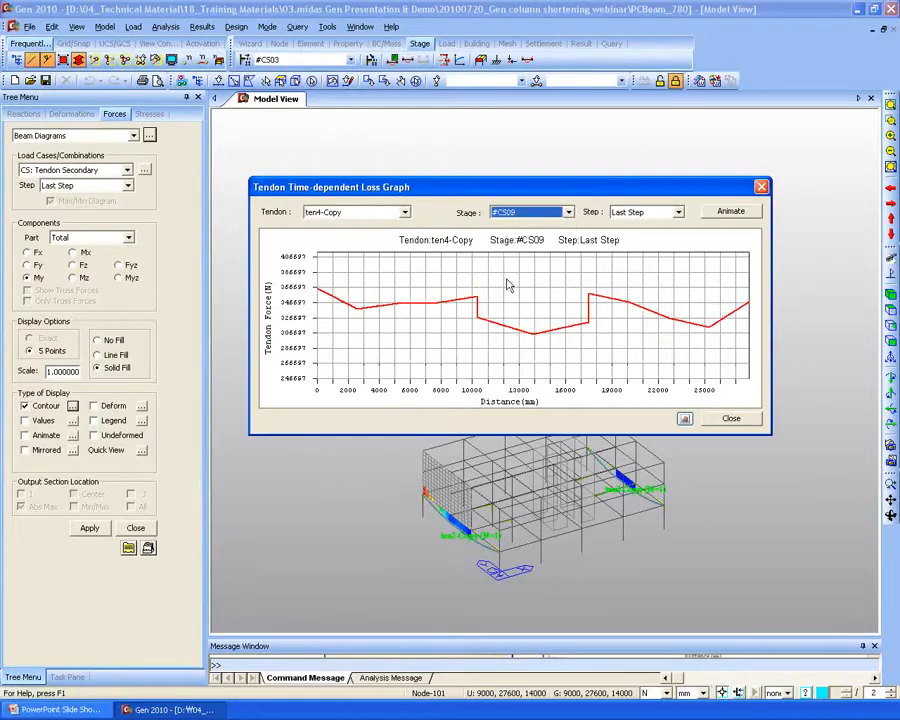
{"action": "scroll", "coordinate": [447, 292], "scroll_direction": "up", "scroll_amount": 5}
{"action": "right_click", "coordinate": [420, 288]}
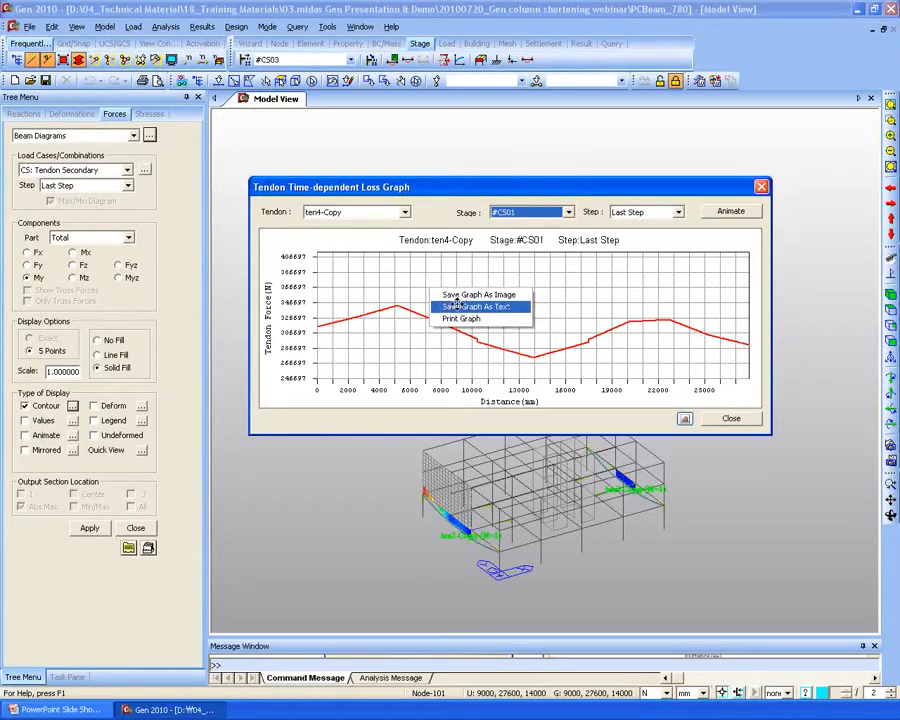
{"action": "left_click", "coordinate": [615, 327]}
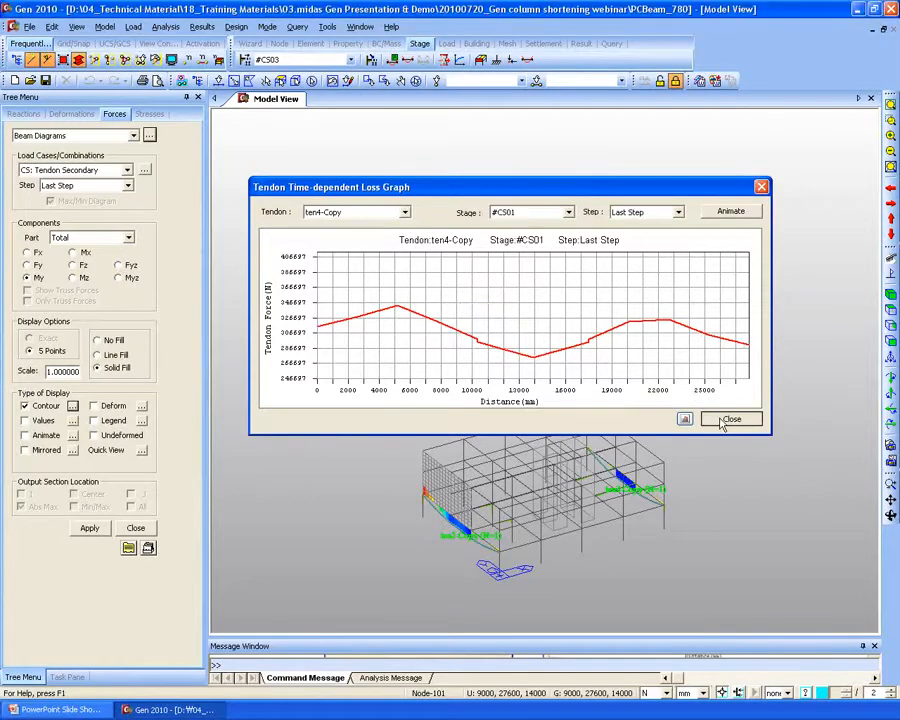
{"action": "left_click", "coordinate": [724, 420]}
{"action": "left_click", "coordinate": [95, 712]}
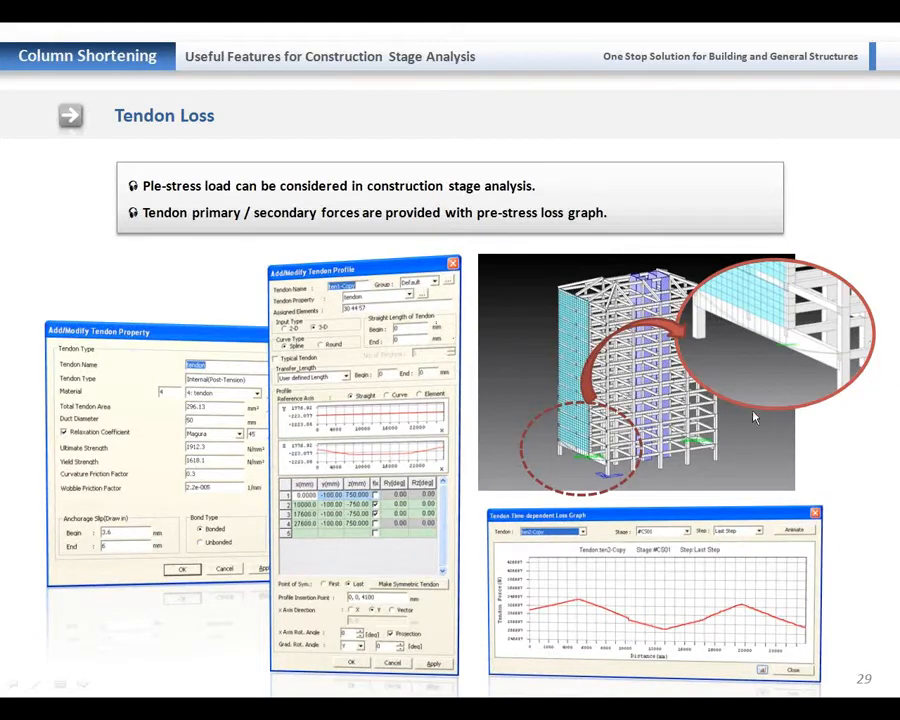
{"action": "left_click", "coordinate": [236, 249]}
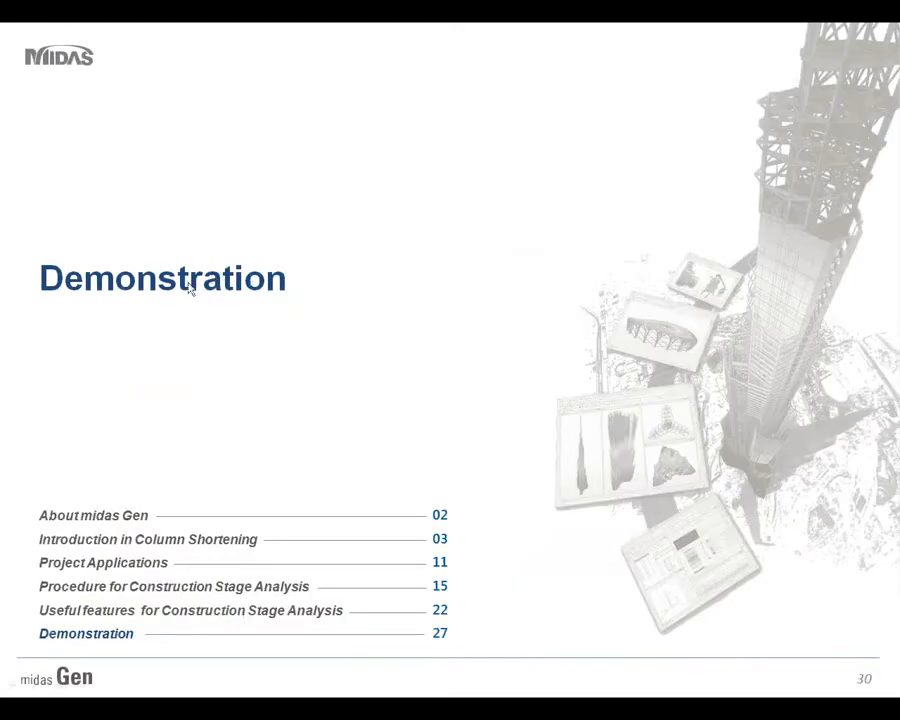
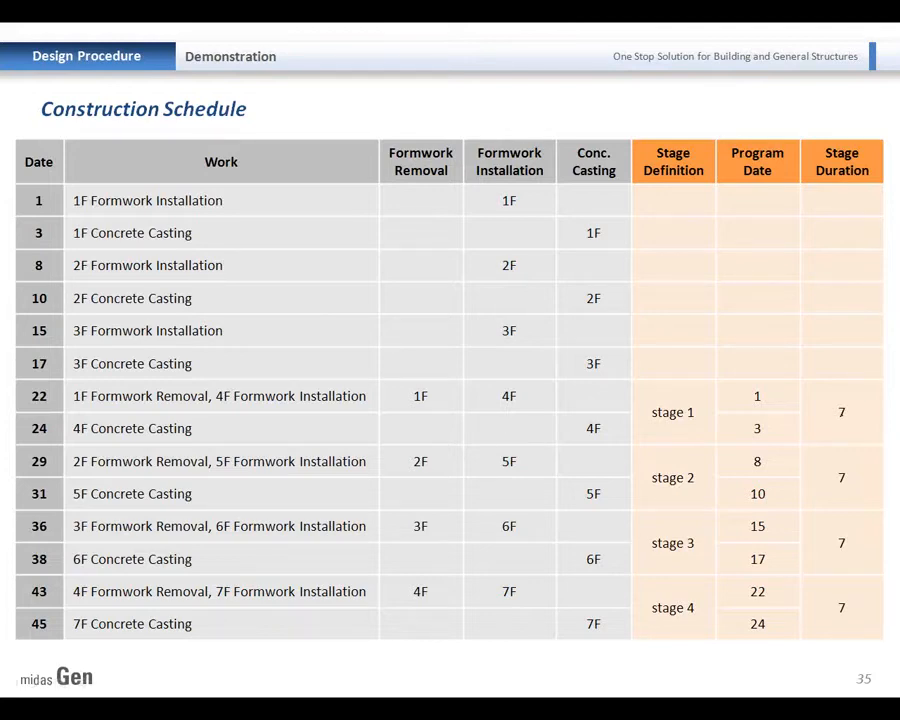
{"action": "scroll", "coordinate": [828, 398], "scroll_direction": "up", "scroll_amount": 1}
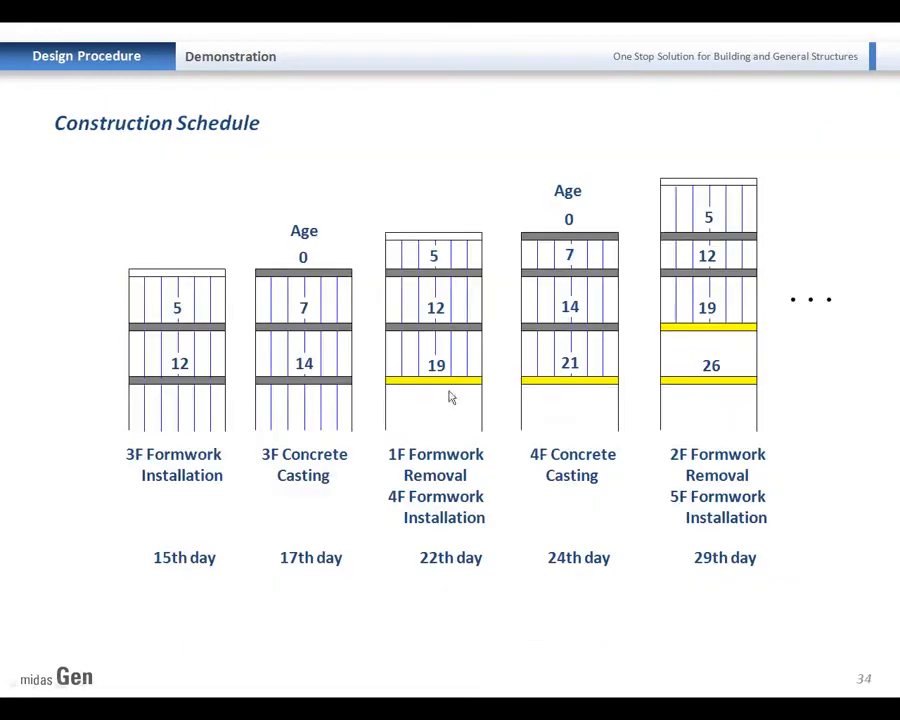
{"action": "scroll", "coordinate": [775, 424], "scroll_direction": "down", "scroll_amount": 1}
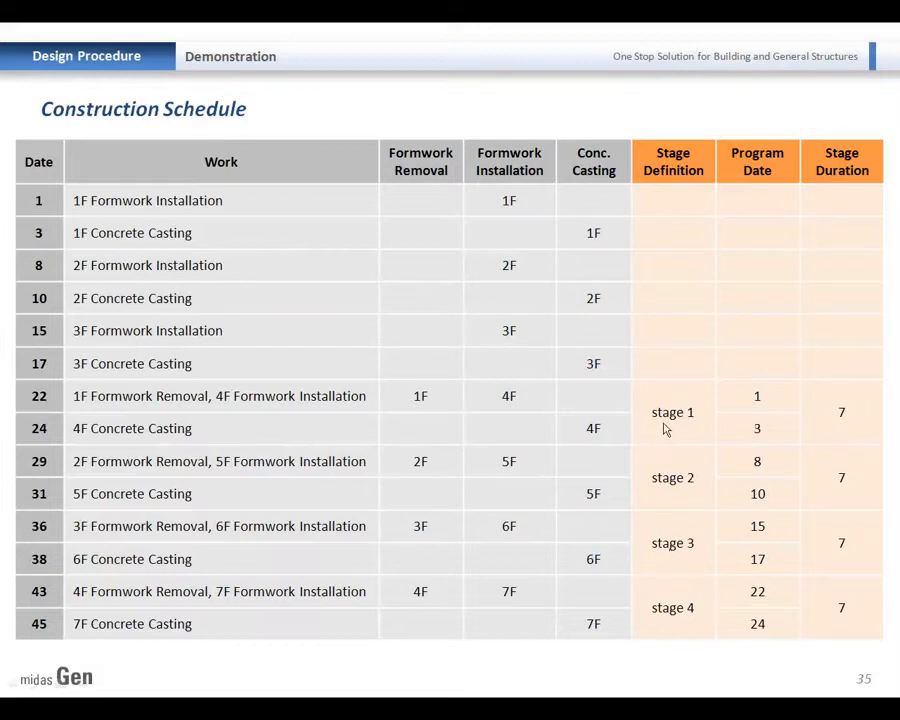
{"action": "scroll", "coordinate": [668, 424], "scroll_direction": "down", "scroll_amount": 1}
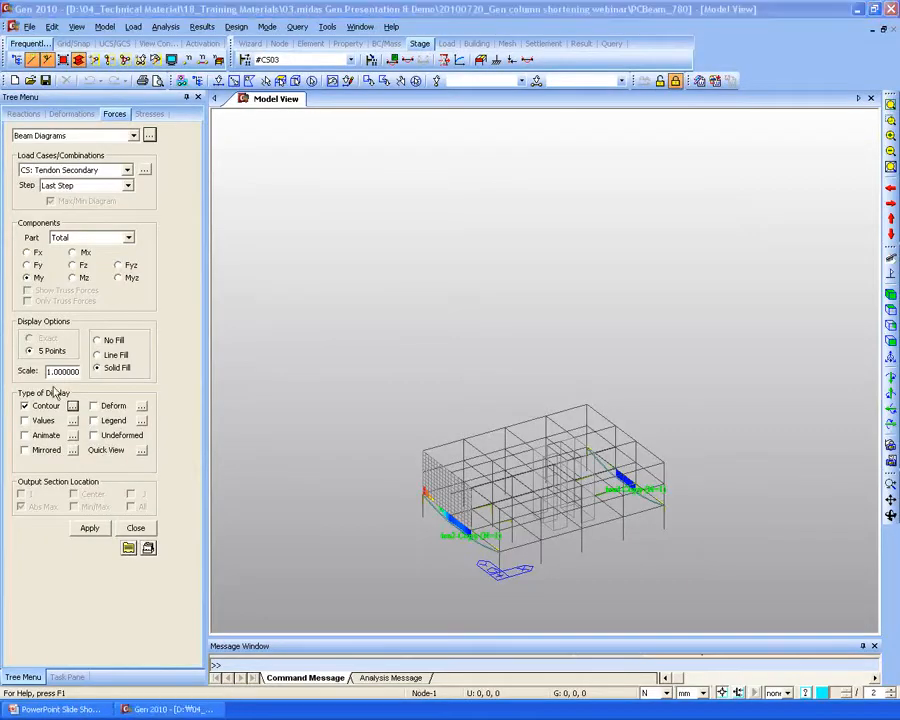
Close the beam diagram settings and open the creep/shrinkage time dependent material list for the CS_Analysis_start model.
{"action": "left_click", "coordinate": [136, 528]}
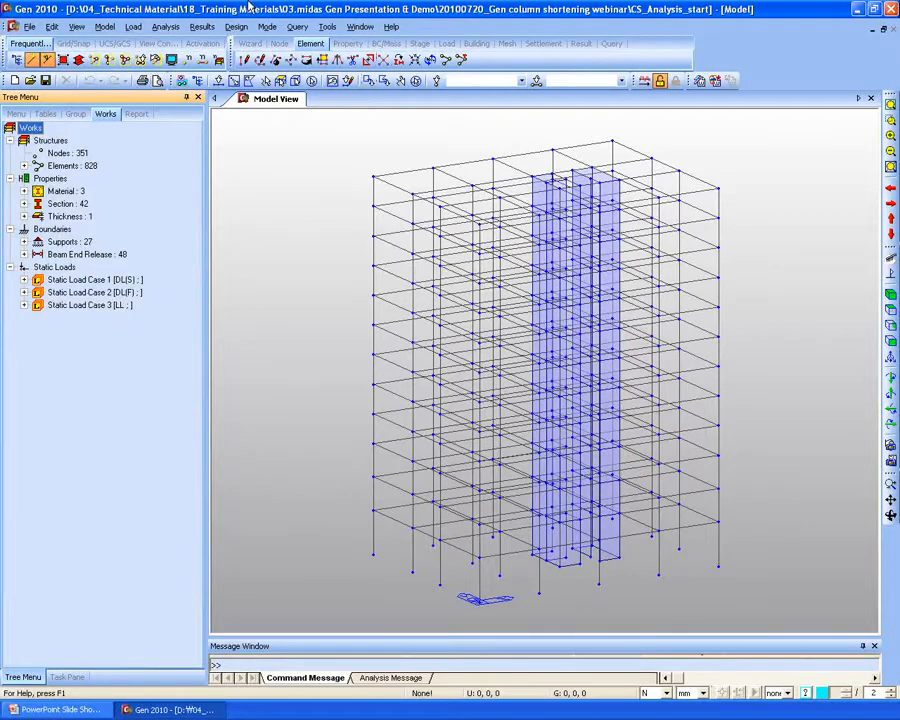
{"action": "left_click", "coordinate": [133, 26]}
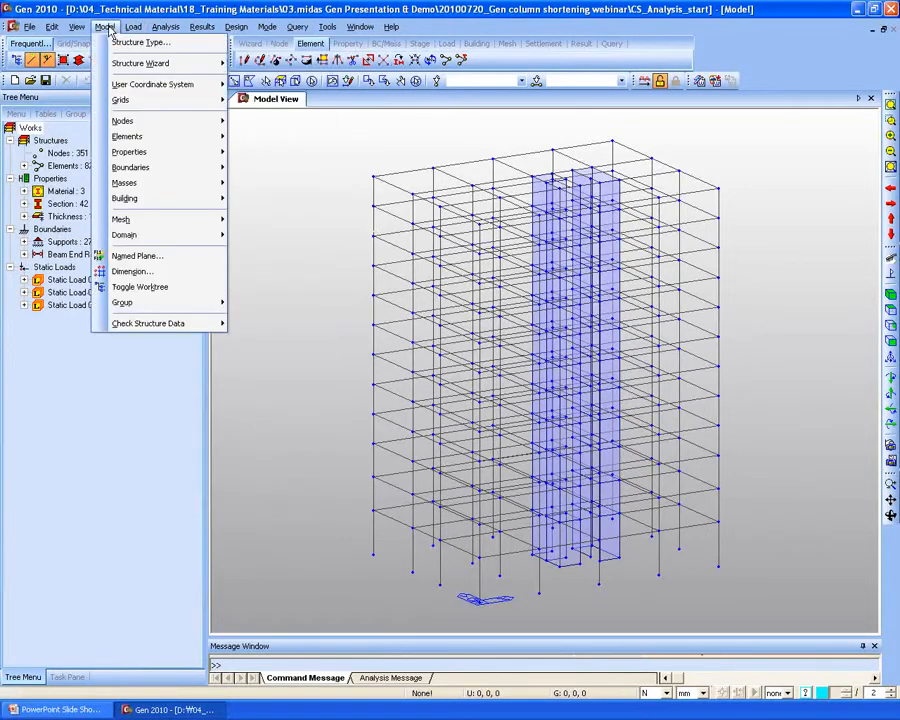
{"action": "mouse_move", "coordinate": [137, 158]}
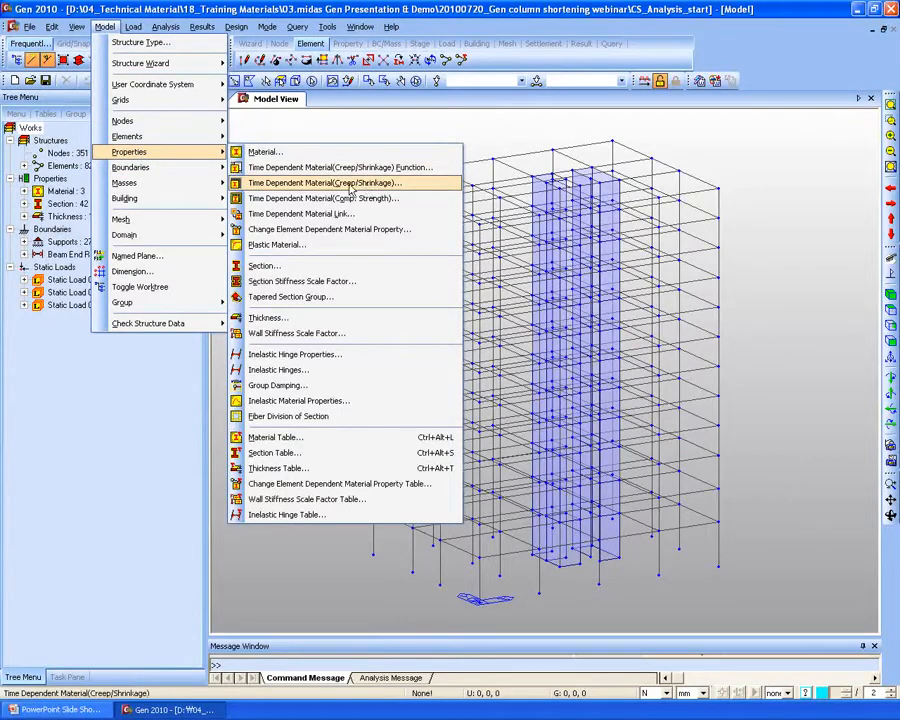
{"action": "left_click", "coordinate": [283, 190]}
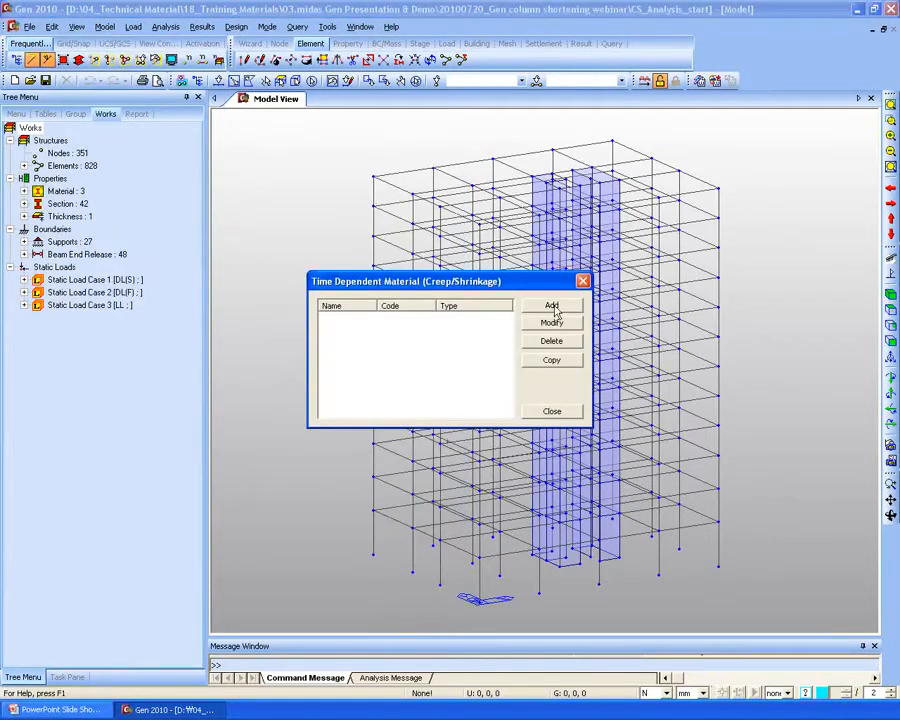
Add CEB-FIP(1990) creep/shrinkage material Girder (C/S) with 24 N/mm² strength, notational size 1 mm and shrinkage age 3 days, previewing its creep curve.
{"action": "left_click", "coordinate": [546, 301]}
{"action": "left_click", "coordinate": [541, 222]}
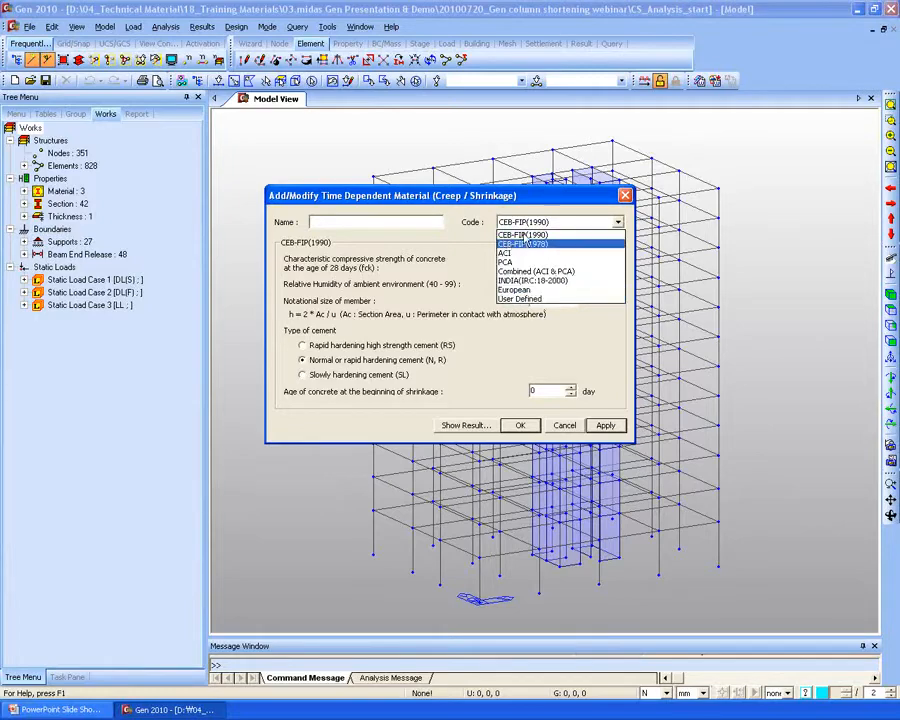
{"action": "left_click", "coordinate": [571, 235]}
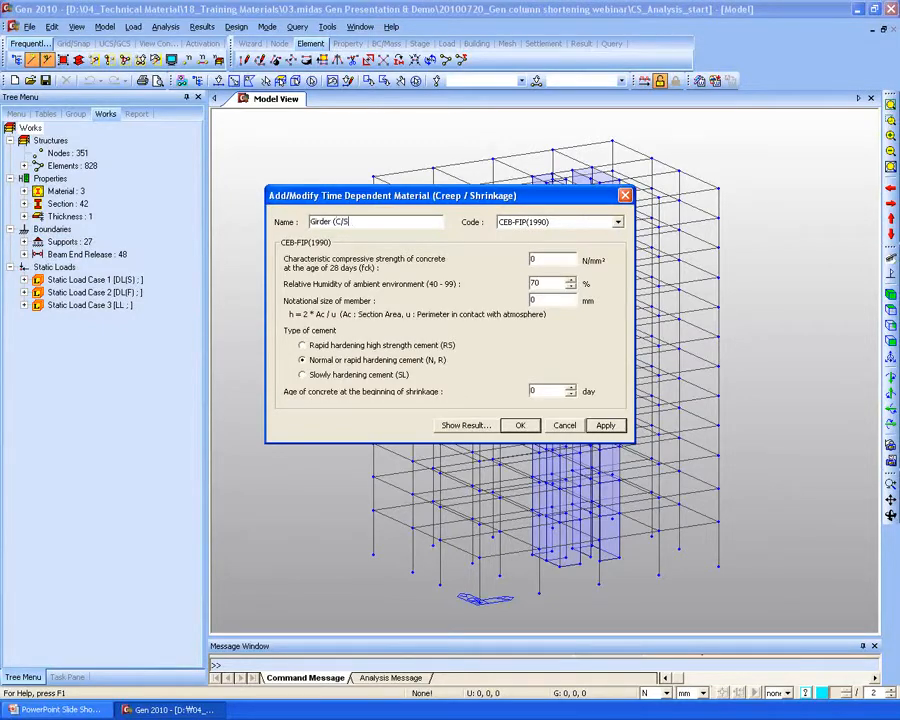
{"action": "double_click", "coordinate": [556, 260]}
{"action": "left_click_drag", "start_coordinate": [537, 301], "coordinate": [393, 304]}
{"action": "left_click_drag", "start_coordinate": [490, 194], "coordinate": [460, 152]}
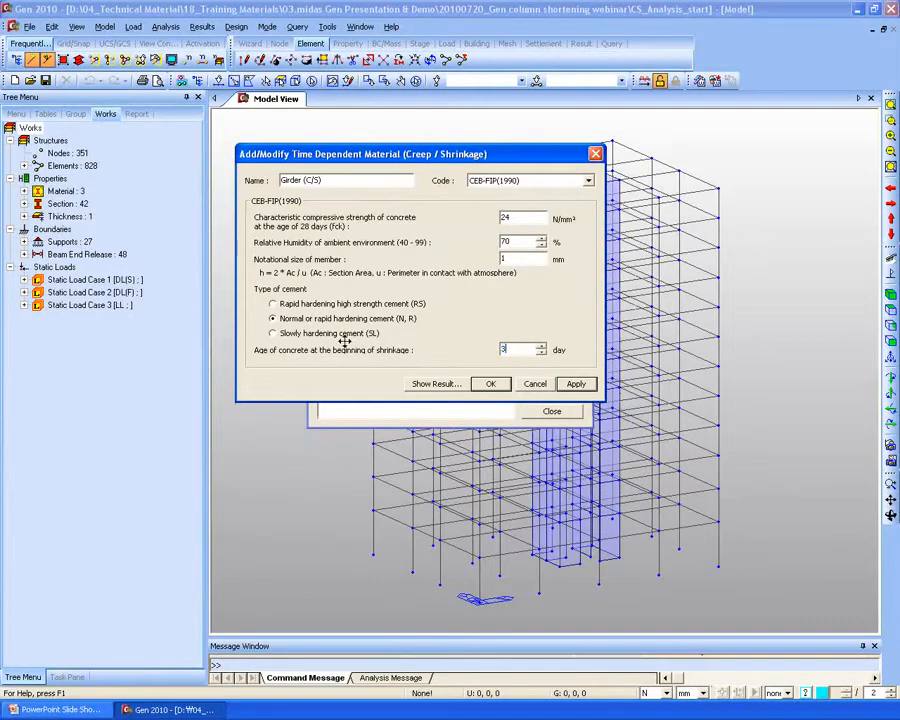
{"action": "left_click", "coordinate": [435, 389]}
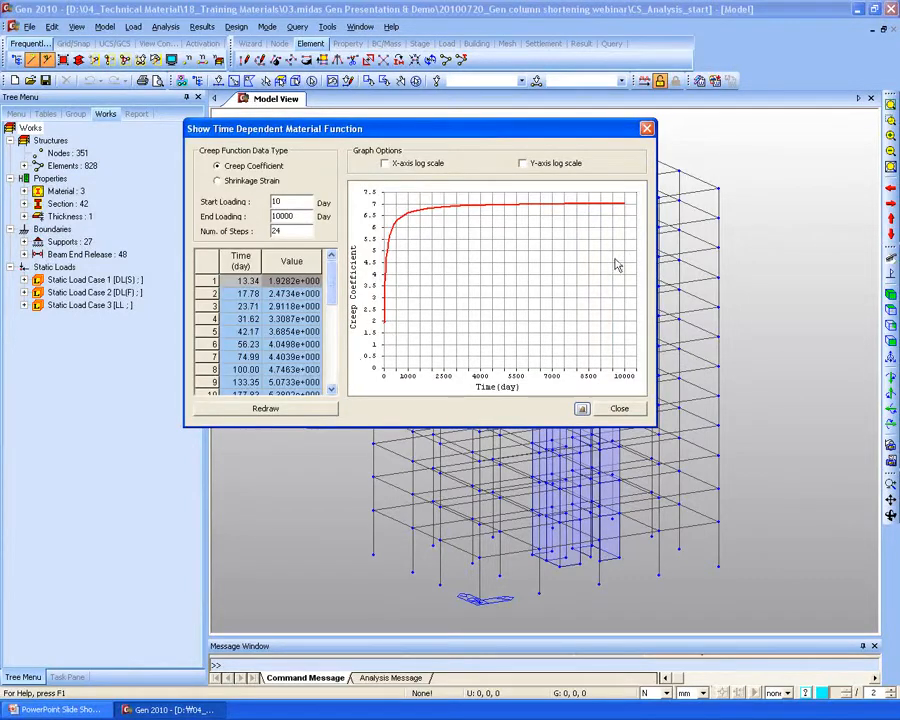
{"action": "left_click", "coordinate": [634, 418]}
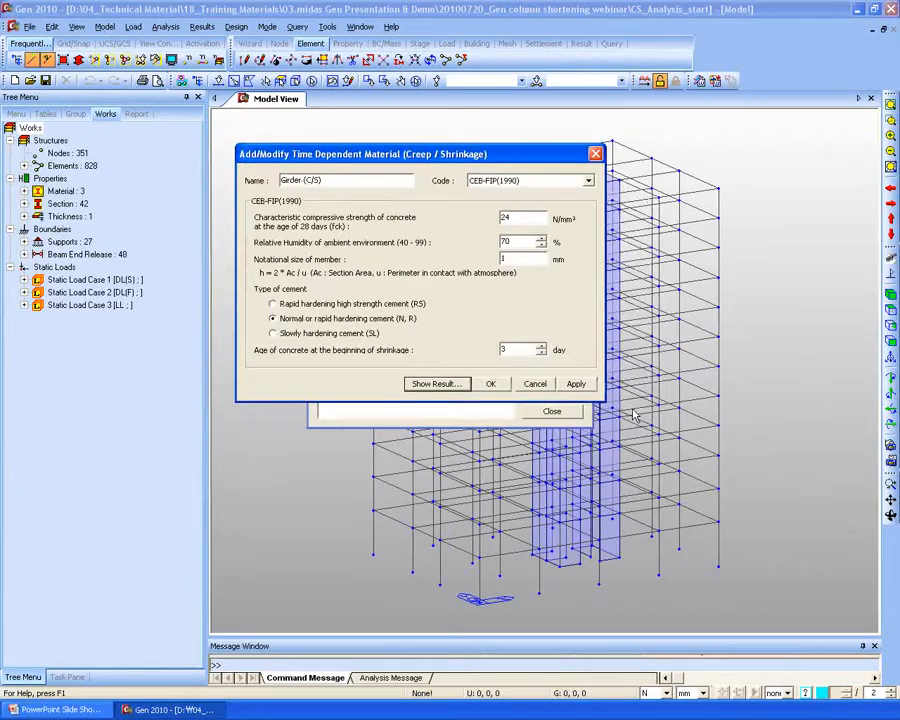
{"action": "left_click", "coordinate": [575, 384]}
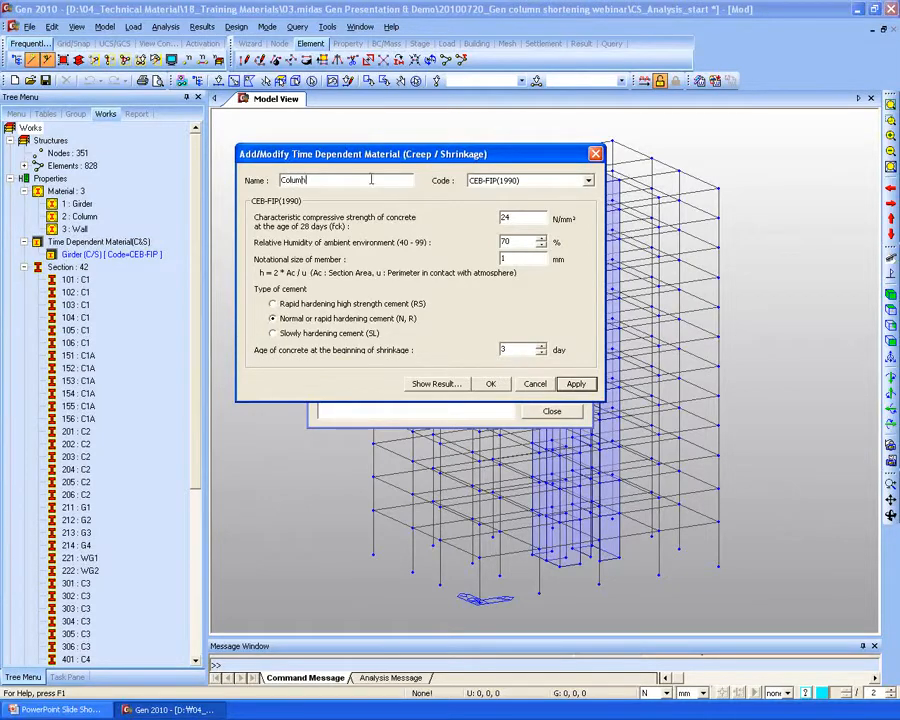
Add two more creep/shrinkage materials named Column and Wall (C/S), both with 28 N/mm² compressive strength, previewing the Column curve.
{"action": "double_click", "coordinate": [516, 217]}
{"action": "type", "text": "28"}
{"action": "left_click", "coordinate": [436, 384]}
{"action": "left_click", "coordinate": [602, 411]}
{"action": "left_click", "coordinate": [576, 384]}
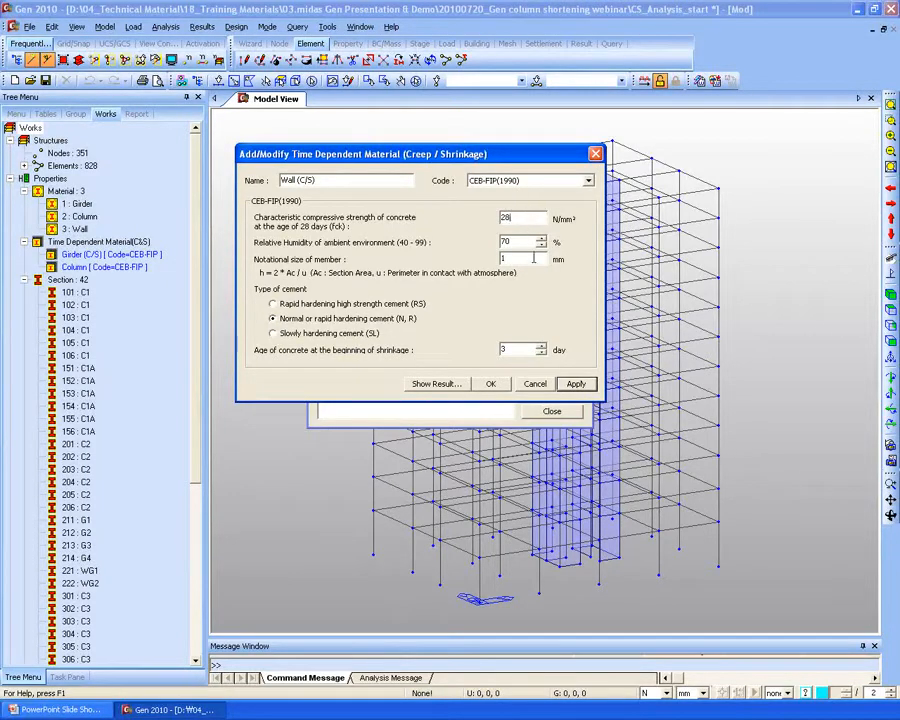
{"action": "left_click", "coordinate": [489, 385]}
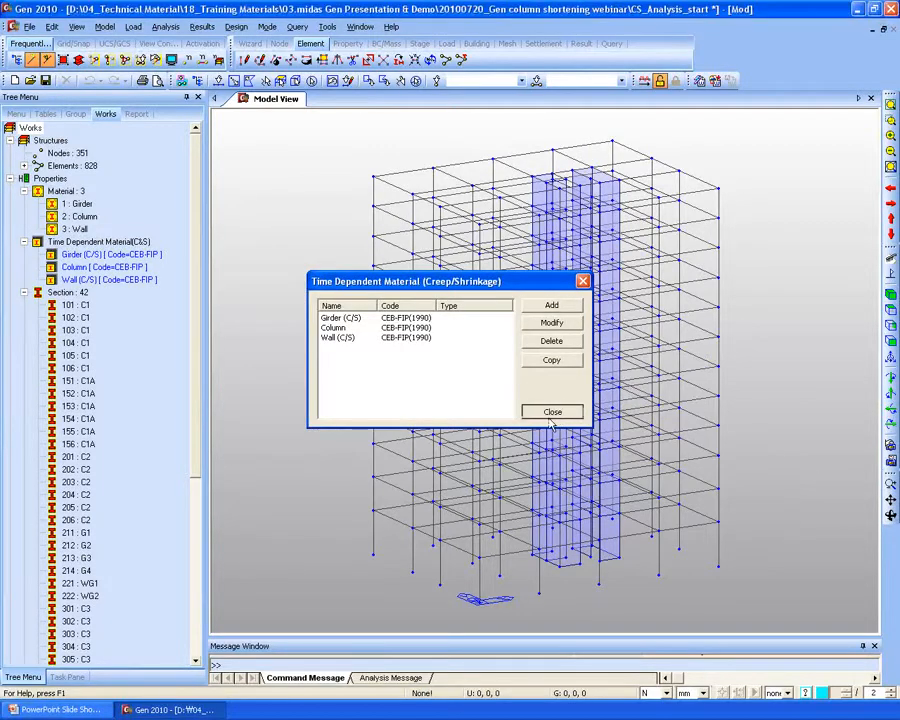
{"action": "left_click", "coordinate": [551, 418]}
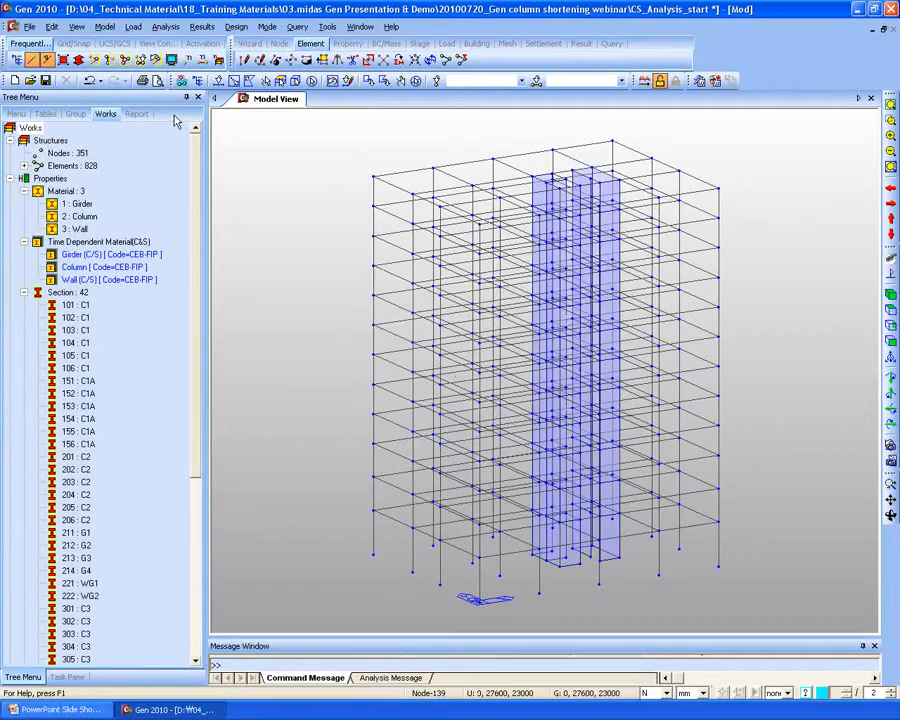
Add compressive strength time dependent material C24 using code CEB-FIP(1978) with 24 N/mm² permanent strength, previewing its strength curve.
{"action": "left_click", "coordinate": [106, 26]}
{"action": "mouse_move", "coordinate": [129, 29]}
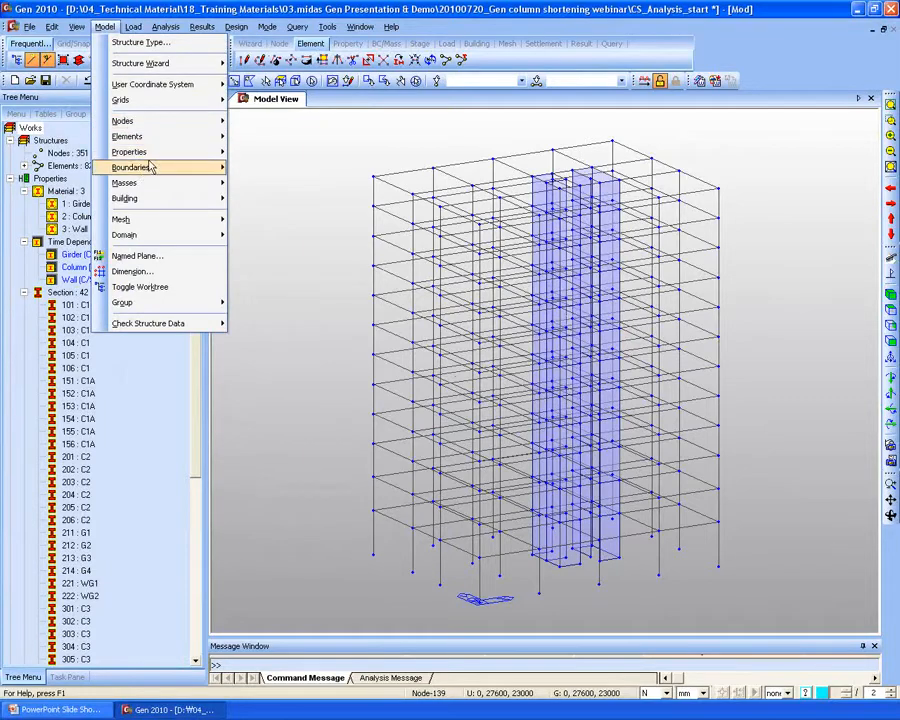
{"action": "mouse_move", "coordinate": [130, 151]}
{"action": "left_click", "coordinate": [316, 209]}
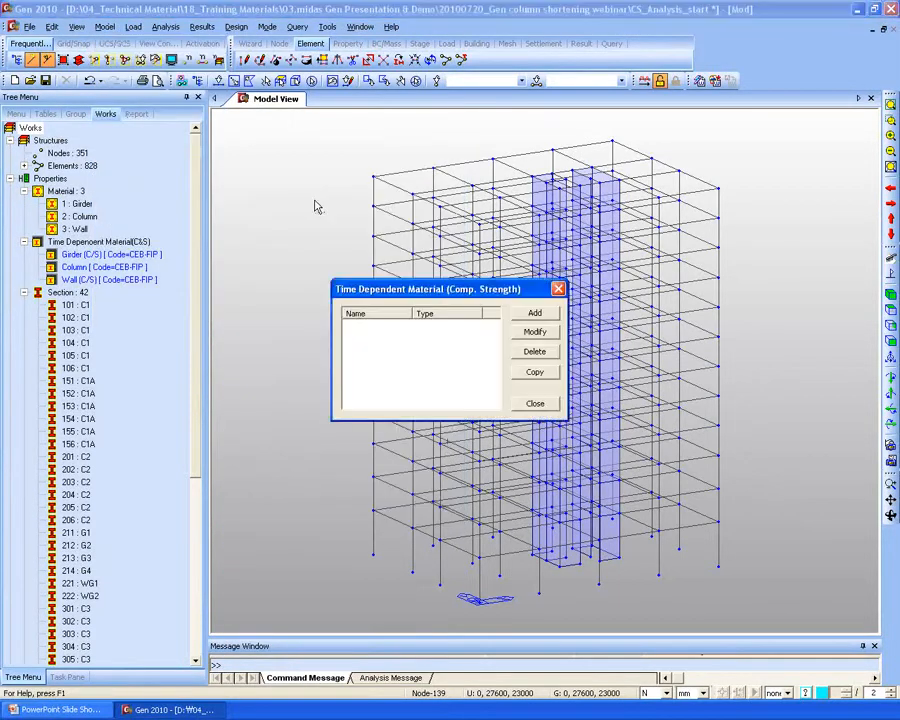
{"action": "left_click", "coordinate": [535, 313]}
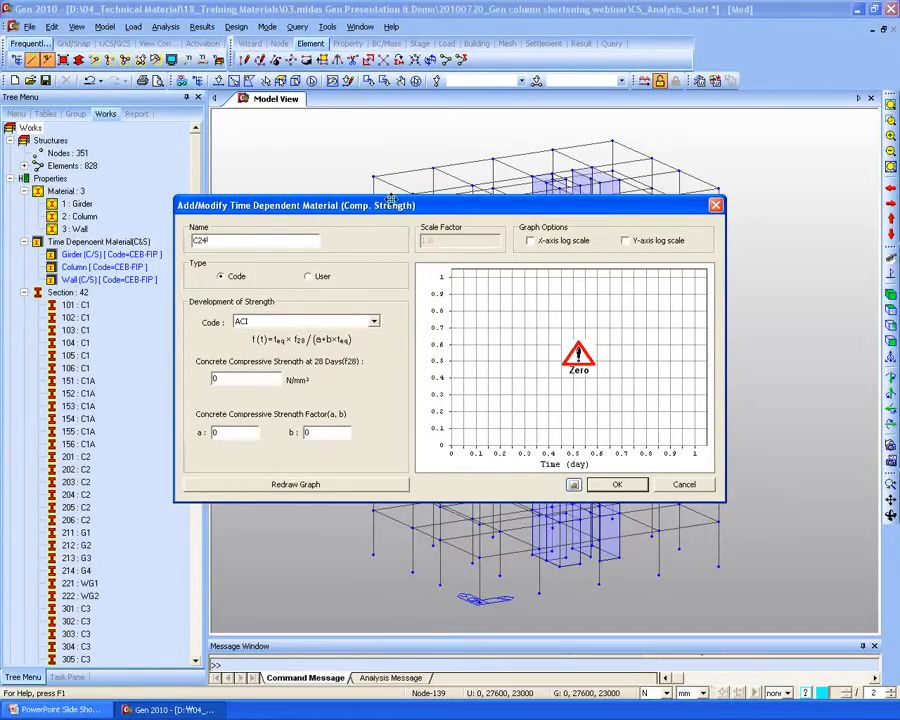
{"action": "left_click", "coordinate": [258, 322]}
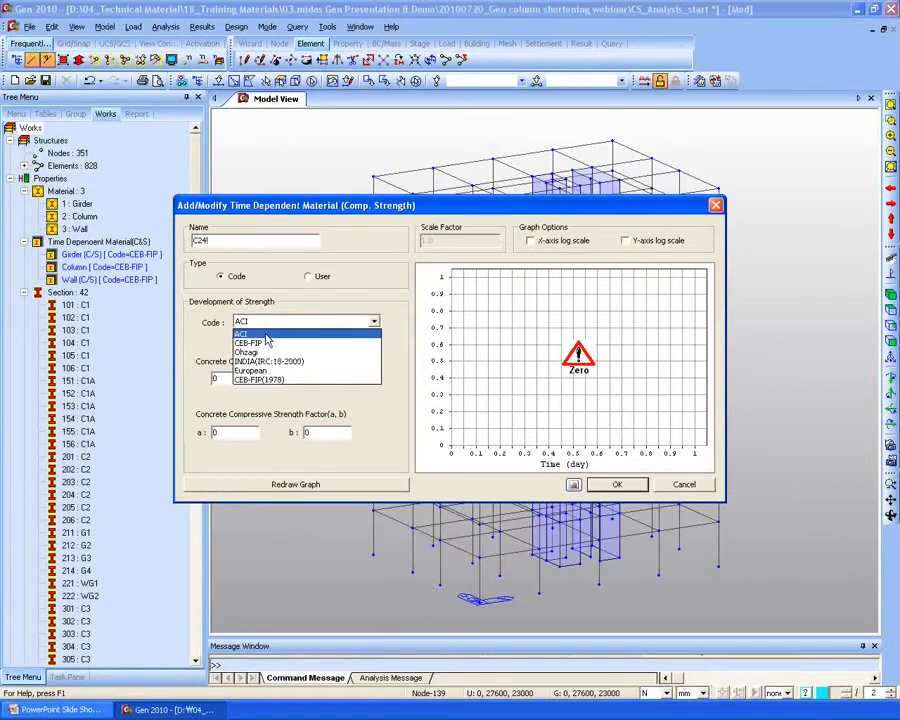
{"action": "left_click", "coordinate": [278, 380]}
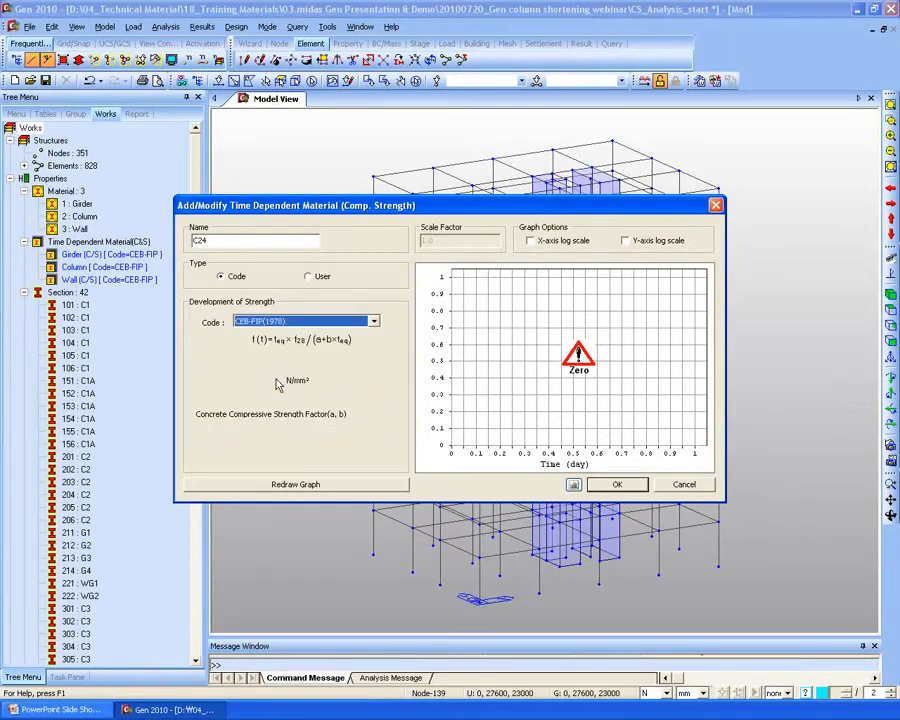
{"action": "left_click", "coordinate": [273, 380]}
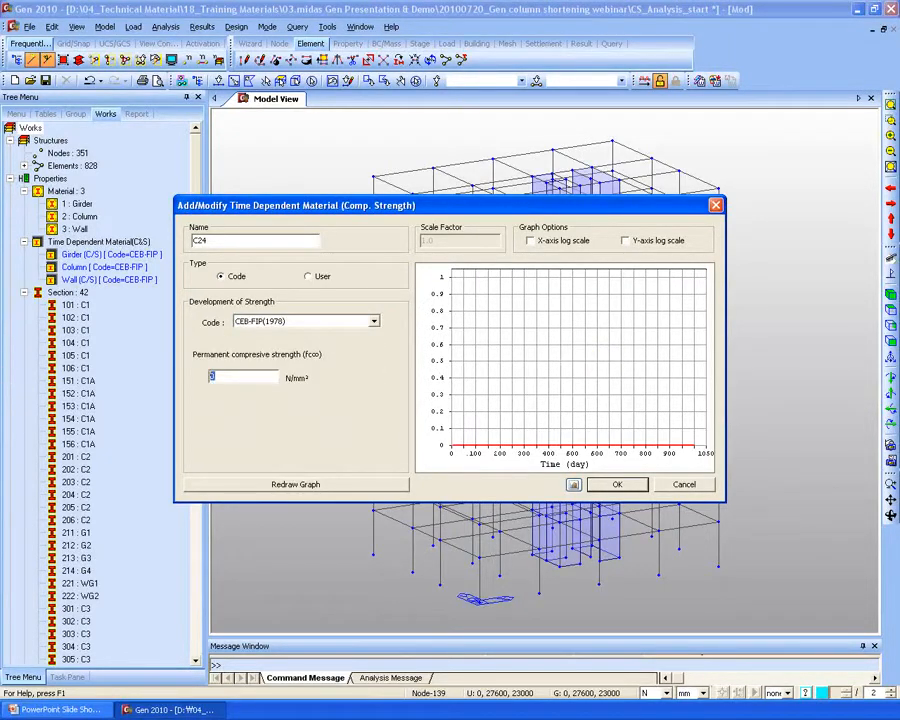
{"action": "left_click", "coordinate": [308, 489]}
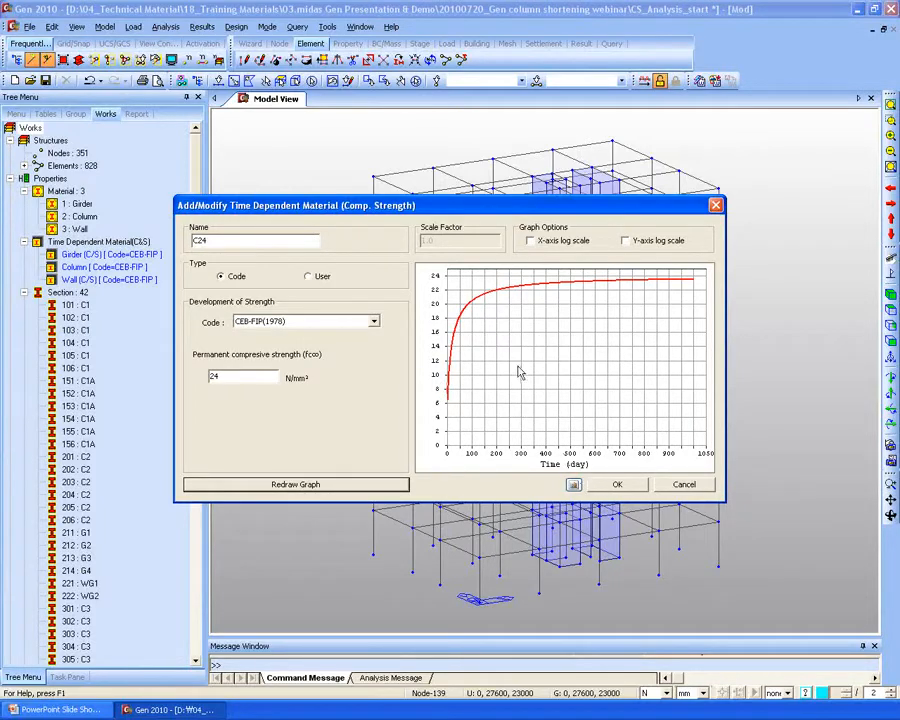
{"action": "left_click", "coordinate": [628, 487]}
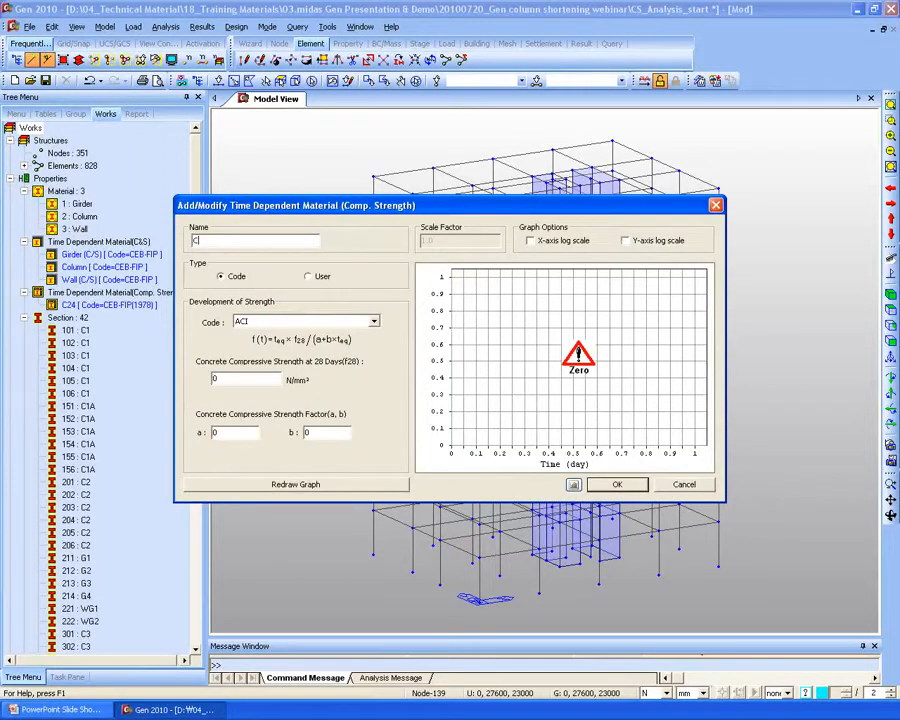
Add a second CEB-FIP(1978) compressive strength material named C28 with 28 N/mm² permanent strength and close the material list.
{"action": "left_click", "coordinate": [373, 321]}
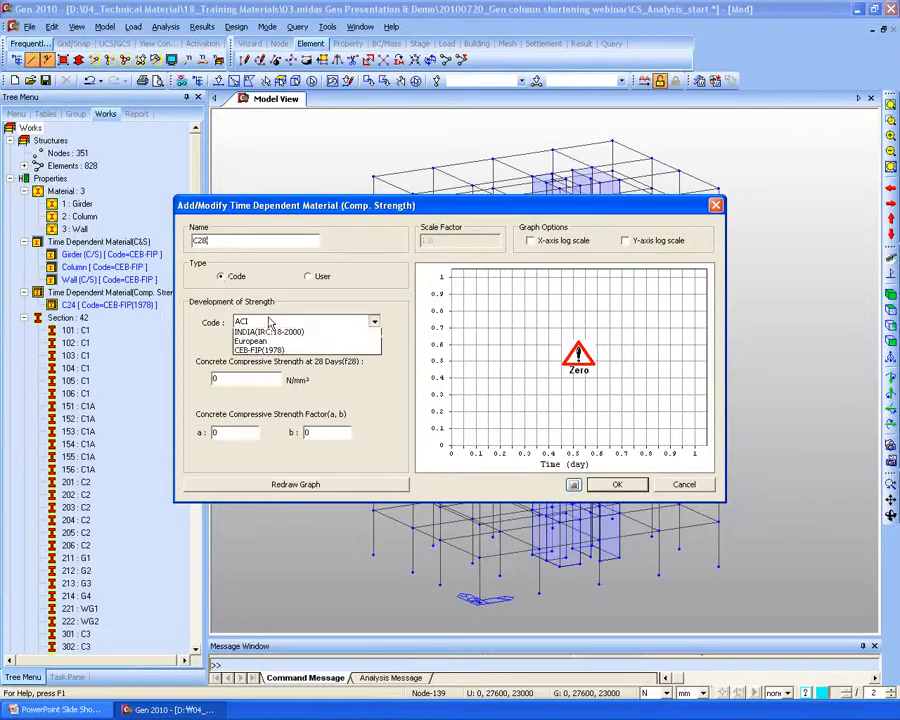
{"action": "left_click", "coordinate": [293, 380]}
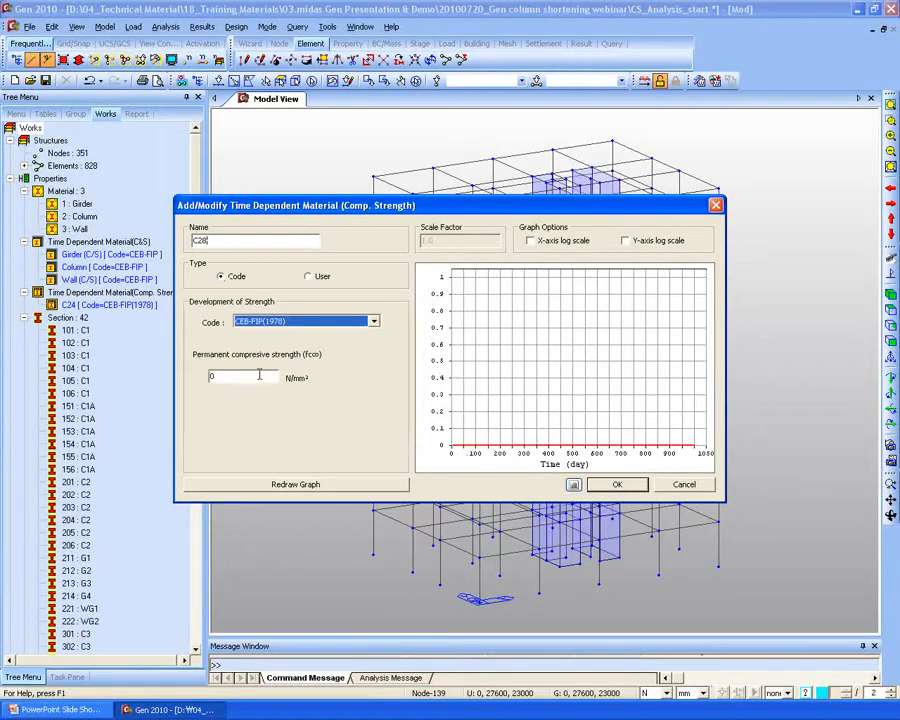
{"action": "double_click", "coordinate": [212, 376]}
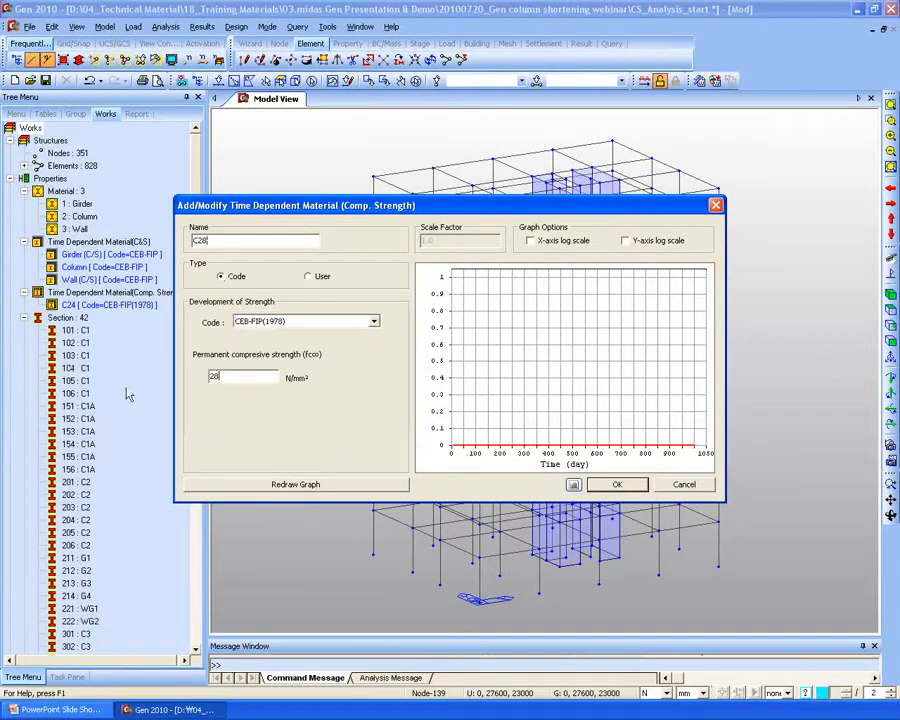
{"action": "left_click", "coordinate": [346, 486]}
{"action": "left_click", "coordinate": [619, 486]}
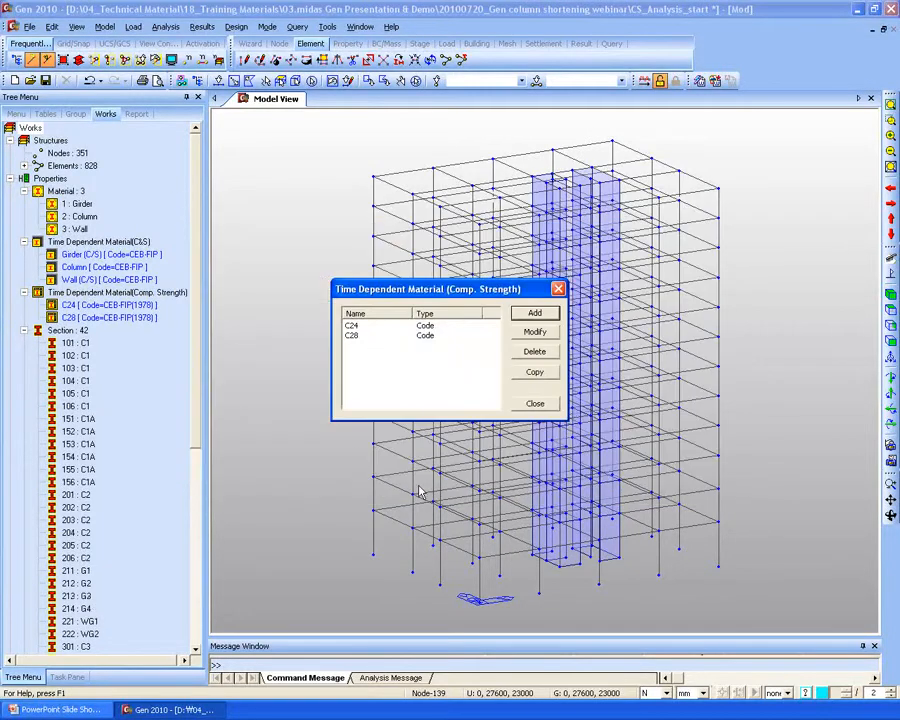
{"action": "left_click", "coordinate": [535, 403]}
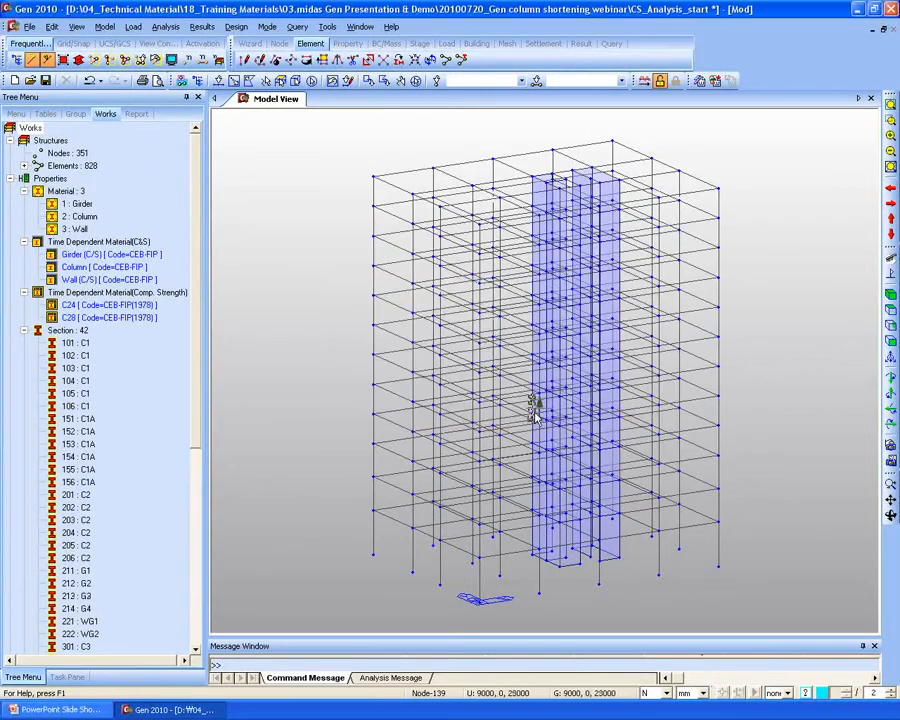
{"action": "left_click", "coordinate": [139, 306]}
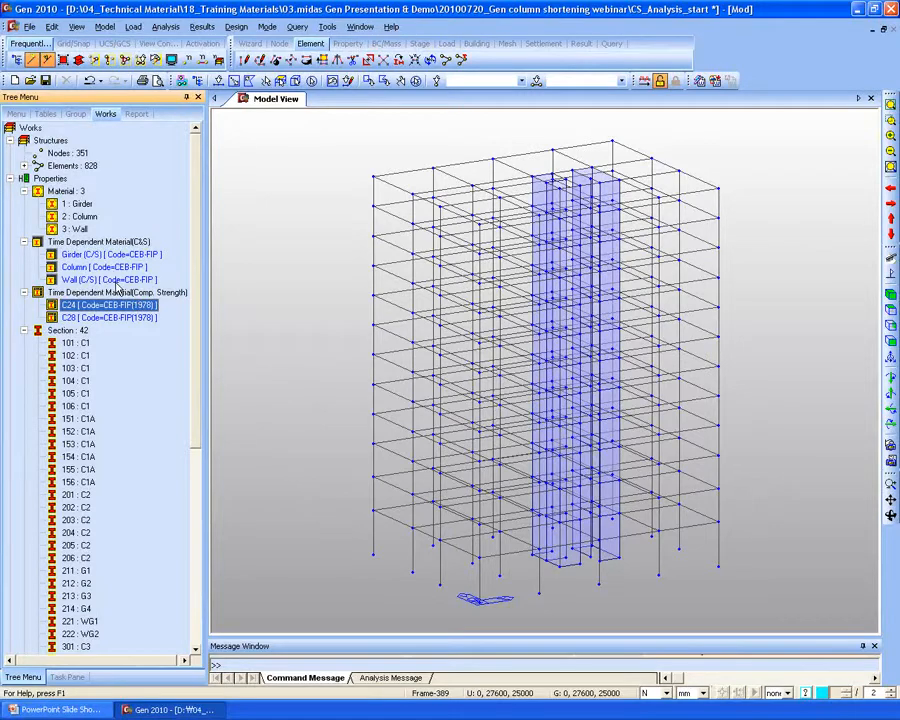
{"action": "left_click", "coordinate": [100, 255]}
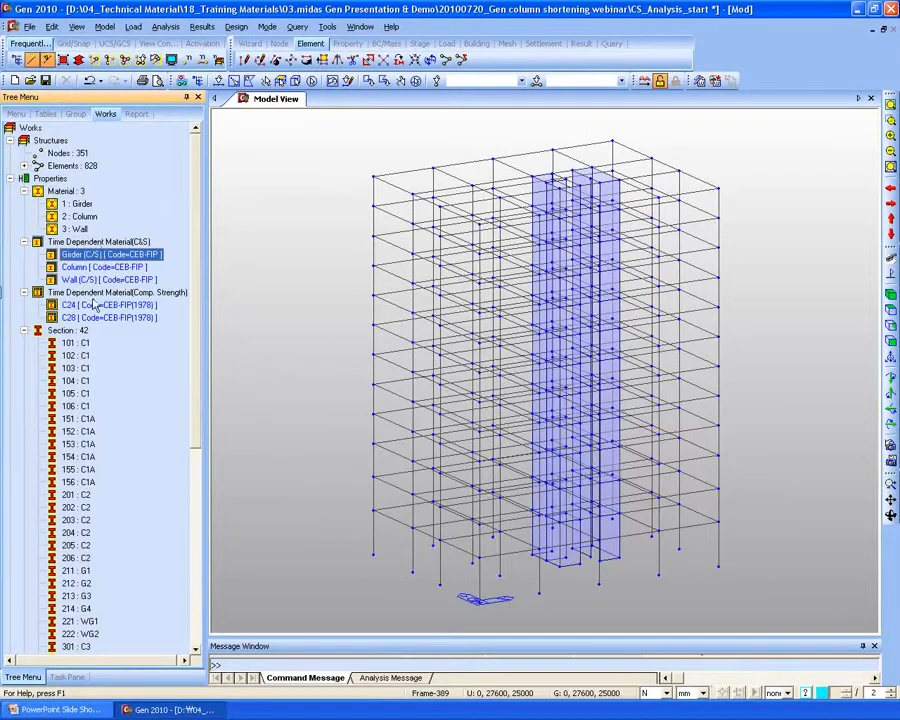
{"action": "left_click", "coordinate": [80, 204]}
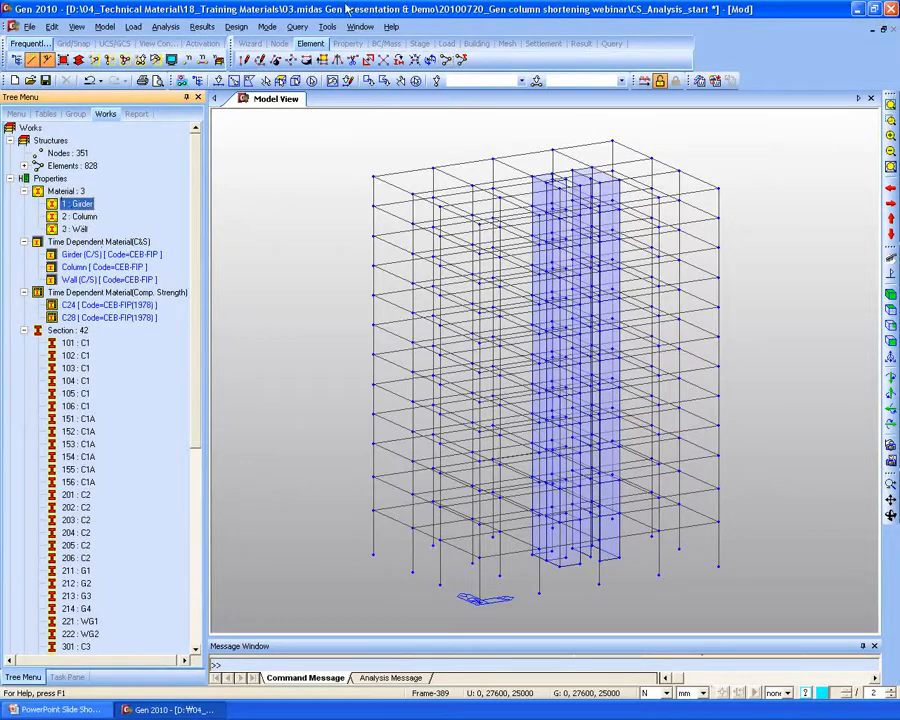
Create a time dependent material link assigning creep/shrinkage Girder (C/S) and compressive strength C24 to material 1:Girder.
{"action": "left_click", "coordinate": [104, 26]}
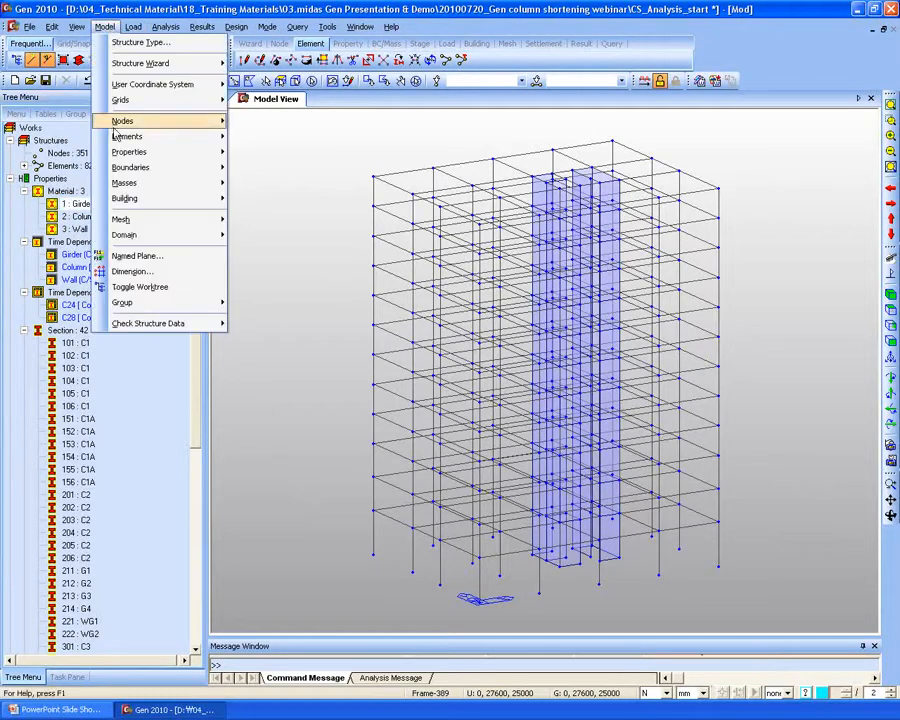
{"action": "mouse_move", "coordinate": [135, 155]}
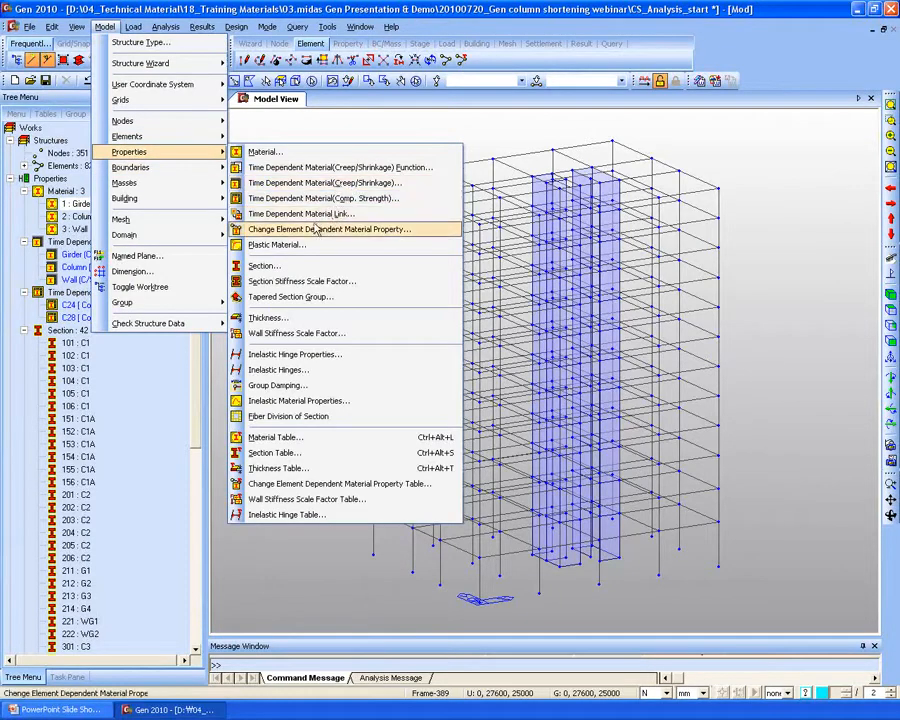
{"action": "left_click", "coordinate": [365, 217]}
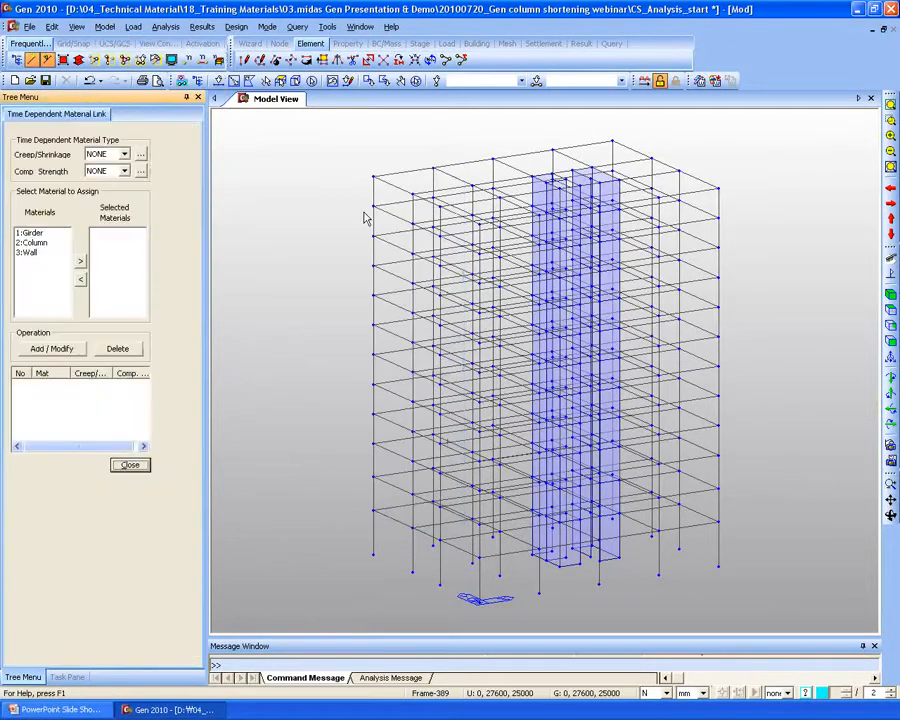
{"action": "left_click", "coordinate": [124, 154]}
{"action": "left_click", "coordinate": [117, 176]}
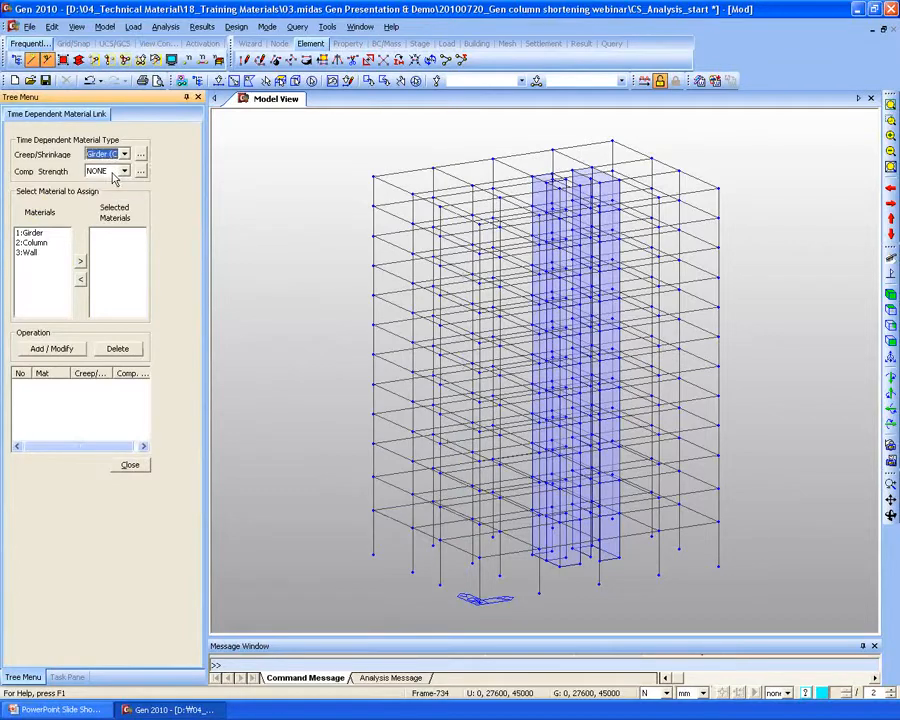
{"action": "left_click", "coordinate": [124, 171]}
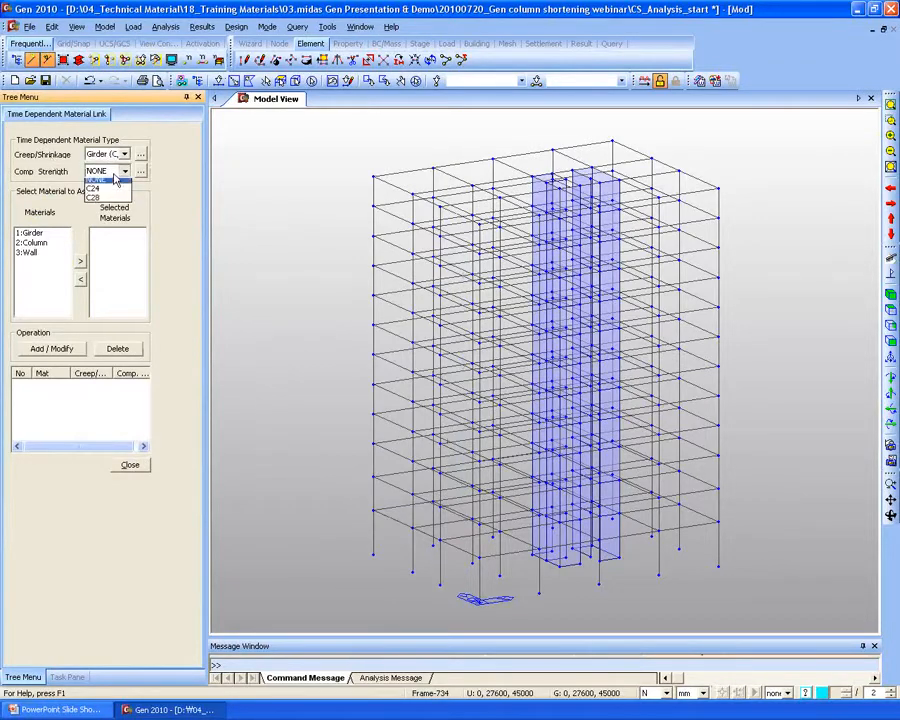
{"action": "left_click", "coordinate": [92, 190]}
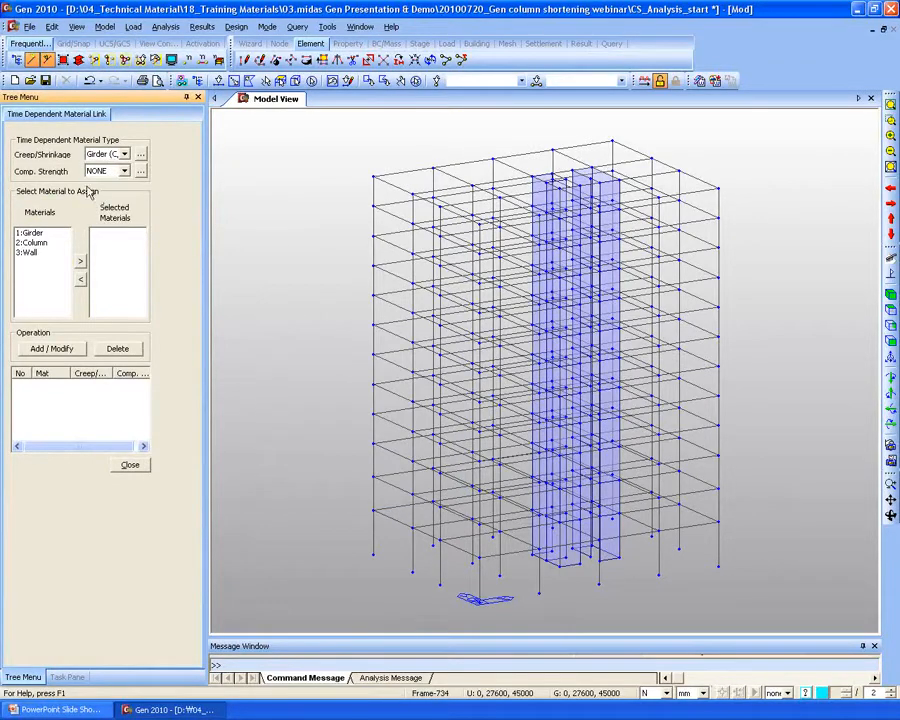
{"action": "left_click", "coordinate": [30, 232]}
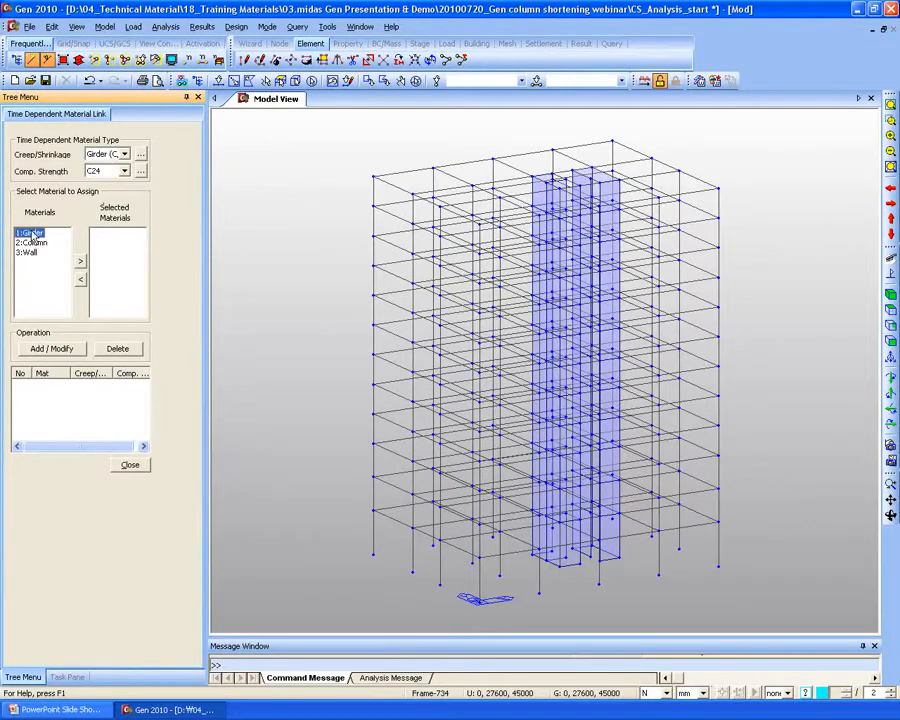
{"action": "left_click", "coordinate": [82, 262]}
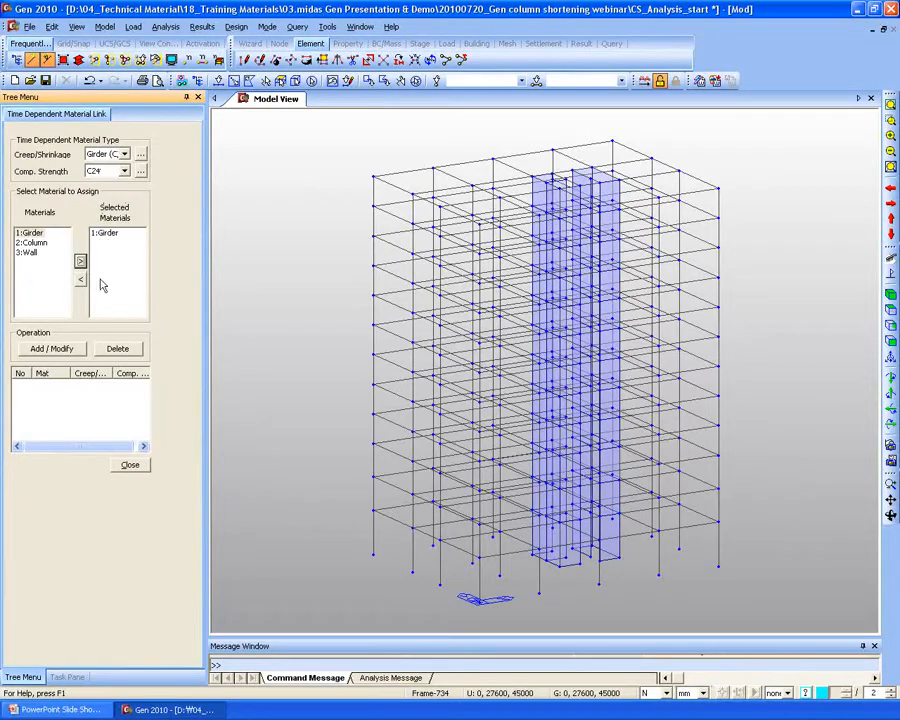
{"action": "left_click", "coordinate": [60, 350]}
{"action": "left_click", "coordinate": [88, 386]}
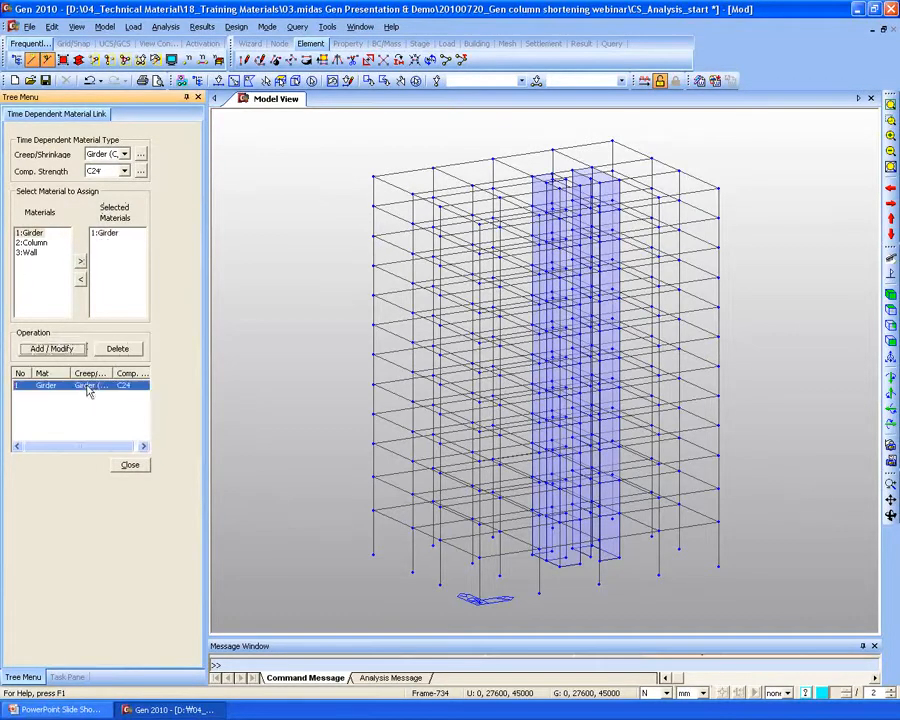
Link creep/shrinkage Column and compressive strength C28 to material 2:Column, removing Girder from the selected materials.
{"action": "left_click", "coordinate": [124, 154]}
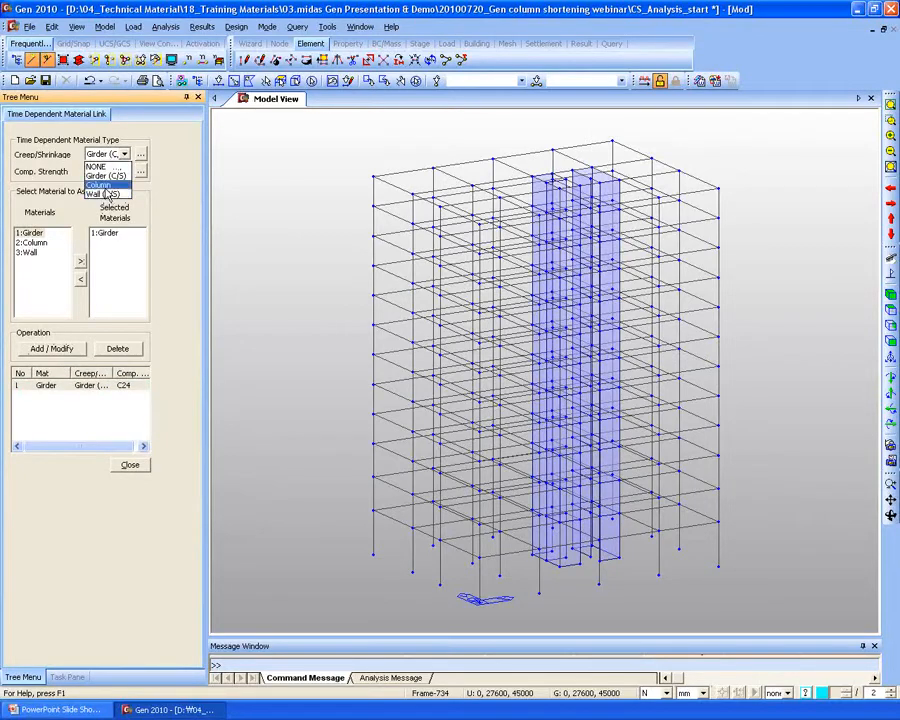
{"action": "left_click", "coordinate": [100, 175]}
{"action": "left_click", "coordinate": [105, 171]}
{"action": "left_click", "coordinate": [100, 201]}
{"action": "left_click", "coordinate": [31, 242]}
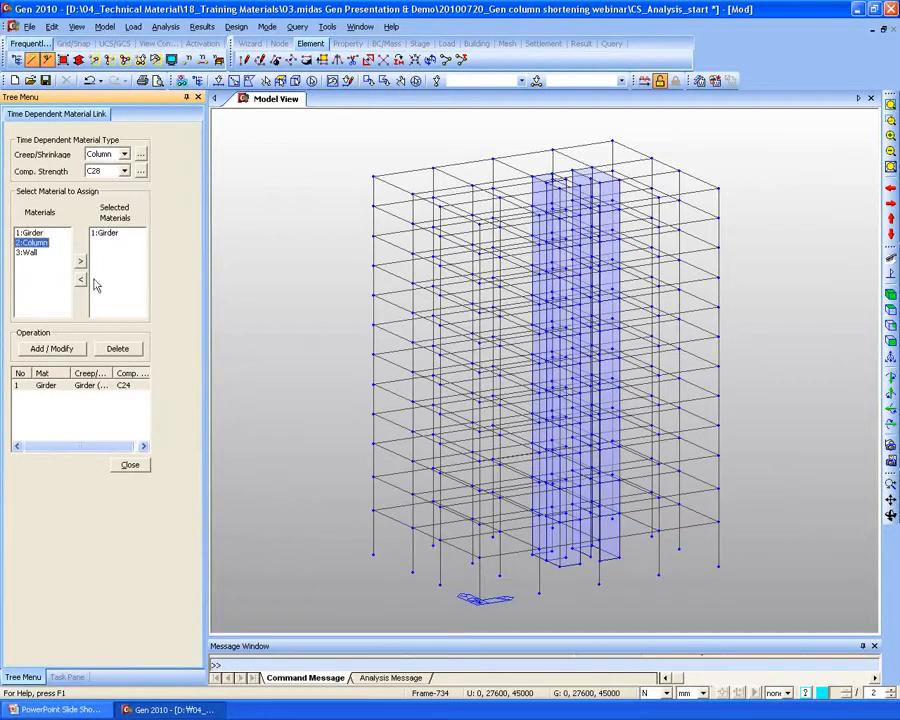
{"action": "left_click", "coordinate": [108, 233]}
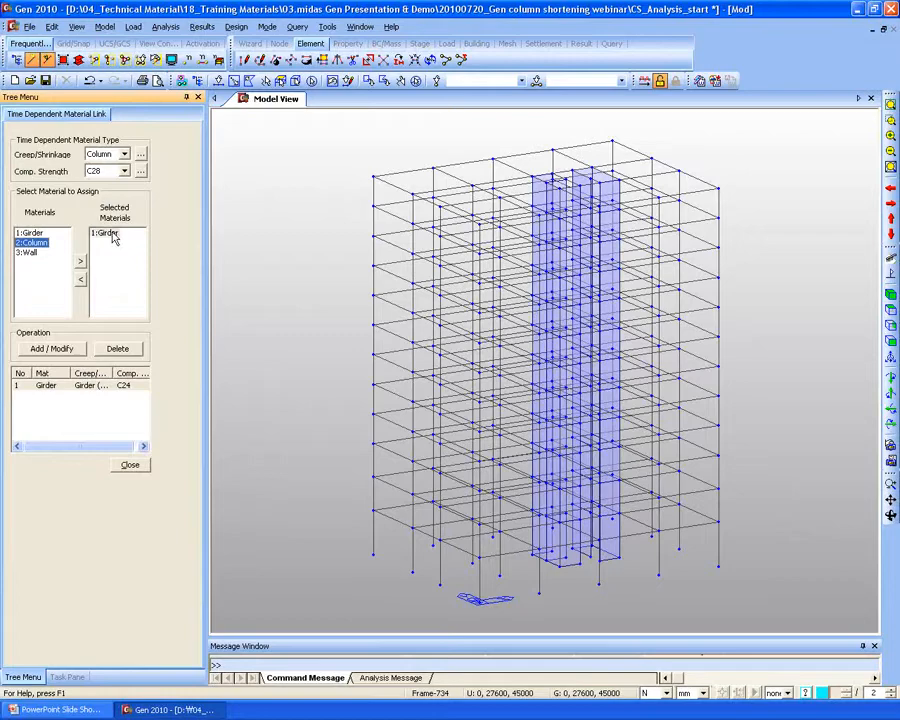
{"action": "left_click", "coordinate": [81, 279]}
{"action": "left_click", "coordinate": [81, 261]}
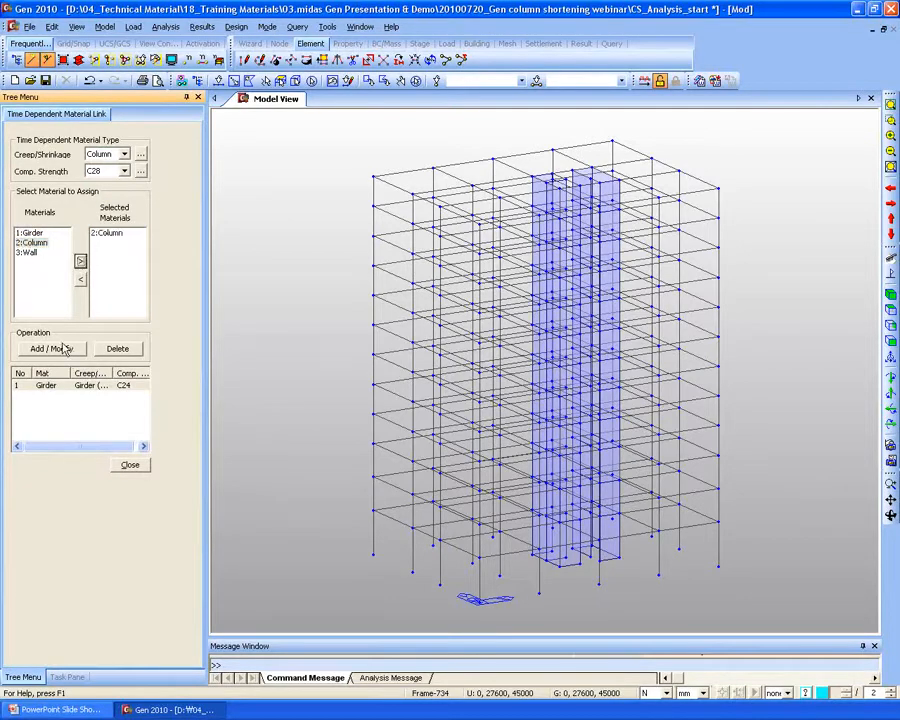
{"action": "left_click", "coordinate": [58, 348]}
Link creep/shrinkage Wall (C/S) and compressive strength C28 to material 3:Wall, and close the material link settings.
{"action": "left_click", "coordinate": [123, 154]}
{"action": "left_click", "coordinate": [100, 181]}
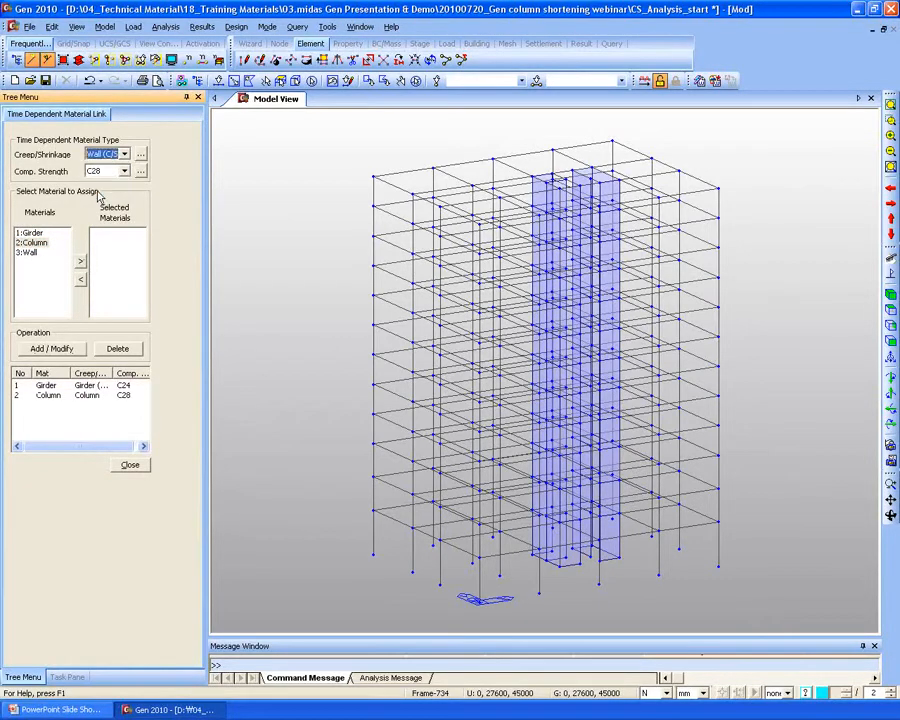
{"action": "left_click", "coordinate": [115, 171]}
{"action": "left_click", "coordinate": [93, 201]}
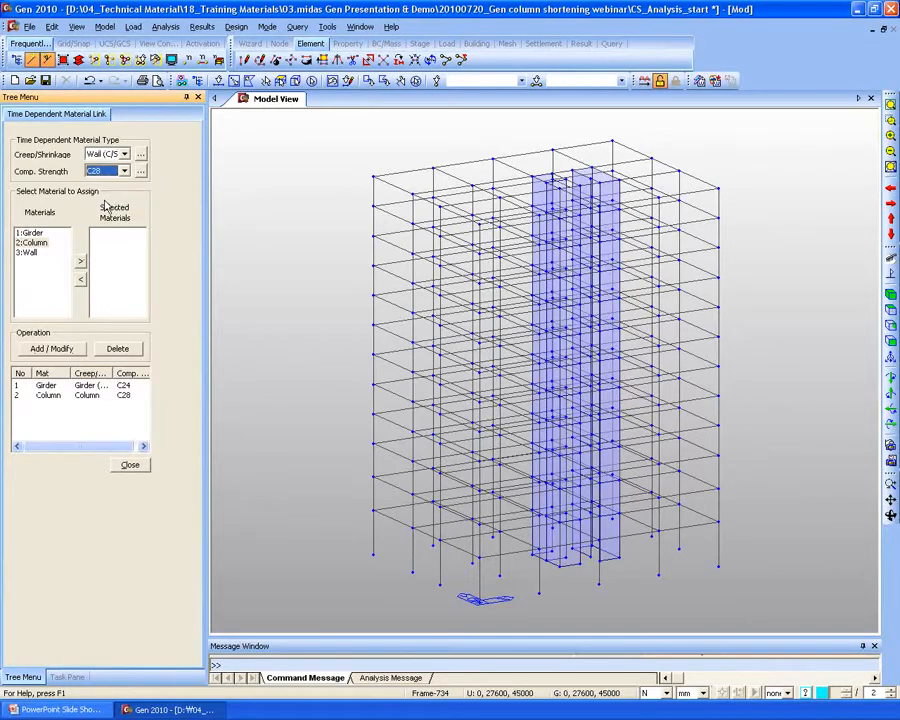
{"action": "left_click", "coordinate": [26, 252]}
{"action": "left_click", "coordinate": [81, 261]}
{"action": "left_click", "coordinate": [60, 349]}
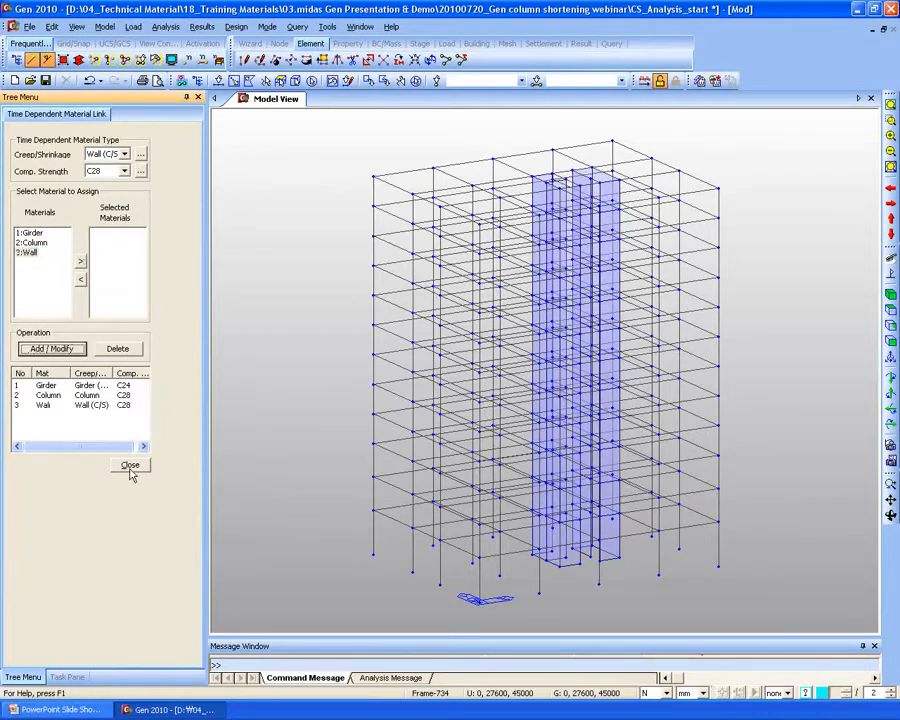
{"action": "left_click", "coordinate": [130, 465]}
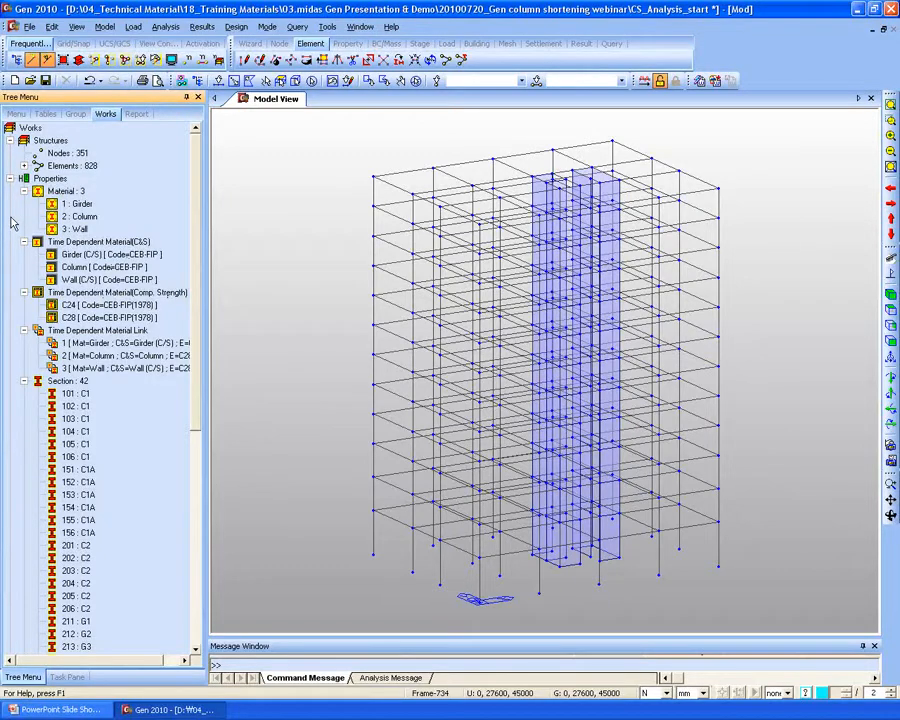
Apply the auto-calculated notational size of member, using the CEB-FIP code with a = 0.5, to all elements.
{"action": "left_click", "coordinate": [134, 27]}
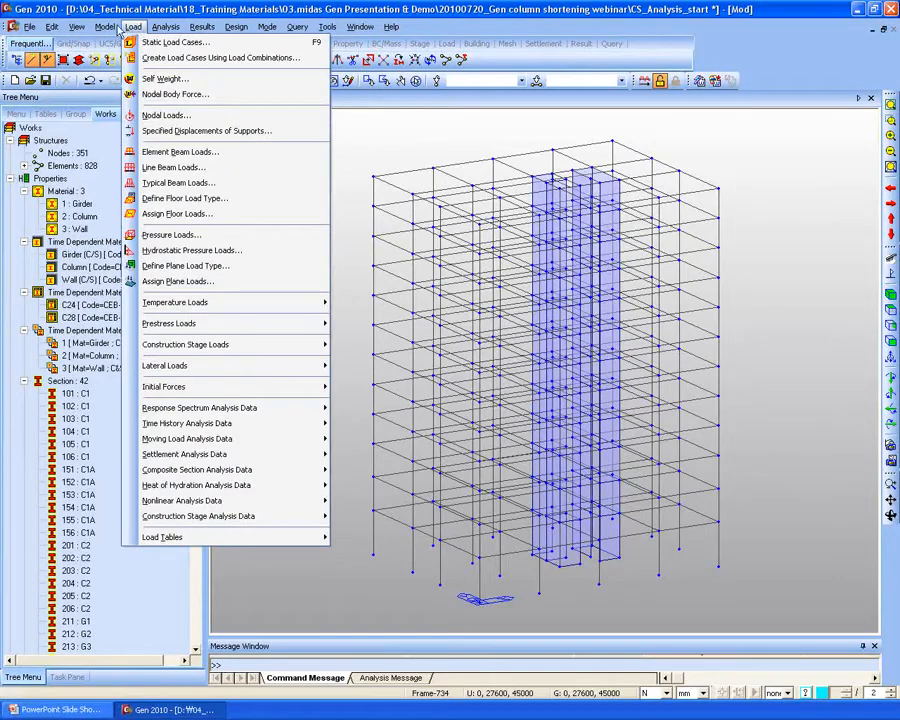
{"action": "mouse_move", "coordinate": [102, 28]}
{"action": "mouse_move", "coordinate": [150, 151]}
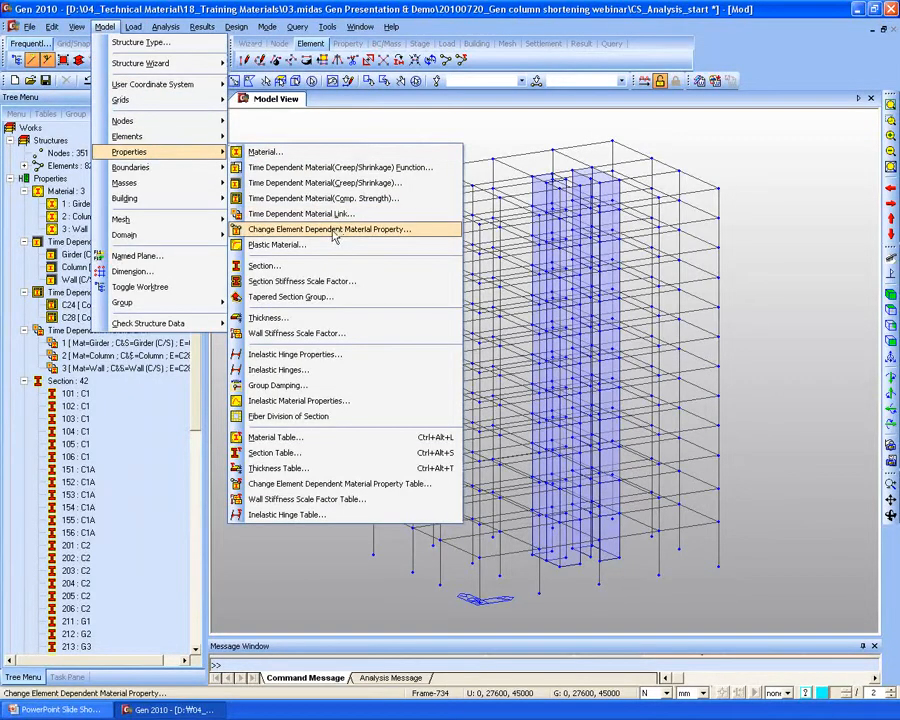
{"action": "left_click", "coordinate": [266, 237]}
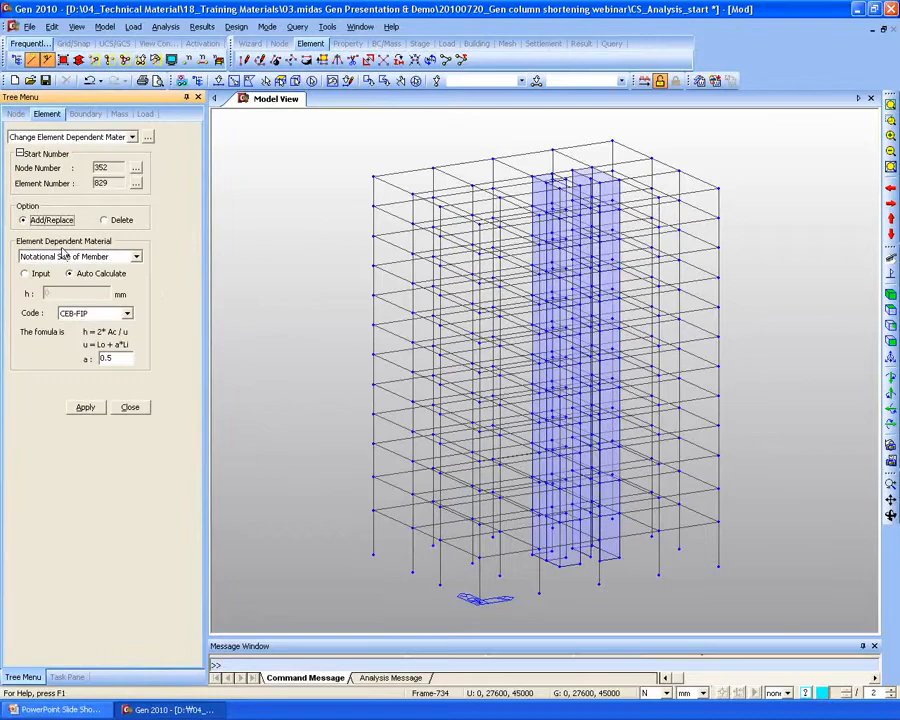
{"action": "left_click", "coordinate": [91, 313]}
{"action": "left_click", "coordinate": [91, 317]}
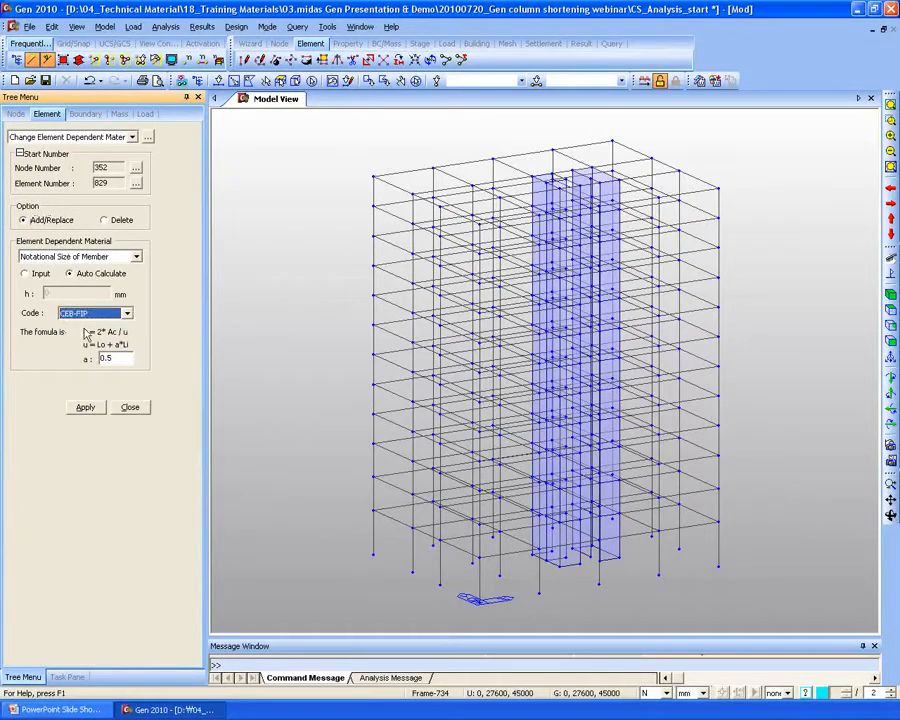
{"action": "left_click", "coordinate": [312, 81]}
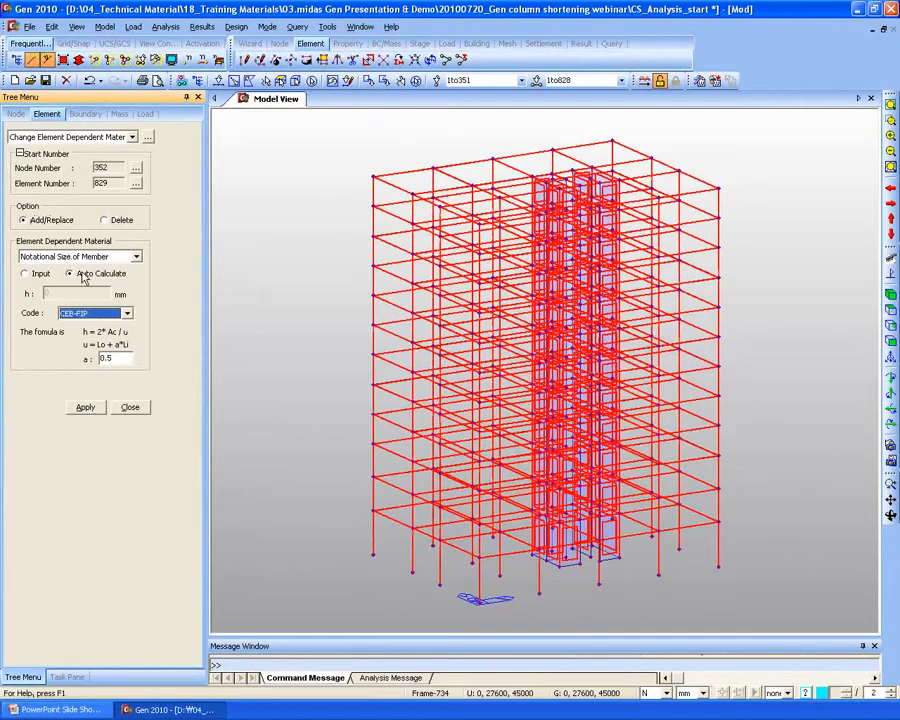
{"action": "left_click", "coordinate": [85, 408]}
{"action": "left_click", "coordinate": [130, 408]}
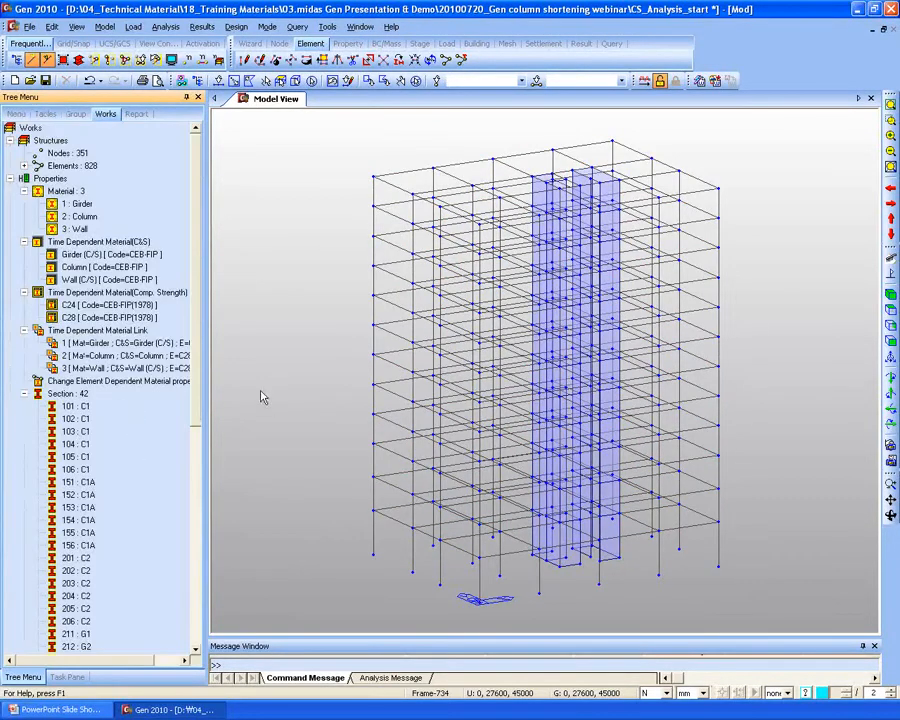
{"action": "left_click", "coordinate": [24, 393]}
{"action": "left_click", "coordinate": [52, 431]}
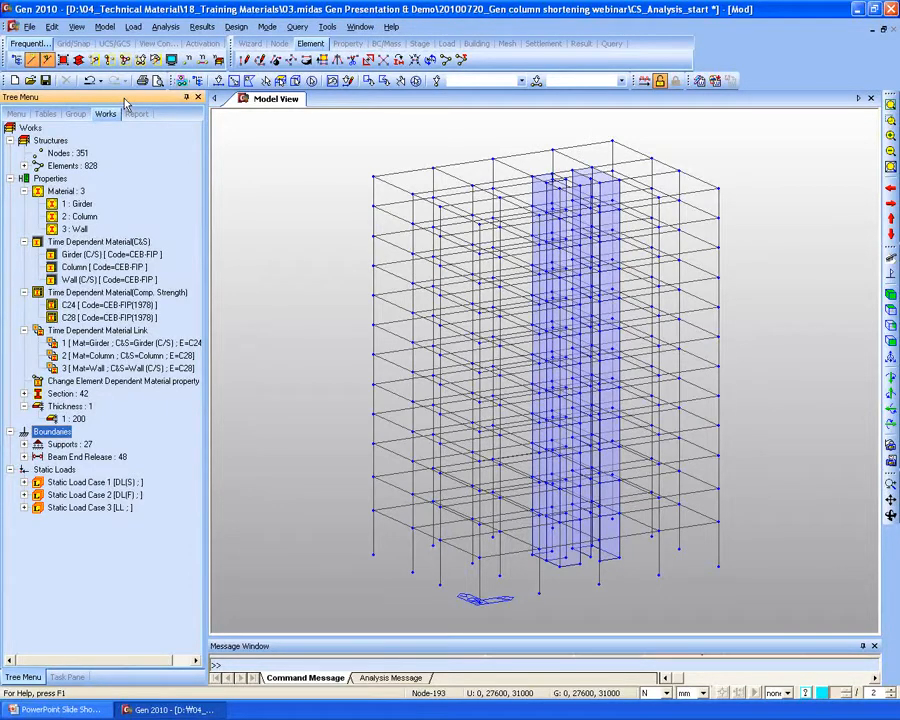
In the building construction stage wizard's automatic generation, set load case DL(S), story increment 1, stage duration 7 and member age 19.
{"action": "left_click", "coordinate": [107, 27]}
{"action": "mouse_move", "coordinate": [129, 30]}
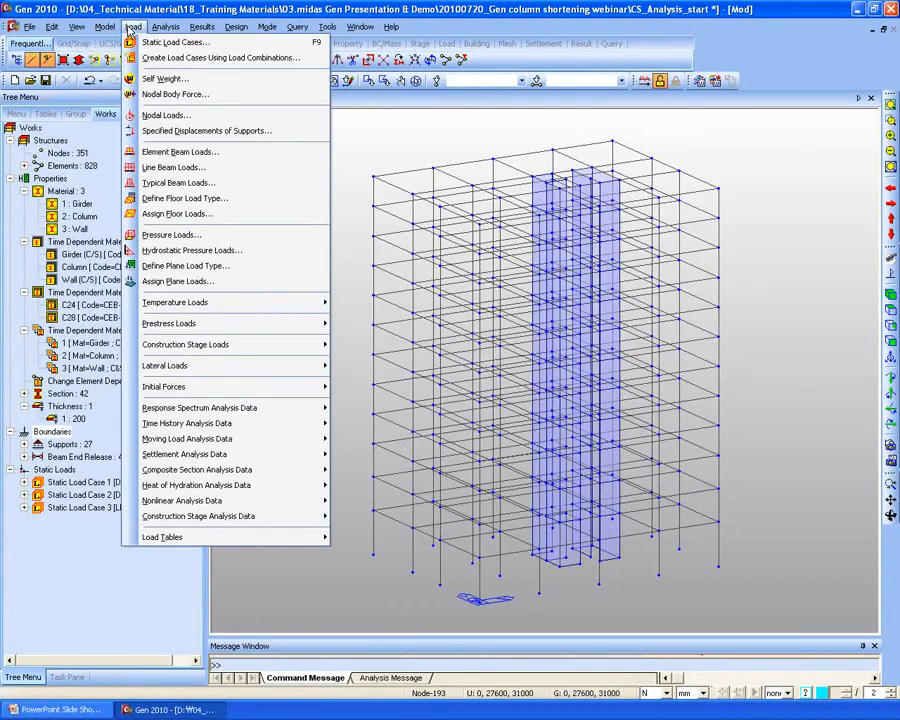
{"action": "mouse_move", "coordinate": [178, 522]}
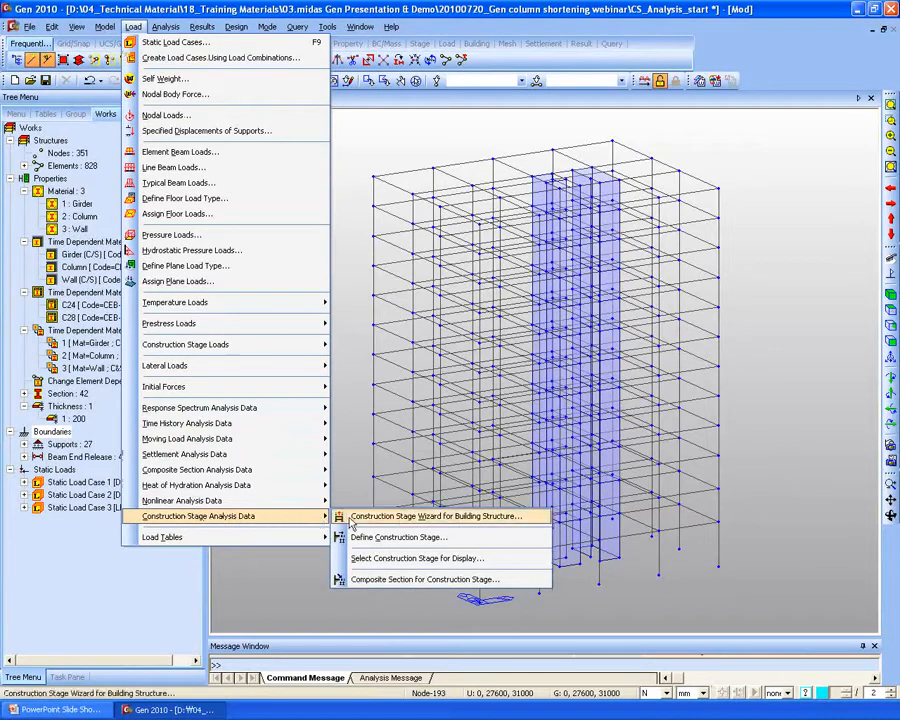
{"action": "left_click", "coordinate": [423, 520]}
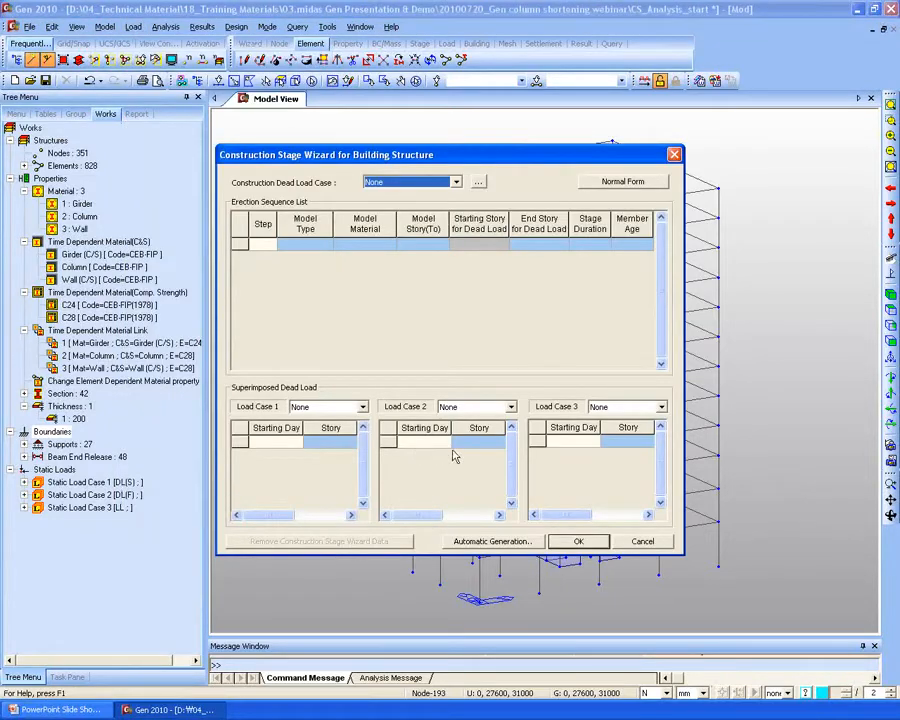
{"action": "left_click", "coordinate": [462, 543]}
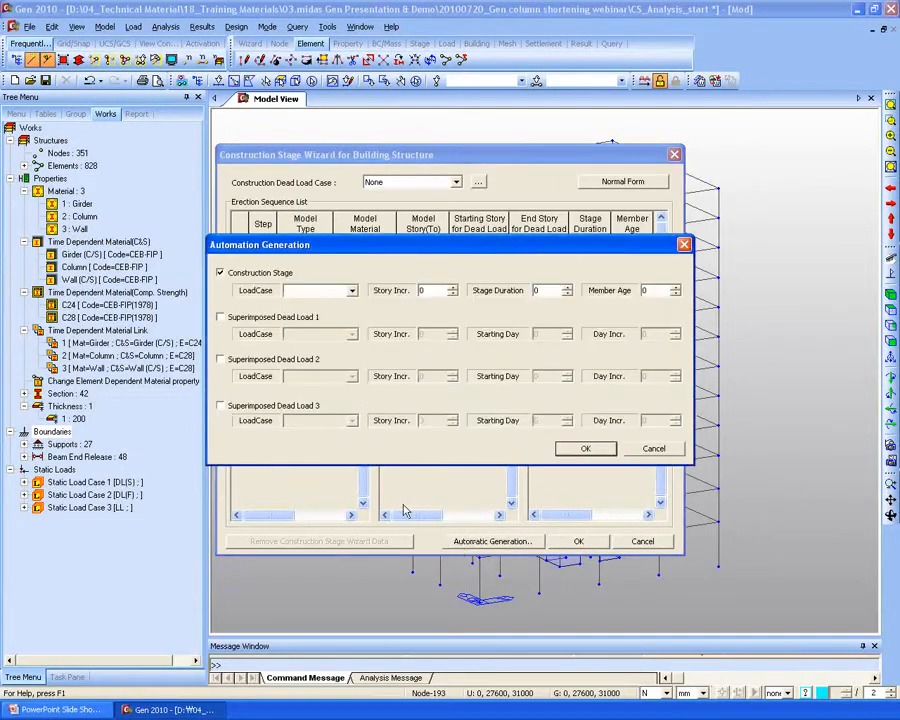
{"action": "left_click_drag", "start_coordinate": [333, 258], "coordinate": [248, 196]}
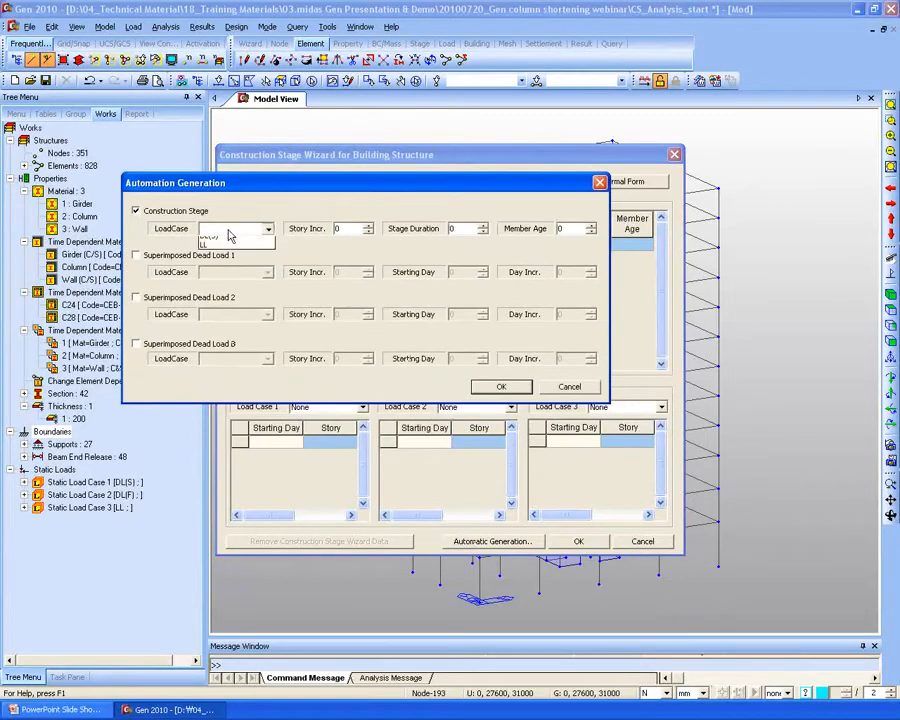
{"action": "left_click", "coordinate": [240, 229]}
{"action": "left_click", "coordinate": [227, 252]}
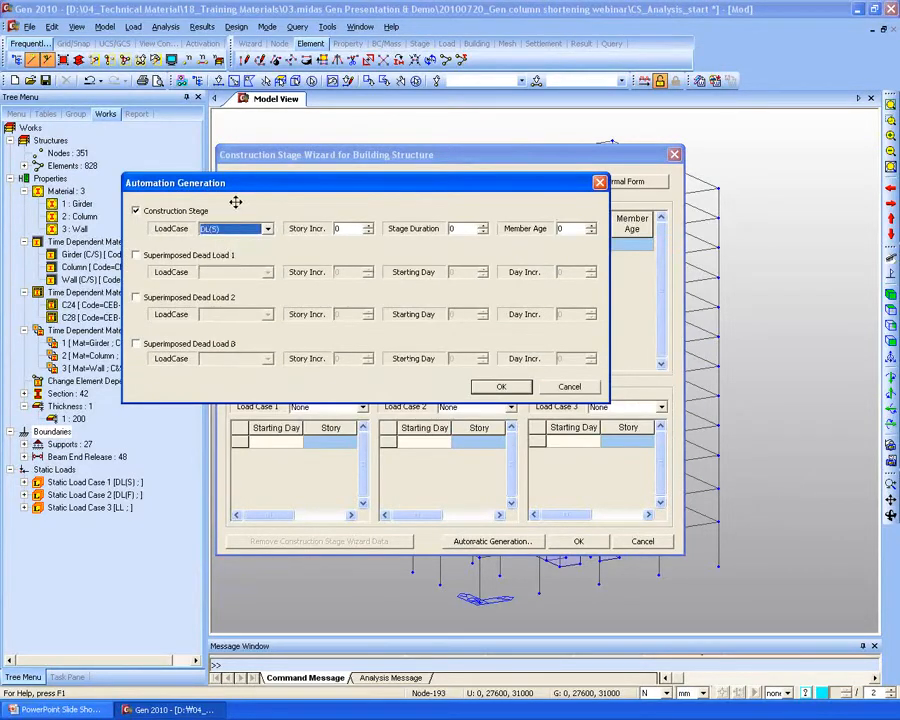
{"action": "left_click", "coordinate": [345, 229]}
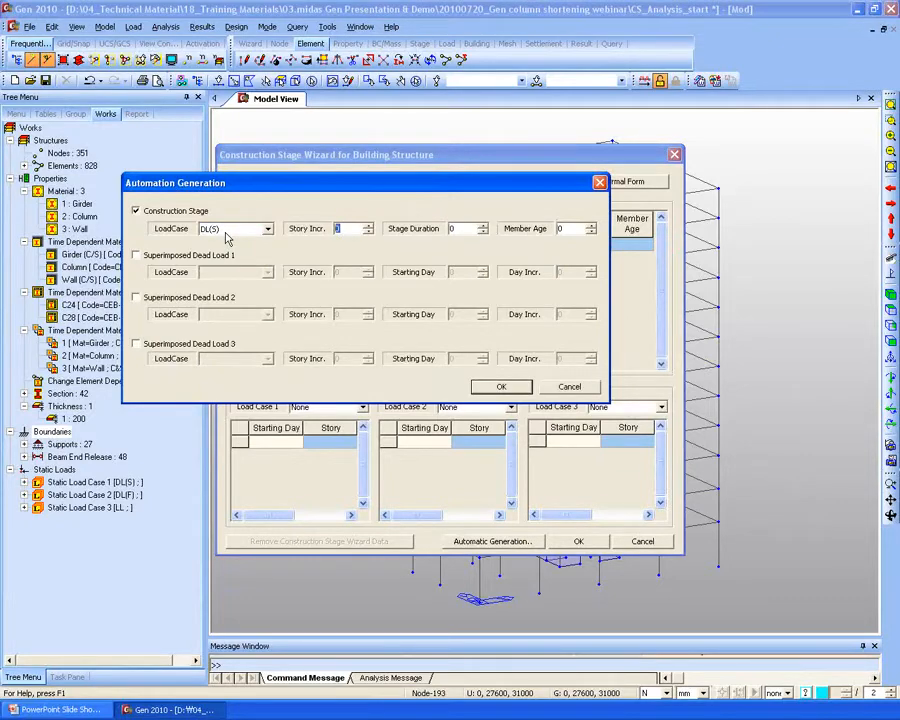
{"action": "type", "text": "1"}
{"action": "left_click_drag", "start_coordinate": [462, 231], "coordinate": [345, 224]}
{"action": "key", "text": "Tab"}
Enable Superimposed Dead Load 1 with load case DL(F), story increment 3, starting day 71 and day increment 3.
{"action": "left_click", "coordinate": [168, 256]}
{"action": "left_click", "coordinate": [220, 273]}
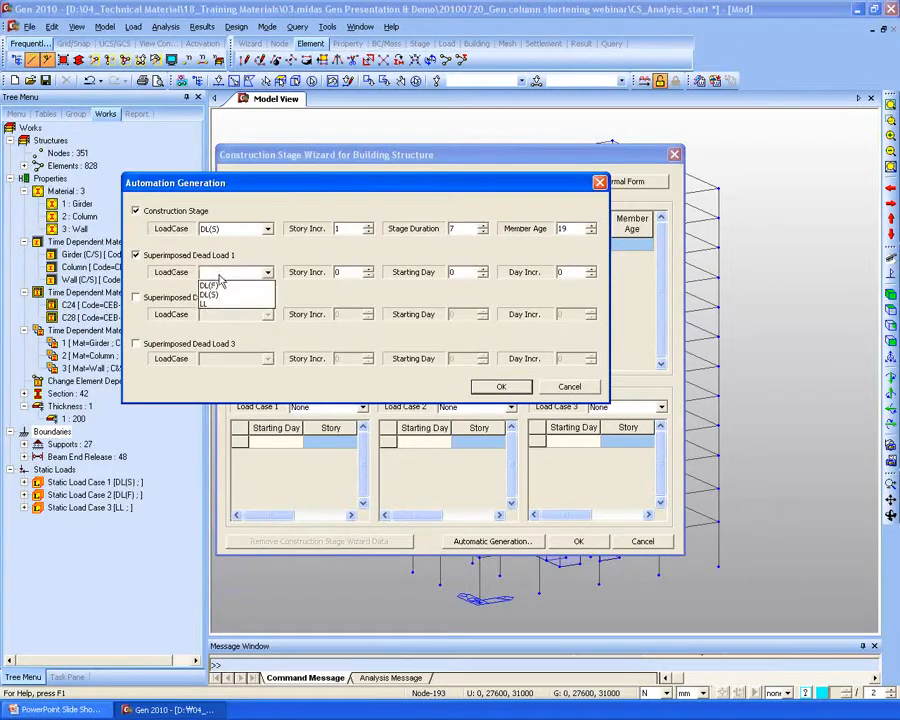
{"action": "left_click", "coordinate": [218, 285]}
{"action": "key", "text": "Tab"}
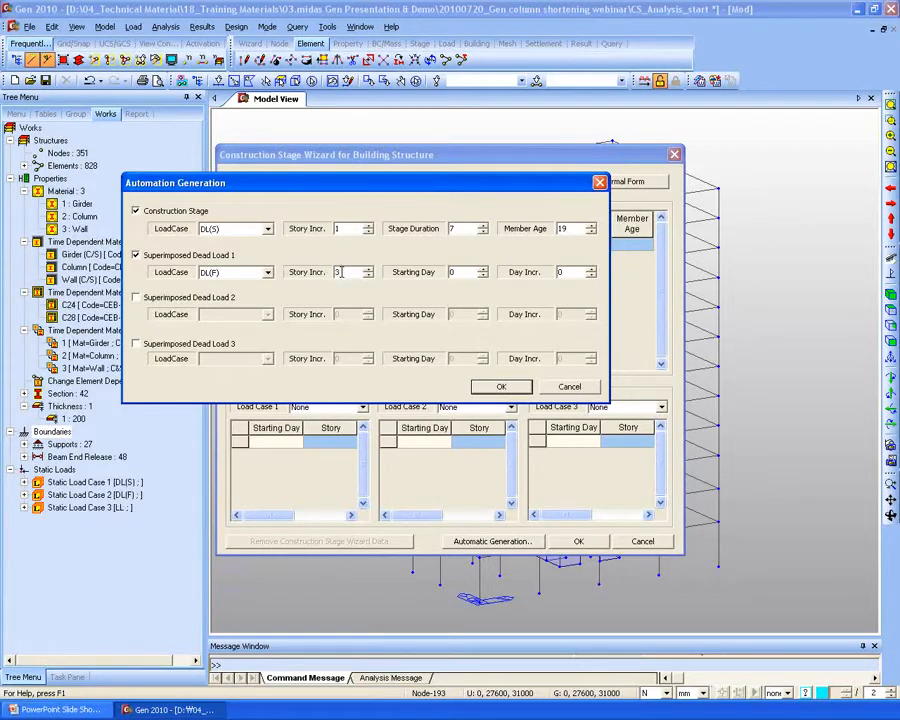
{"action": "key", "text": "Tab"}
{"action": "type", "text": "1"}
{"action": "key", "text": "Tab"}
Enable Superimposed Dead Load 2 with load case LL, story increment 12 and starting day 112, and generate the stage data.
{"action": "left_click", "coordinate": [137, 298]}
{"action": "left_click", "coordinate": [232, 314]}
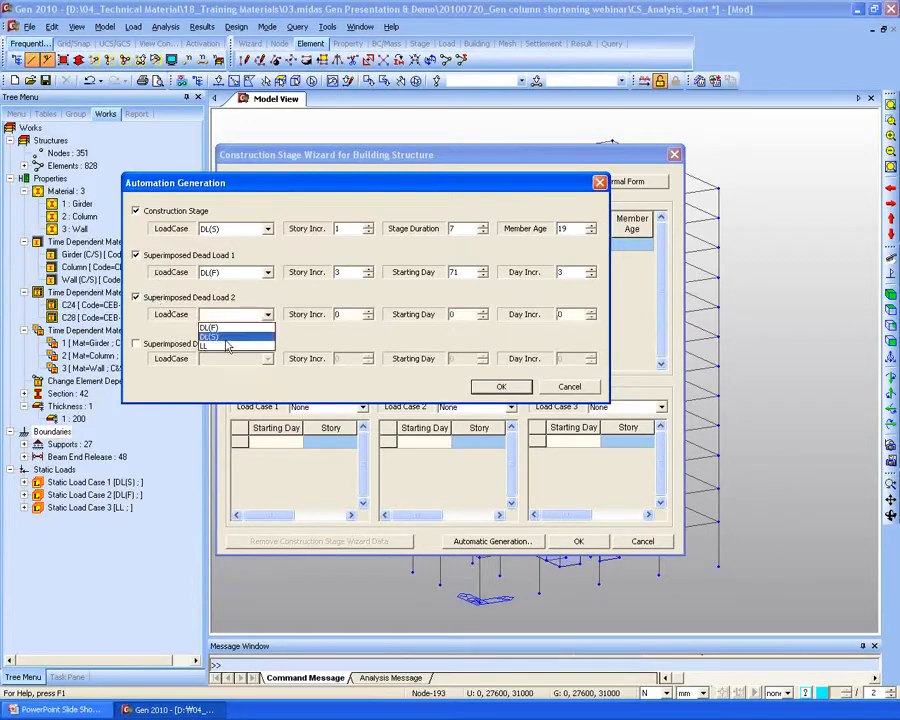
{"action": "left_click", "coordinate": [230, 343]}
{"action": "left_click_drag", "start_coordinate": [346, 314], "coordinate": [207, 314]}
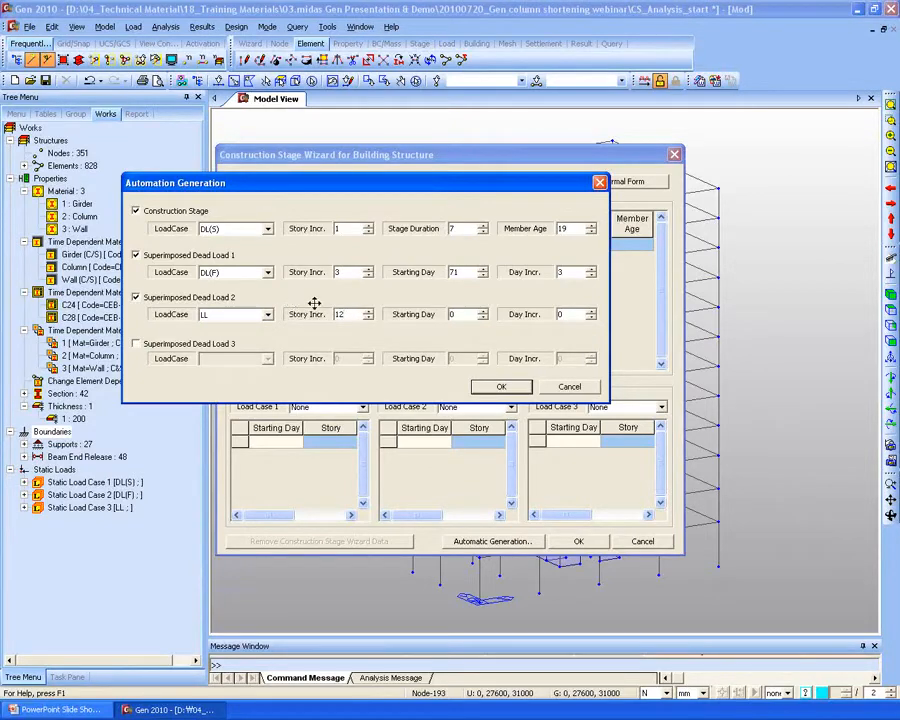
{"action": "double_click", "coordinate": [452, 314]}
{"action": "double_click", "coordinate": [560, 315]}
{"action": "type", "text": "1"}
{"action": "type", "text": "1"}
{"action": "left_click", "coordinate": [503, 385]}
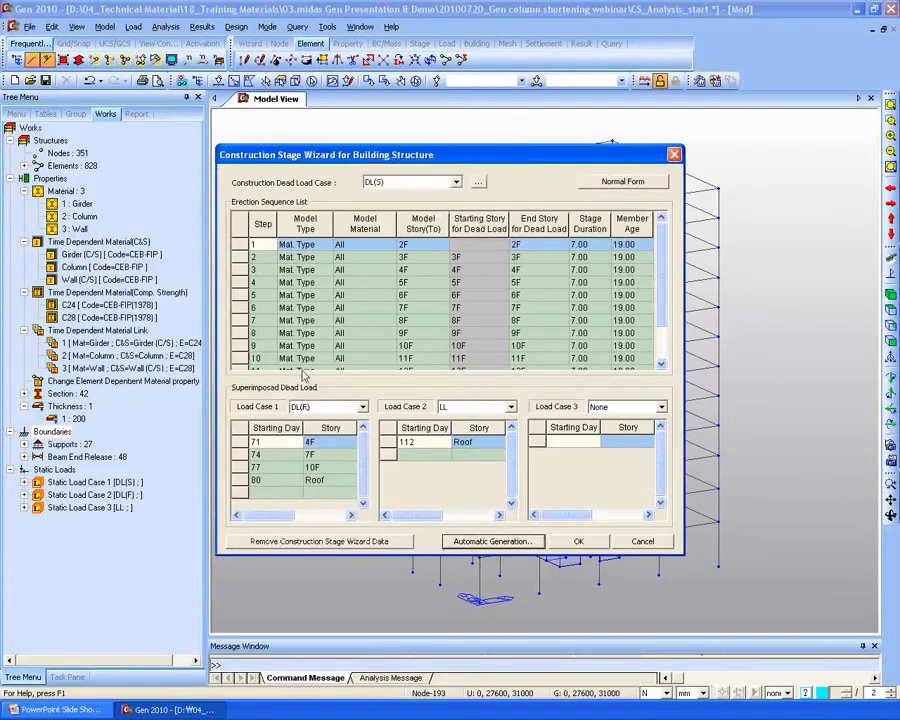
Review the erection sequence list, accept the wizard data to create the construction stages, and look through them in the model tree.
{"action": "left_click", "coordinate": [427, 297]}
{"action": "scroll", "coordinate": [453, 320], "scroll_direction": "down", "scroll_amount": 3}
{"action": "scroll", "coordinate": [435, 332], "scroll_direction": "up", "scroll_amount": 3}
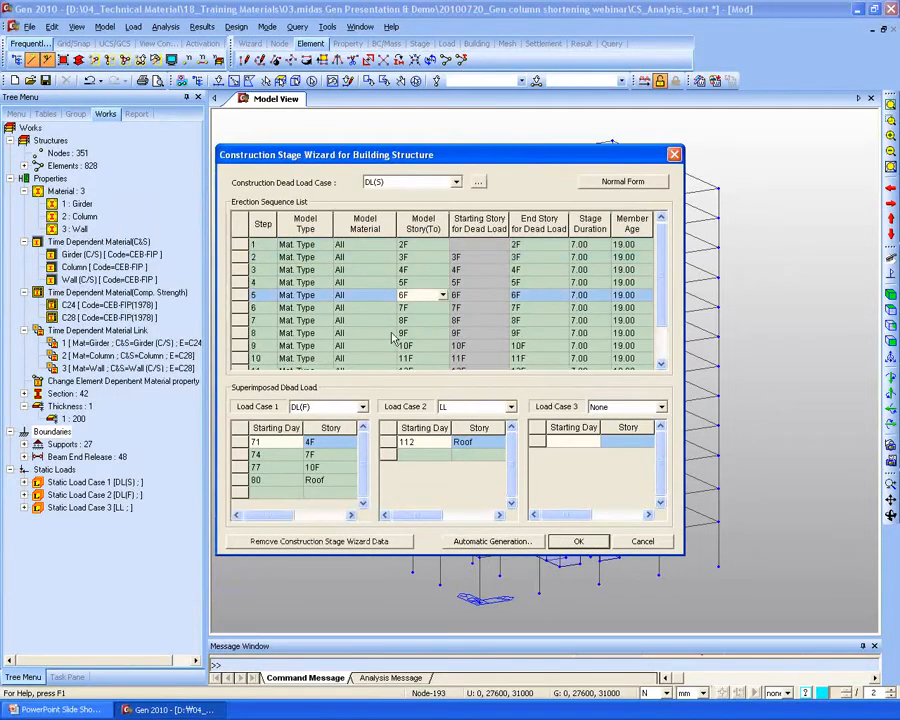
{"action": "left_click", "coordinate": [578, 541]}
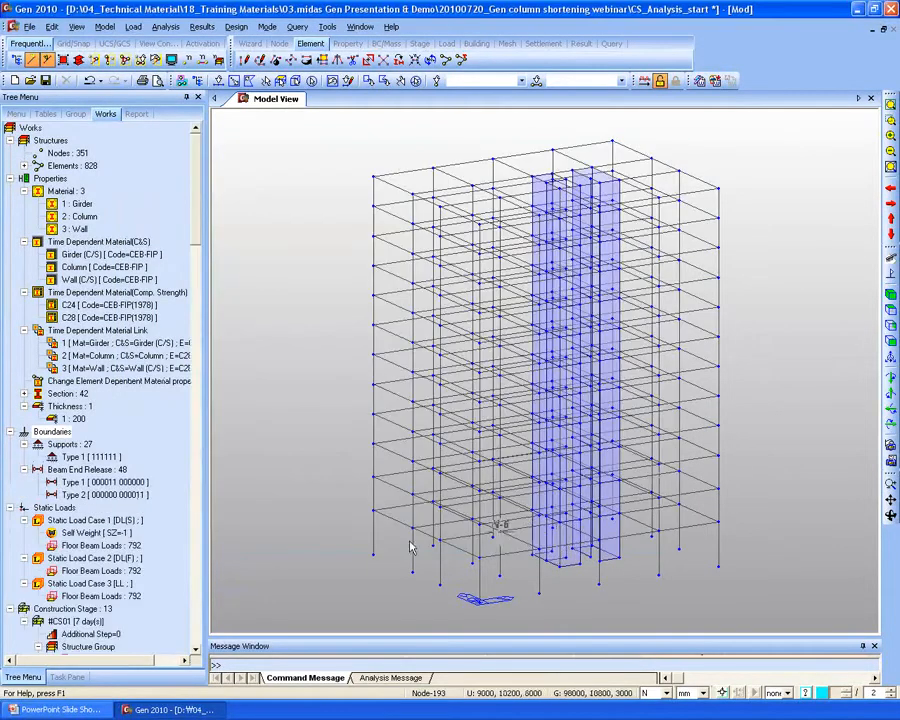
{"action": "scroll", "coordinate": [93, 533], "scroll_direction": "down", "scroll_amount": 9}
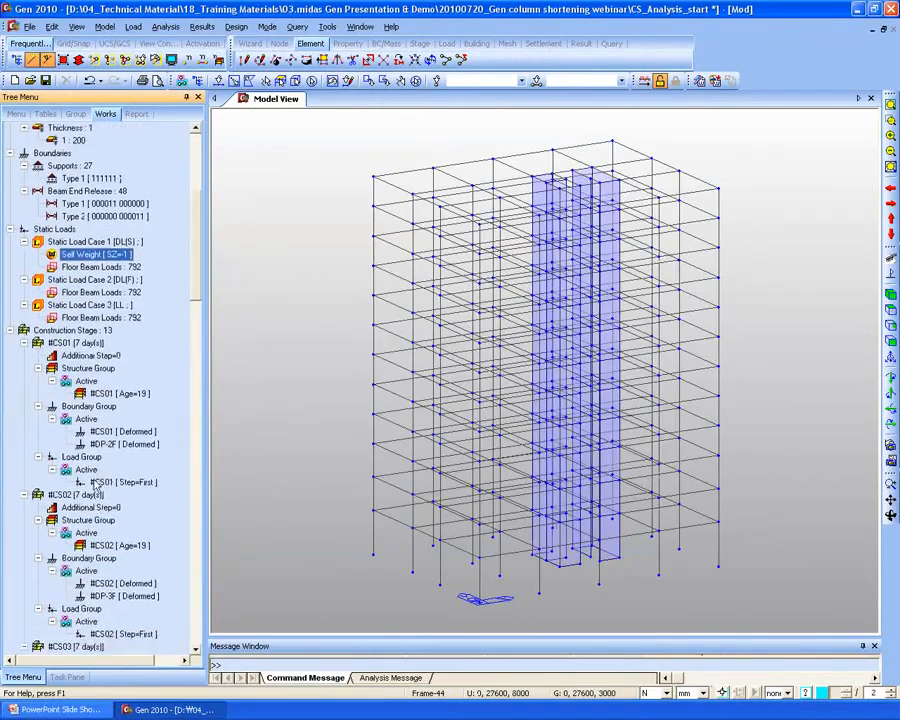
{"action": "left_click_drag", "start_coordinate": [212, 280], "coordinate": [206, 156]}
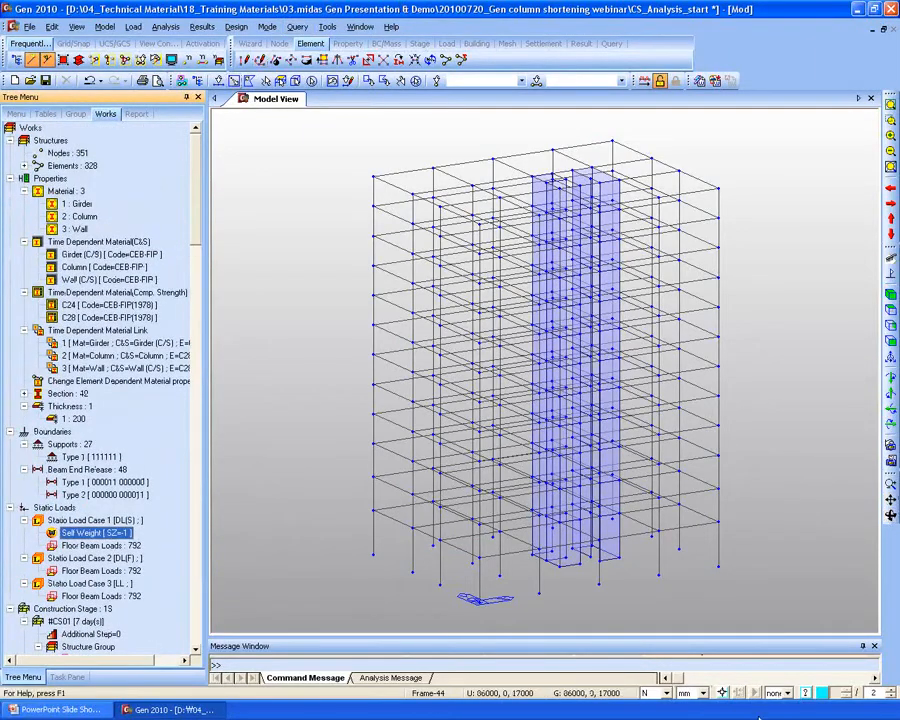
Display the construction stages one after another from #CS01 to #CS_dummy to examine the building's erection sequence.
{"action": "left_click", "coordinate": [419, 44]}
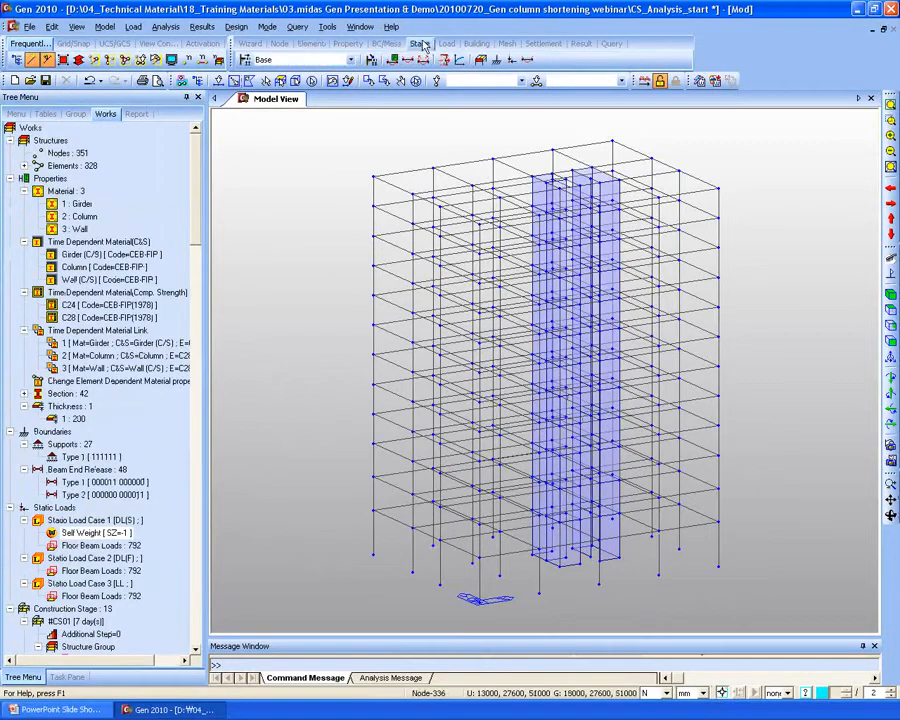
{"action": "left_click", "coordinate": [320, 60]}
{"action": "left_click", "coordinate": [295, 79]}
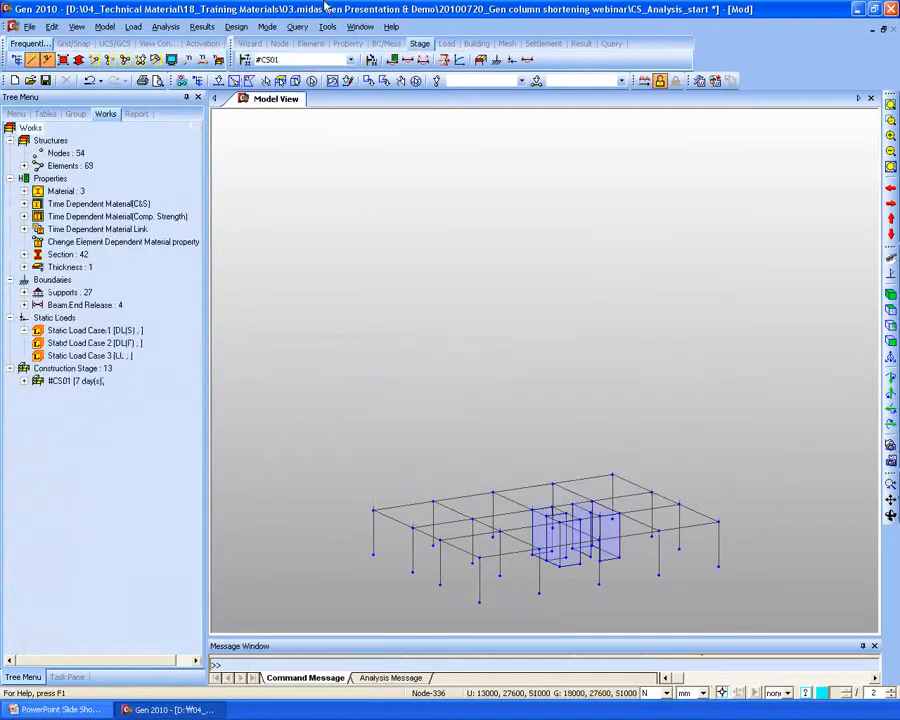
{"action": "left_click", "coordinate": [303, 60]}
{"action": "left_click", "coordinate": [303, 60]}
{"action": "key", "text": "Down"}
{"action": "key", "text": "Down"}
{"action": "key", "text": "Down"}
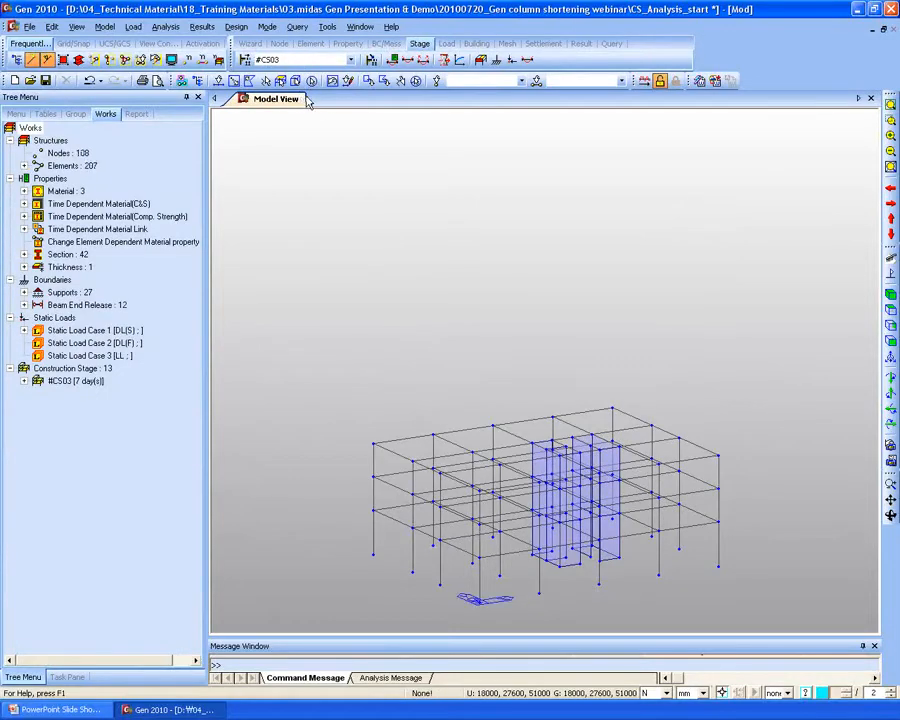
{"action": "key", "text": "Down"}
{"action": "key", "text": "Down"}
{"action": "key", "text": "Down"}
{"action": "key", "text": "Down"}
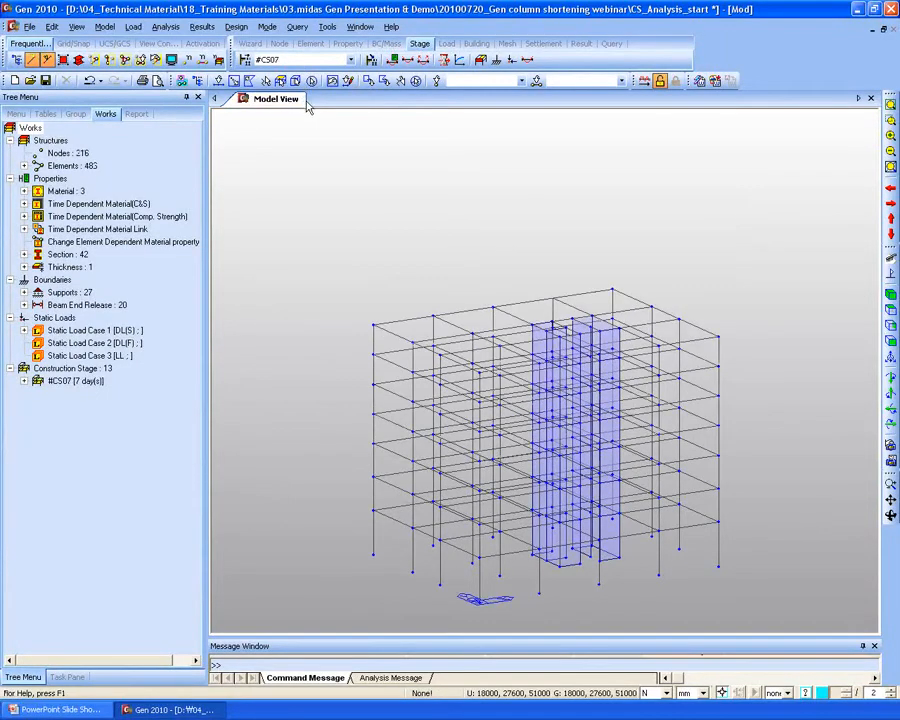
{"action": "key", "text": "Down"}
{"action": "key", "text": "Down"}
{"action": "key", "text": "Down"}
{"action": "key", "text": "Down"}
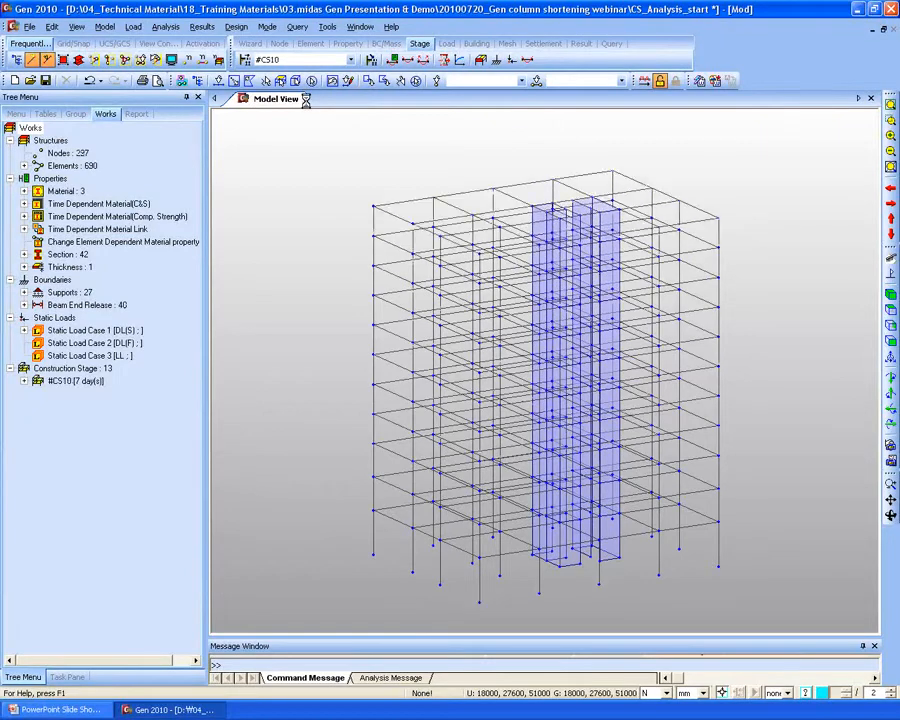
{"action": "key", "text": "Down"}
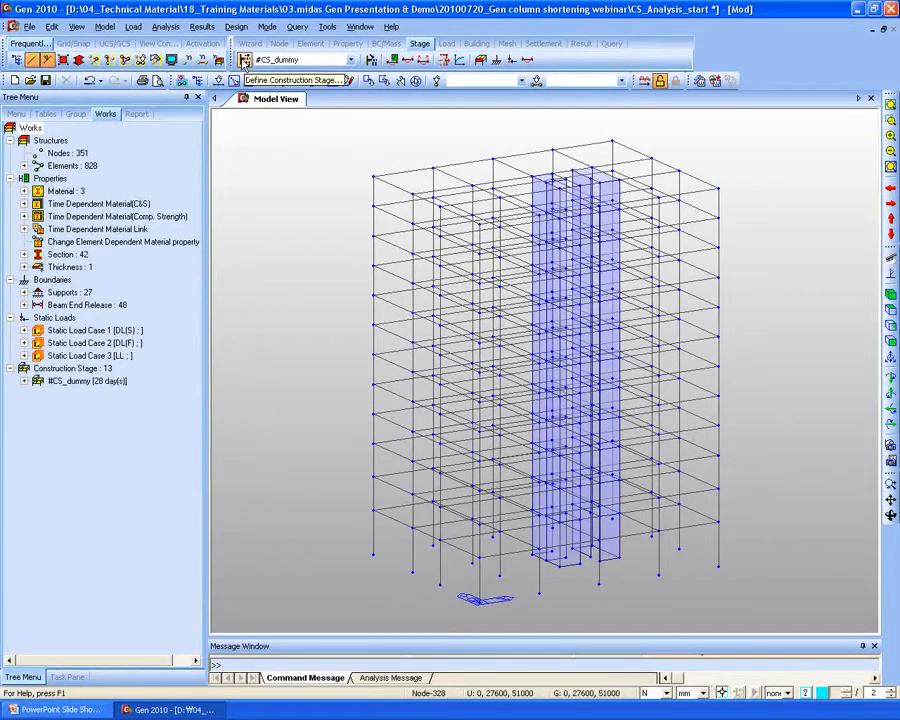
Open the construction stage list and bring up the definition of stage #CS01.
{"action": "left_click", "coordinate": [133, 26]}
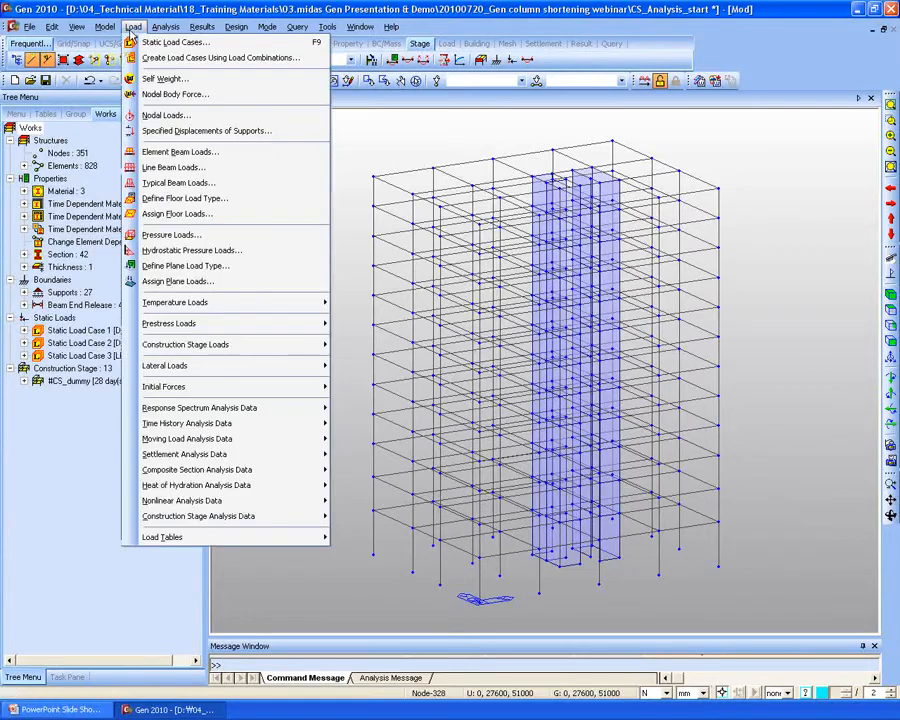
{"action": "mouse_move", "coordinate": [216, 524]}
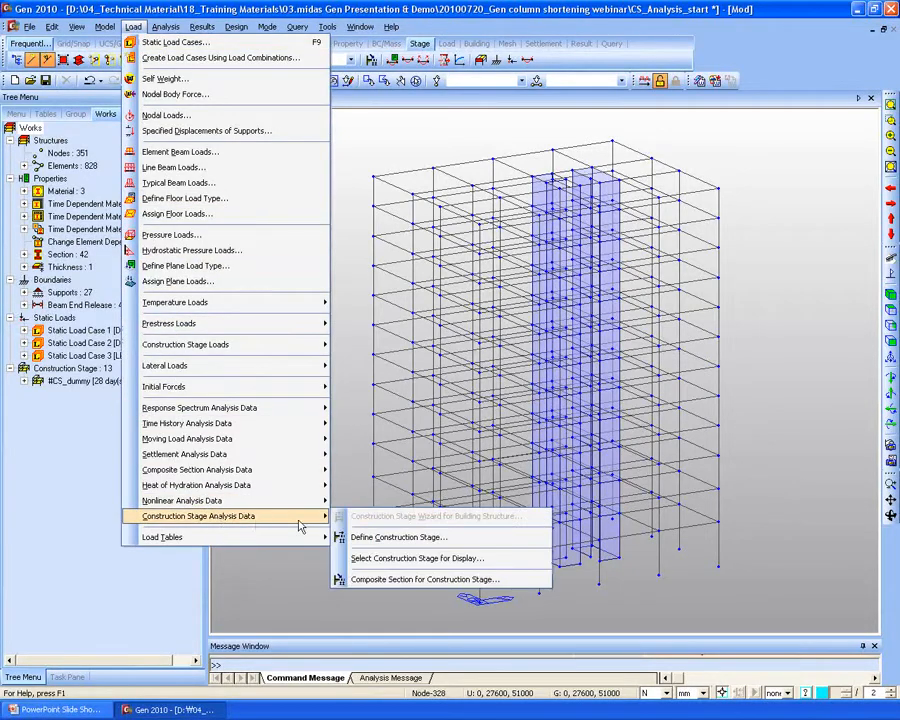
{"action": "left_click", "coordinate": [419, 541]}
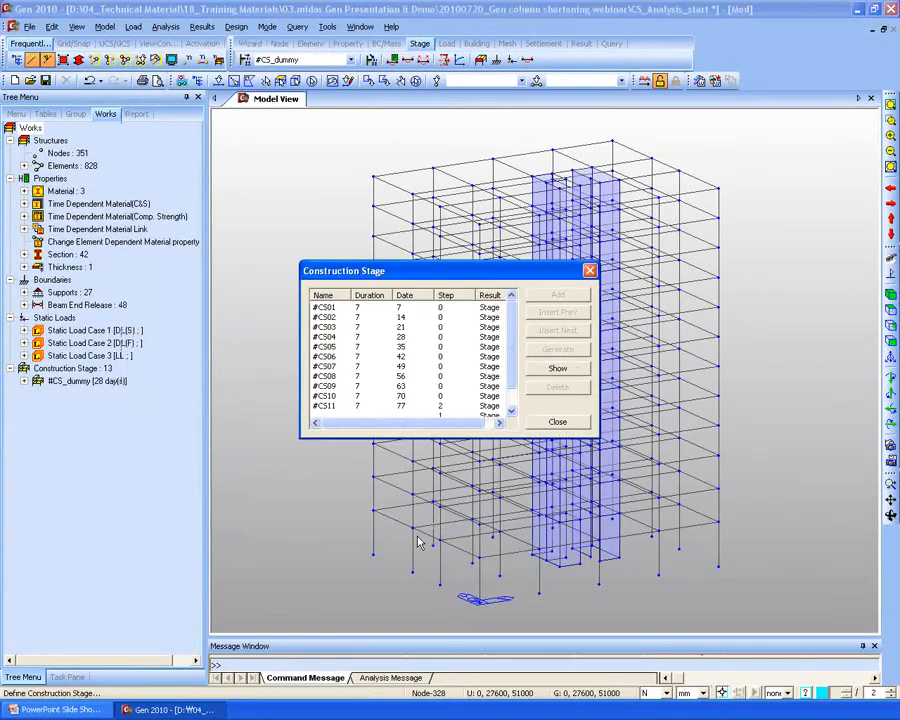
{"action": "left_click_drag", "start_coordinate": [397, 261], "coordinate": [330, 122]}
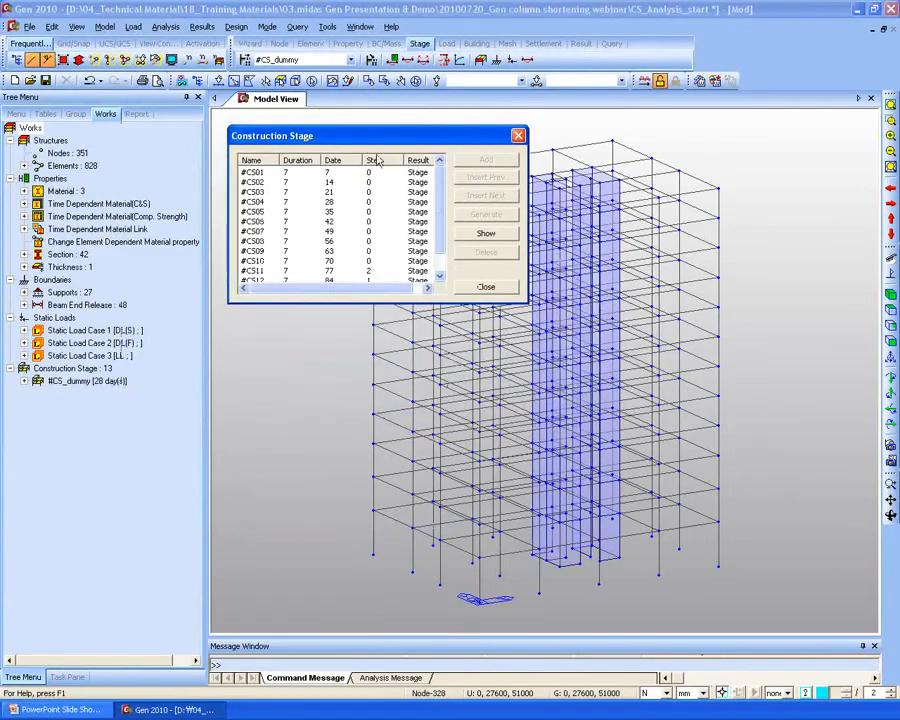
{"action": "double_click", "coordinate": [326, 167]}
{"action": "left_click_drag", "start_coordinate": [344, 14], "coordinate": [341, 41]}
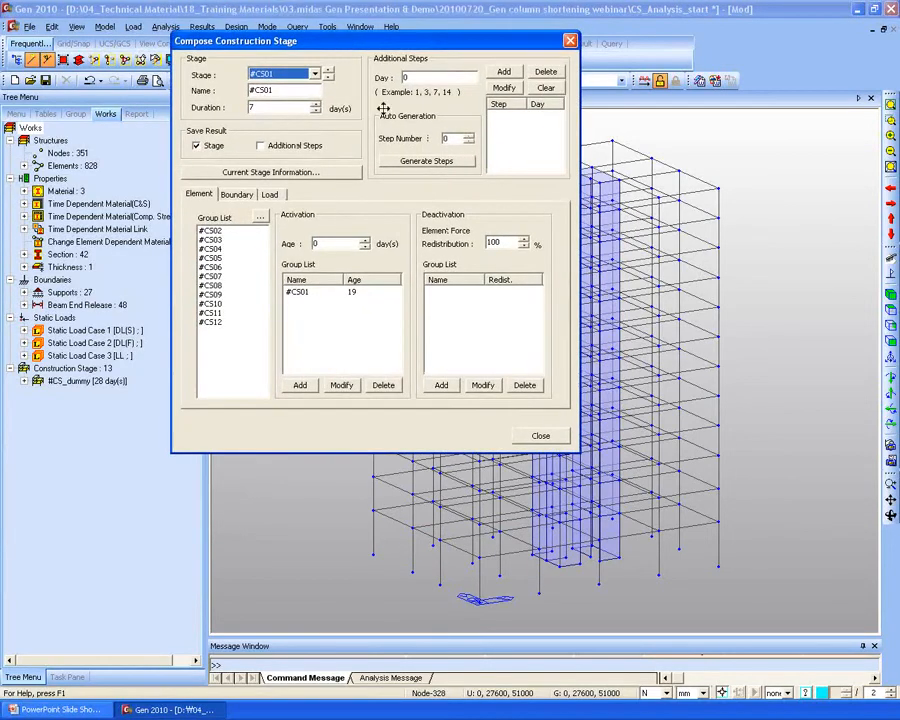
Examine the element, boundary and load groups activated in stage #CS01, and close the stage definitions.
{"action": "left_click", "coordinate": [303, 292]}
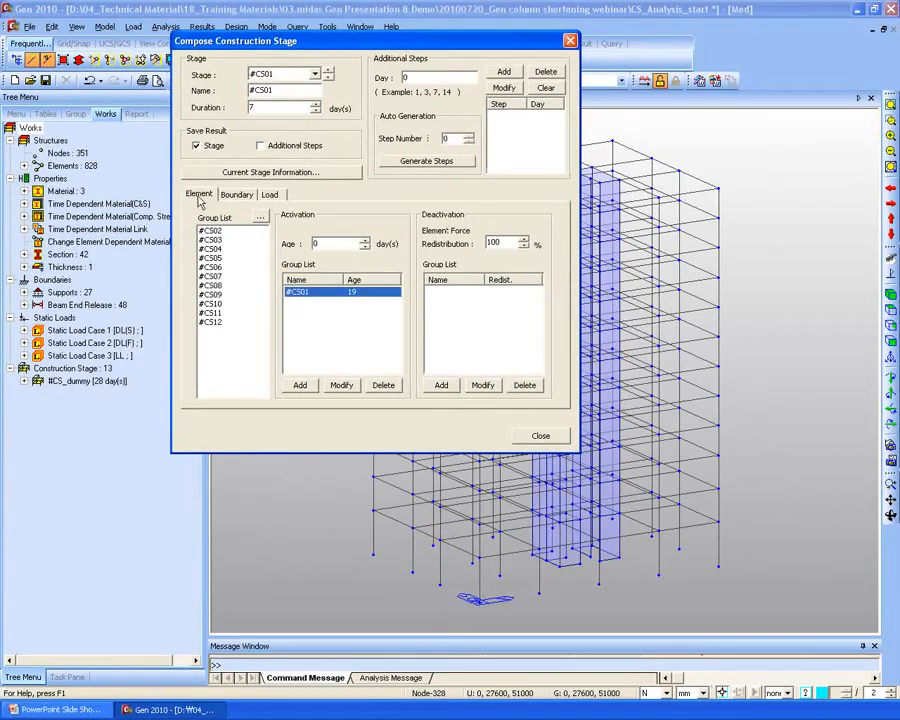
{"action": "left_click", "coordinate": [234, 195]}
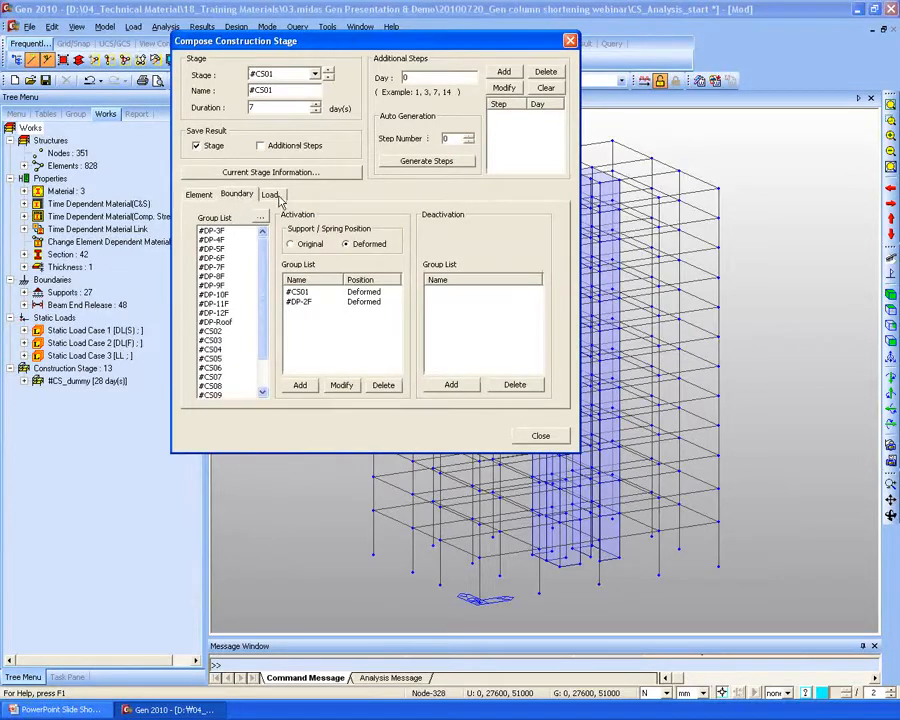
{"action": "left_click", "coordinate": [272, 195]}
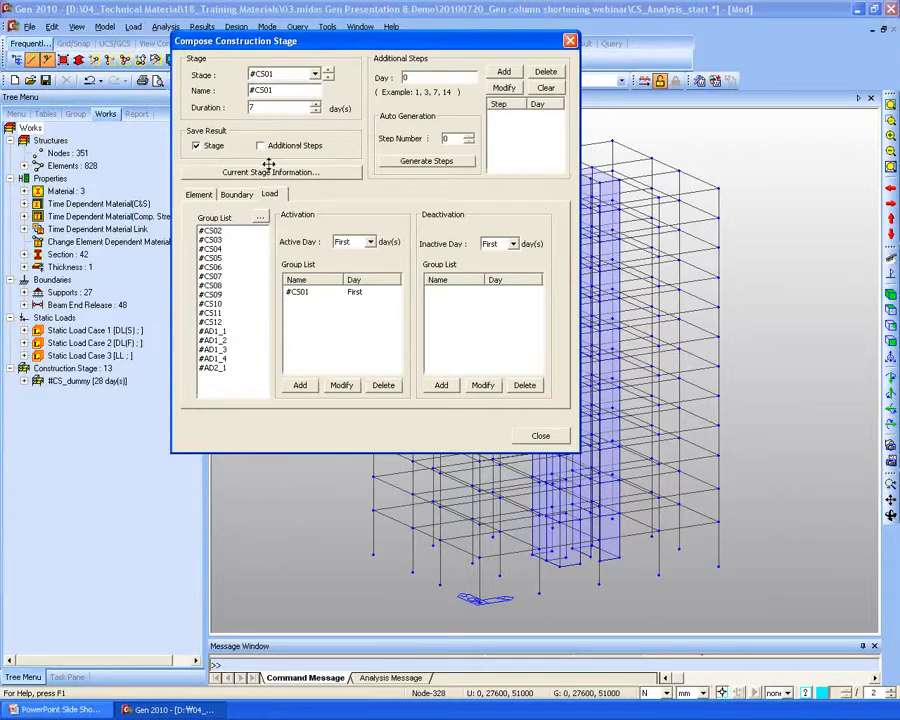
{"action": "left_click", "coordinate": [232, 257]}
{"action": "left_click", "coordinate": [231, 320]}
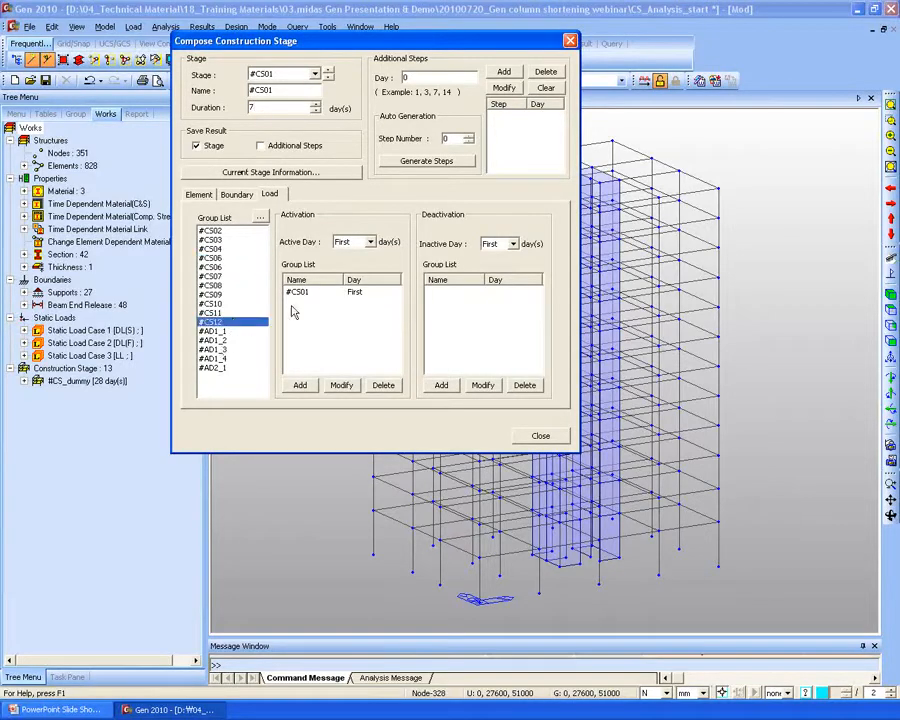
{"action": "key", "text": "Up"}
{"action": "key", "text": "Up"}
{"action": "key", "text": "Up"}
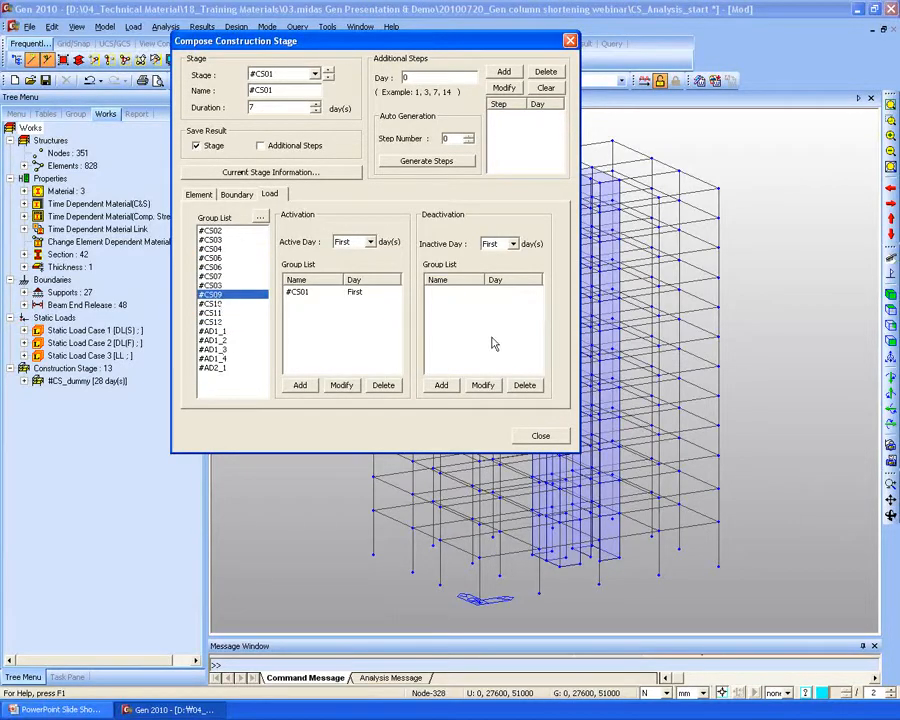
{"action": "left_click", "coordinate": [540, 435]}
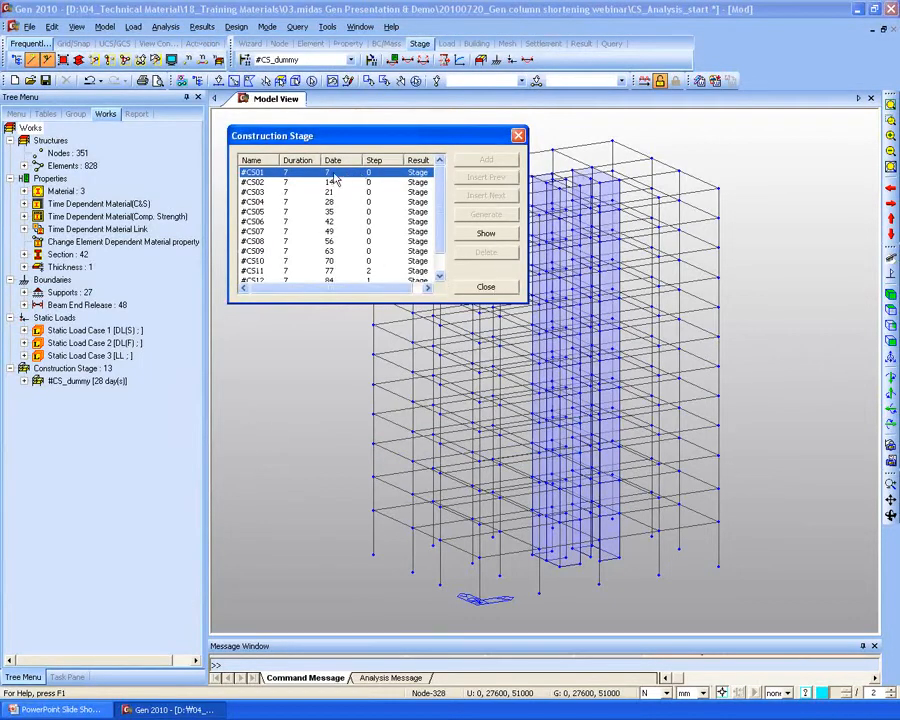
{"action": "left_click", "coordinate": [470, 285]}
Switch the displayed construction stage to Base so the stages can be edited.
{"action": "left_click", "coordinate": [277, 60]}
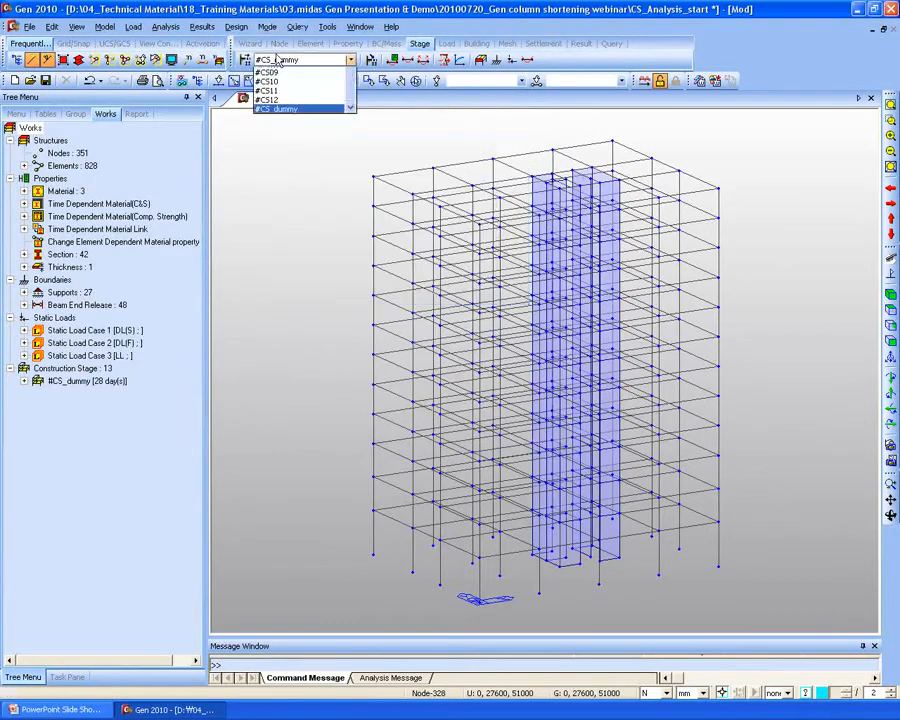
{"action": "scroll", "coordinate": [322, 97], "scroll_direction": "up", "scroll_amount": 2}
{"action": "left_click", "coordinate": [283, 73]}
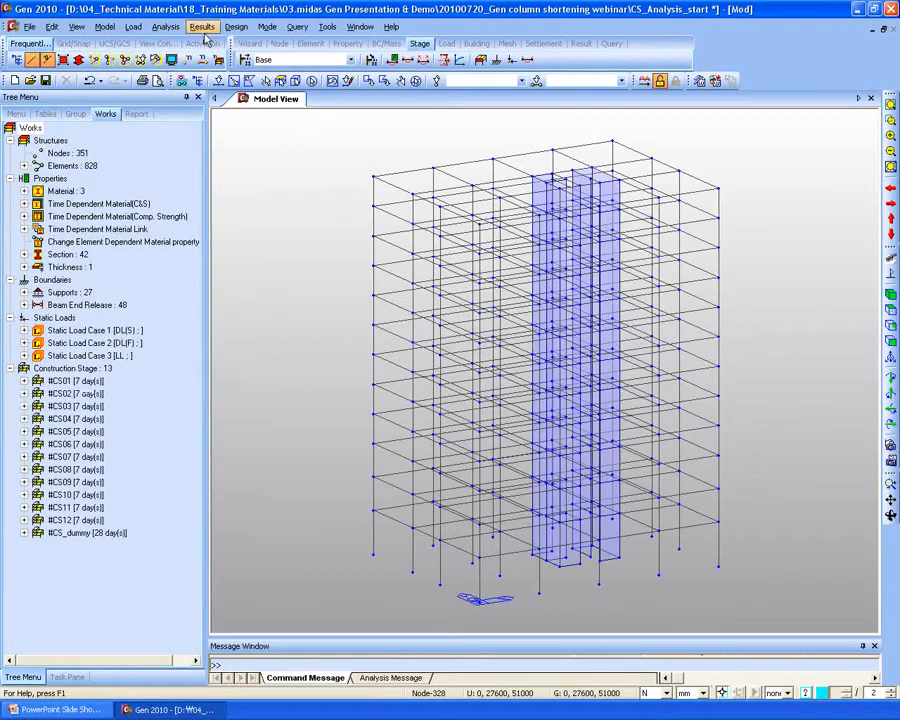
Add a construction stage named "2years later" with a duration of 730 days and close the stage list.
{"action": "left_click", "coordinate": [245, 61]}
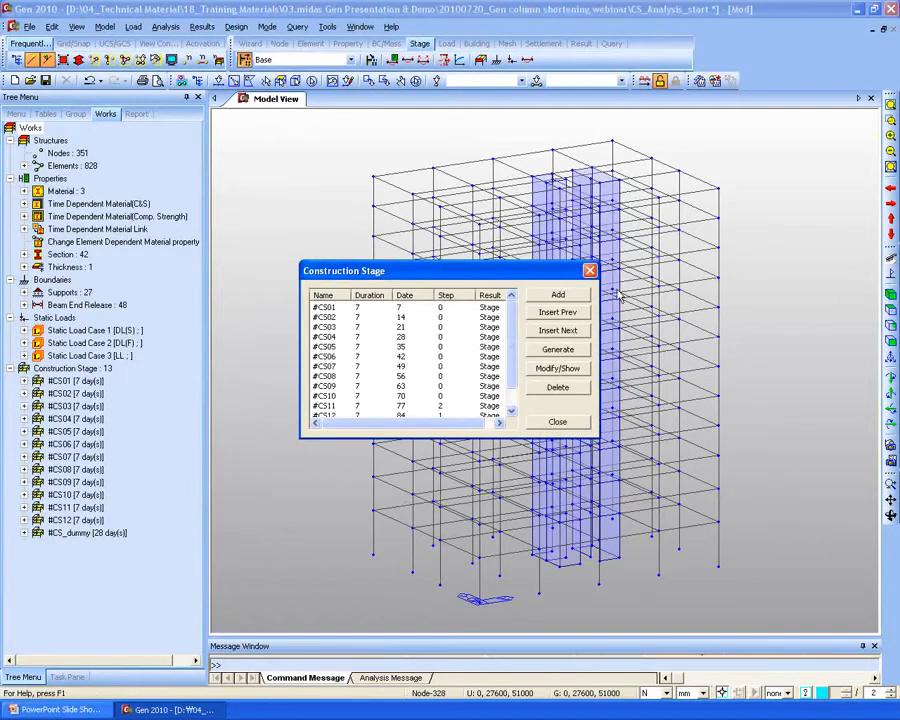
{"action": "left_click", "coordinate": [576, 295]}
{"action": "left_click_drag", "start_coordinate": [437, 163], "coordinate": [343, 137]}
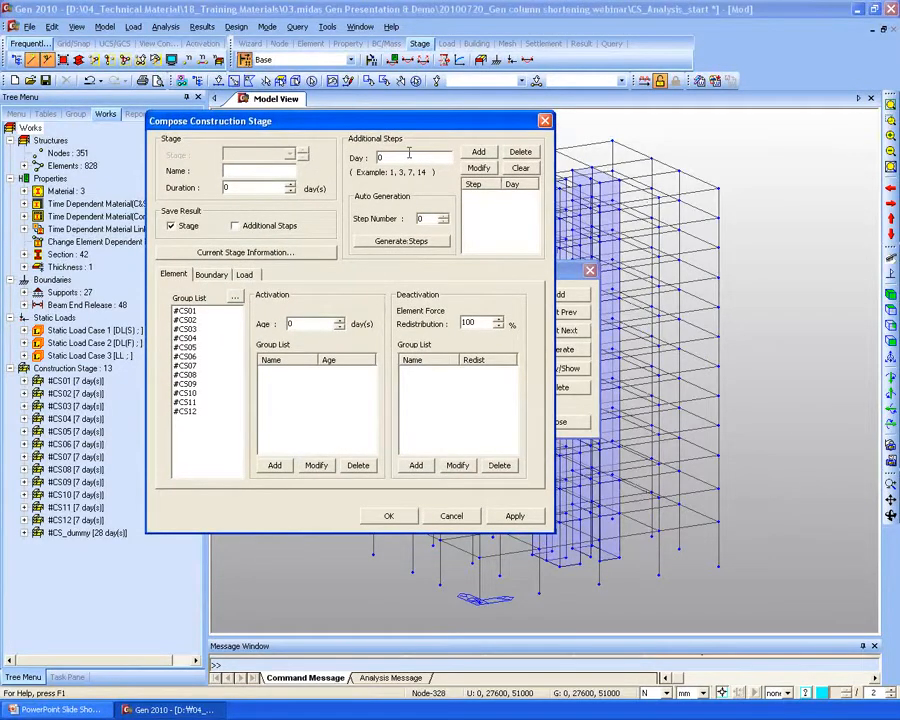
{"action": "left_click", "coordinate": [268, 172]}
{"action": "key", "text": "Tab"}
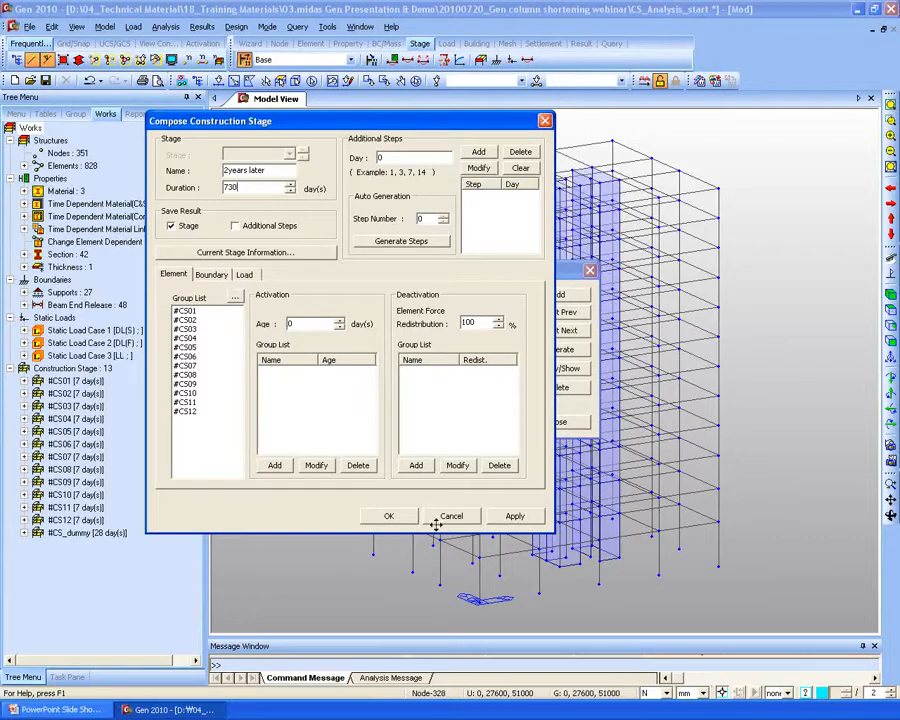
{"action": "left_click", "coordinate": [392, 516]}
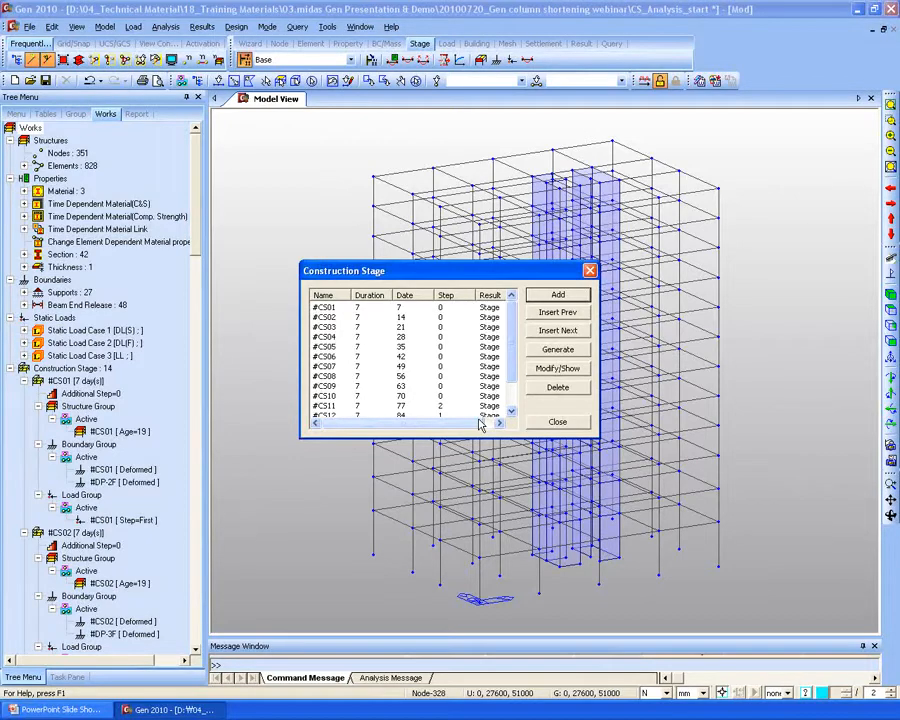
{"action": "left_click", "coordinate": [557, 421]}
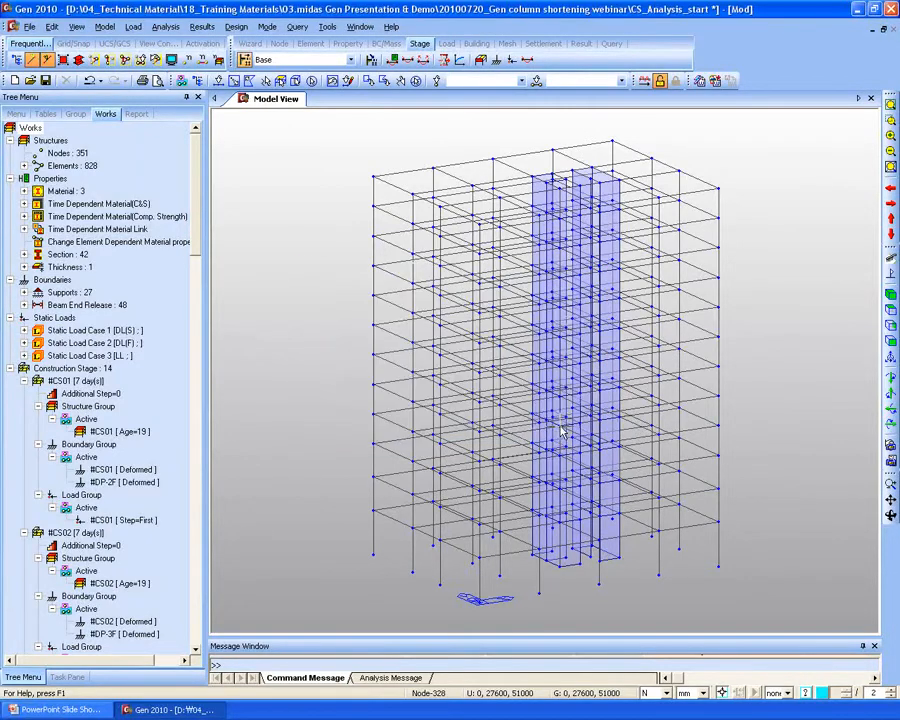
Open the construction stage analysis control data.
{"action": "left_click", "coordinate": [166, 26]}
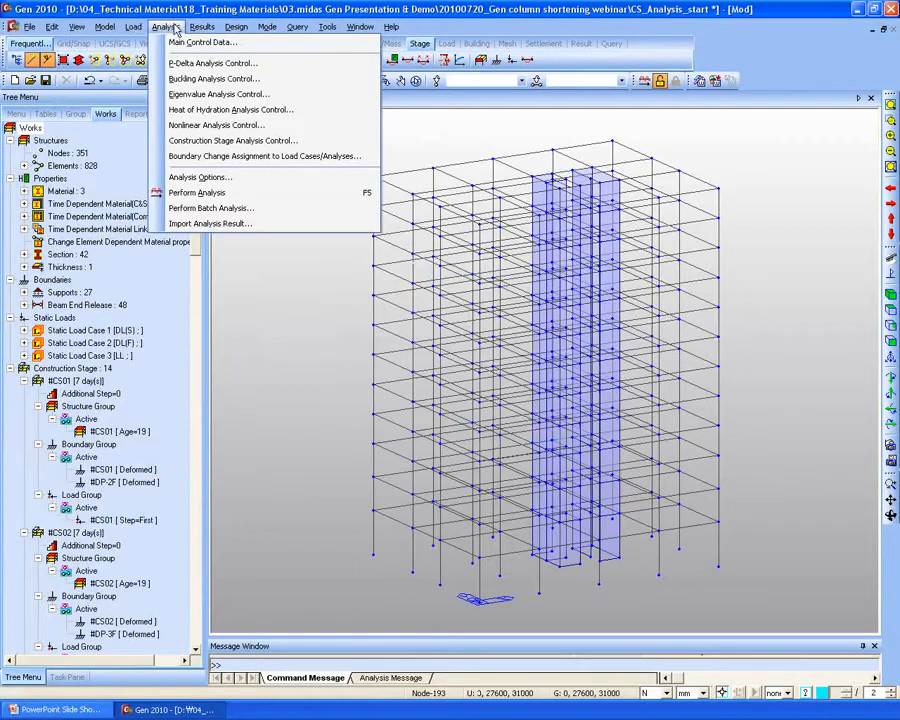
{"action": "left_click", "coordinate": [232, 140]}
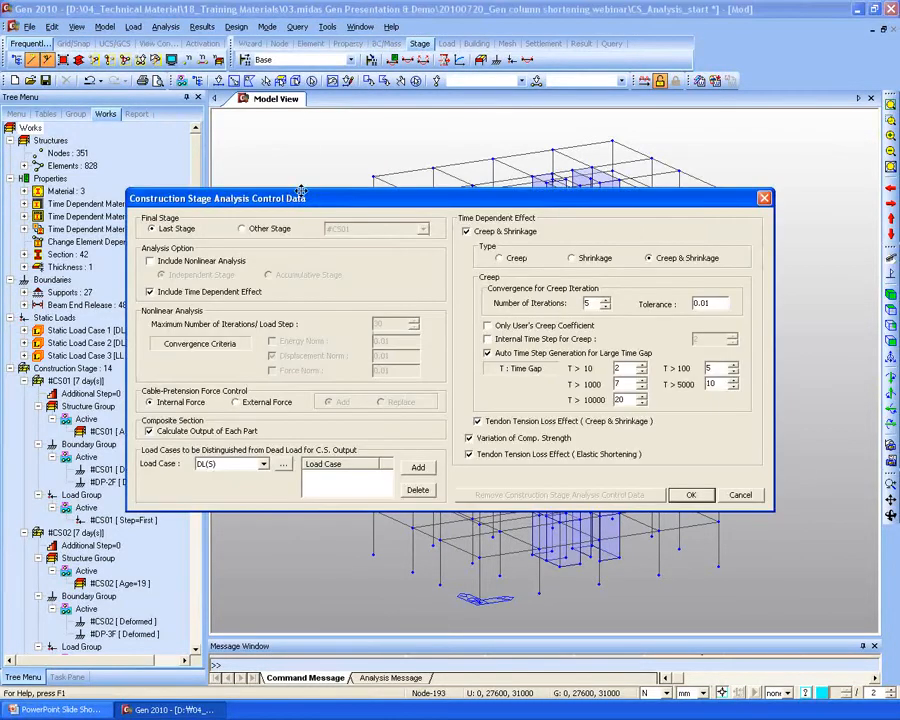
{"action": "left_click_drag", "start_coordinate": [301, 191], "coordinate": [275, 133]}
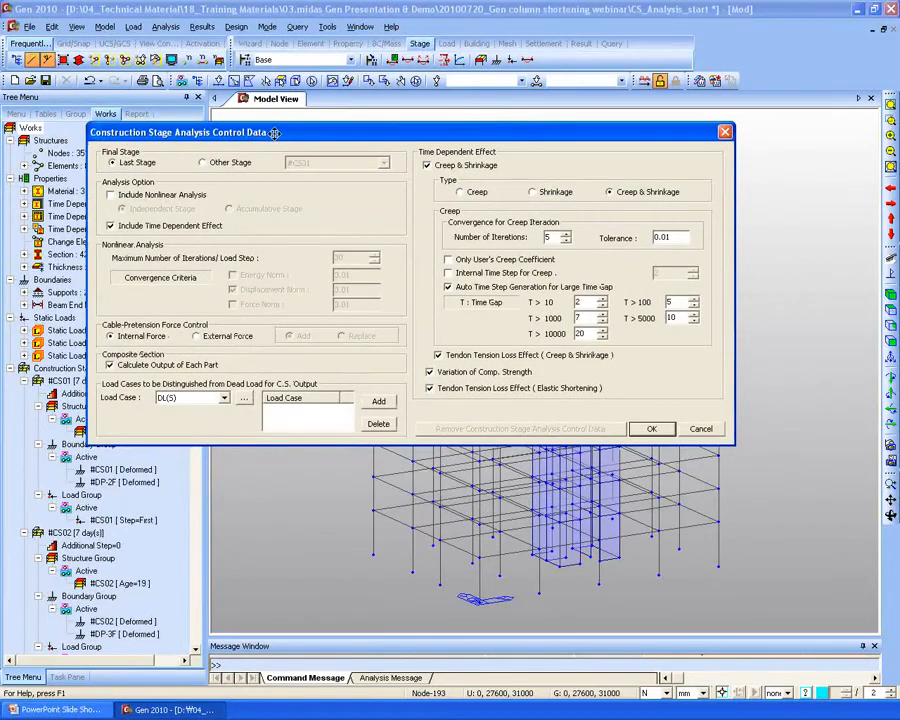
Try #CS06 as the final stage and the nonlinear analysis option, and restore Last Stage with the time dependent effect included.
{"action": "left_click", "coordinate": [225, 164]}
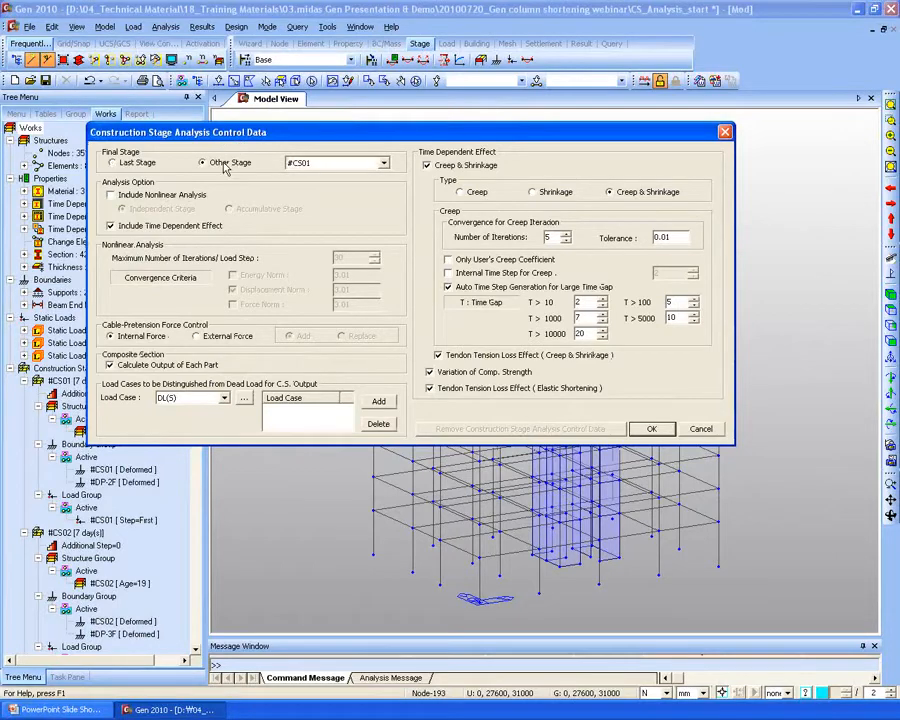
{"action": "left_click", "coordinate": [330, 163]}
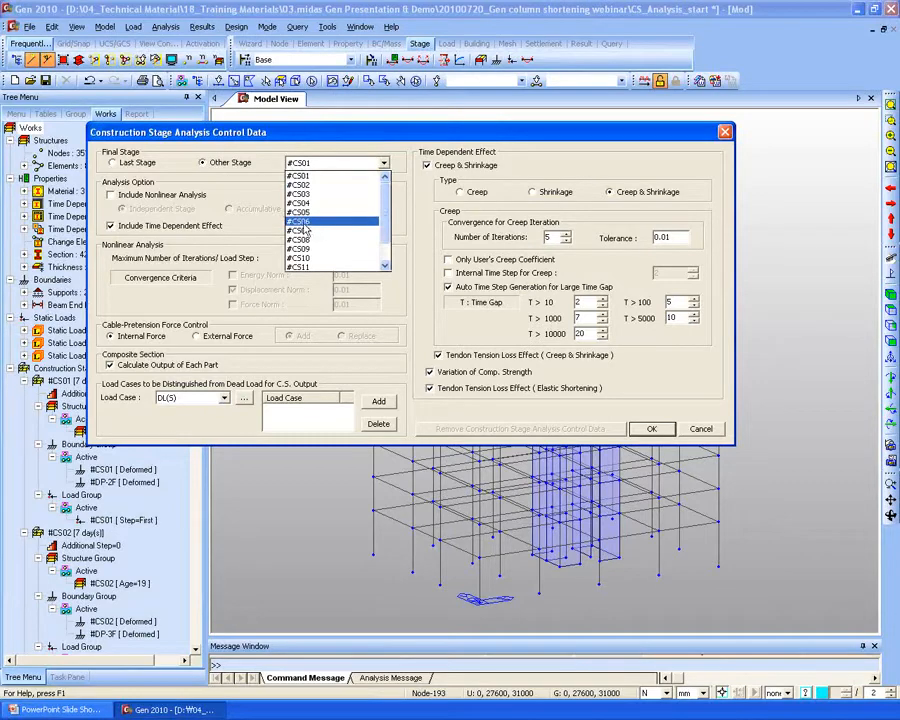
{"action": "left_click", "coordinate": [300, 221]}
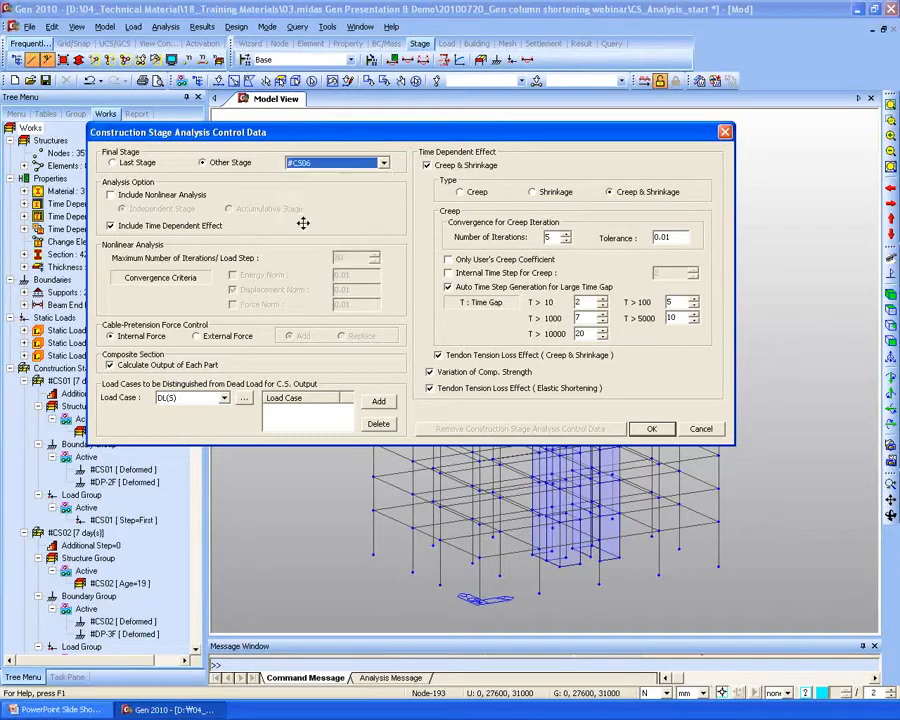
{"action": "left_click", "coordinate": [252, 167]}
{"action": "left_click", "coordinate": [306, 163]}
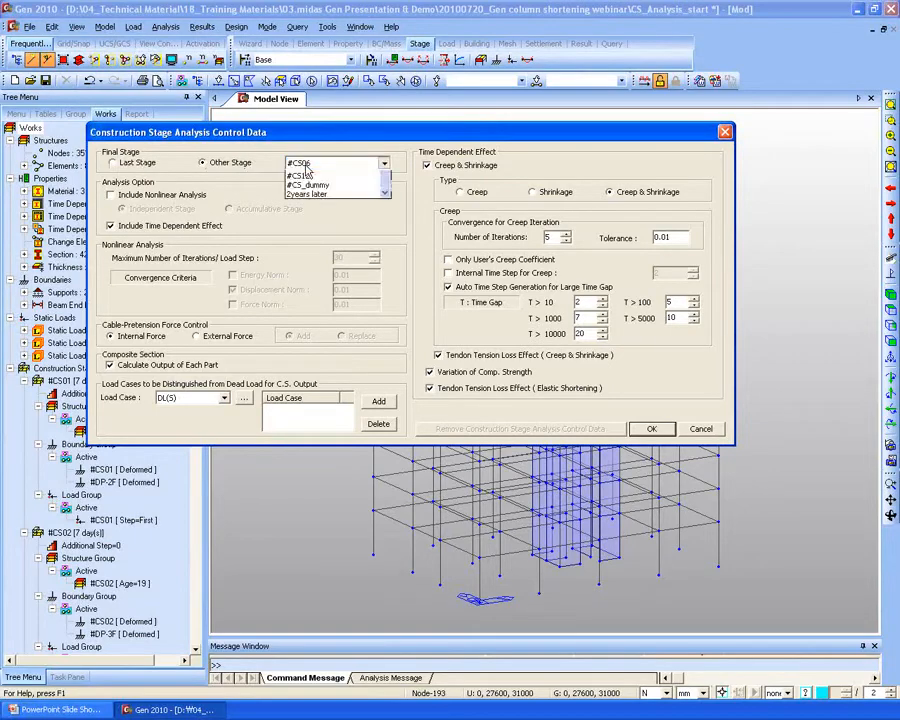
{"action": "left_click", "coordinate": [307, 170]}
{"action": "left_click", "coordinate": [114, 163]}
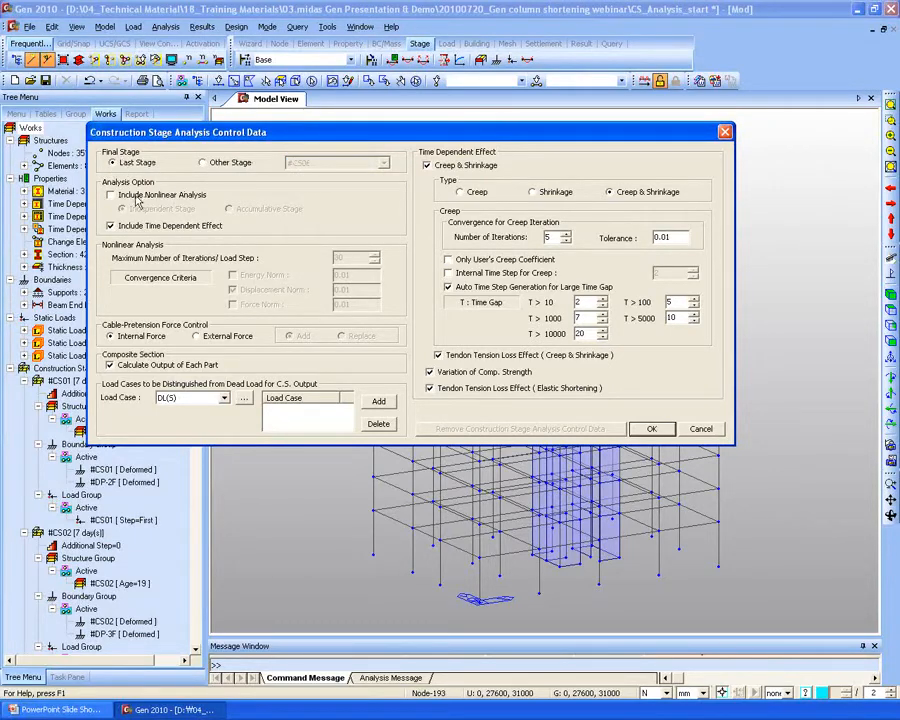
{"action": "left_click", "coordinate": [134, 196]}
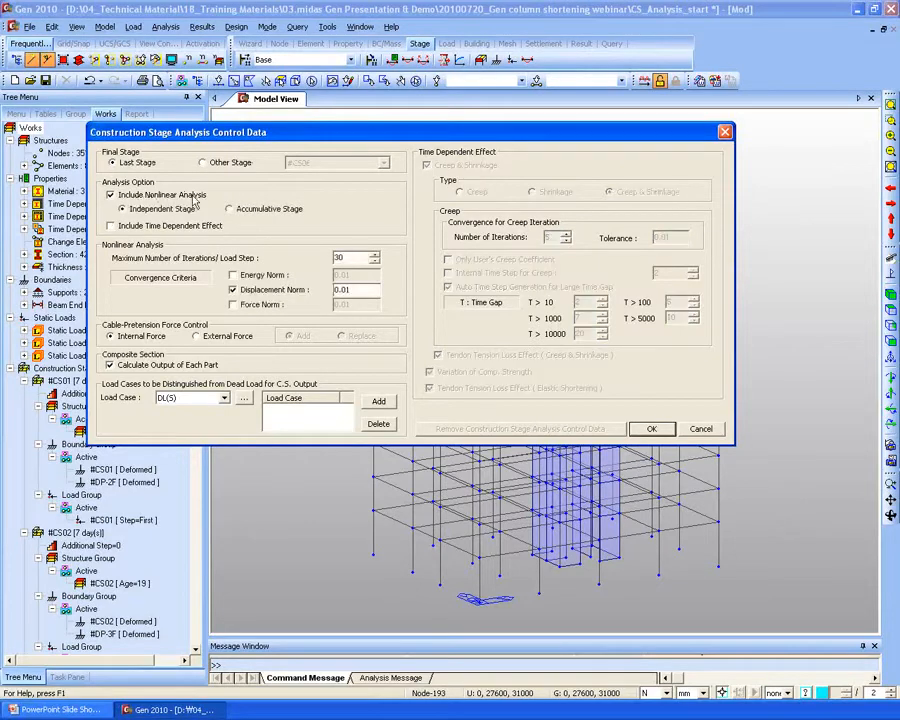
{"action": "left_click", "coordinate": [128, 228]}
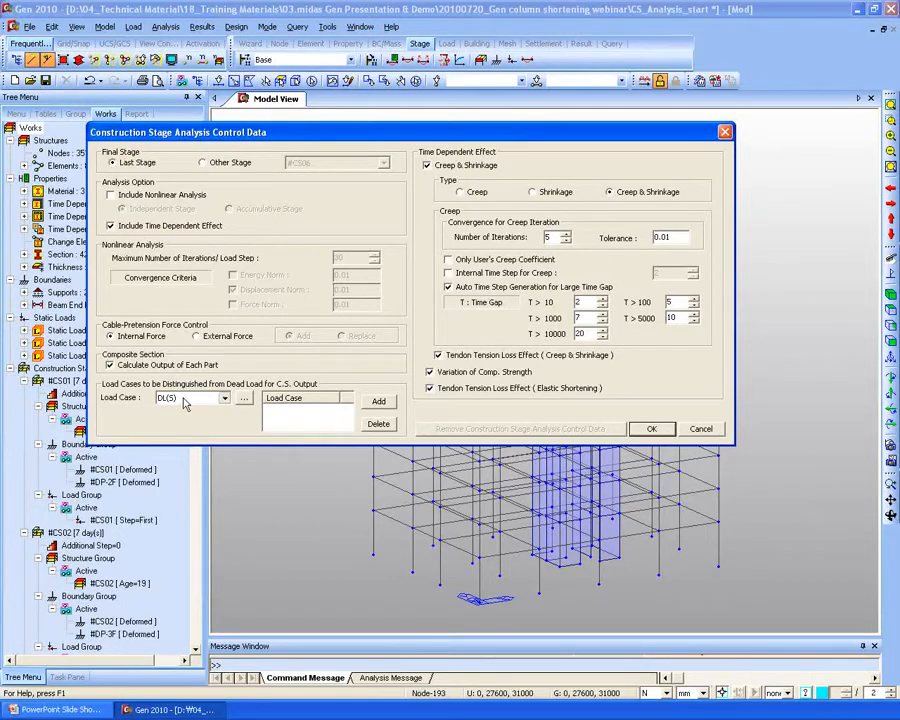
Add load case LL to the load cases distinguished from dead load for construction stage output.
{"action": "left_click", "coordinate": [184, 404]}
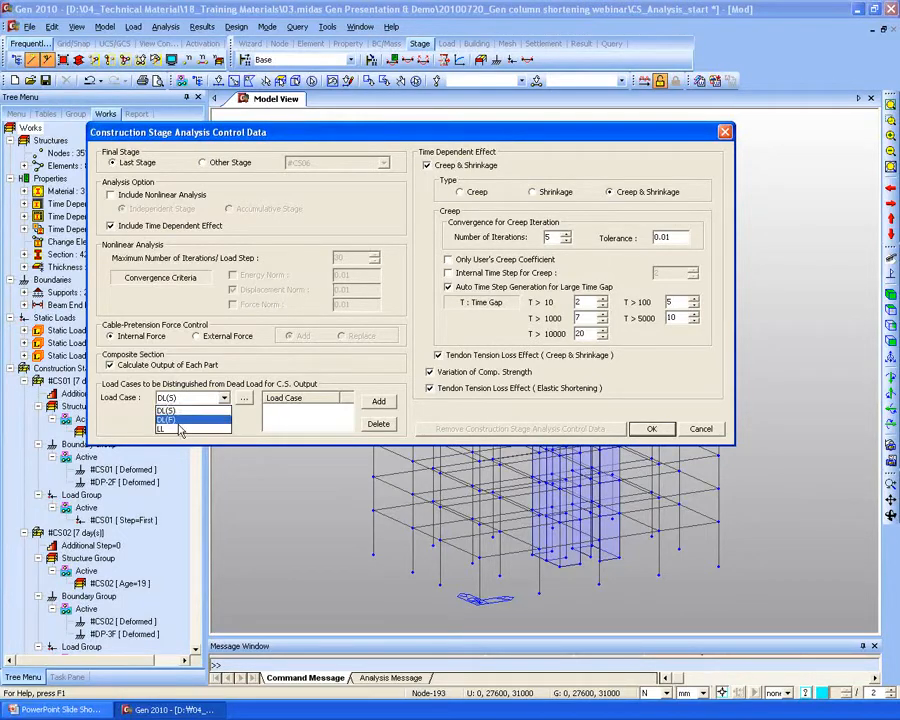
{"action": "left_click", "coordinate": [165, 428]}
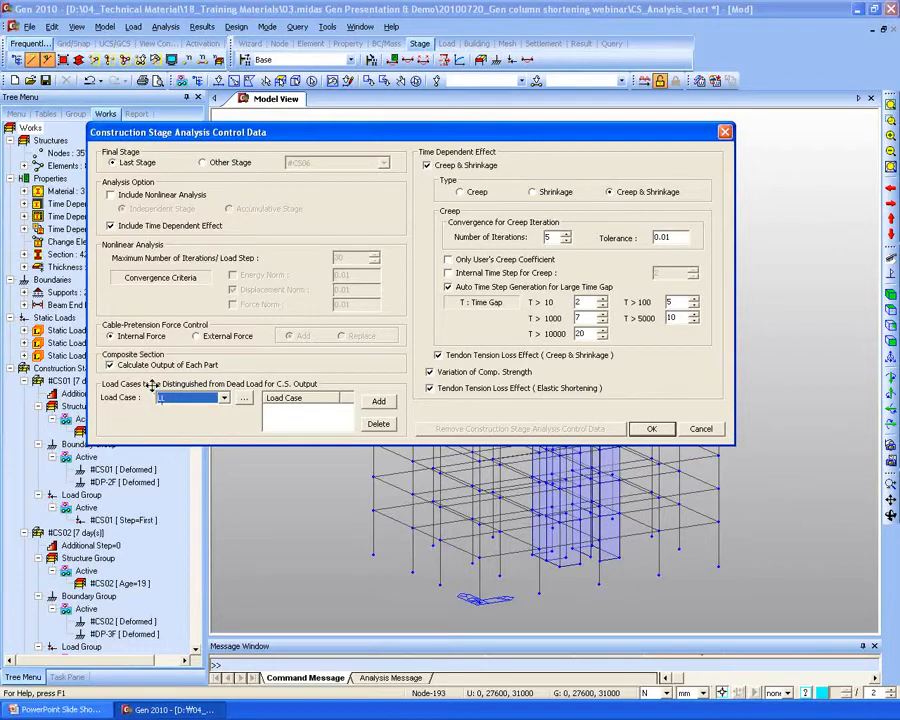
{"action": "left_click", "coordinate": [379, 401]}
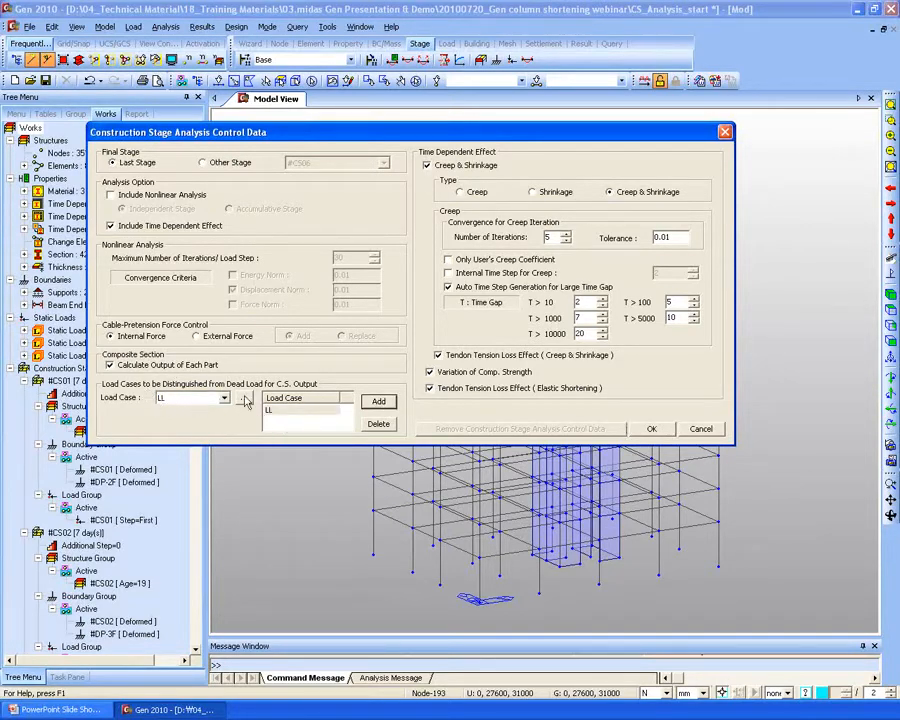
{"action": "left_click", "coordinate": [222, 398]}
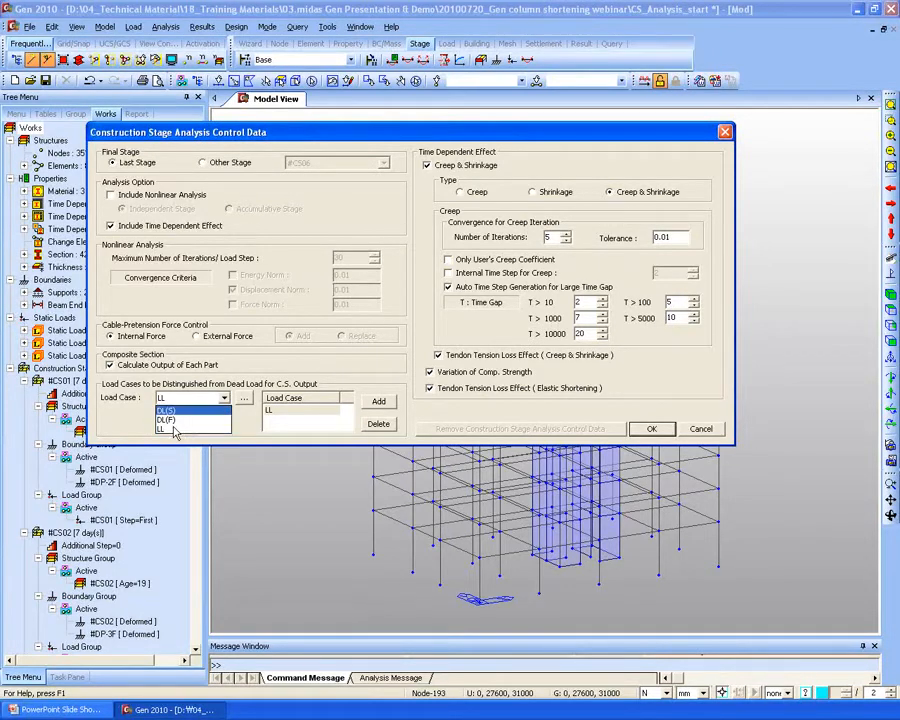
{"action": "left_click", "coordinate": [166, 428]}
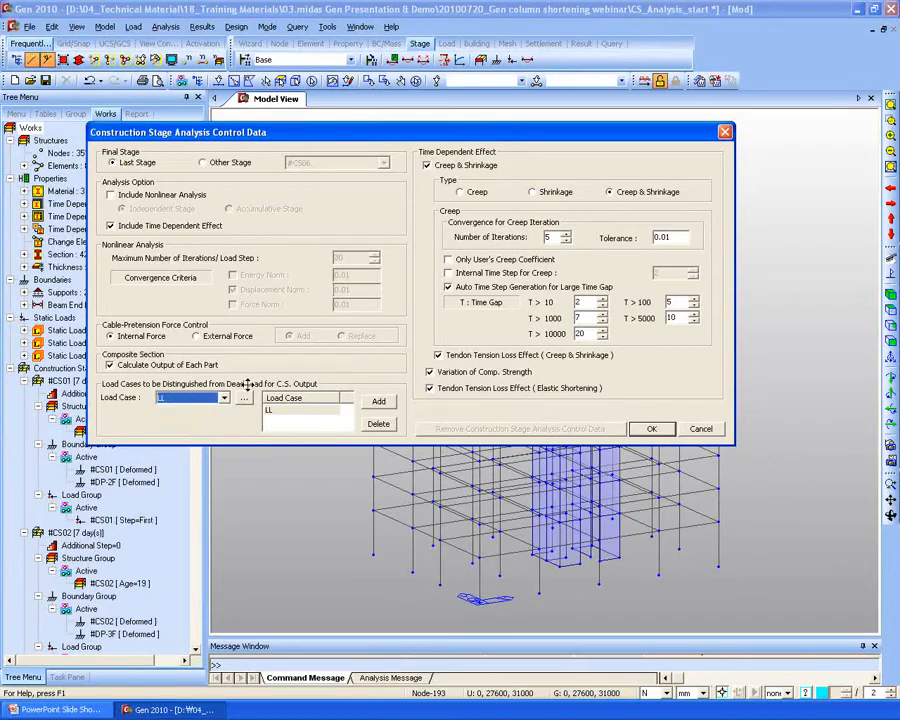
{"action": "left_click", "coordinate": [200, 398]}
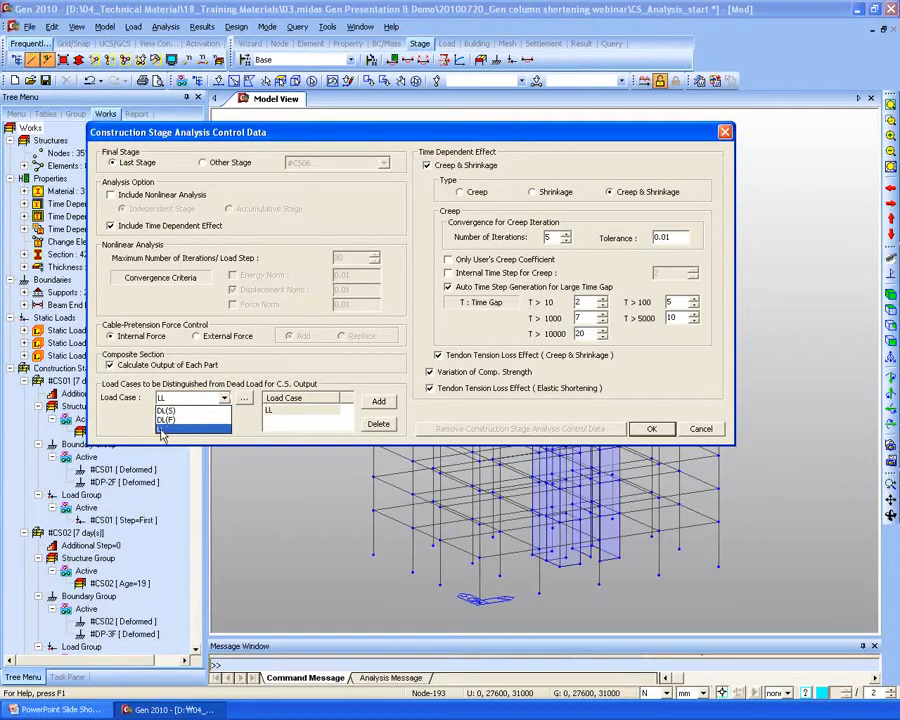
{"action": "left_click", "coordinate": [290, 414]}
{"action": "left_click", "coordinate": [285, 411]}
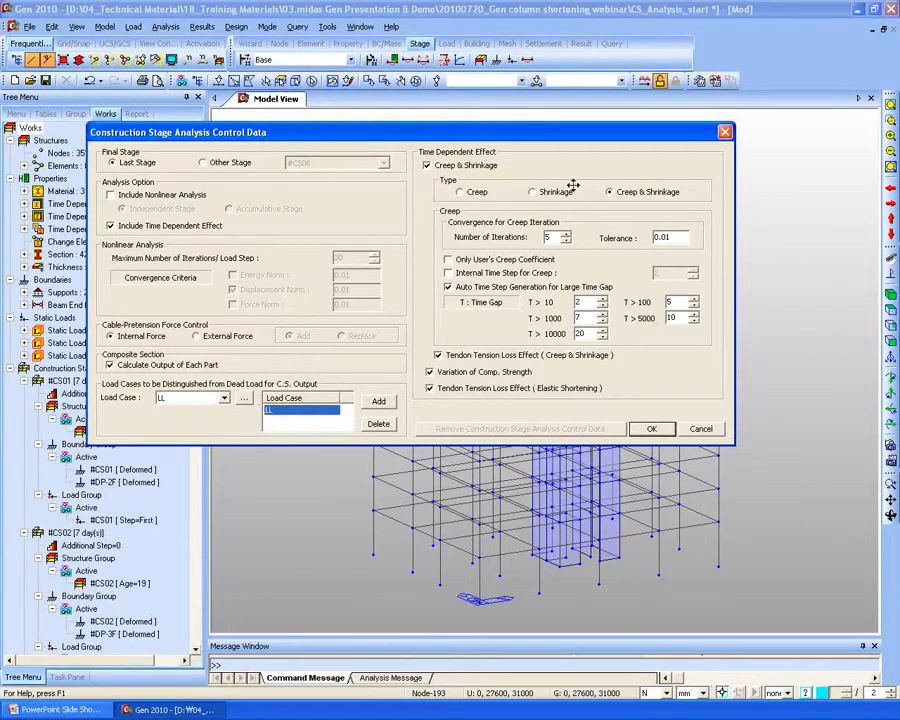
Keep the Creep & Shrinkage type, accept the construction stage analysis control data and save the model.
{"action": "left_click_drag", "start_coordinate": [644, 201], "coordinate": [650, 199]}
{"action": "left_click", "coordinate": [643, 191]}
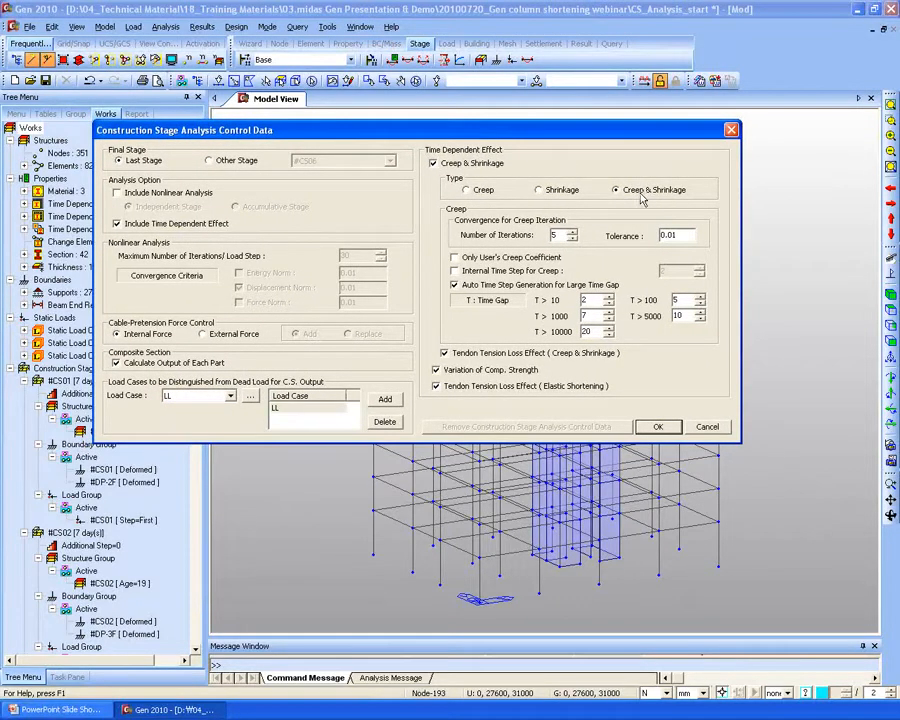
{"action": "left_click", "coordinate": [660, 425]}
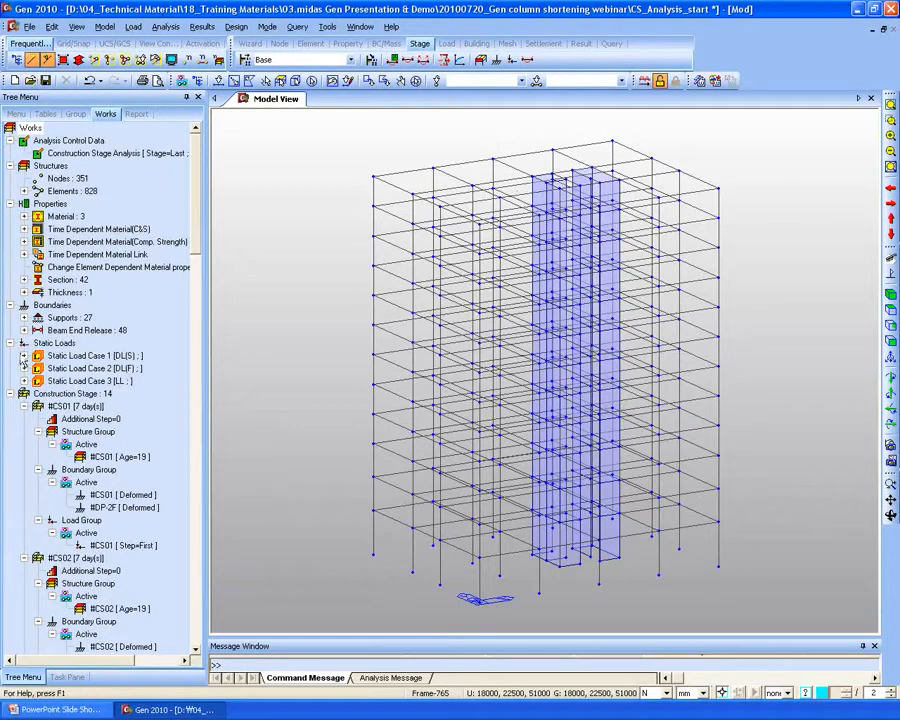
{"action": "left_click", "coordinate": [45, 81]}
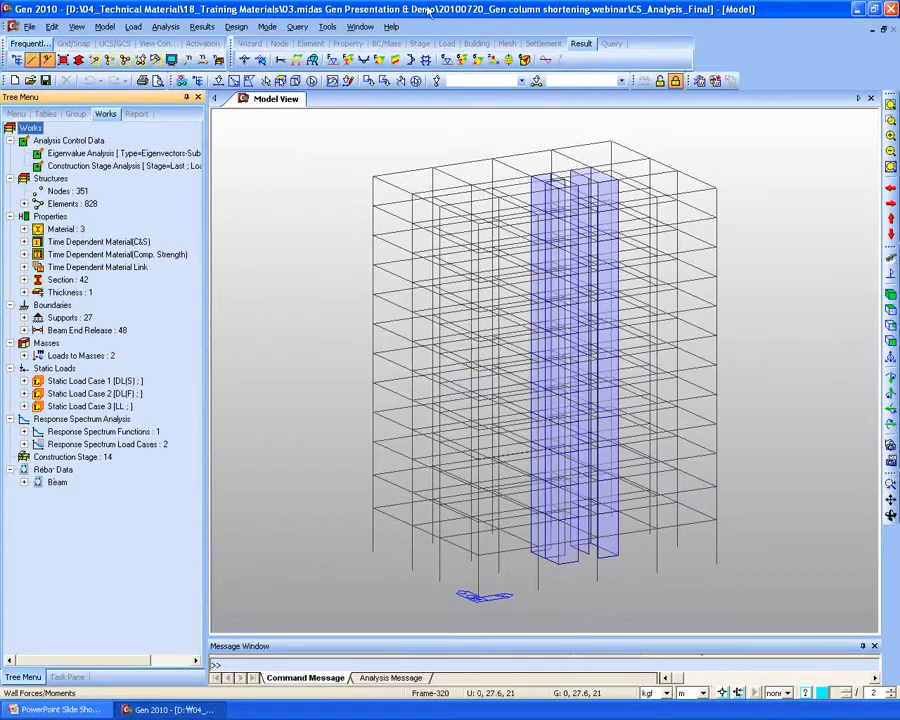
Step the CS_Analysis_Final model through its construction stages from #CS02 to #CS08 to view the building sequence.
{"action": "left_click", "coordinate": [421, 47]}
{"action": "left_click", "coordinate": [293, 60]}
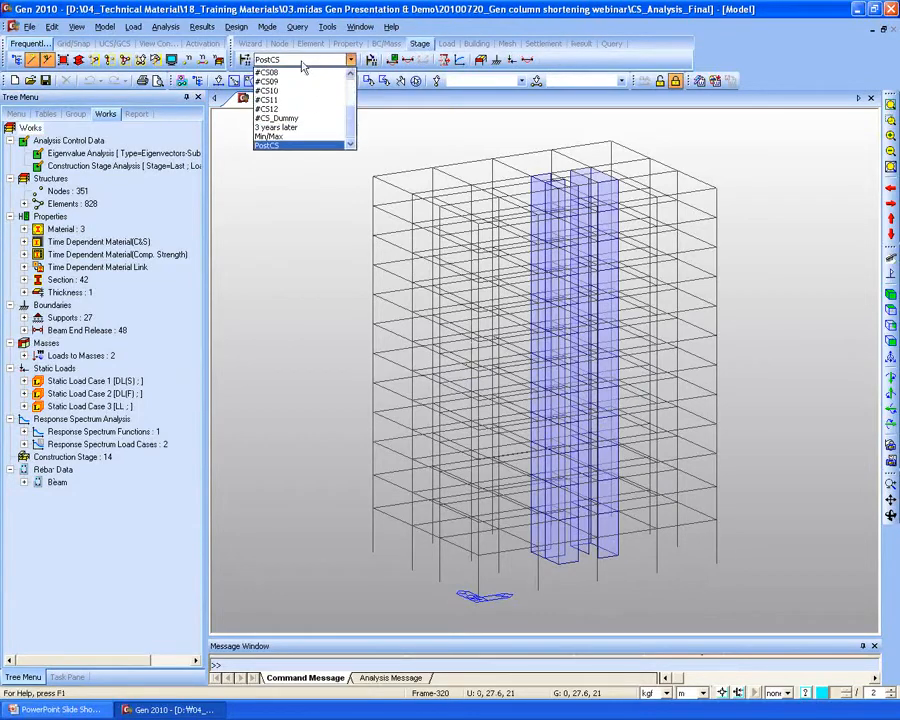
{"action": "left_click", "coordinate": [402, 6]}
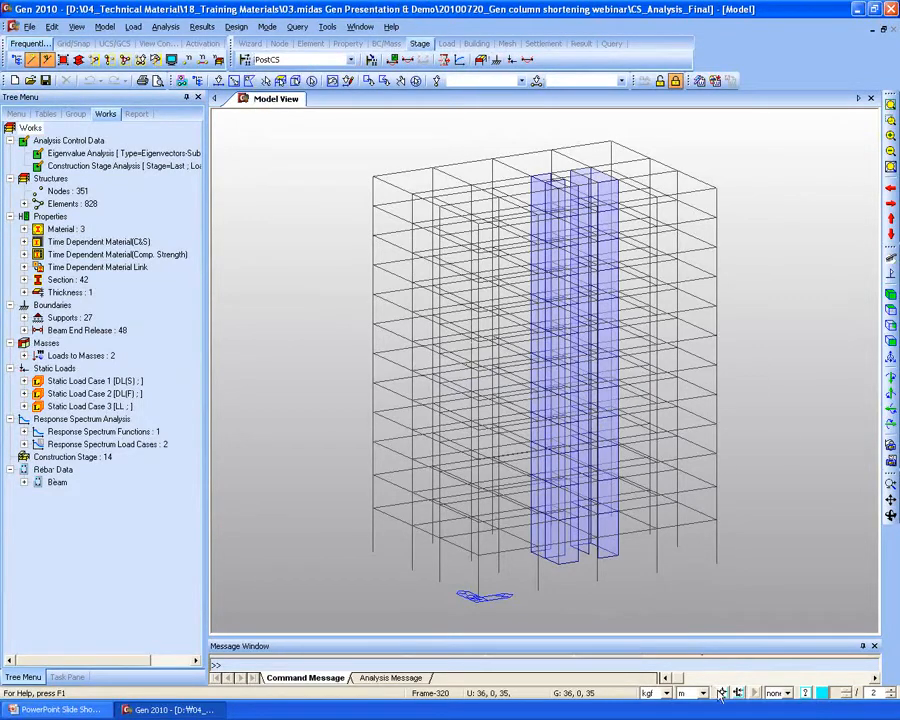
{"action": "left_click", "coordinate": [305, 61]}
{"action": "scroll", "coordinate": [300, 62], "scroll_direction": "up", "scroll_amount": 2}
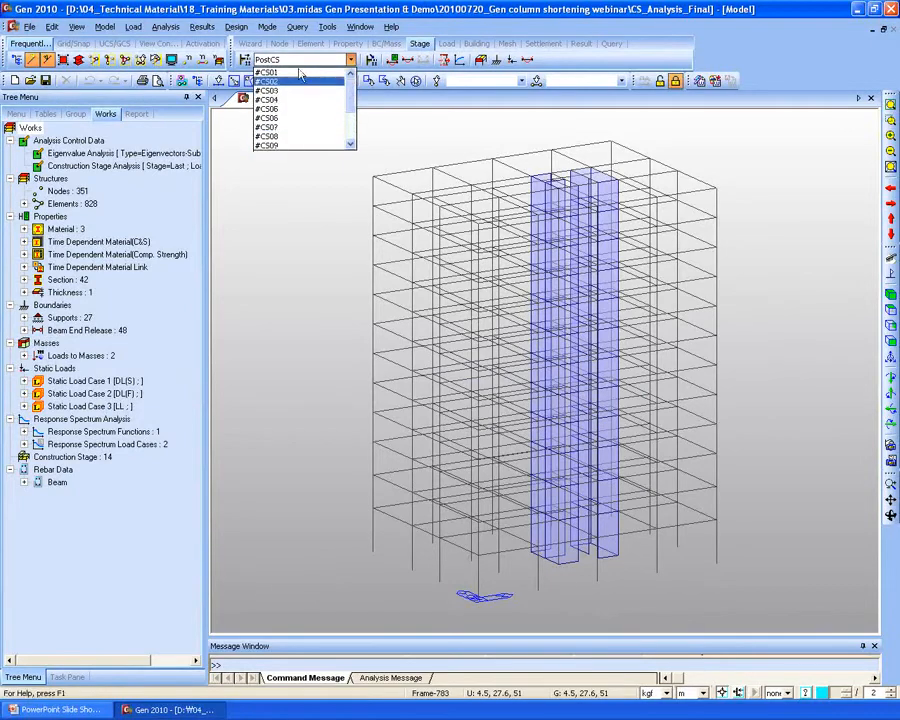
{"action": "left_click", "coordinate": [280, 81]}
{"action": "scroll", "coordinate": [284, 298], "scroll_direction": "down", "scroll_amount": 4}
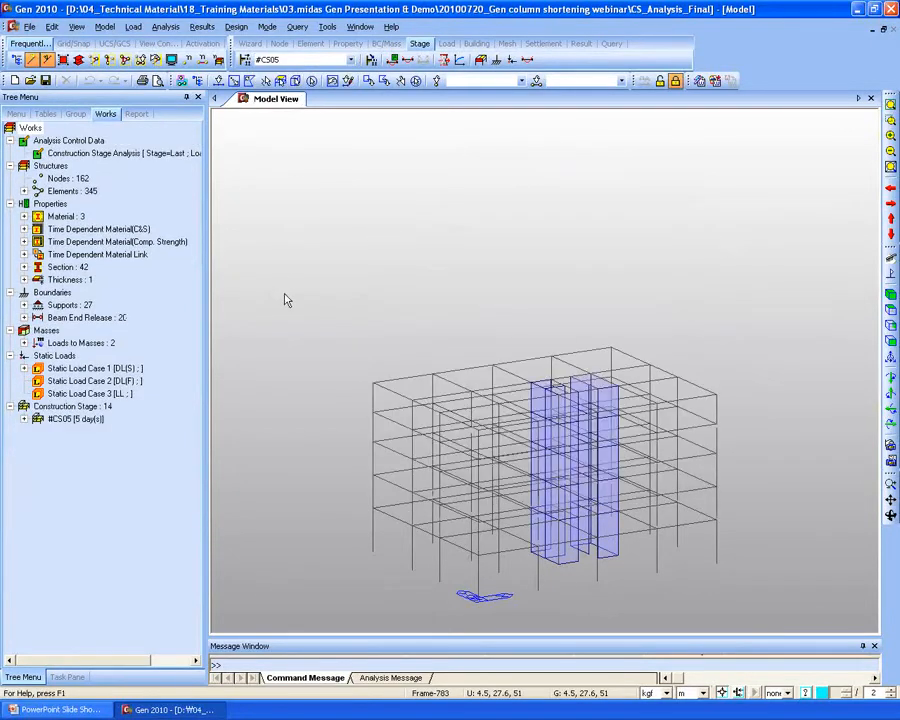
{"action": "scroll", "coordinate": [288, 304], "scroll_direction": "down", "scroll_amount": 2}
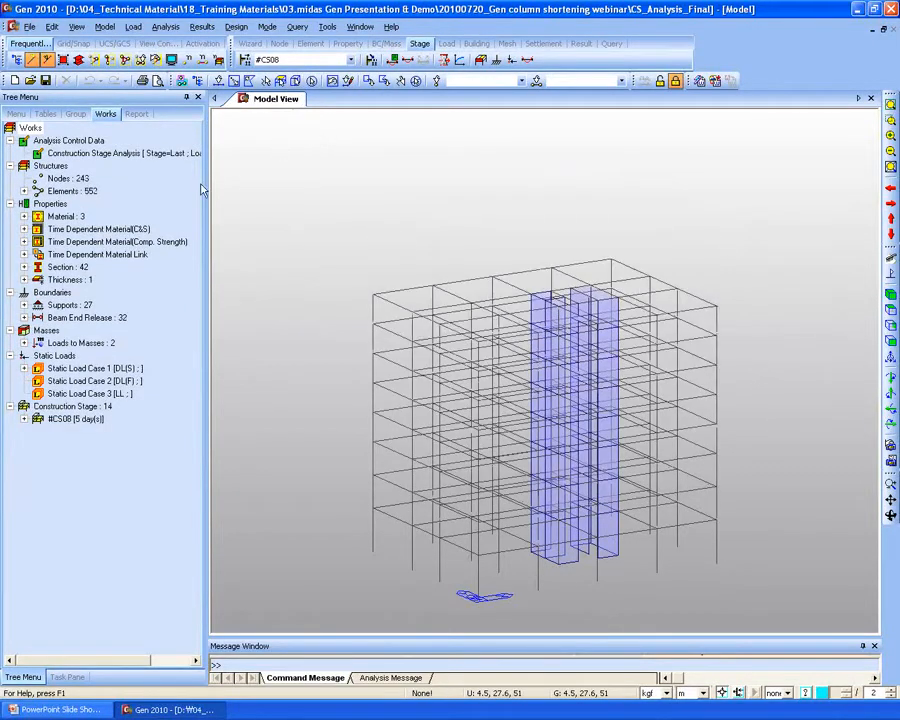
Open the beam force diagrams and set the current construction stage to #CS01.
{"action": "right_click", "coordinate": [270, 172]}
{"action": "mouse_move", "coordinate": [364, 208]}
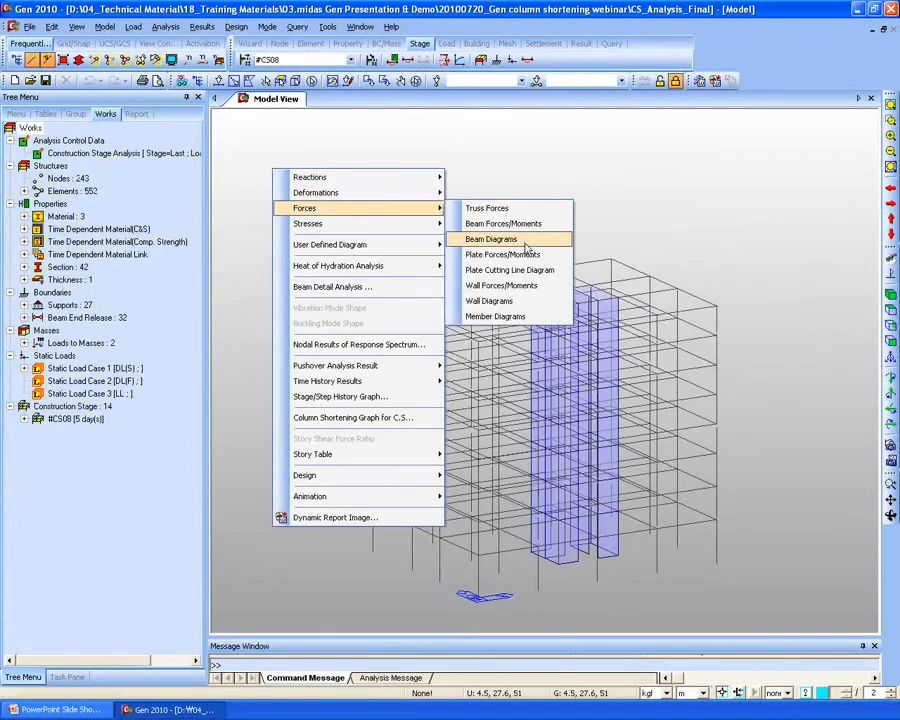
{"action": "left_click", "coordinate": [474, 237]}
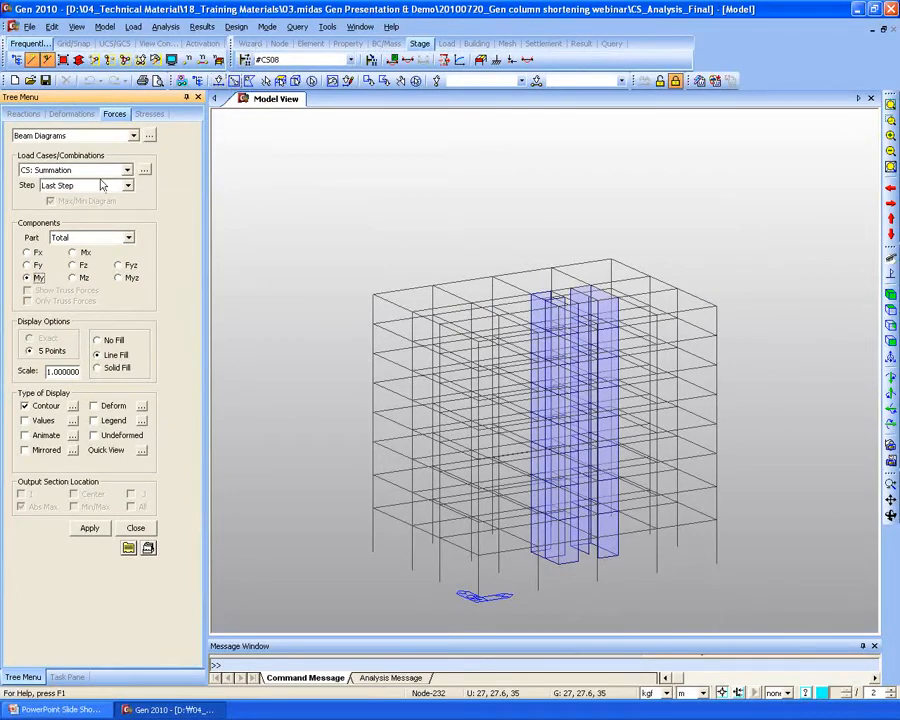
{"action": "left_click", "coordinate": [350, 59]}
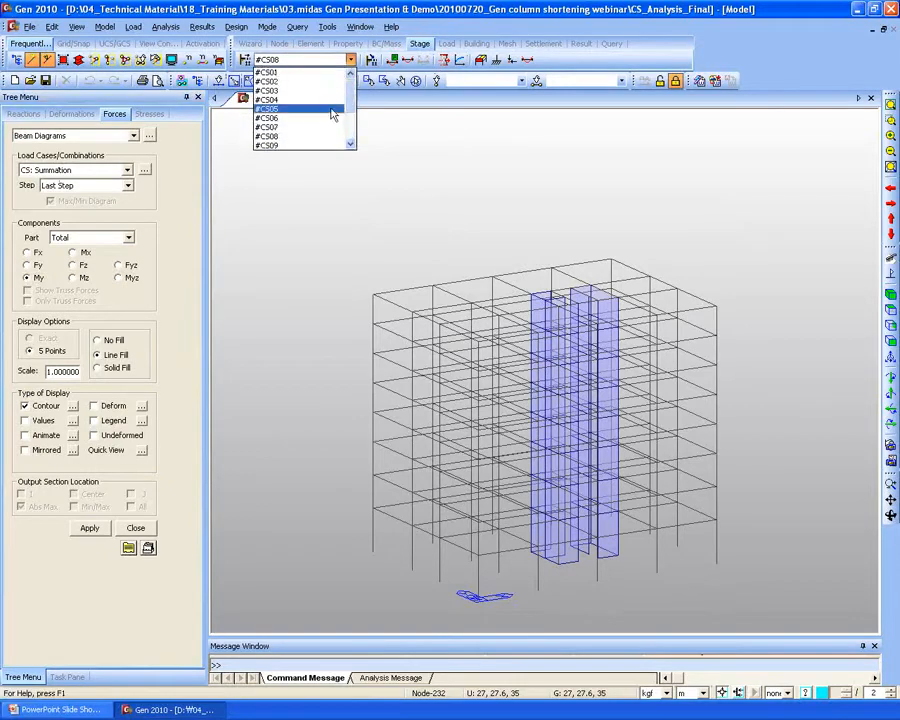
{"action": "left_click", "coordinate": [305, 74]}
Display the My beam diagram for CS: Summation as a solid-fill contour with the legend.
{"action": "left_click", "coordinate": [68, 170]}
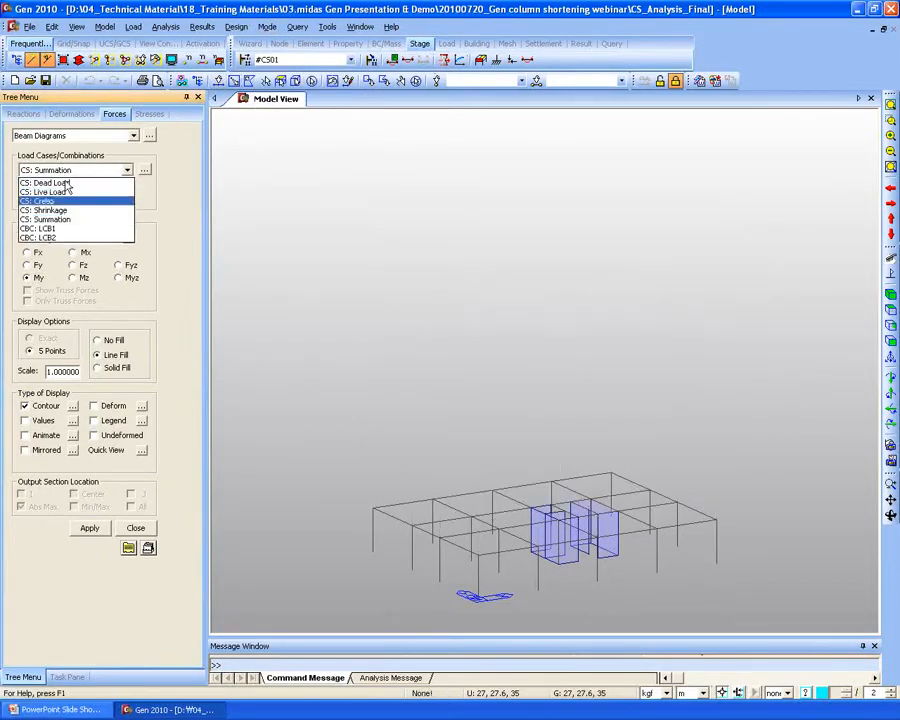
{"action": "left_click", "coordinate": [59, 169]}
{"action": "left_click", "coordinate": [112, 367]}
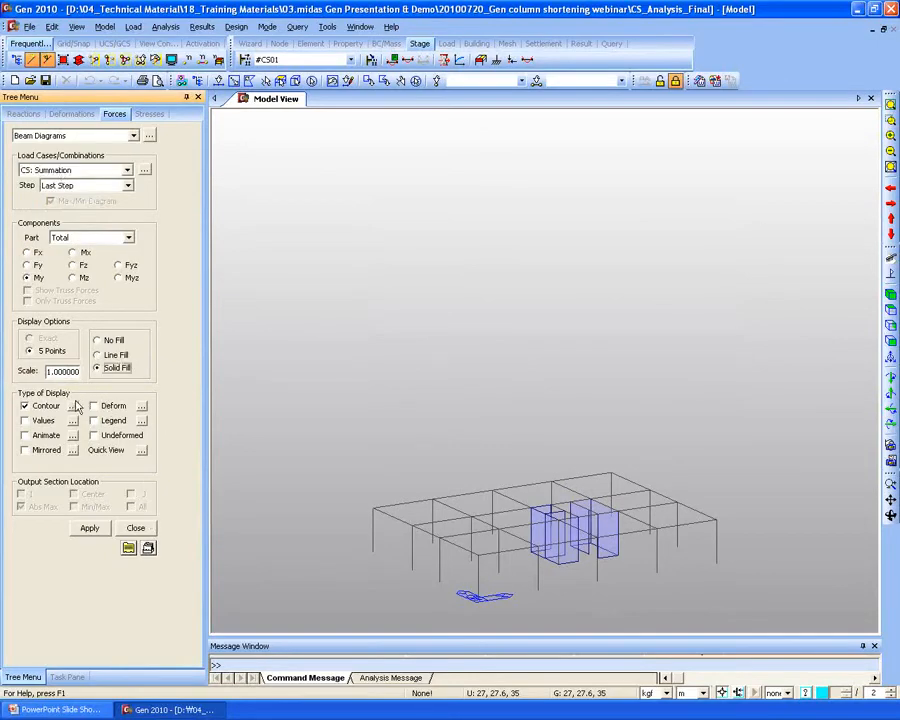
{"action": "left_click", "coordinate": [72, 406]}
{"action": "left_click", "coordinate": [495, 292]}
{"action": "left_click", "coordinate": [432, 444]}
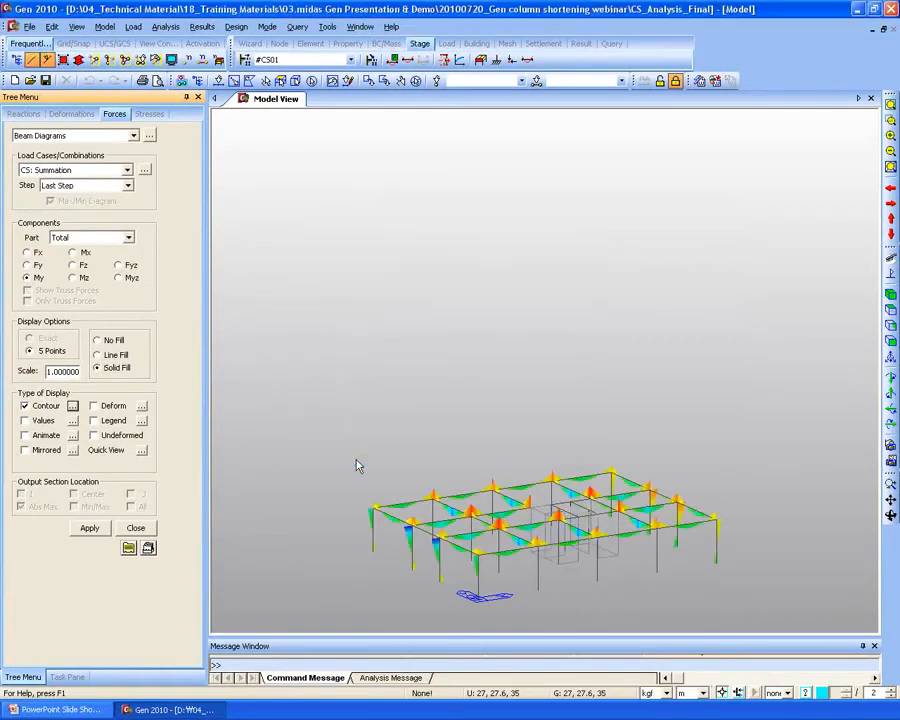
{"action": "left_click", "coordinate": [111, 424]}
{"action": "left_click", "coordinate": [90, 528]}
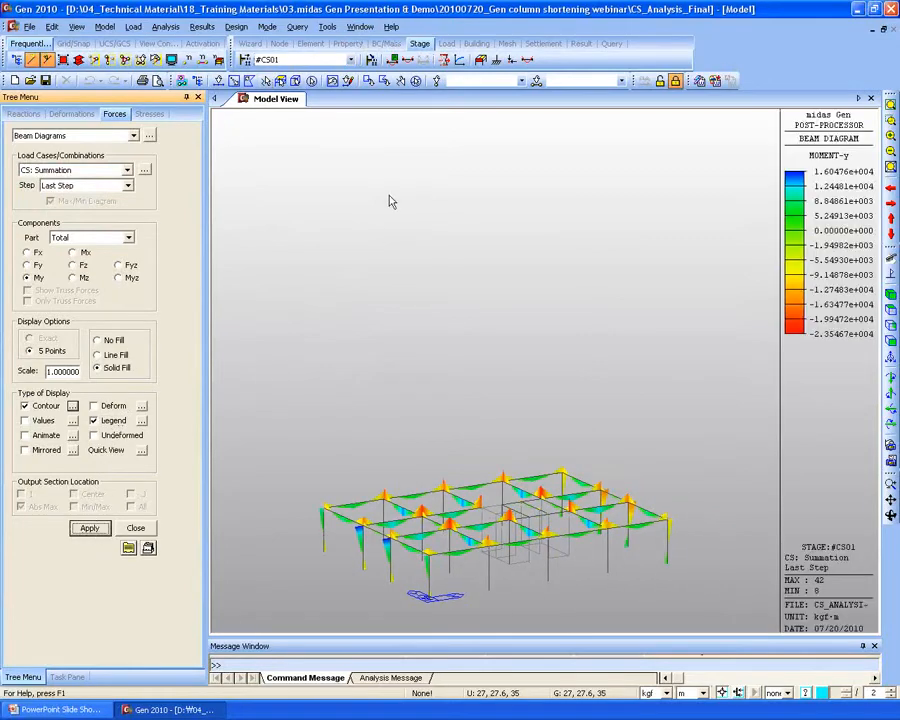
Step the CS: Summation moment diagram through the construction stages from #CS02 to #CS12.
{"action": "key", "text": "Down"}
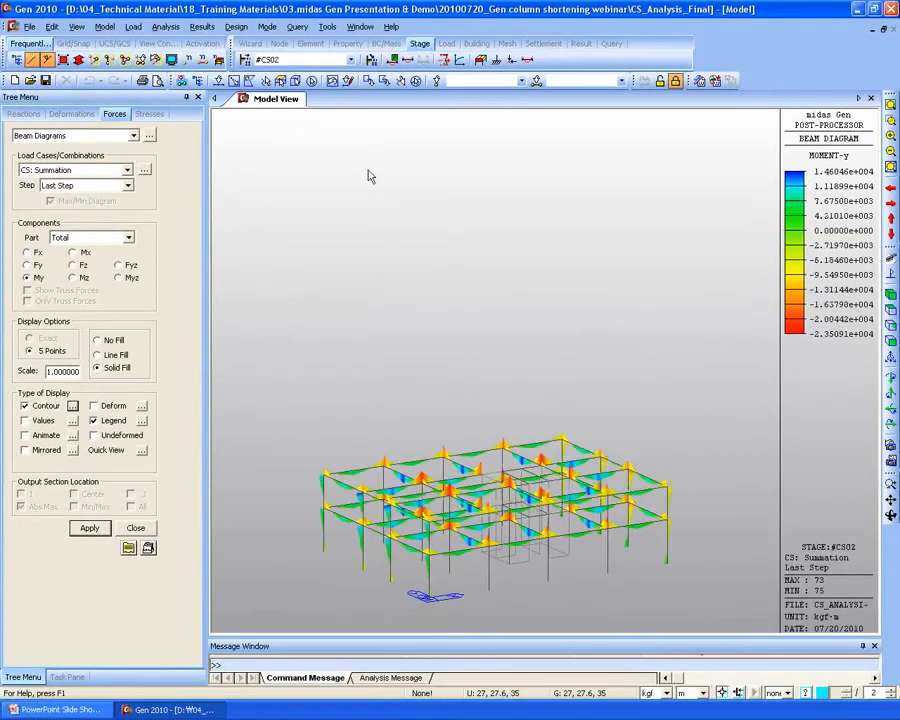
{"action": "key", "text": "Down"}
{"action": "key", "text": "Down"}
{"action": "key", "text": "Down"}
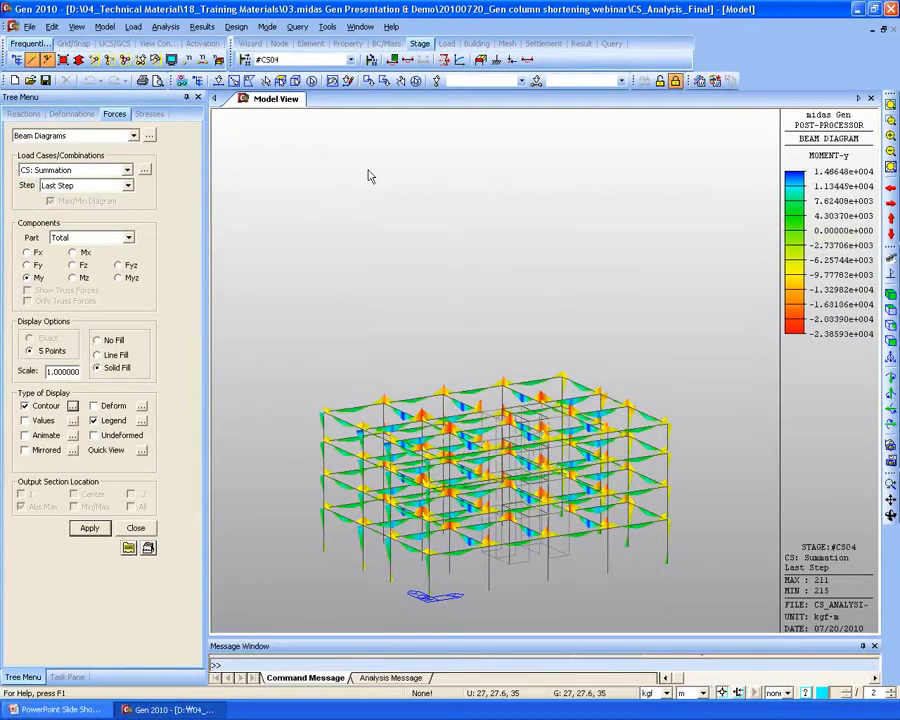
{"action": "key", "text": "Down"}
{"action": "key", "text": "Down"}
{"action": "key", "text": "Down"}
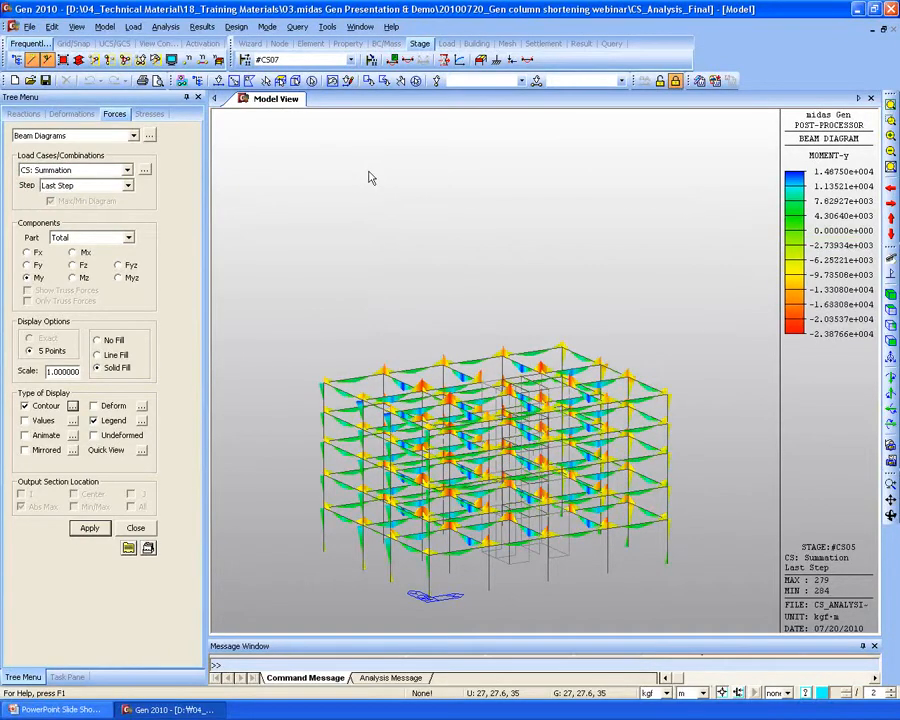
{"action": "key", "text": "Down"}
{"action": "key", "text": "Down"}
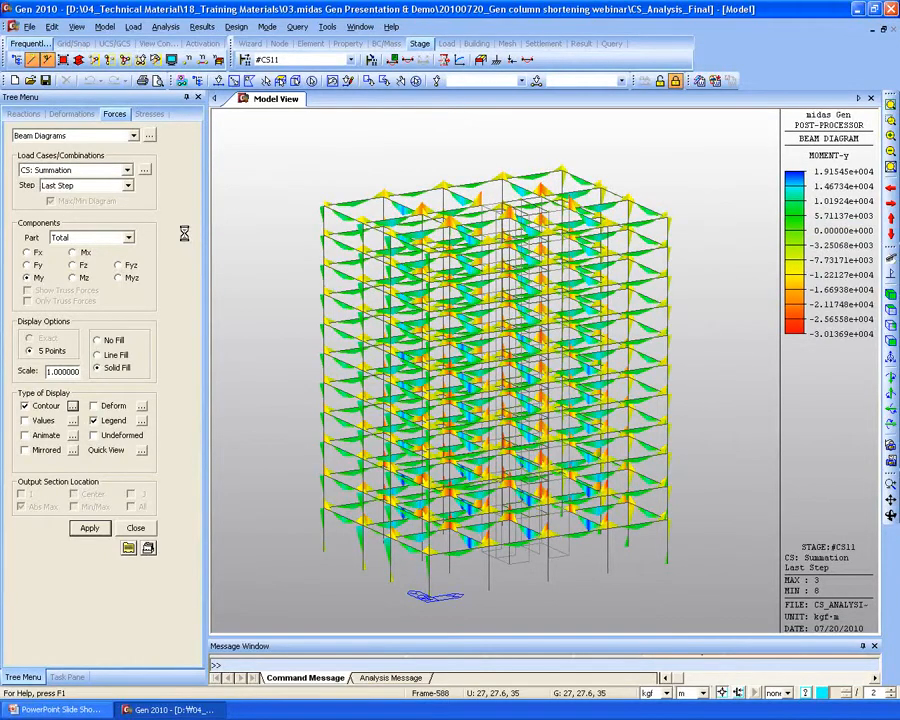
{"action": "key", "text": "Down"}
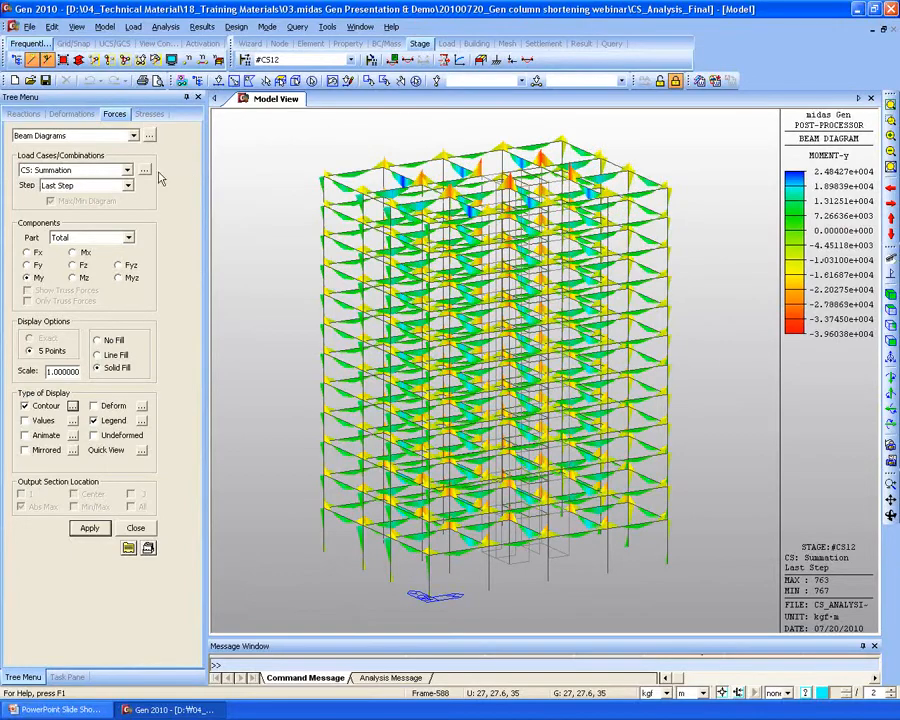
Display the beam moment diagram for CS: Creep and step through stages #CS02 to #CS04.
{"action": "left_click", "coordinate": [127, 170]}
{"action": "left_click", "coordinate": [64, 207]}
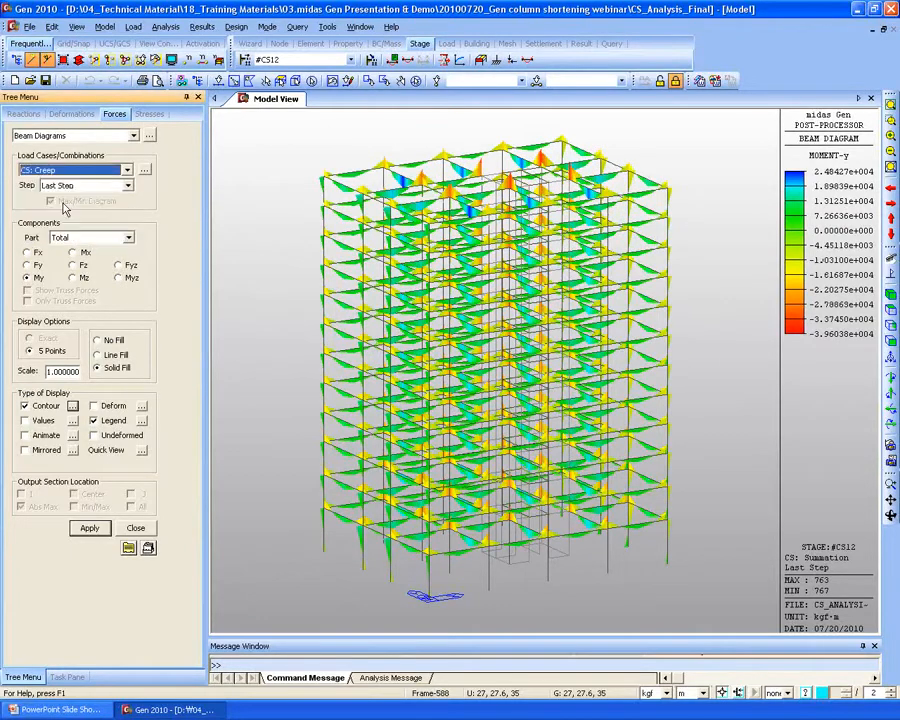
{"action": "left_click", "coordinate": [89, 527]}
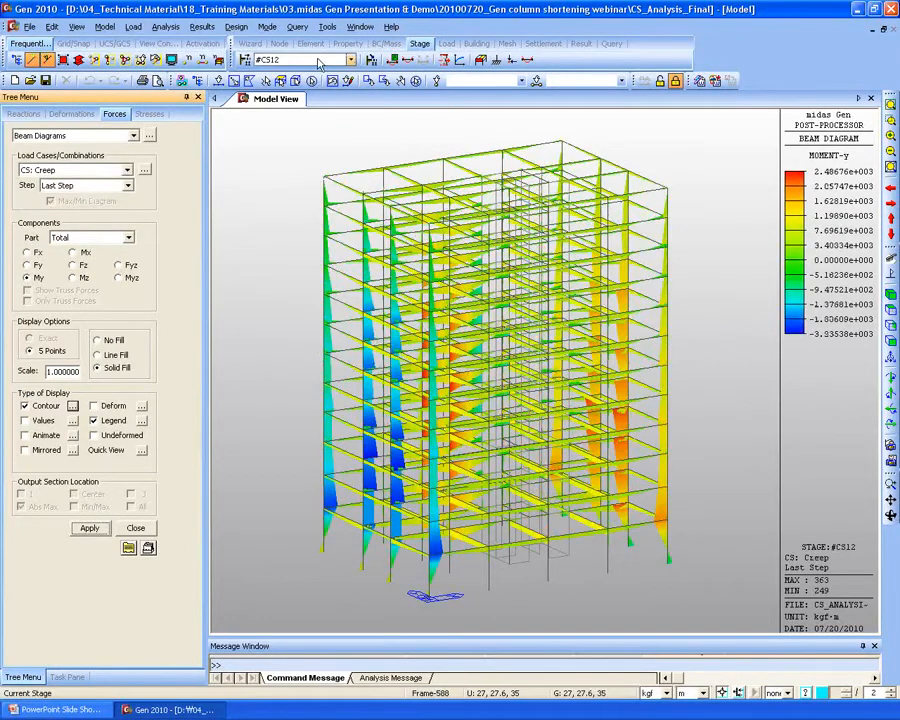
{"action": "left_click", "coordinate": [312, 60]}
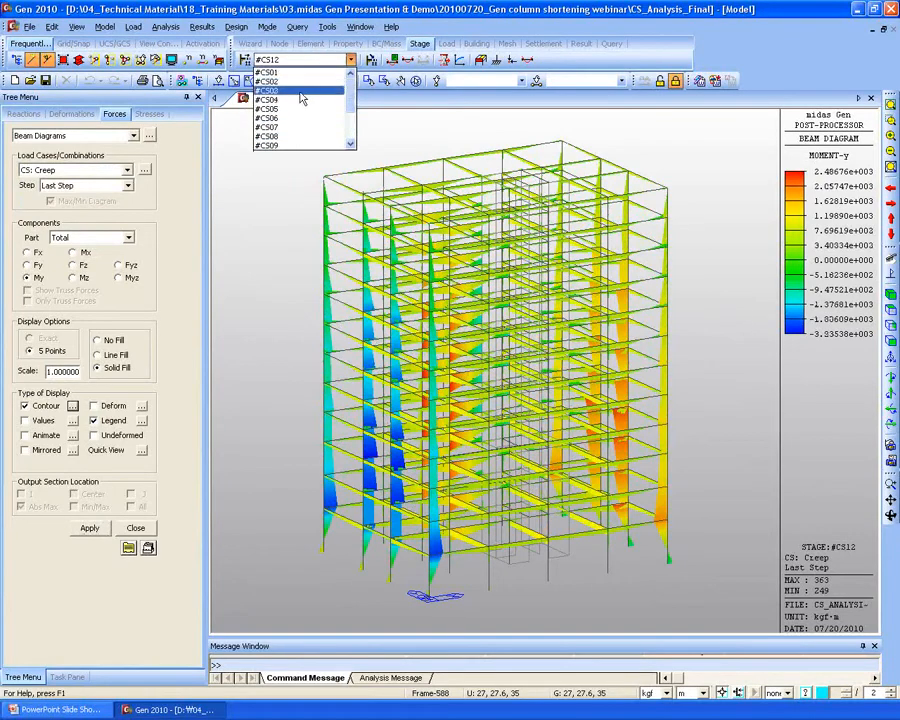
{"action": "left_click", "coordinate": [290, 82]}
{"action": "key", "text": "Down"}
{"action": "key", "text": "Down"}
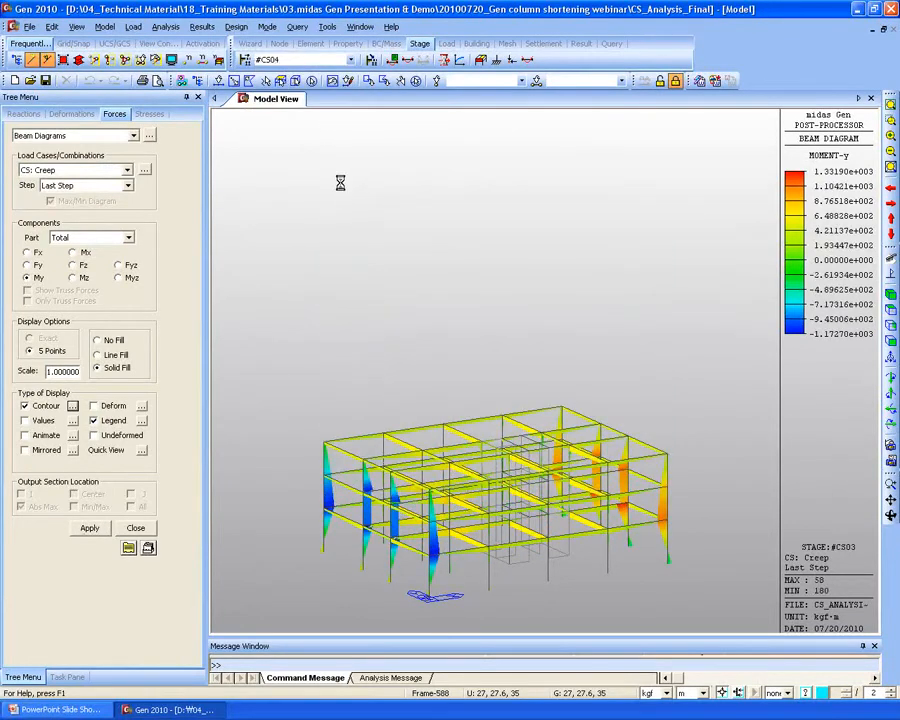
Display the beam moment diagram for CS: Shrinkage at #CS04 and step through the stages to #CS07.
{"action": "left_click", "coordinate": [128, 171]}
{"action": "left_click", "coordinate": [84, 208]}
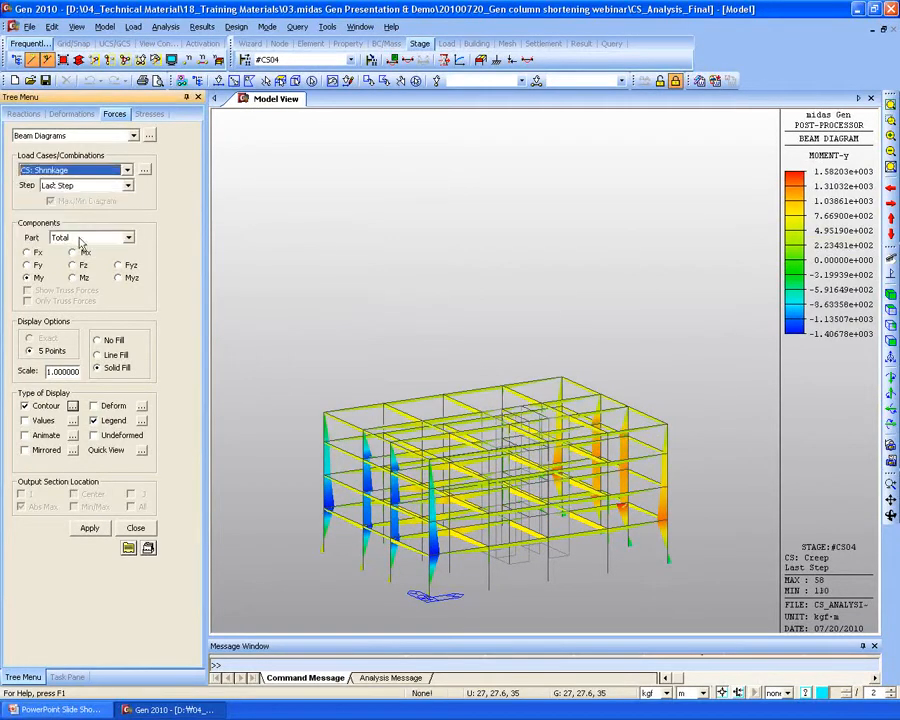
{"action": "left_click", "coordinate": [87, 529]}
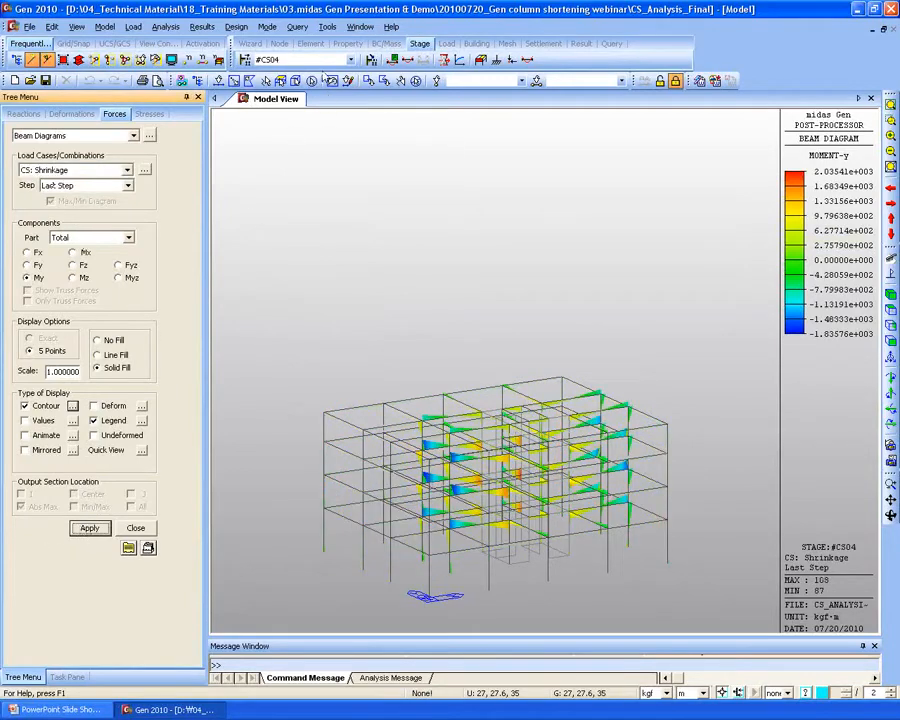
{"action": "left_click", "coordinate": [306, 60]}
{"action": "left_click", "coordinate": [306, 60]}
{"action": "key", "text": "Down"}
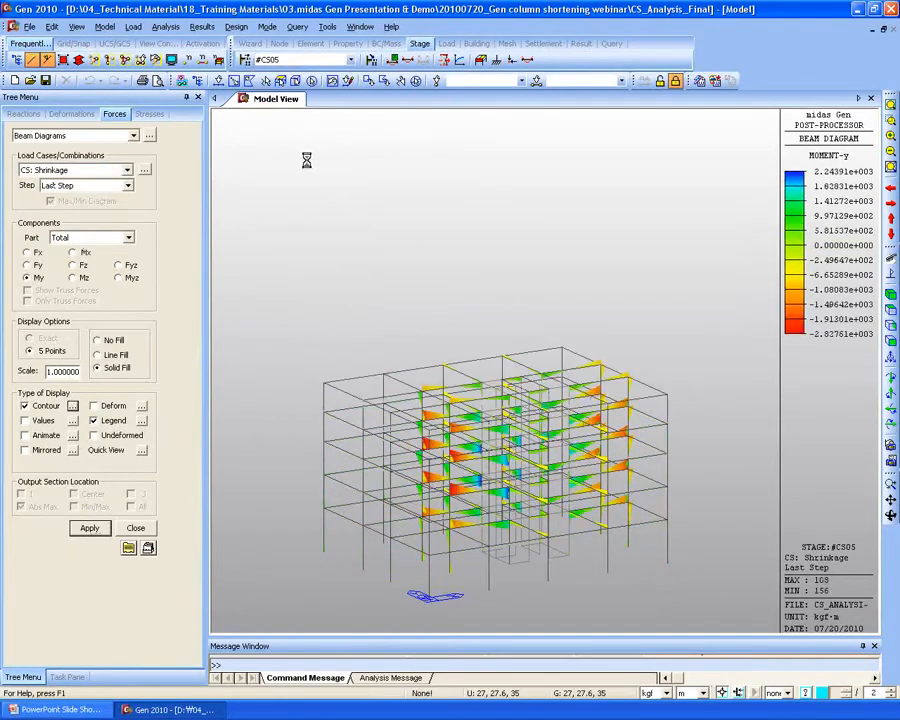
{"action": "key", "text": "Down"}
{"action": "key", "text": "Down"}
Close the beam diagrams, restore the plain model view and set the current stage to #CS01.
{"action": "left_click", "coordinate": [136, 527]}
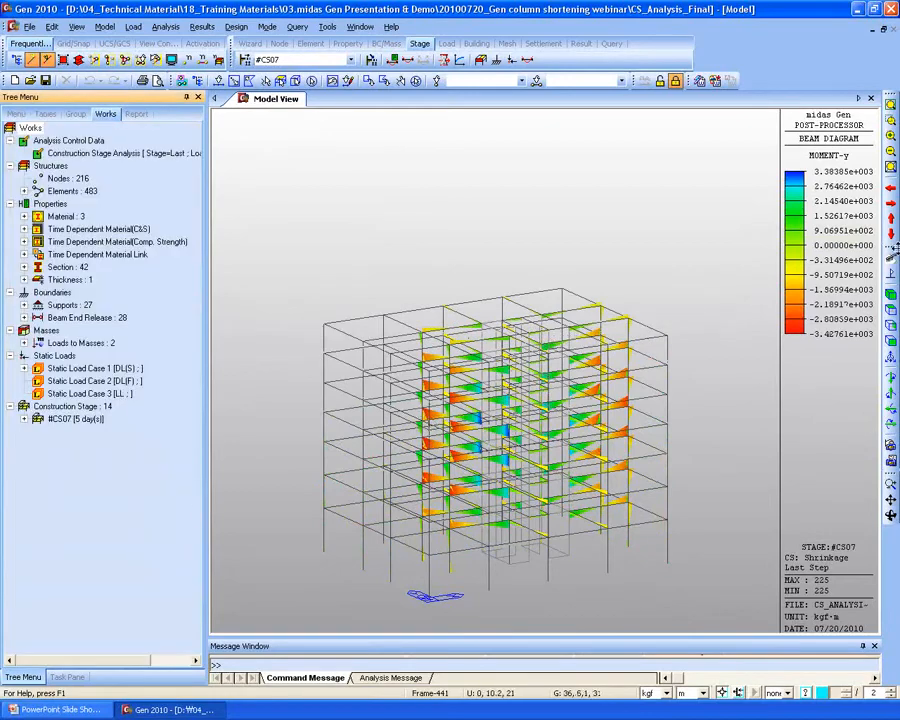
{"action": "left_click", "coordinate": [890, 275]}
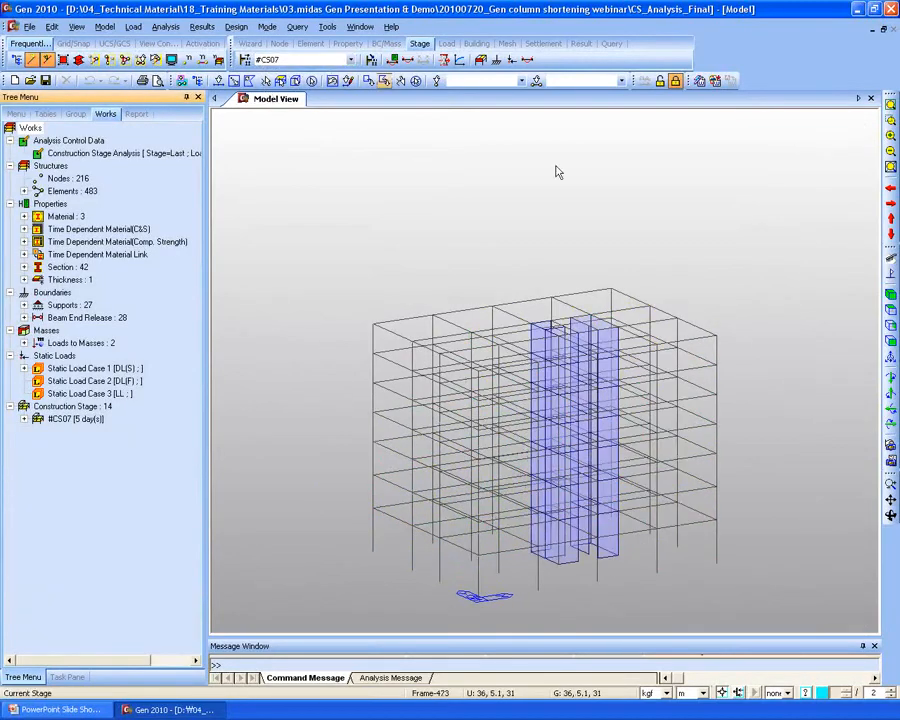
{"action": "left_click", "coordinate": [300, 60]}
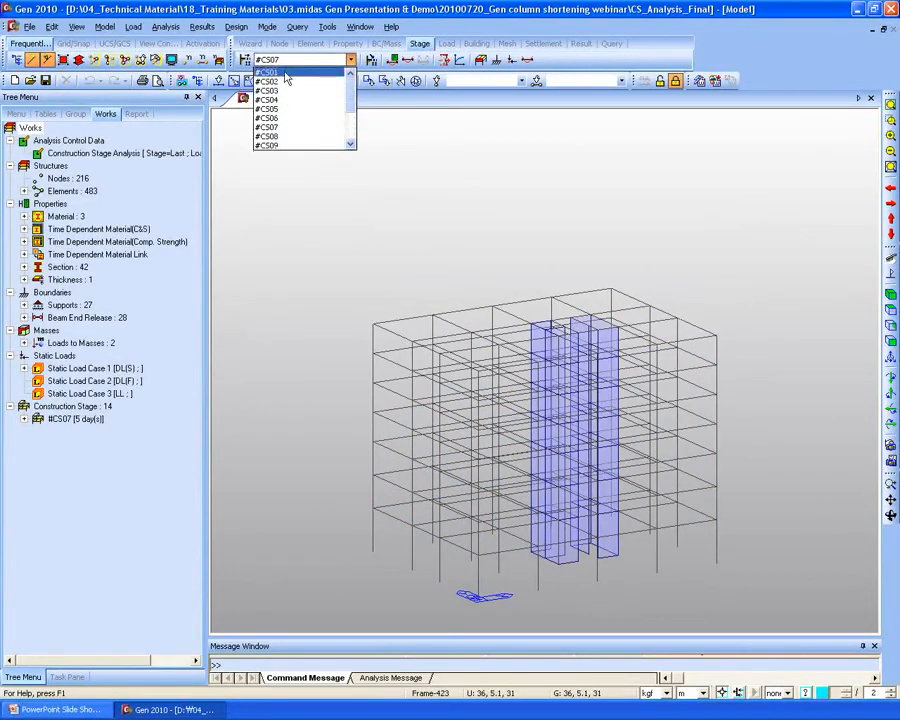
{"action": "left_click", "coordinate": [268, 73]}
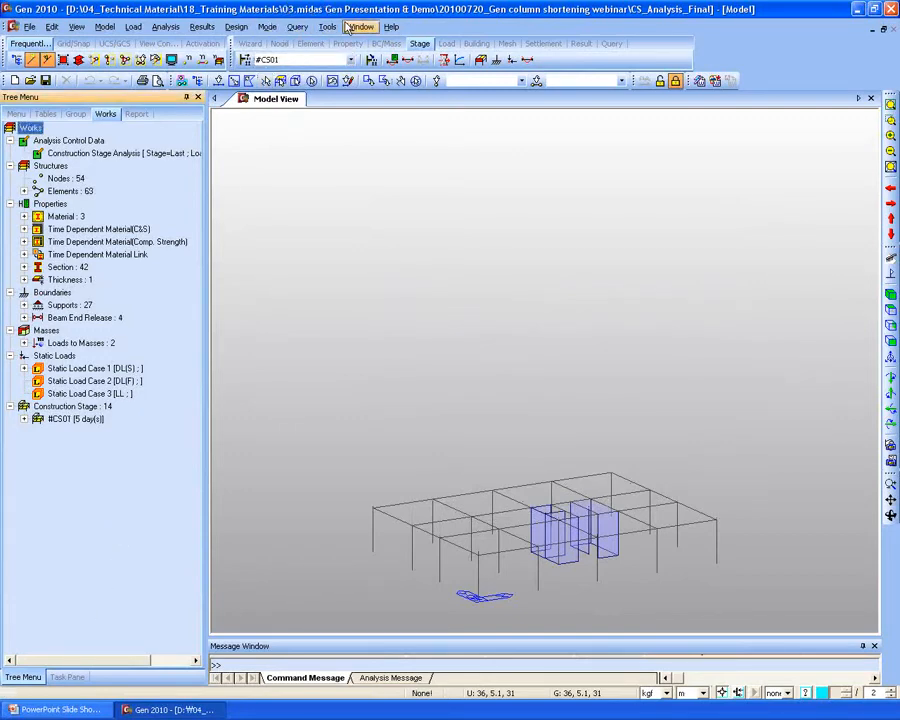
Review the Group Activation of Construction Stage summary for the element, boundary and load groups.
{"action": "left_click", "coordinate": [298, 27]}
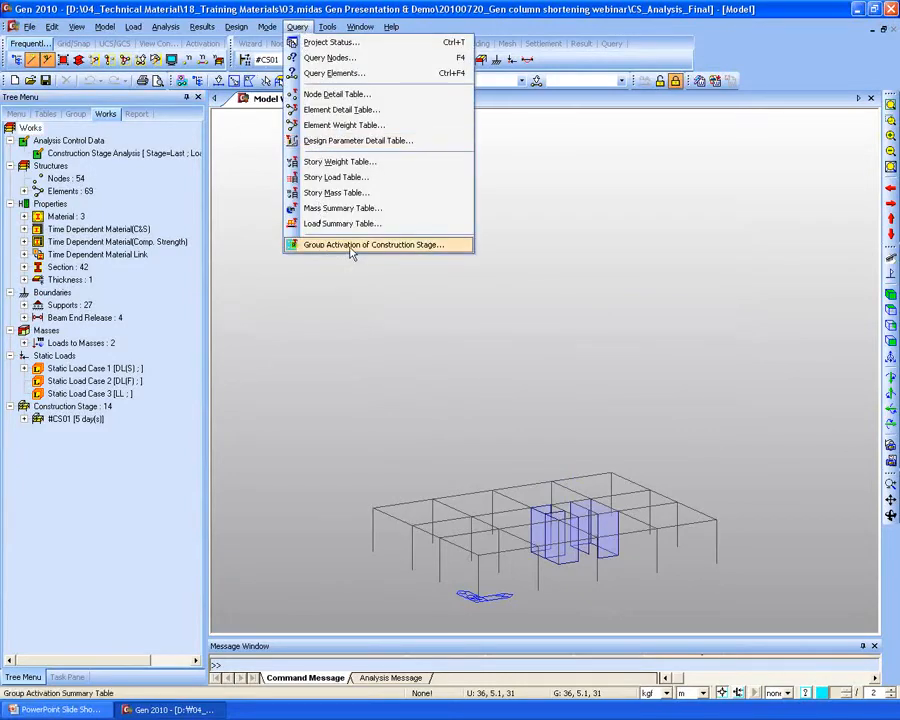
{"action": "left_click", "coordinate": [446, 247]}
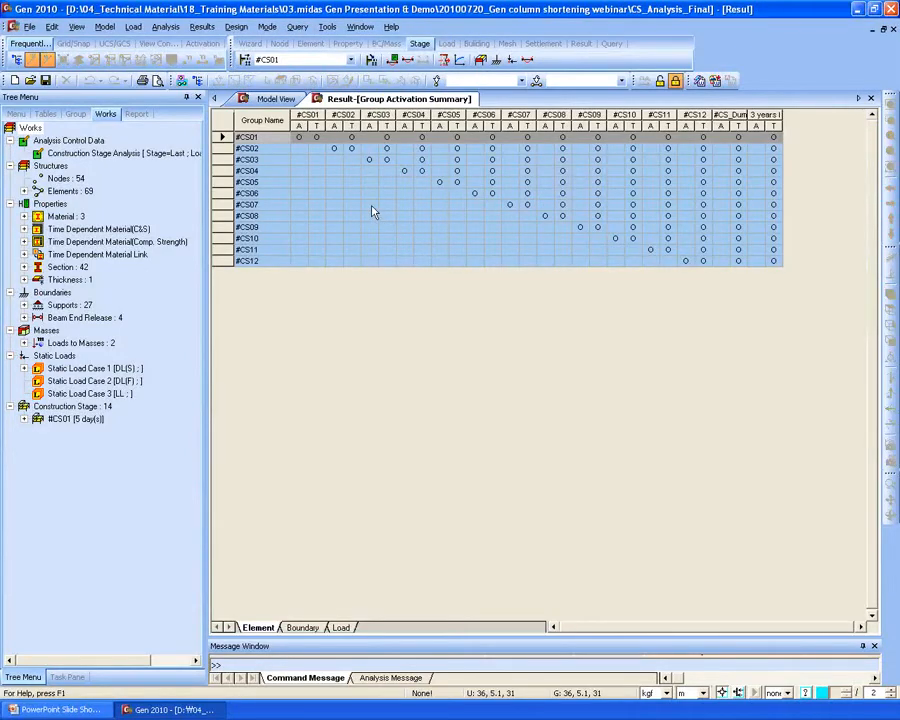
{"action": "left_click", "coordinate": [371, 205]}
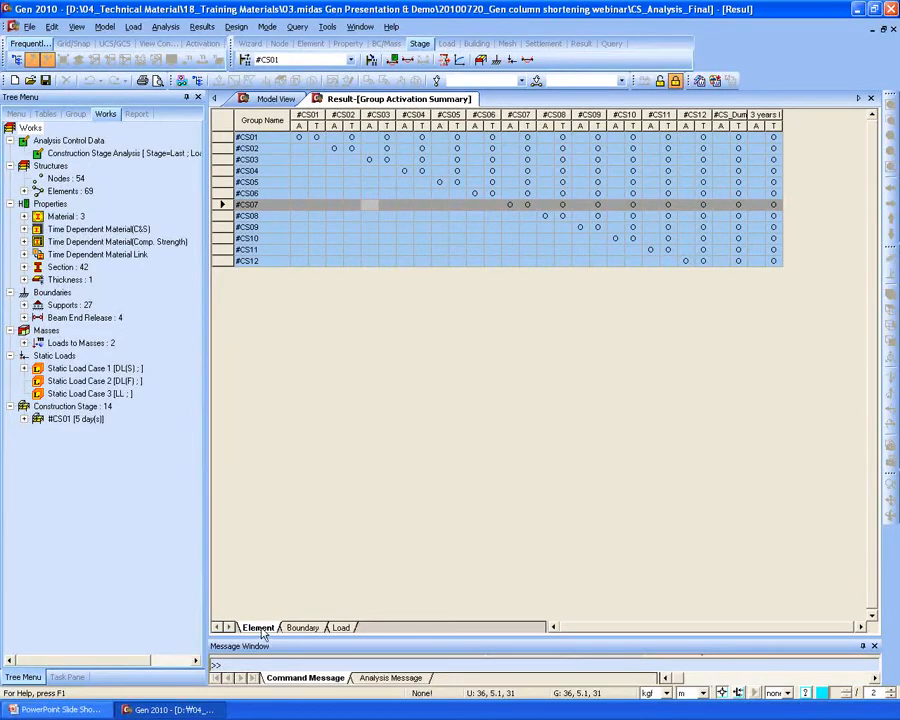
{"action": "left_click", "coordinate": [302, 628]}
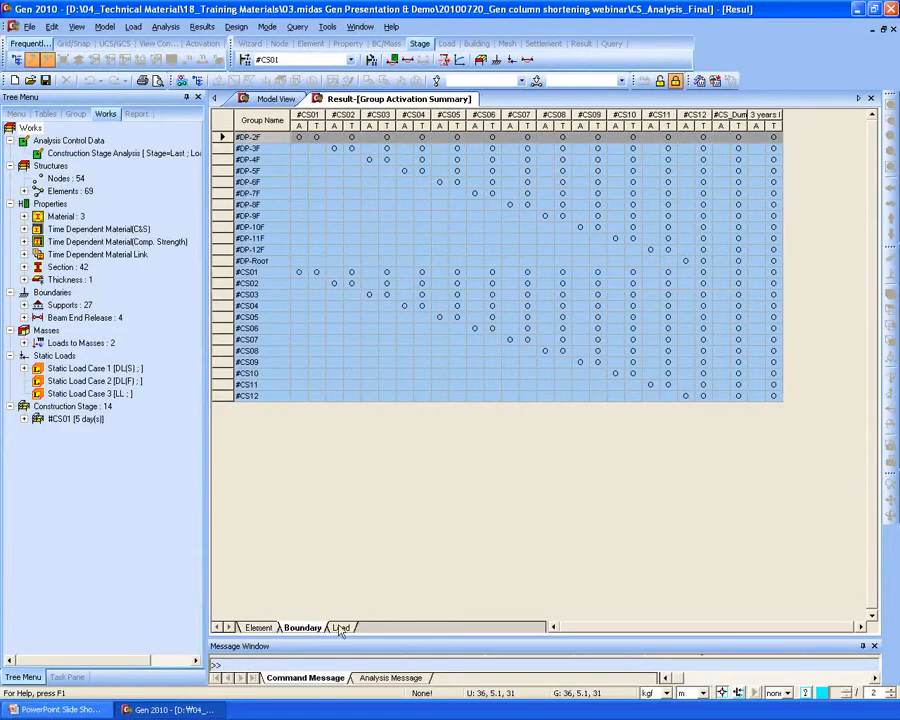
{"action": "left_click", "coordinate": [341, 628]}
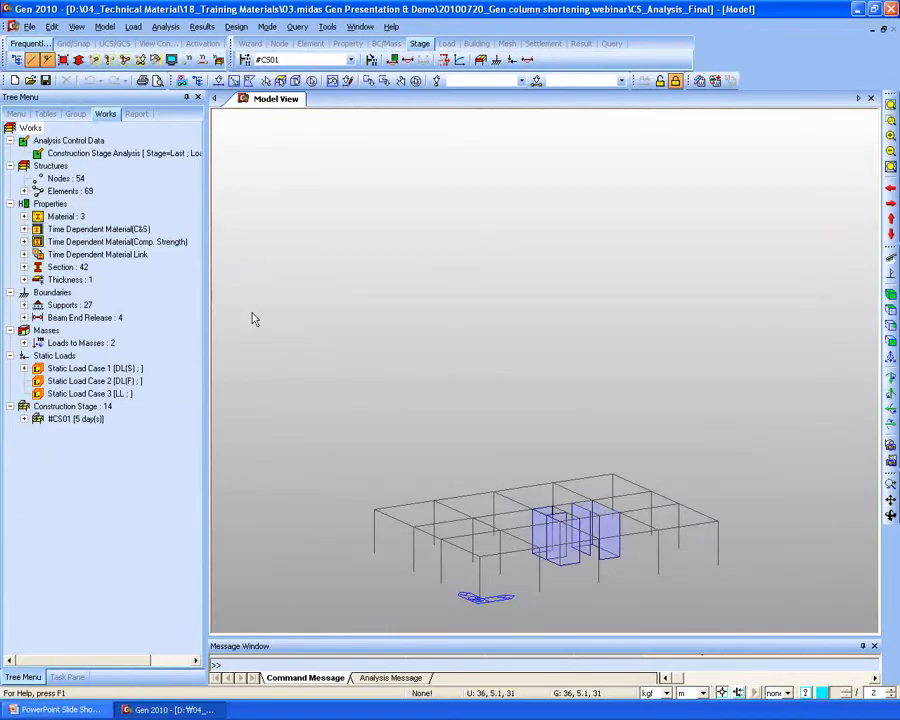
Open the Column Shortening Graph for C.S., set the stage to PostCS and locate the interior column at node 339 in plan view.
{"action": "left_click", "coordinate": [203, 28]}
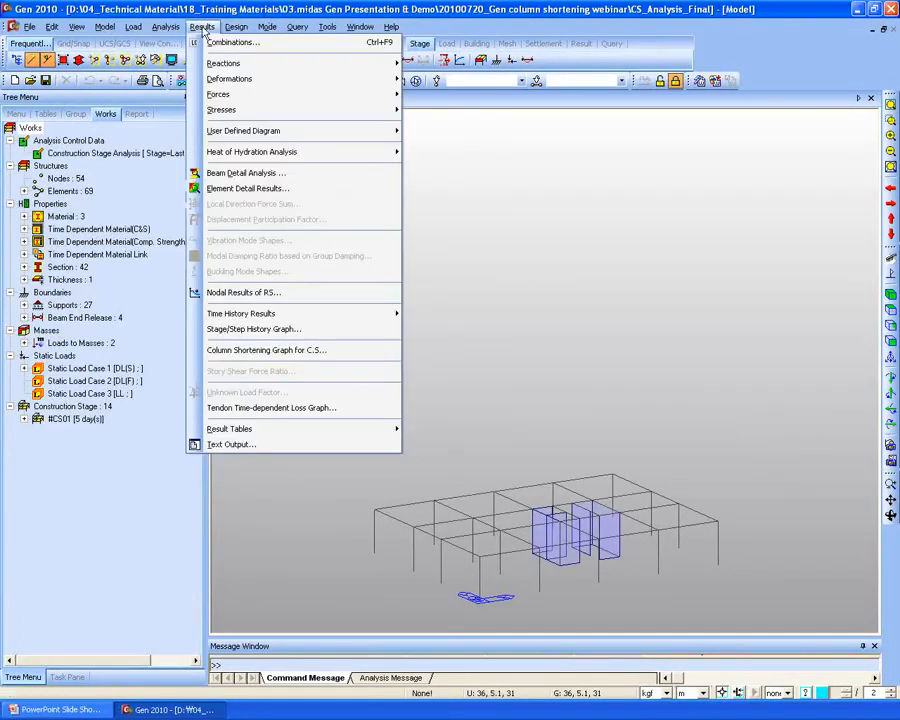
{"action": "left_click", "coordinate": [264, 350]}
{"action": "left_click", "coordinate": [890, 295]}
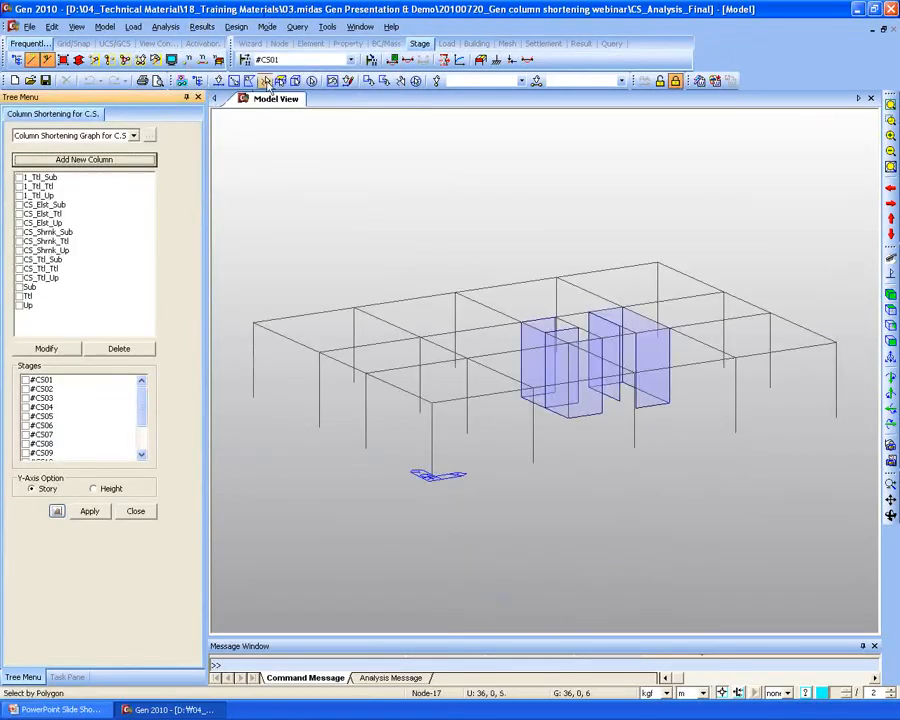
{"action": "left_click", "coordinate": [300, 60]}
{"action": "scroll", "coordinate": [287, 100], "scroll_direction": "down", "scroll_amount": 3}
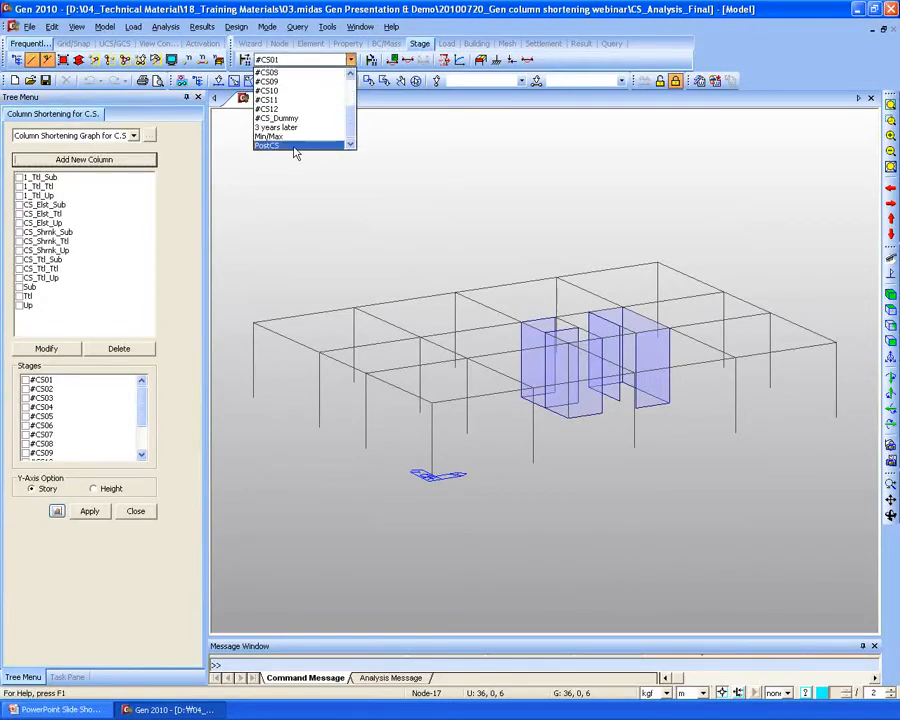
{"action": "left_click", "coordinate": [300, 145]}
{"action": "middle_click_drag", "start_coordinate": [631, 319], "coordinate": [607, 530]}
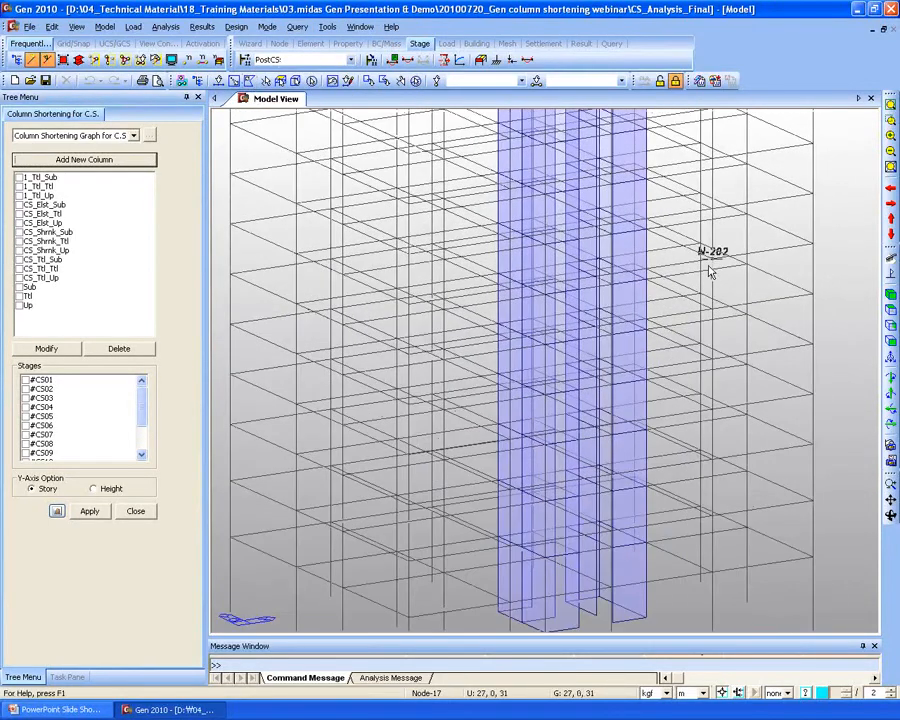
{"action": "middle_click_drag", "start_coordinate": [691, 160], "coordinate": [753, 370]}
{"action": "left_click", "coordinate": [891, 327]}
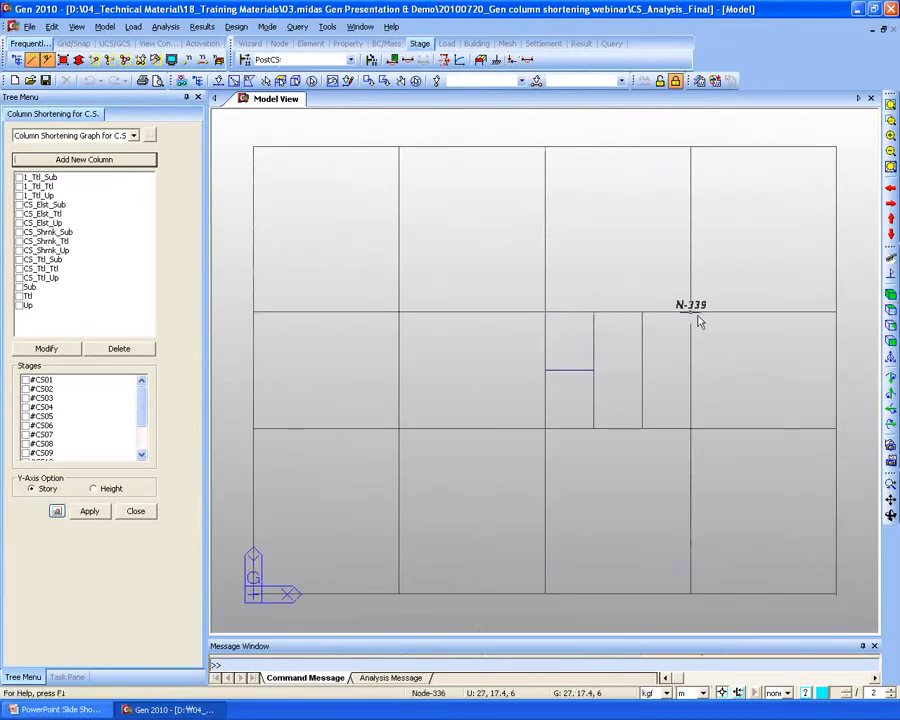
{"action": "mouse_move", "coordinate": [690, 316]}
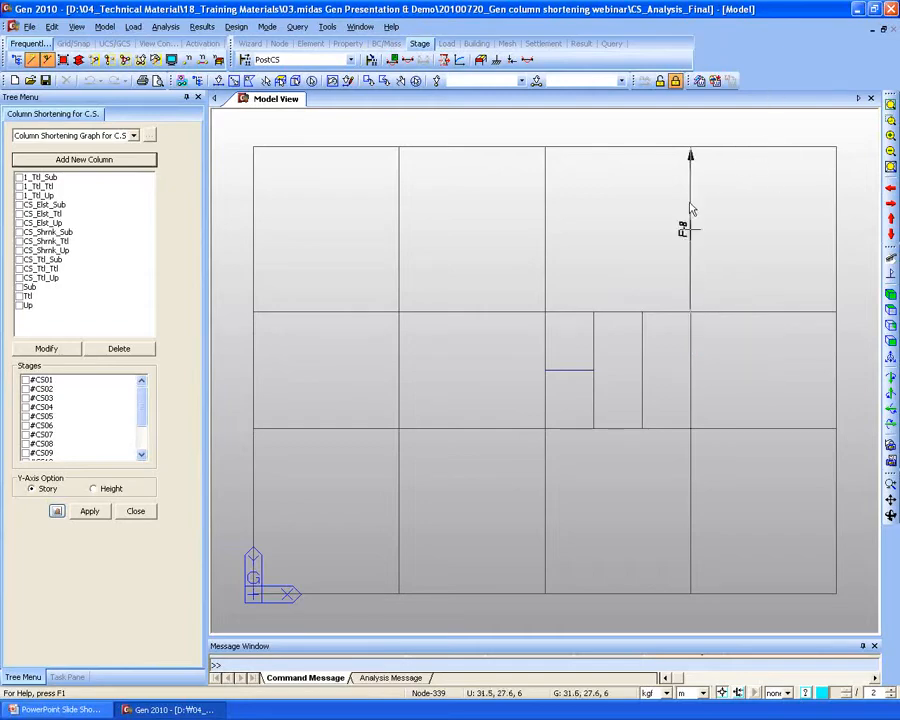
Start a new column definition named C1 with coordinates X 27 m and Y 17.4 m.
{"action": "left_click", "coordinate": [55, 163]}
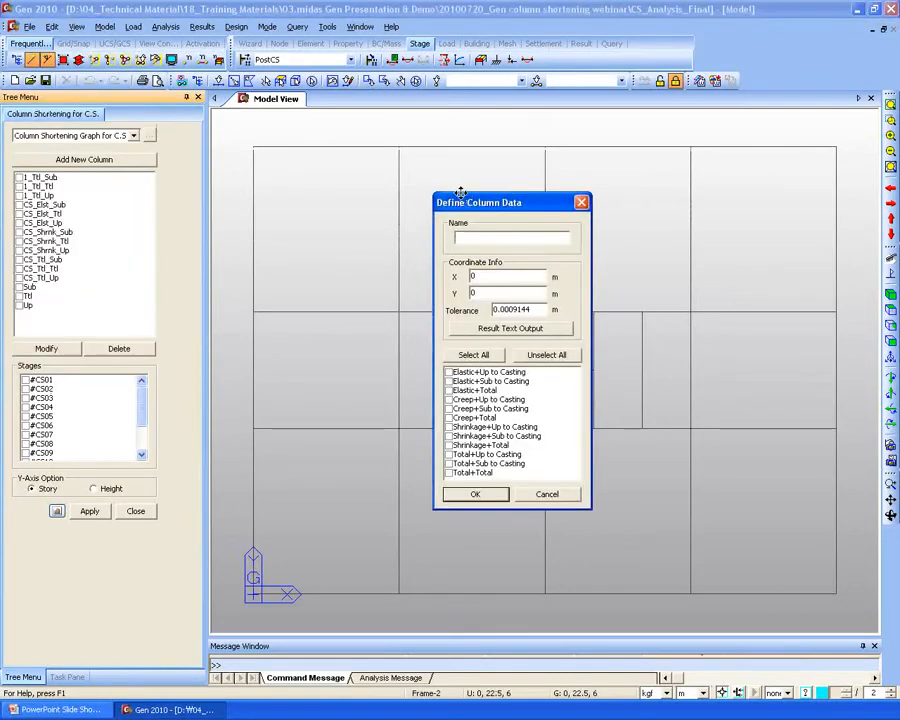
{"action": "type", "text": "C1"}
{"action": "key", "text": "Tab"}
{"action": "type", "text": "27"}
{"action": "key", "text": "Tab"}
{"action": "type", "text": "17.4"}
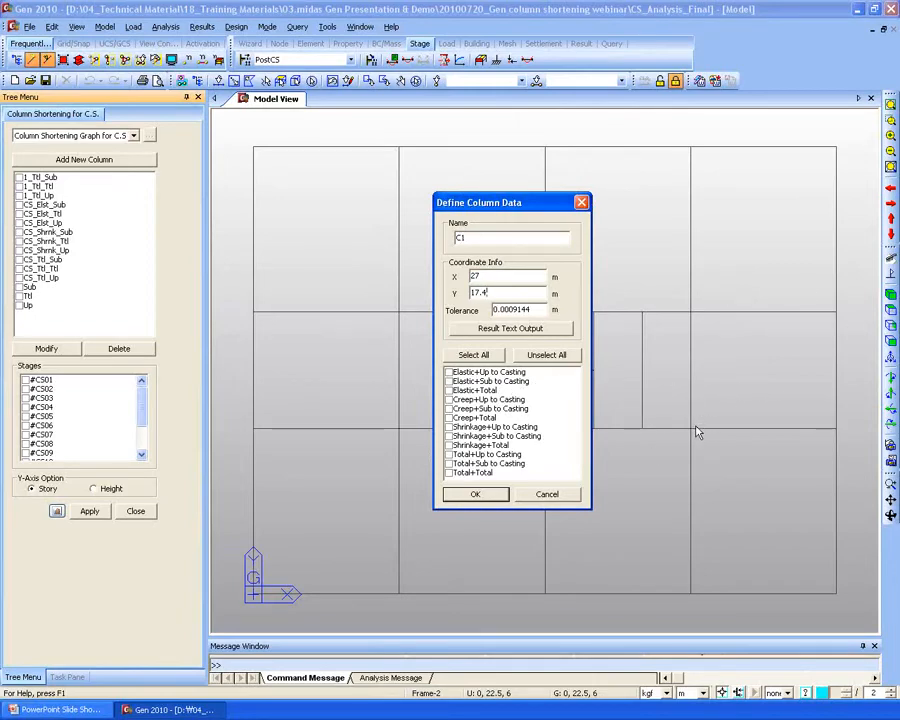
Include the Elastic, Creep, Shrinkage and Total Sub to Casting components for column C1 and confirm the definition.
{"action": "left_click", "coordinate": [449, 381]}
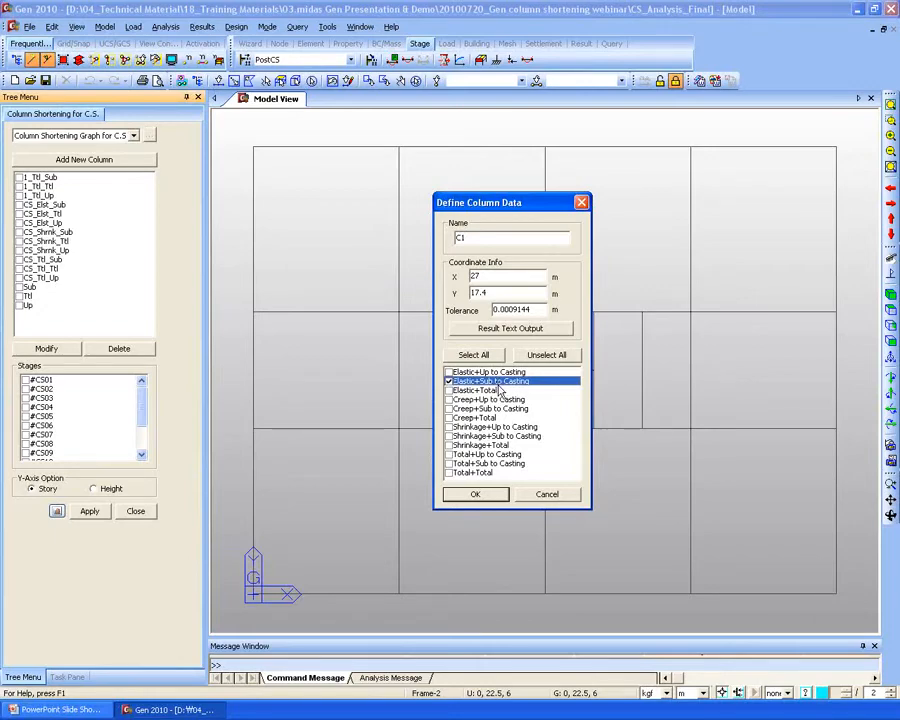
{"action": "left_click", "coordinate": [449, 408]}
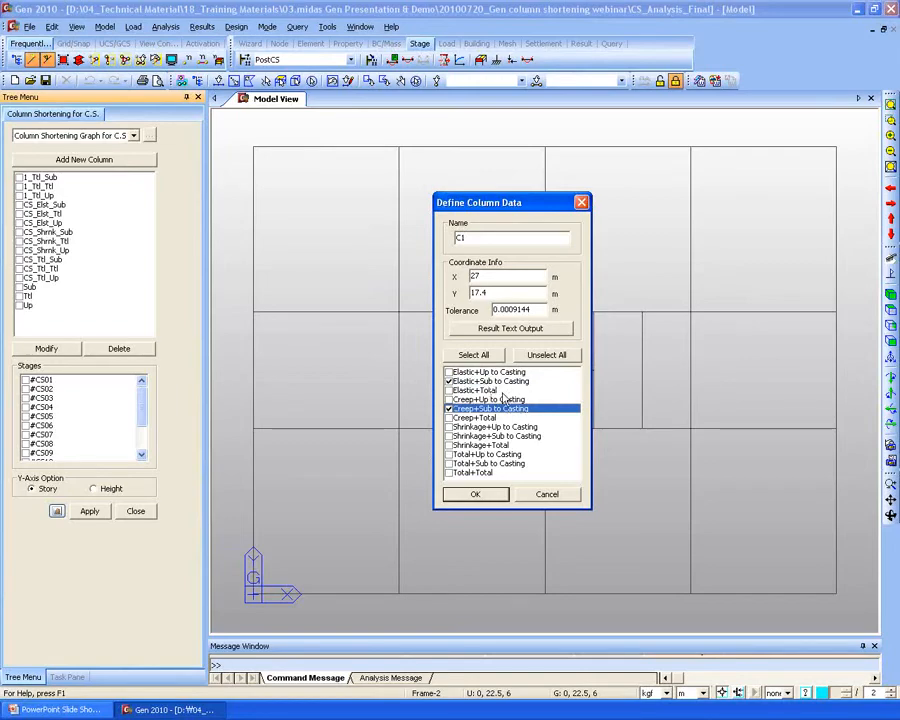
{"action": "left_click", "coordinate": [449, 436]}
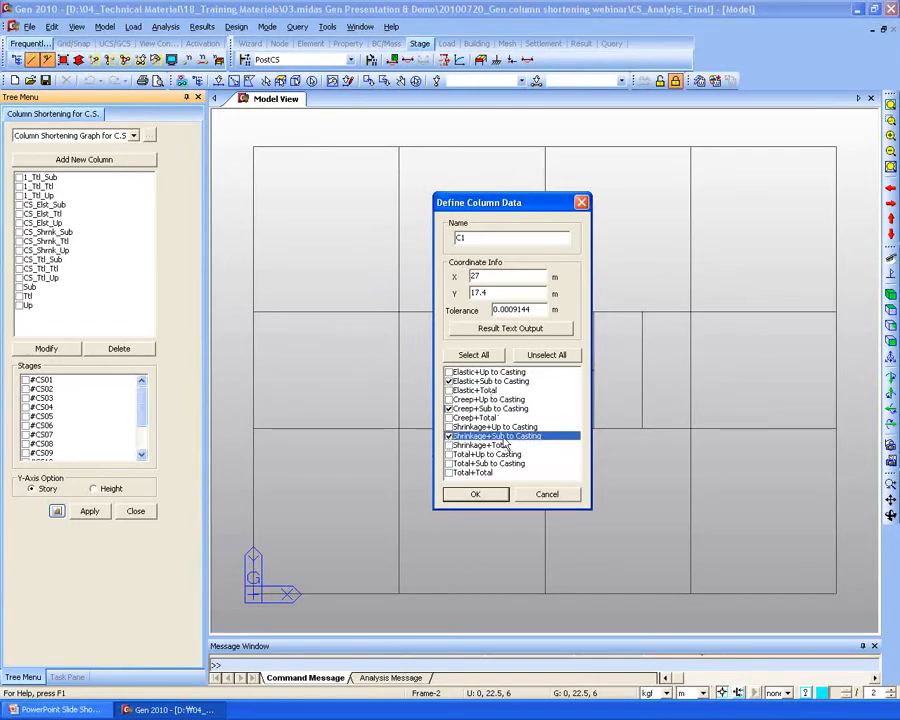
{"action": "left_click", "coordinate": [449, 463]}
{"action": "left_click", "coordinate": [476, 495]}
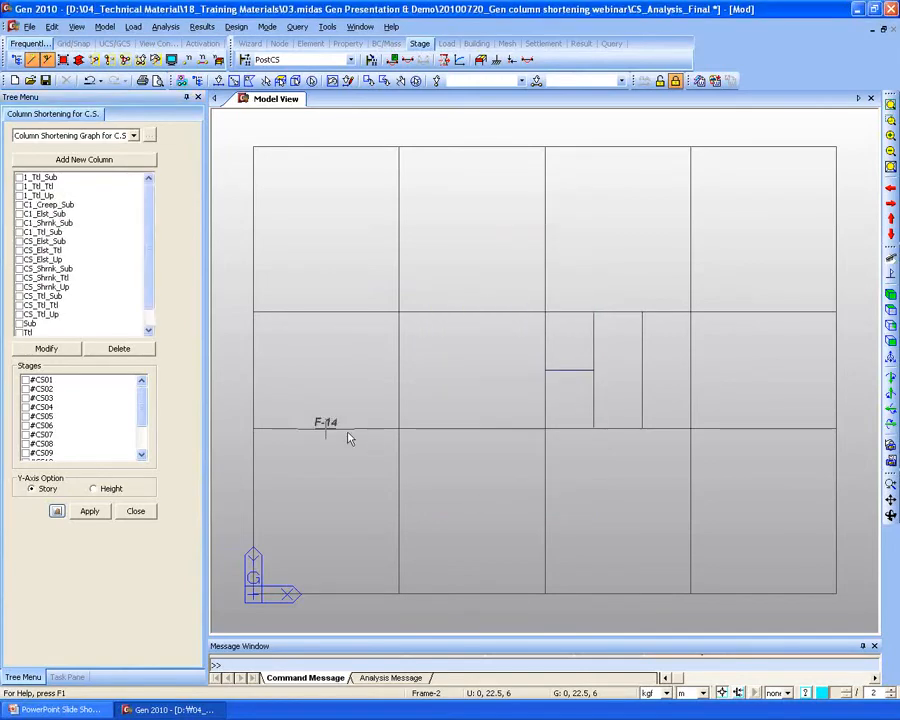
Plot the column shortening graph of C1_Creep_Sub, C1_Elst_Sub, C1_Shrnk_Sub and C1_Ttl_Sub for the 3 years later stage by story.
{"action": "left_click", "coordinate": [48, 213]}
{"action": "left_click", "coordinate": [46, 204]}
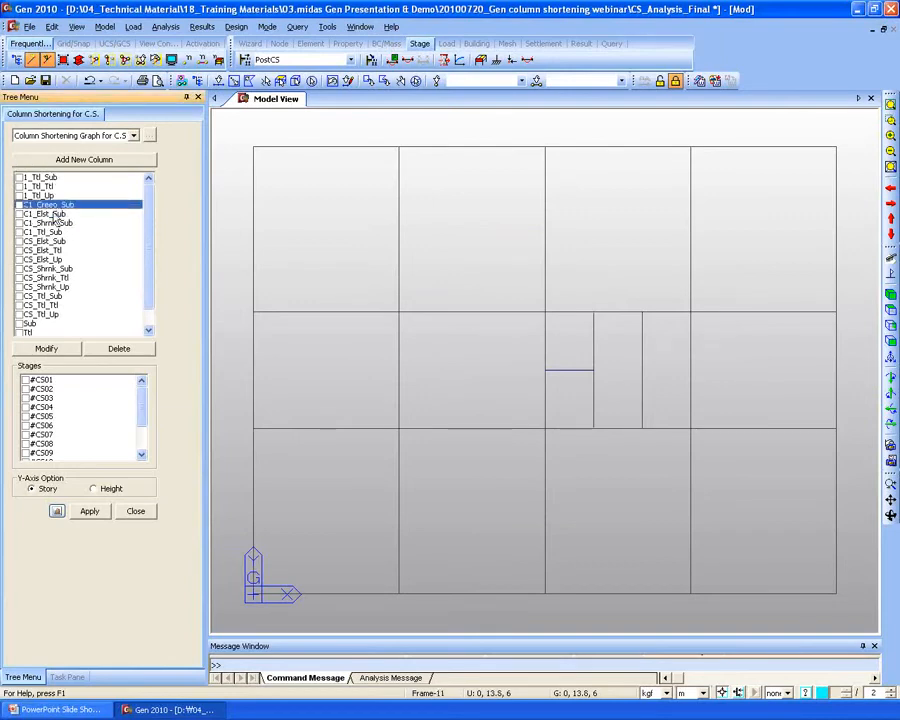
{"action": "left_click", "coordinate": [48, 231], "text": "shift"}
{"action": "key", "text": "space"}
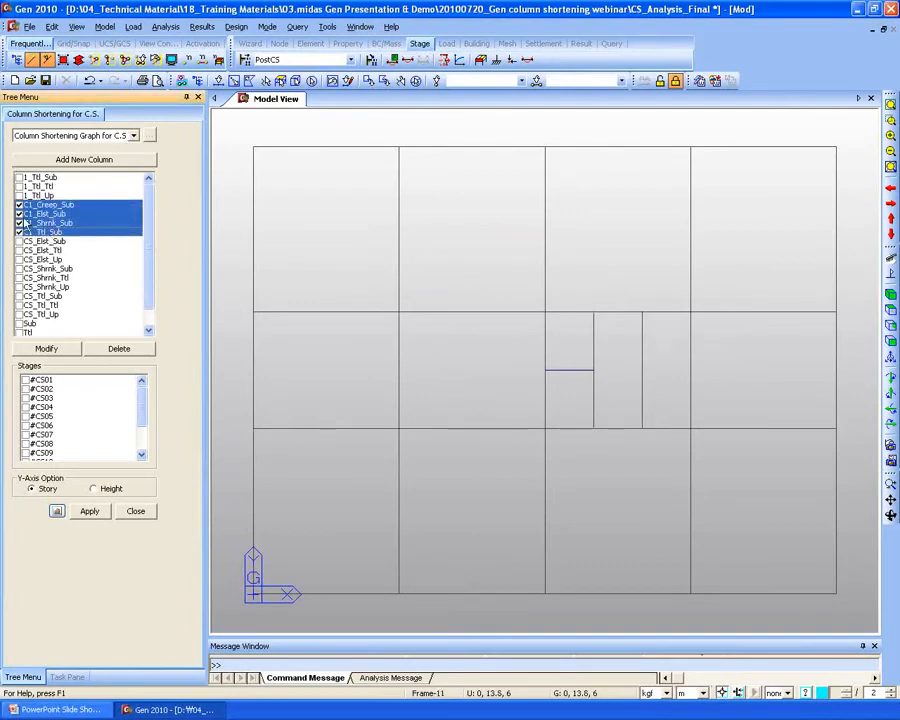
{"action": "left_click_drag", "start_coordinate": [141, 401], "coordinate": [141, 474]}
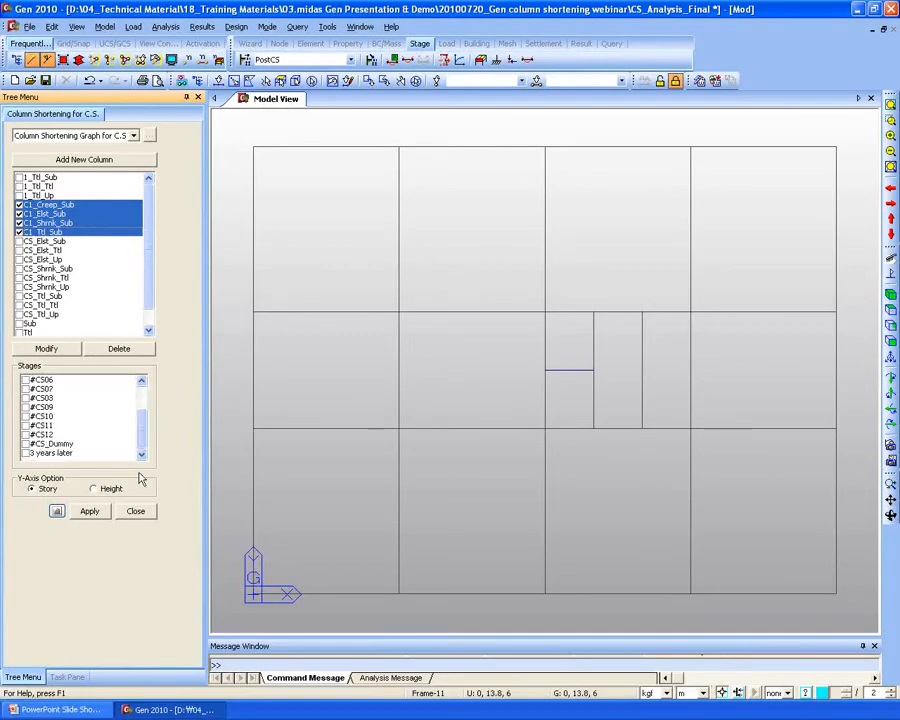
{"action": "left_click", "coordinate": [25, 454]}
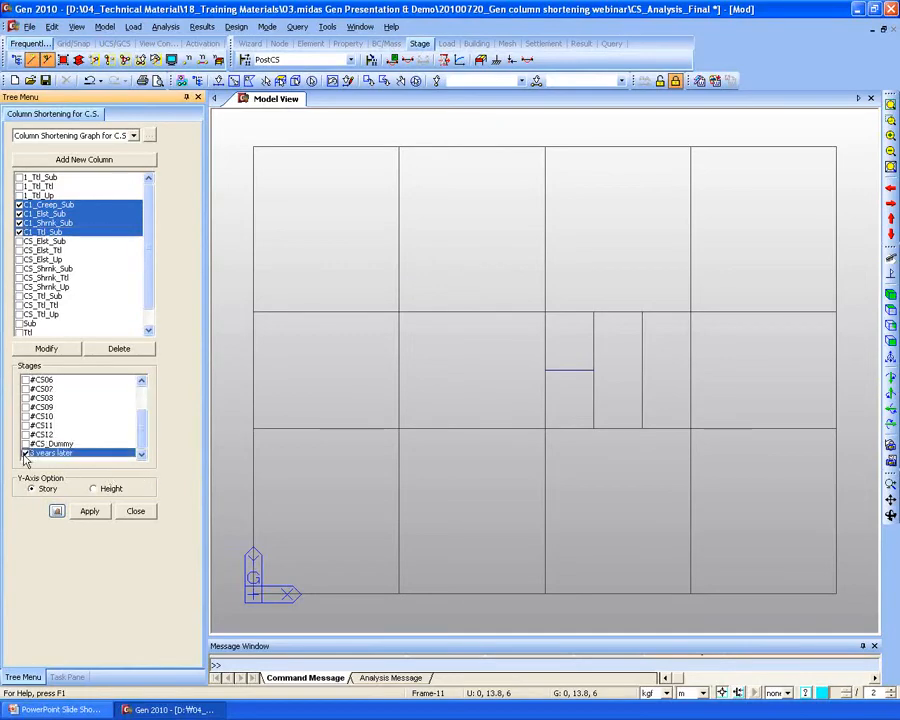
{"action": "left_click", "coordinate": [90, 510]}
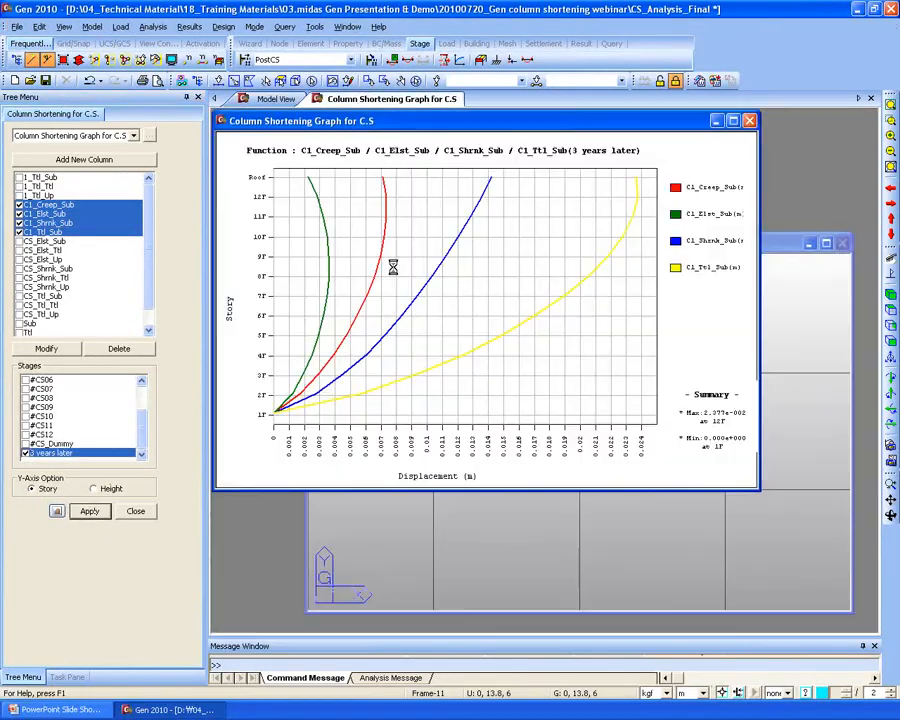
Enlarge the column shortening graph to full size, check its save options and return to the model view.
{"action": "left_click_drag", "start_coordinate": [466, 120], "coordinate": [491, 144]}
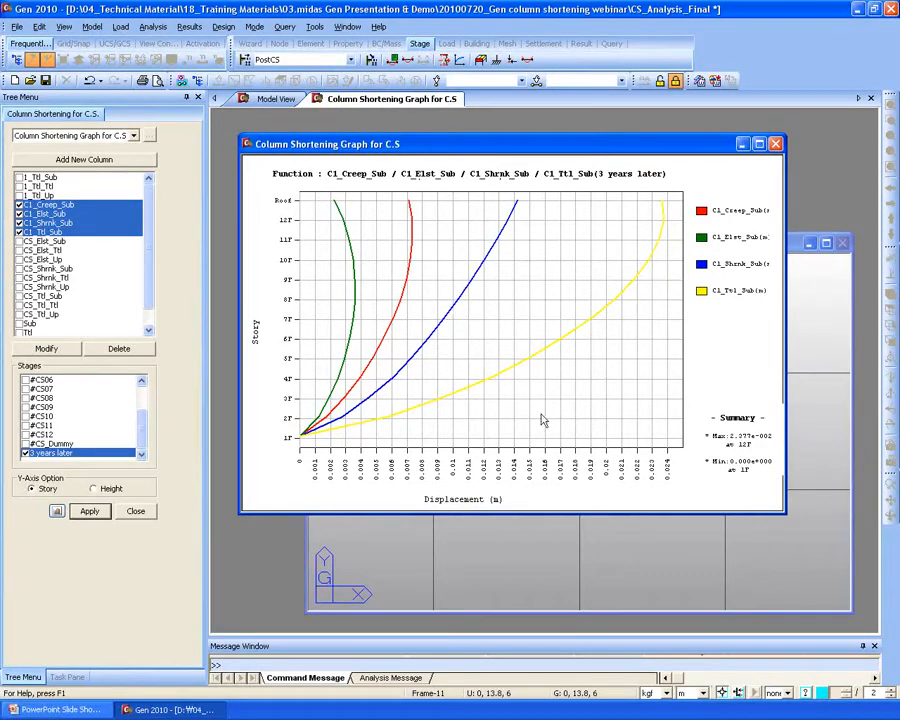
{"action": "left_click", "coordinate": [759, 144]}
{"action": "right_click", "coordinate": [620, 230]}
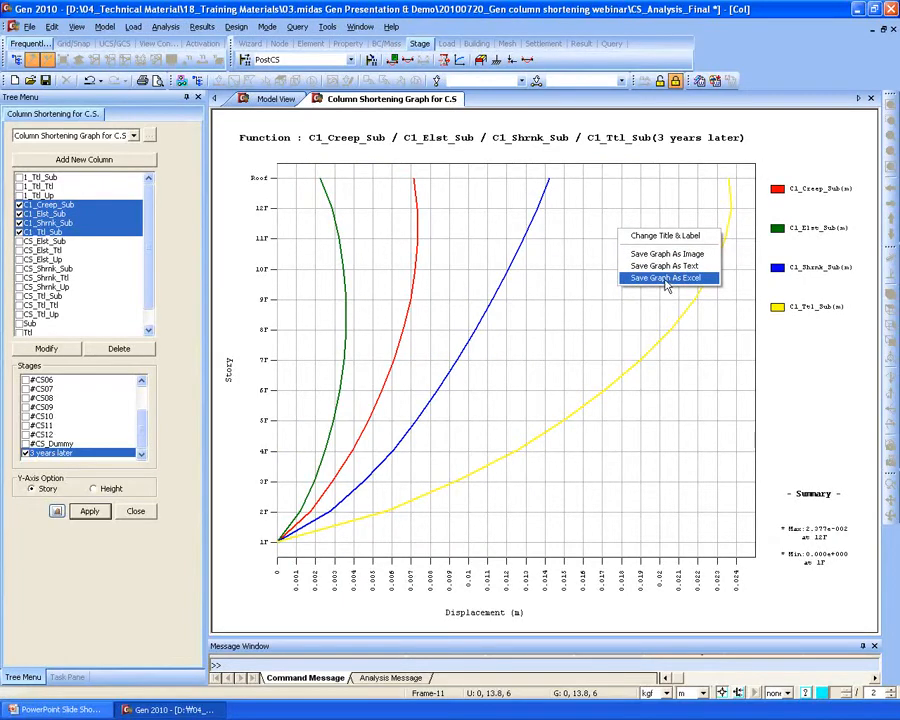
{"action": "left_click", "coordinate": [747, 327]}
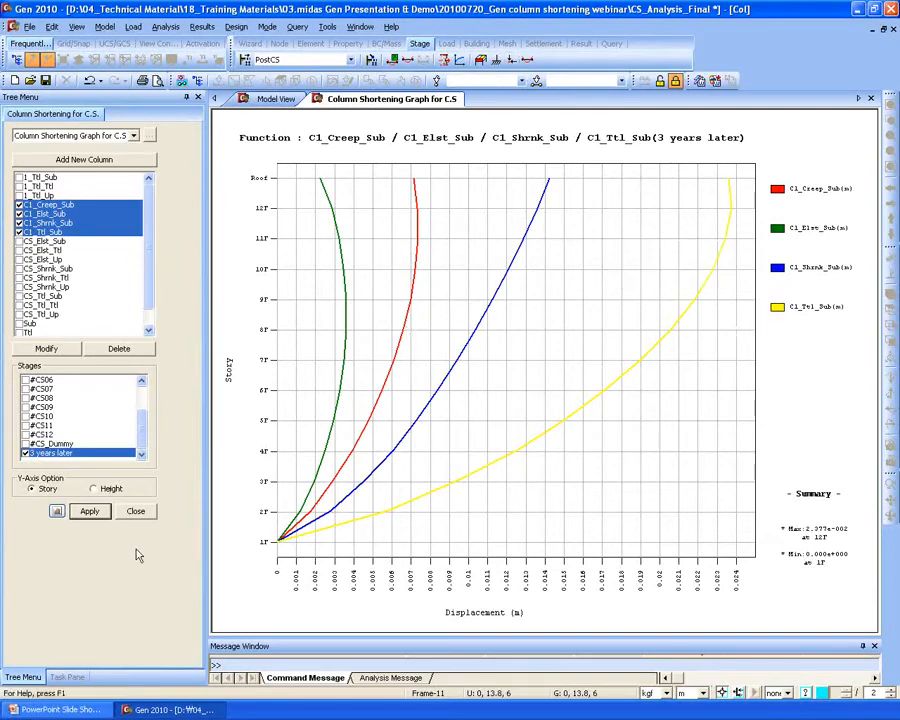
{"action": "left_click", "coordinate": [265, 99]}
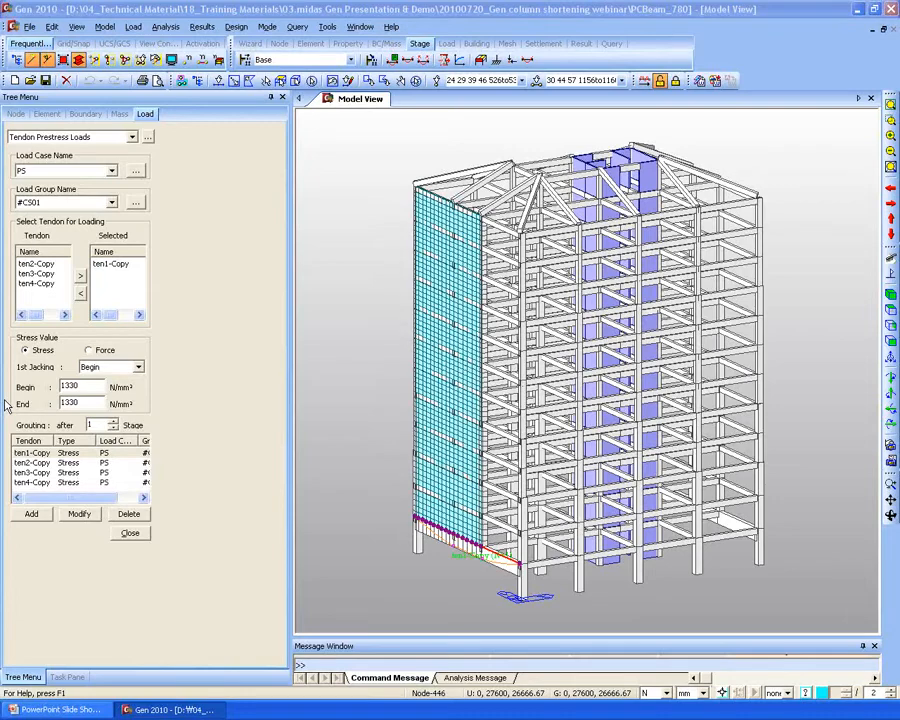
Close the tendon prestress load settings and review the tendon property's parameters and available tendon types without changing them.
{"action": "left_click", "coordinate": [131, 534]}
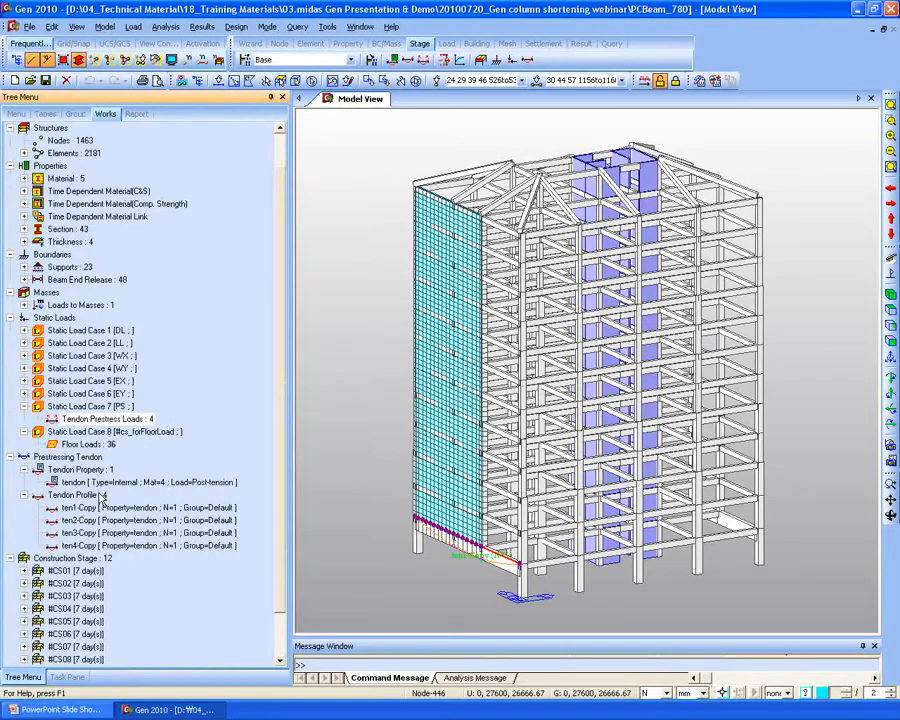
{"action": "left_click", "coordinate": [106, 508]}
{"action": "scroll", "coordinate": [118, 495], "scroll_direction": "down", "scroll_amount": 1}
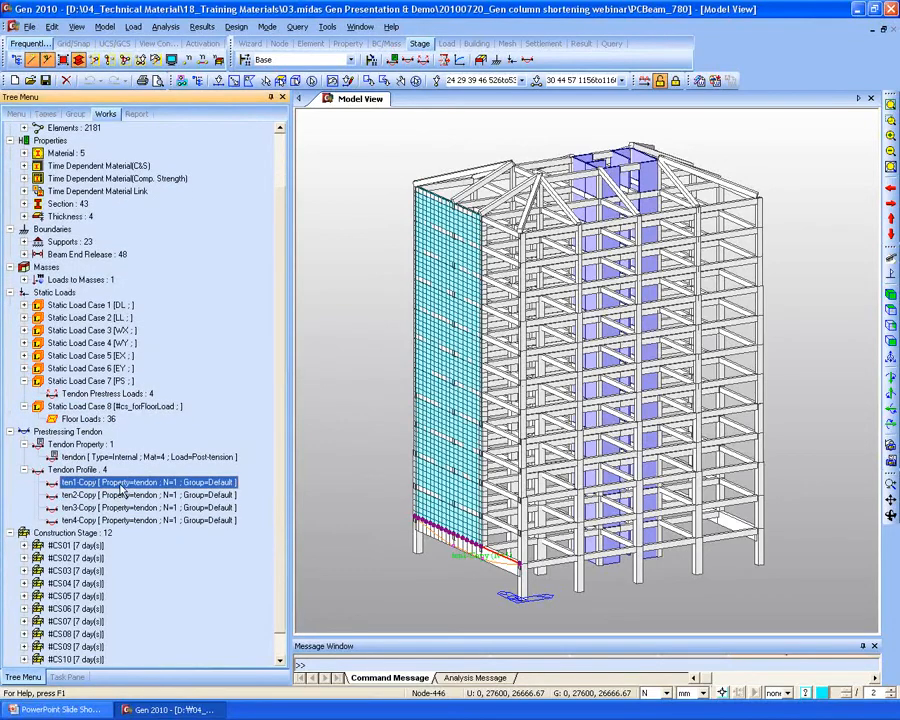
{"action": "right_click", "coordinate": [73, 458]}
{"action": "left_click", "coordinate": [92, 476]}
{"action": "left_click", "coordinate": [518, 258]}
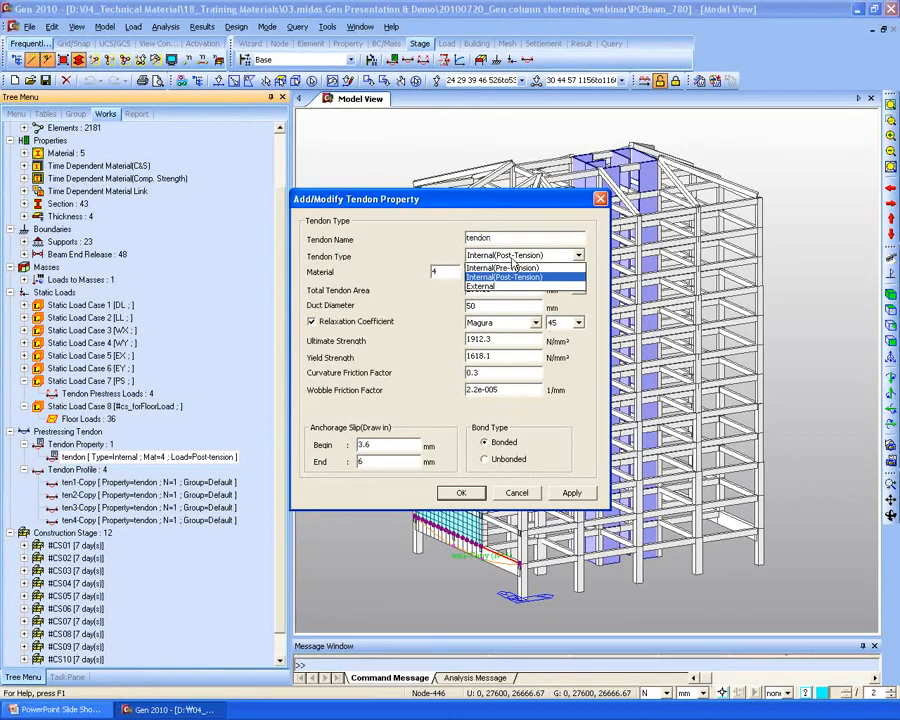
{"action": "left_click", "coordinate": [531, 261]}
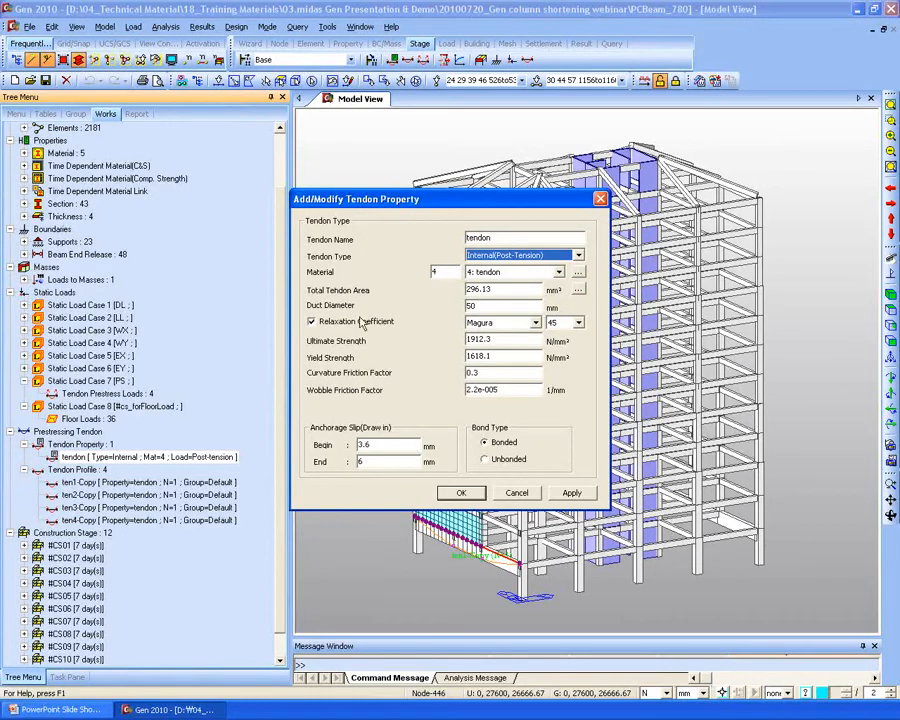
{"action": "left_click", "coordinate": [523, 497]}
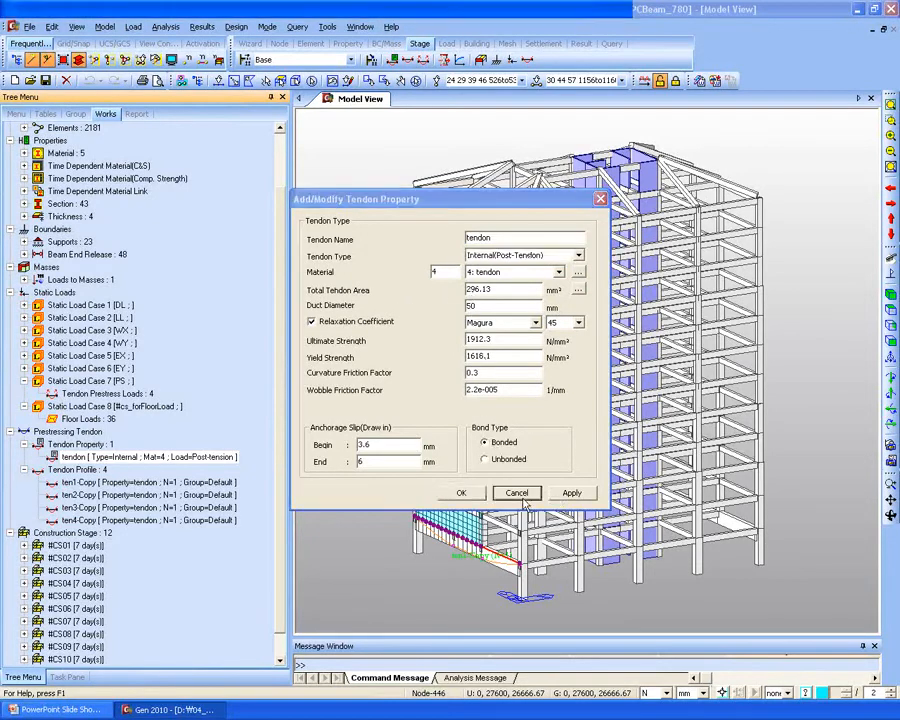
Review the tendon profile of ten1-Copy and close it without changes.
{"action": "right_click", "coordinate": [151, 485]}
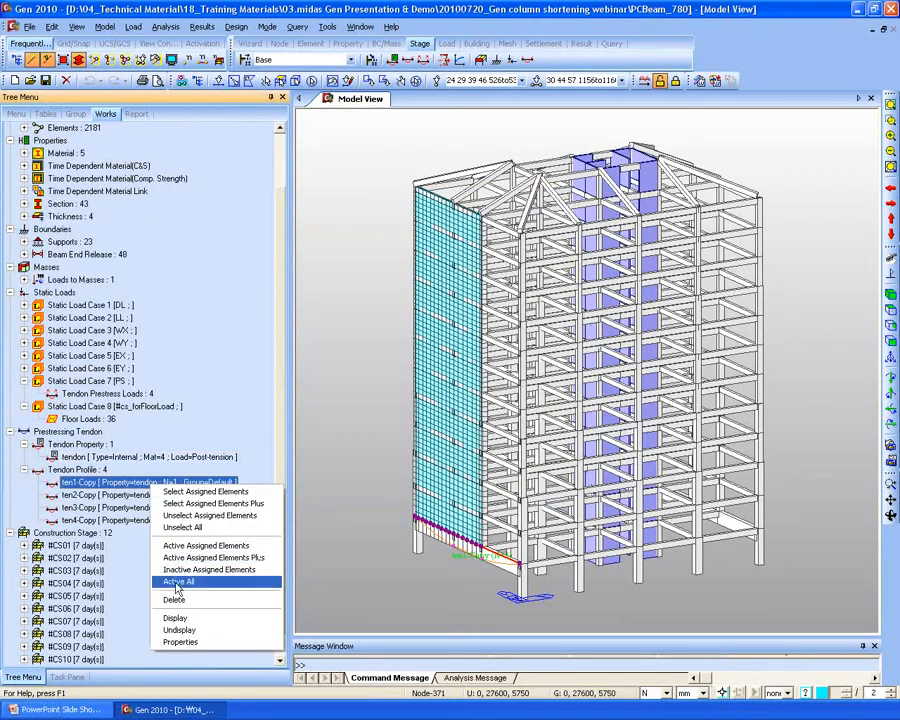
{"action": "left_click", "coordinate": [180, 641]}
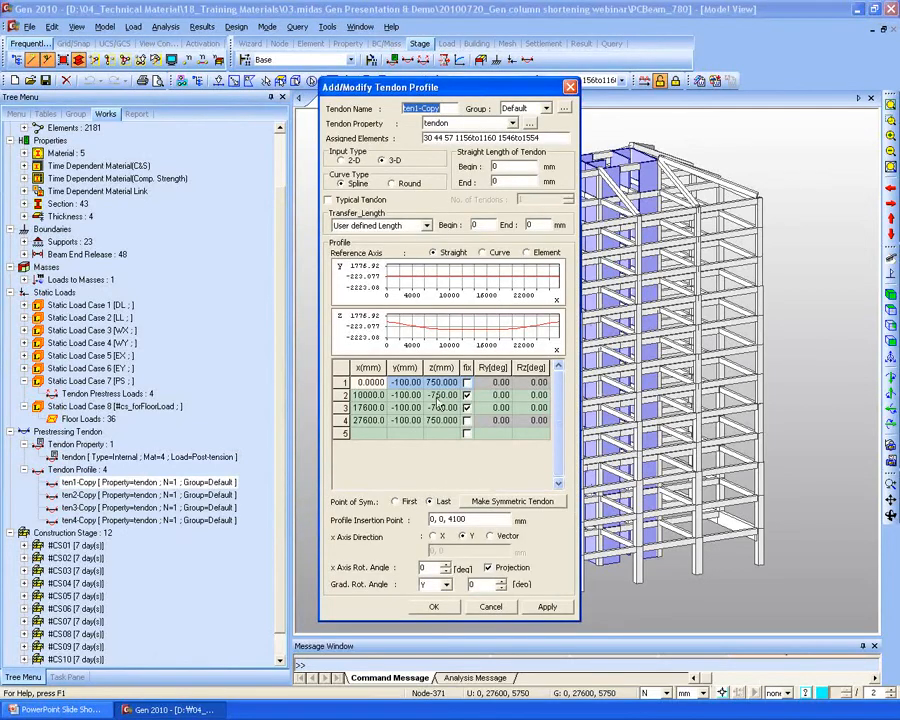
{"action": "left_click", "coordinate": [490, 608]}
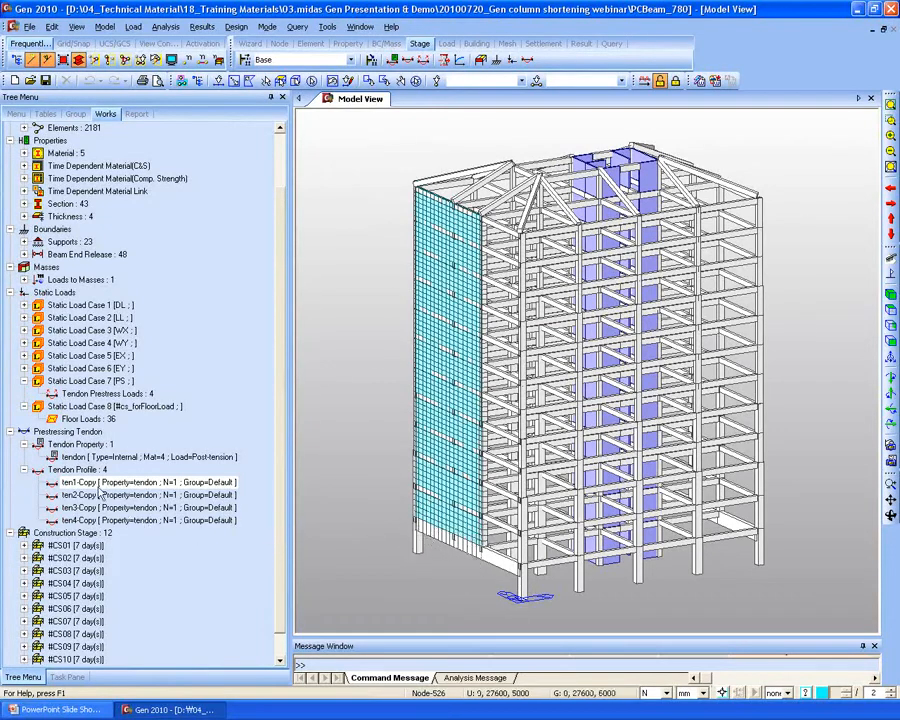
Open the tendon prestress loads of static load case PS and review the load group and stress values assigned to ten1-Copy.
{"action": "left_click", "coordinate": [70, 395]}
{"action": "right_click", "coordinate": [70, 397]}
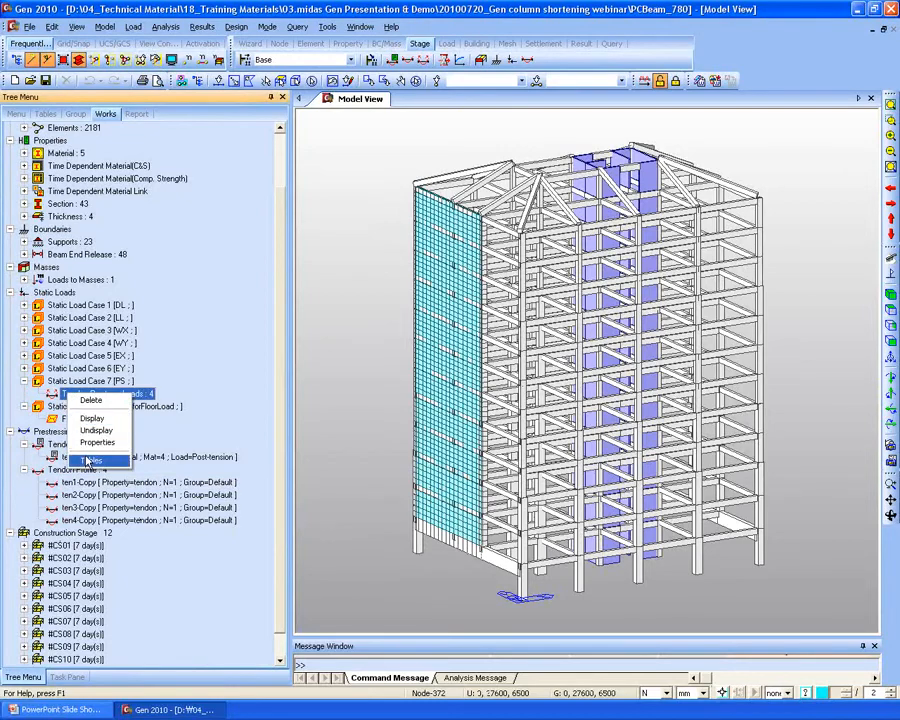
{"action": "left_click", "coordinate": [88, 447]}
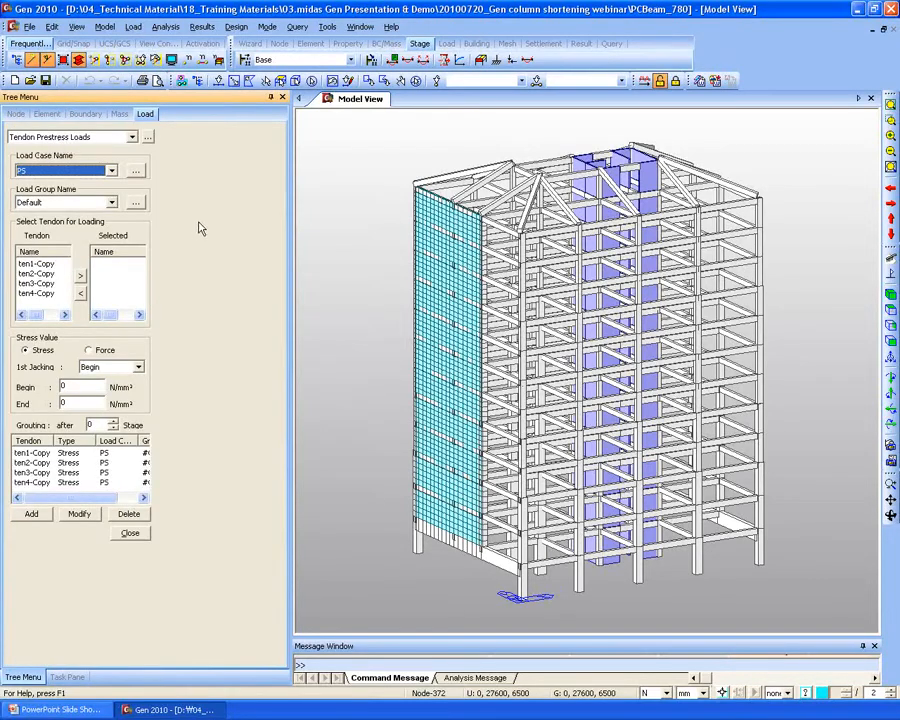
{"action": "left_click", "coordinate": [85, 453]}
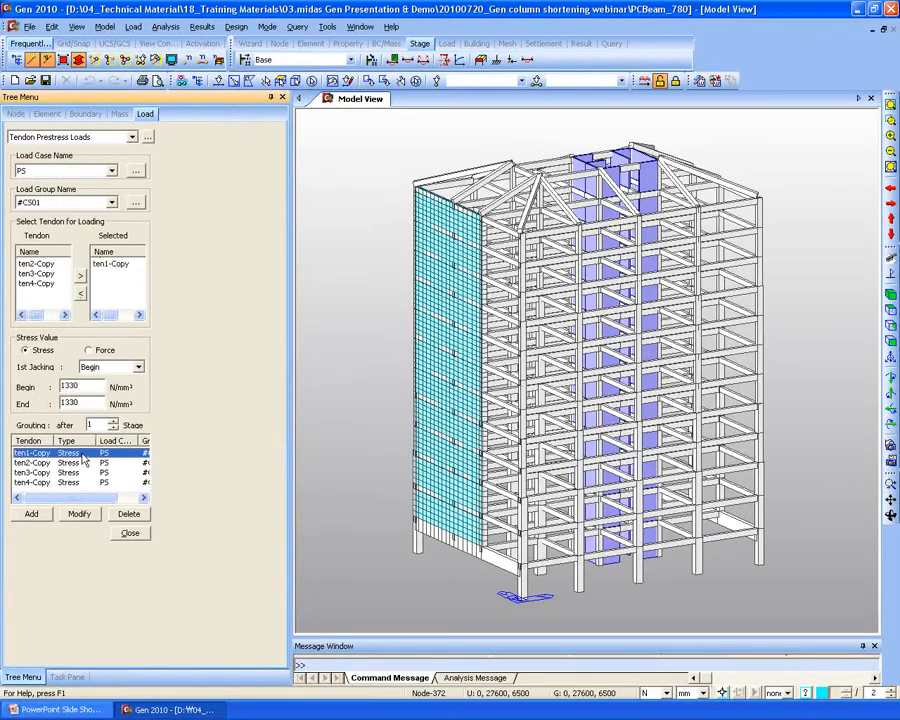
{"action": "left_click", "coordinate": [67, 204]}
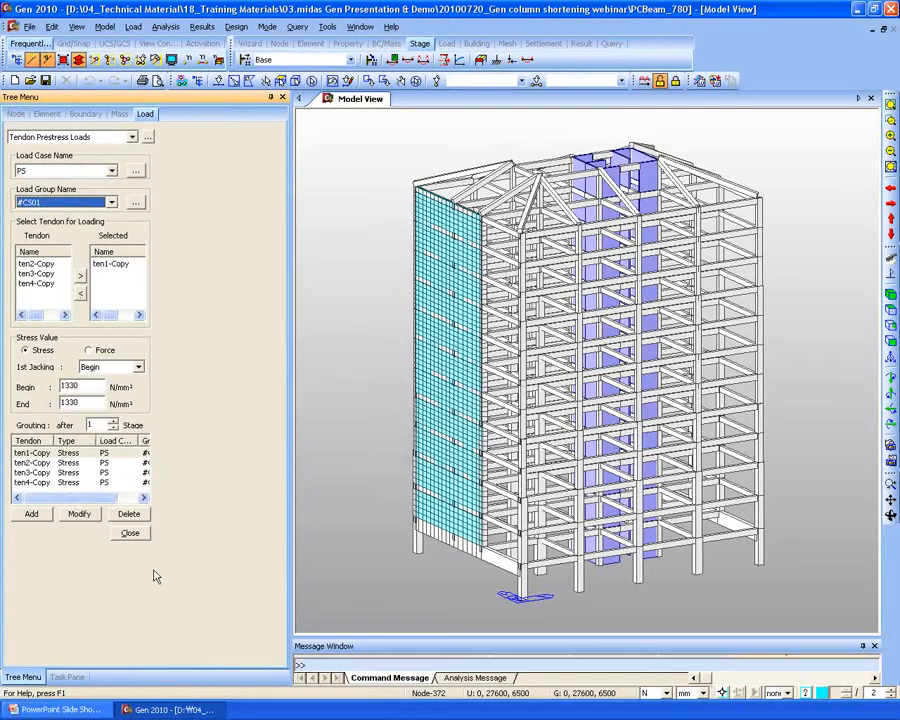
Review the prestress load entries for ten2-Copy, ten3-Copy and ten4-Copy and check their load group, keeping #CS01.
{"action": "left_click", "coordinate": [62, 453]}
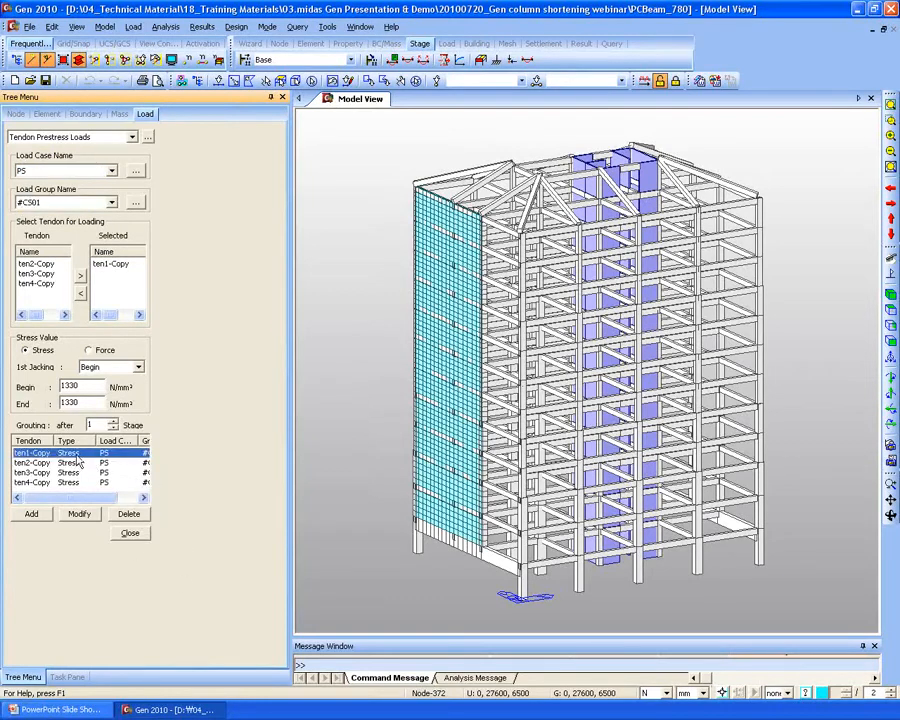
{"action": "left_click", "coordinate": [82, 463]}
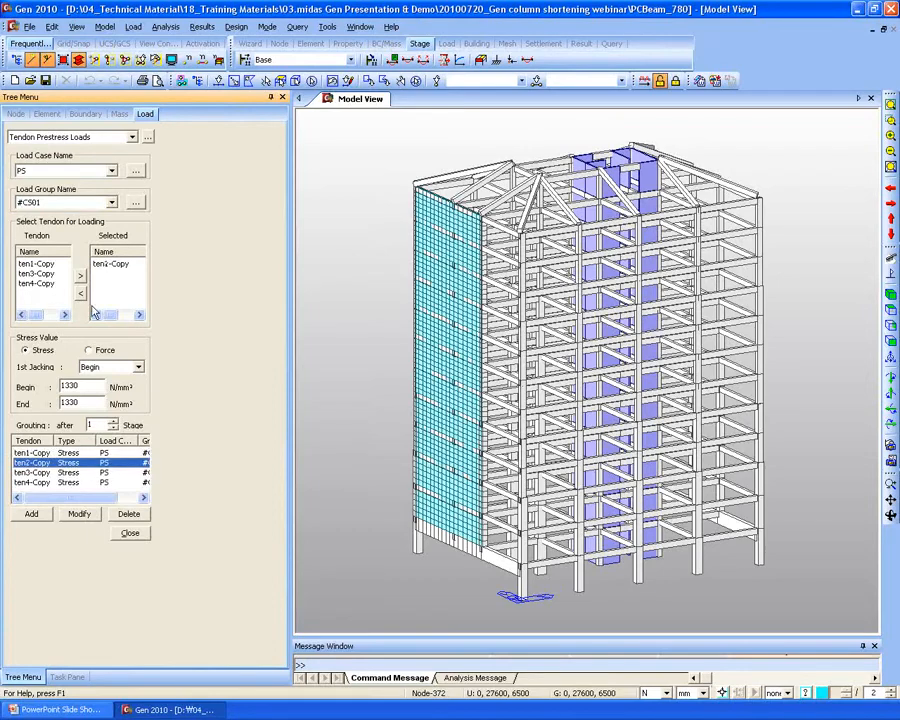
{"action": "left_click", "coordinate": [50, 203]}
{"action": "left_click", "coordinate": [40, 213]}
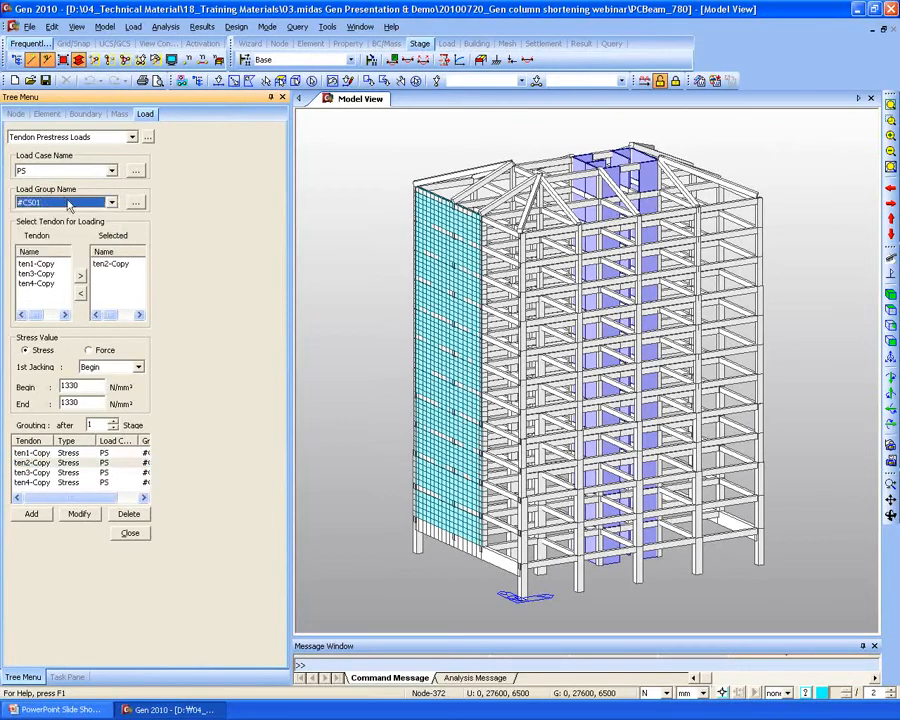
{"action": "left_click", "coordinate": [60, 463]}
{"action": "left_click", "coordinate": [78, 473]}
{"action": "left_click", "coordinate": [84, 484]}
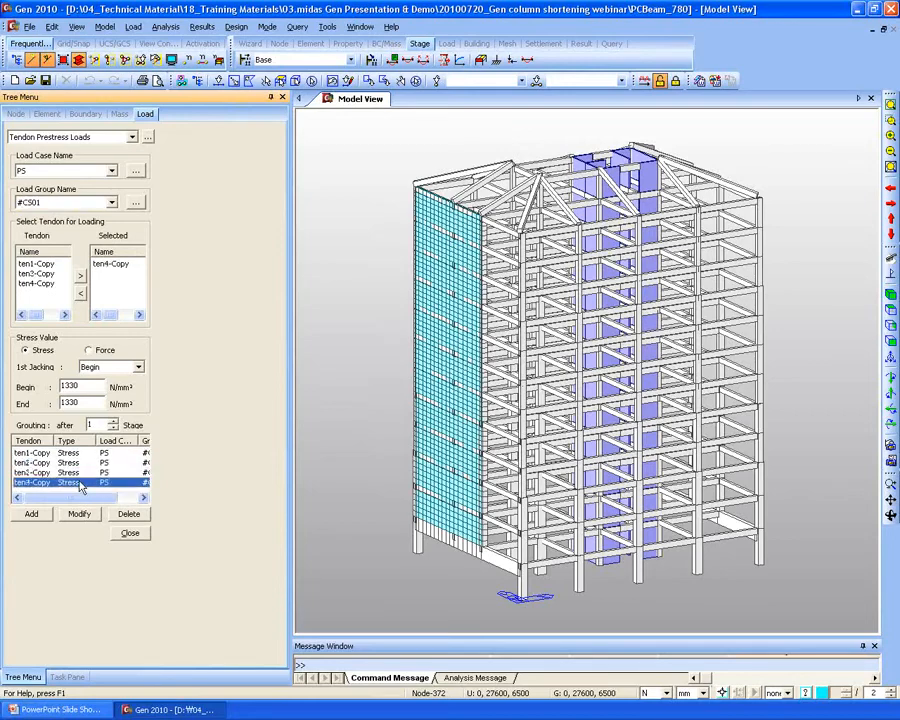
{"action": "left_click", "coordinate": [63, 204]}
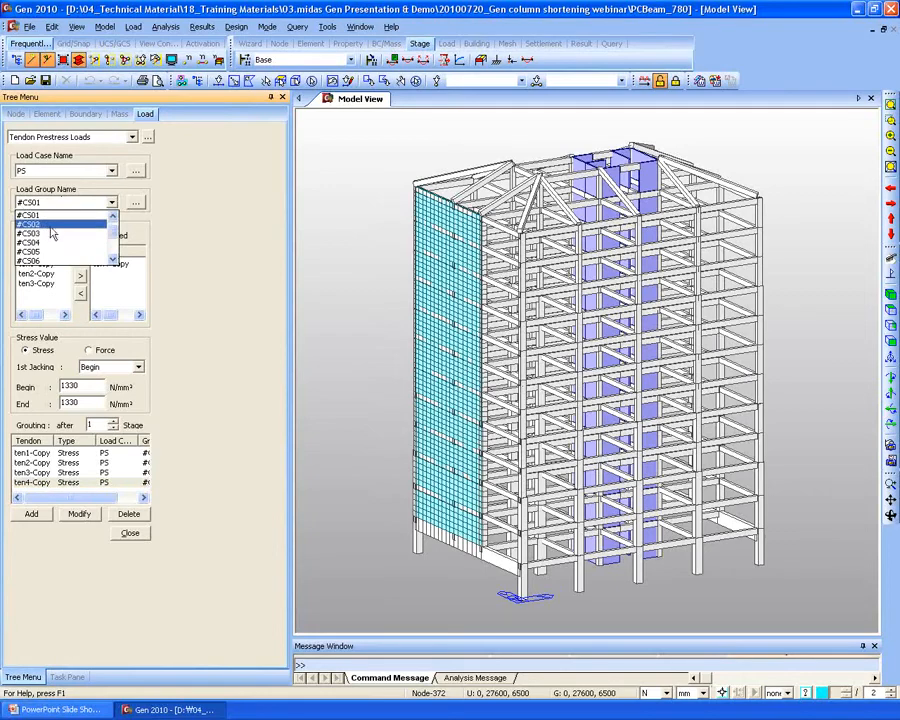
{"action": "left_click", "coordinate": [48, 217]}
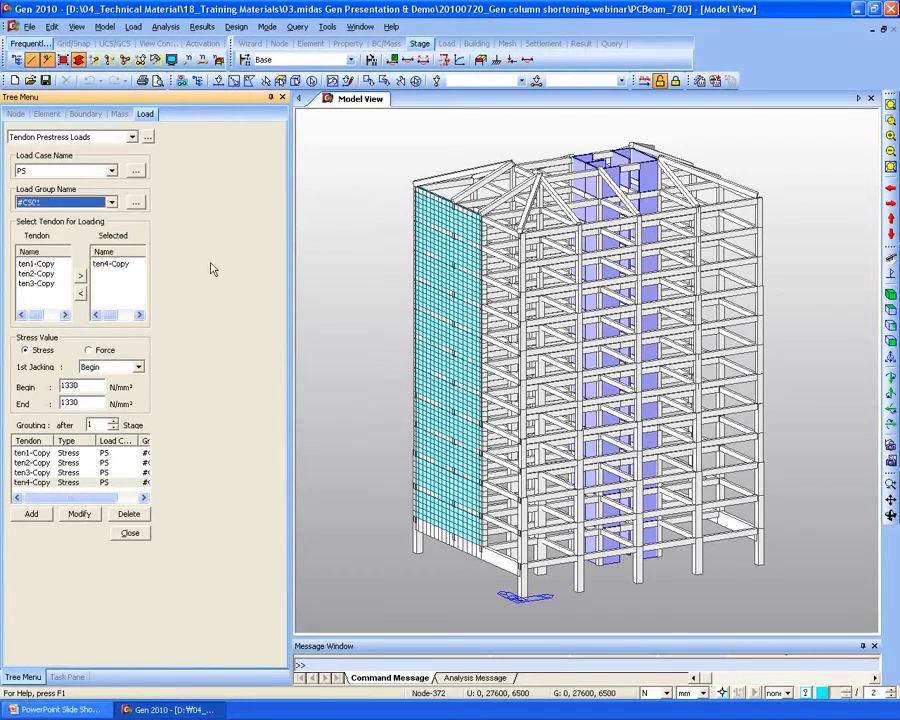
Review the load group activation of construction stage #CS01 and close the construction stage definitions without changes.
{"action": "left_click", "coordinate": [245, 60]}
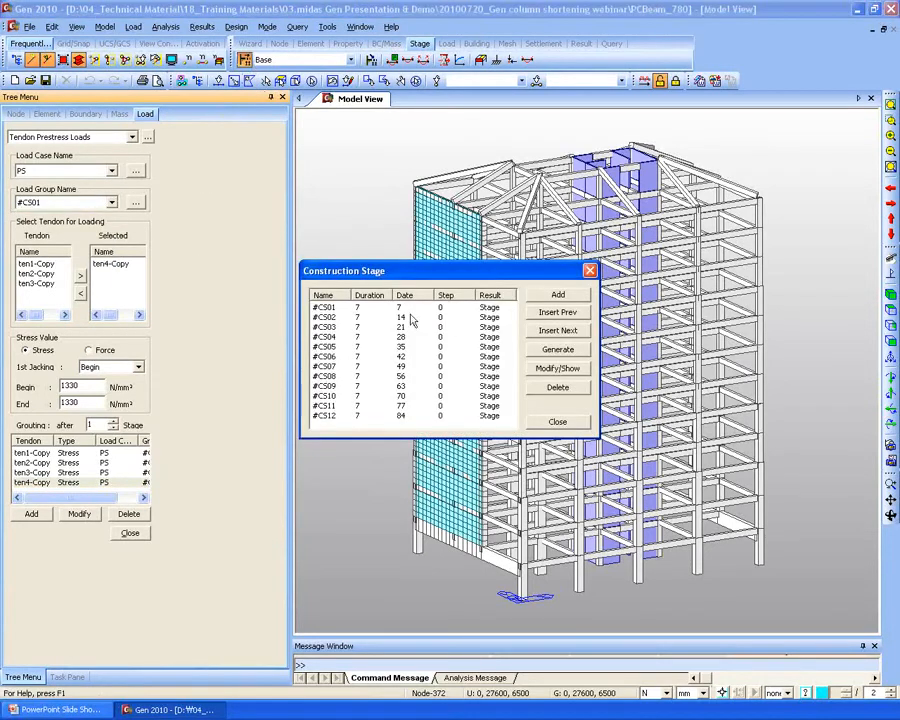
{"action": "double_click", "coordinate": [358, 307]}
{"action": "left_click_drag", "start_coordinate": [396, 141], "coordinate": [336, 108]}
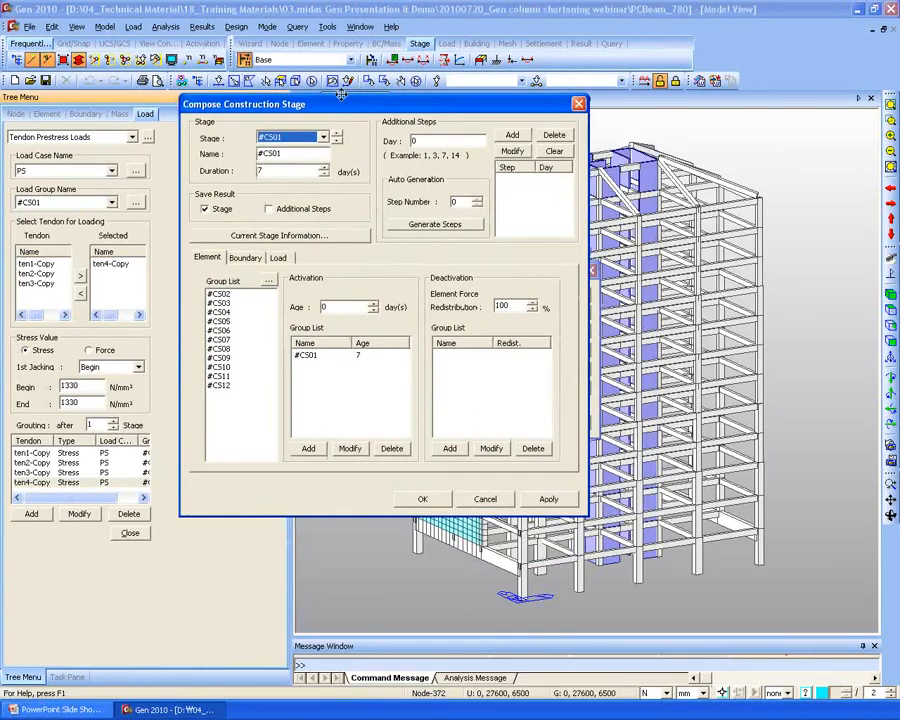
{"action": "left_click", "coordinate": [282, 259]}
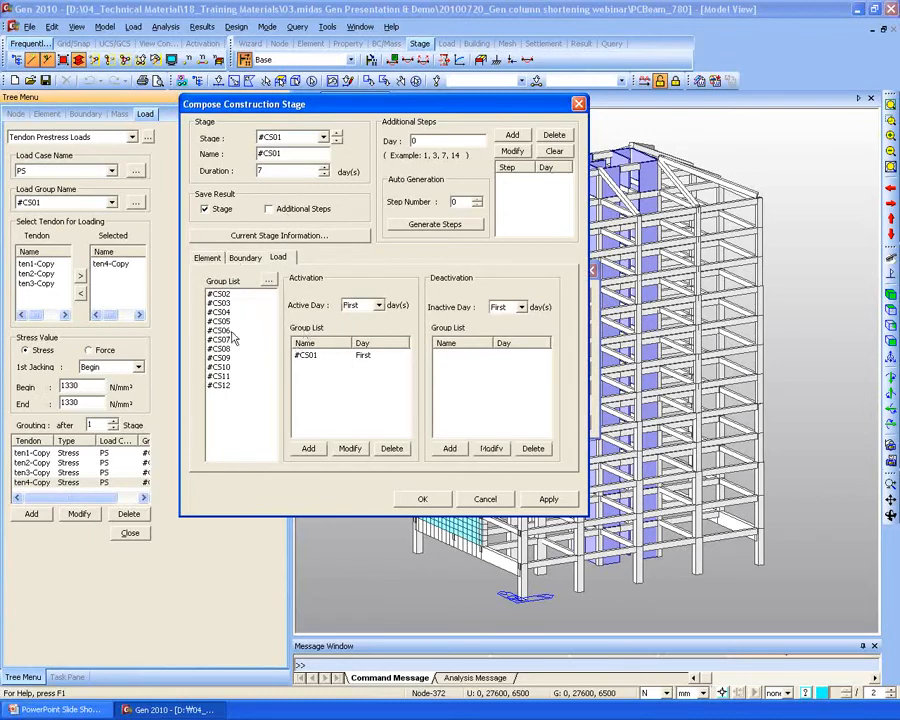
{"action": "left_click", "coordinate": [291, 137]}
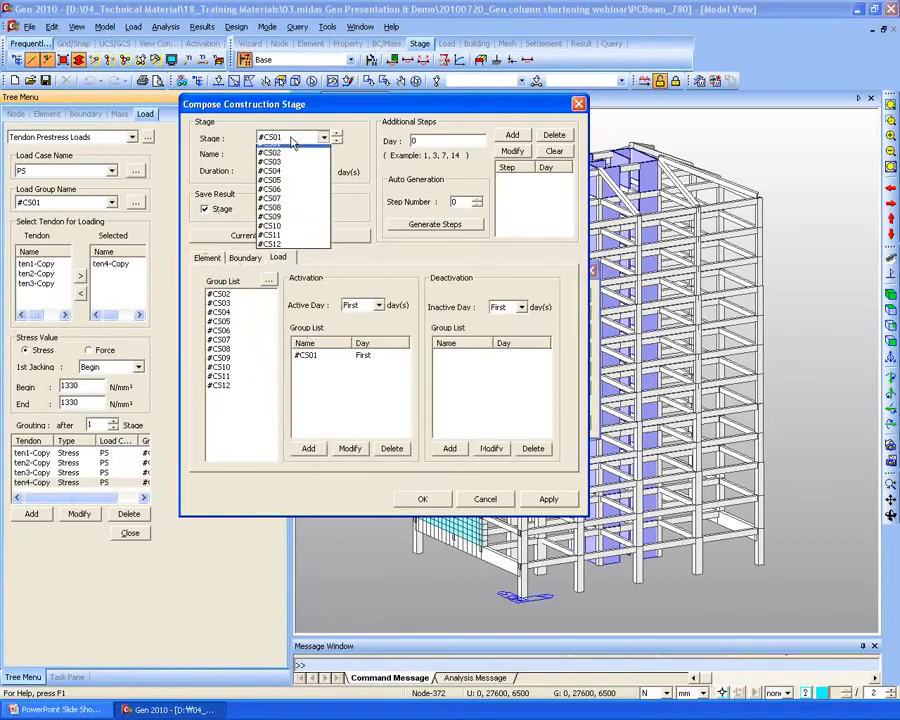
{"action": "left_click", "coordinate": [291, 137]}
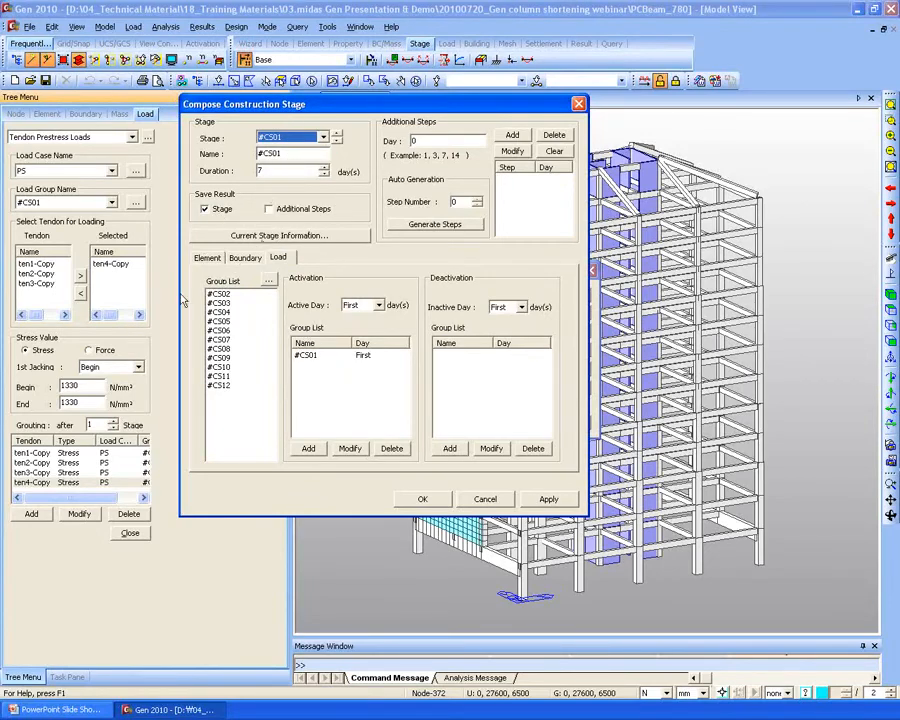
{"action": "key", "text": "alt+Tab"}
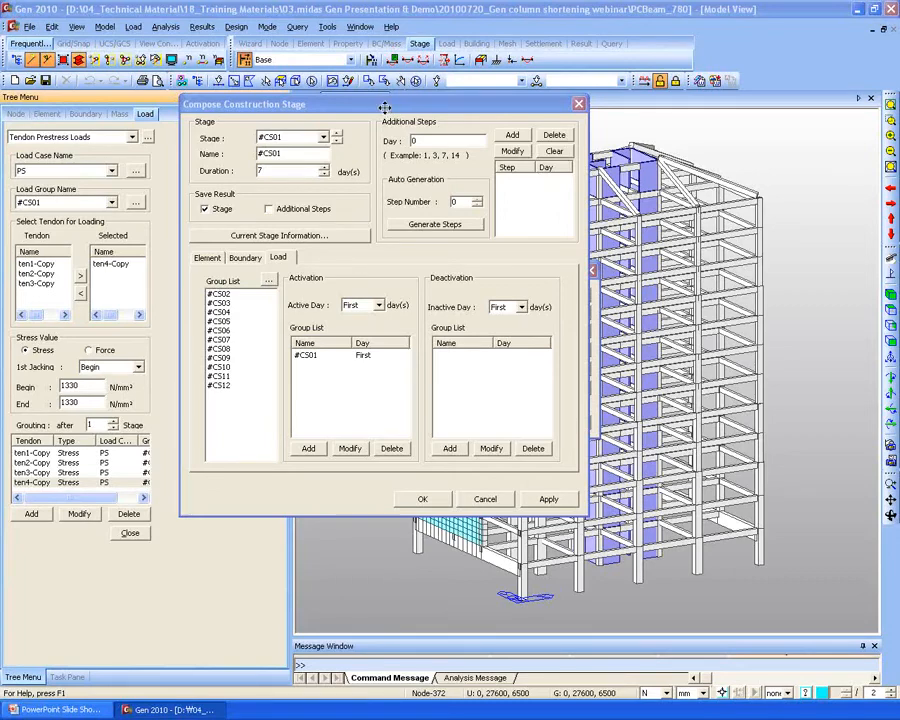
{"action": "left_click", "coordinate": [579, 106]}
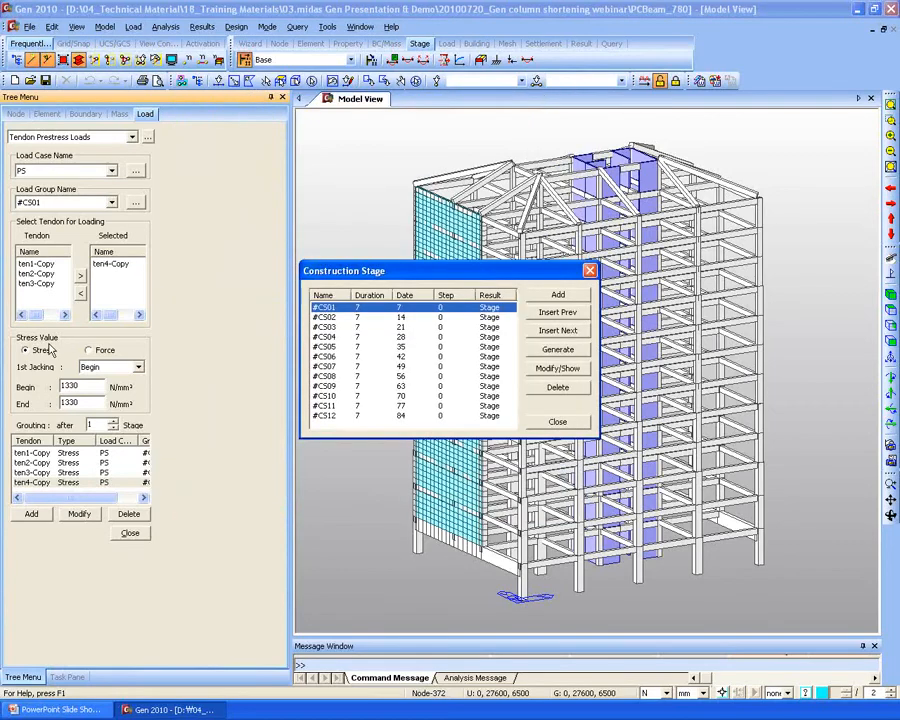
{"action": "left_click", "coordinate": [590, 271]}
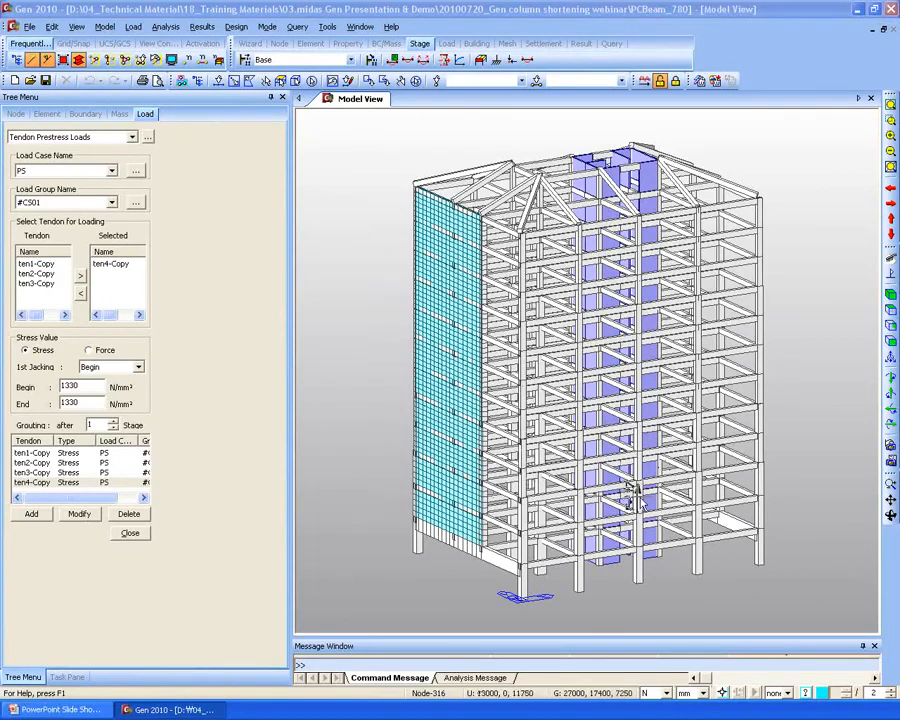
Examine the building's lower storeys in a close-up and in front elevation, and return to the isometric view.
{"action": "scroll", "coordinate": [614, 508], "scroll_direction": "up", "scroll_amount": 5}
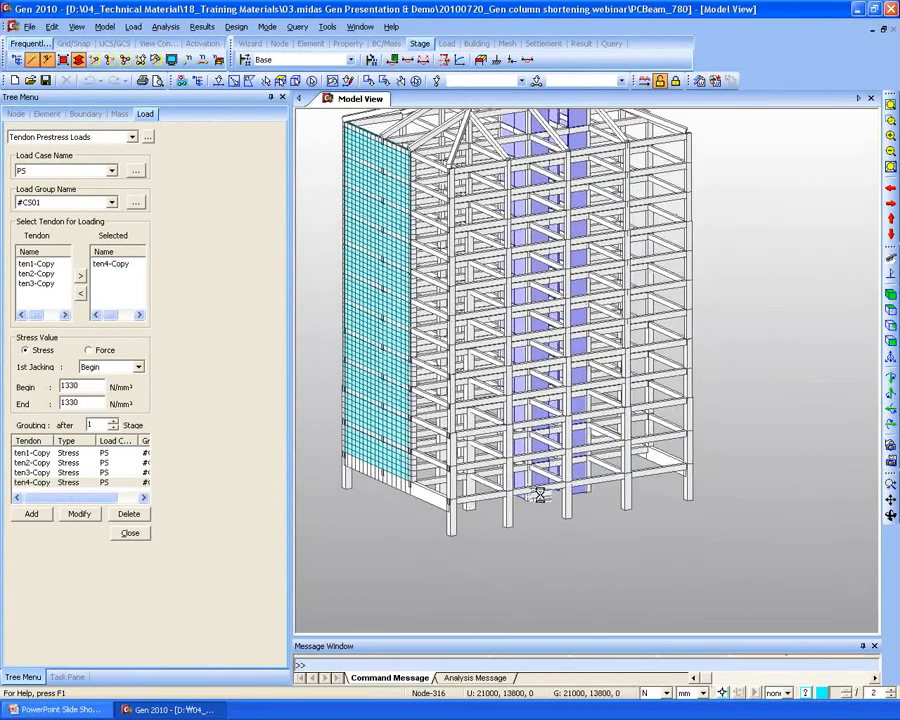
{"action": "middle_click_drag", "start_coordinate": [570, 505], "coordinate": [690, 476]}
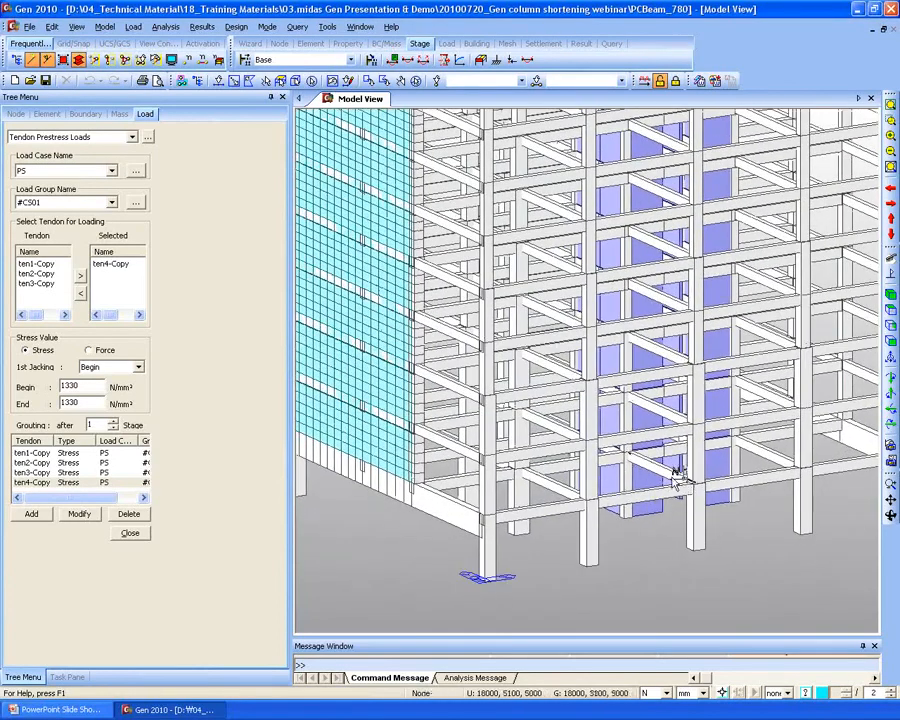
{"action": "left_click", "coordinate": [891, 341]}
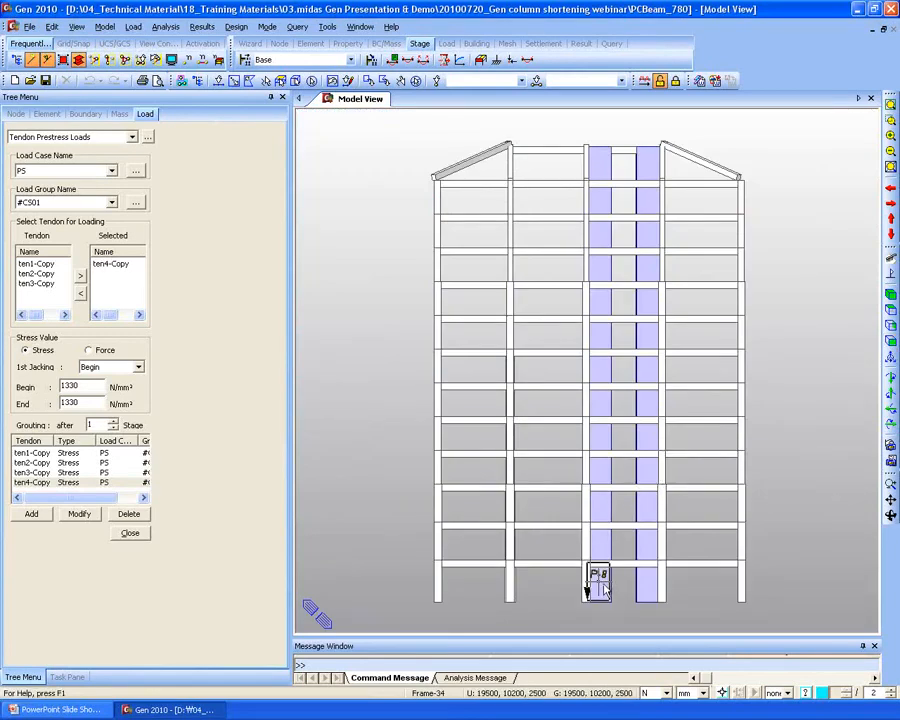
{"action": "middle_click_drag", "start_coordinate": [599, 588], "coordinate": [608, 508]}
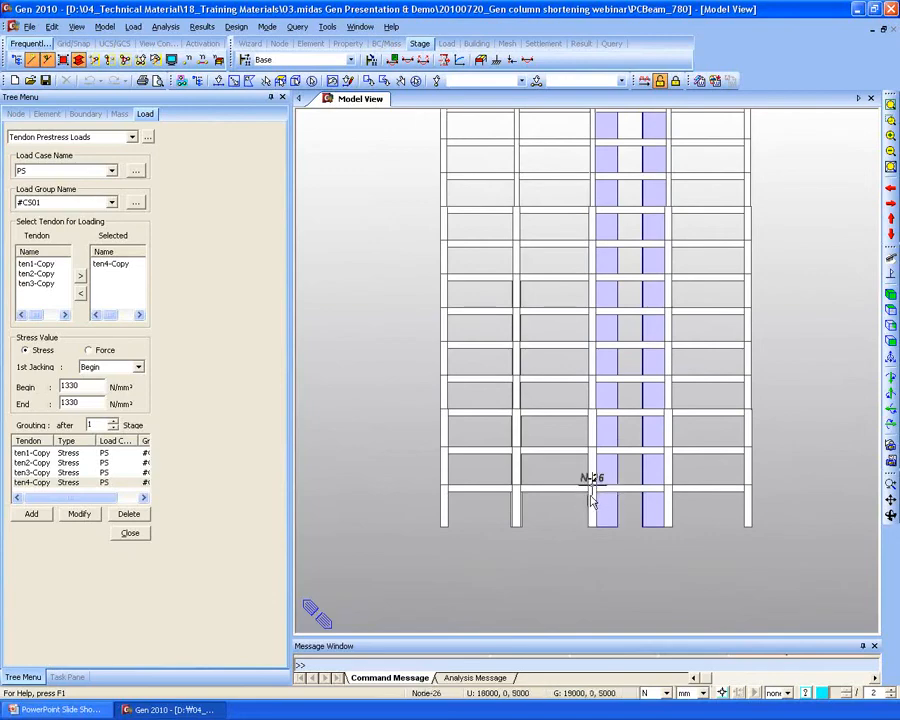
{"action": "mouse_move", "coordinate": [591, 500]}
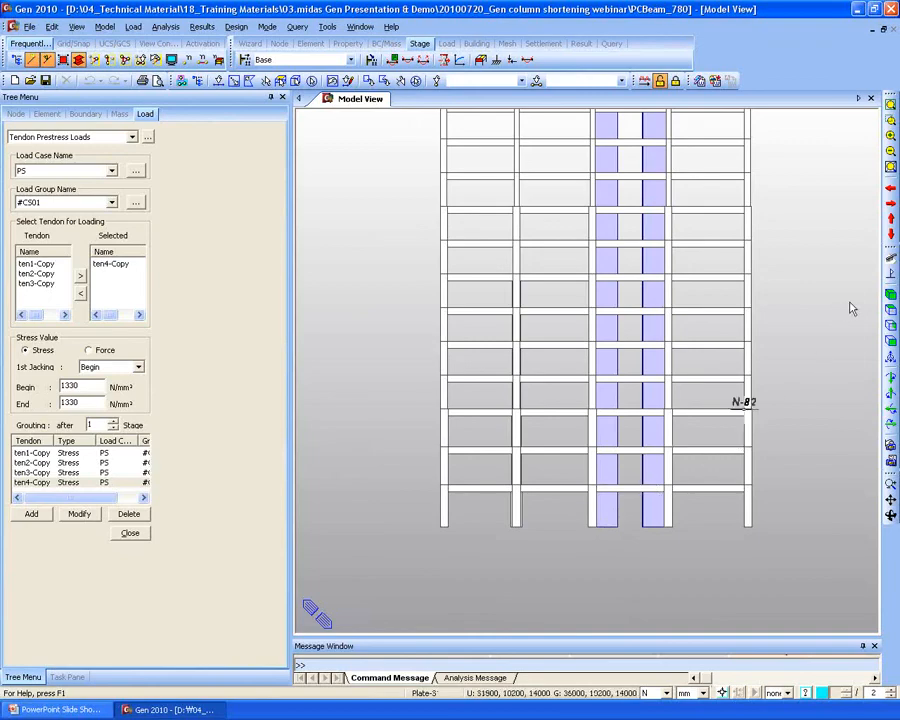
{"action": "left_click", "coordinate": [891, 295]}
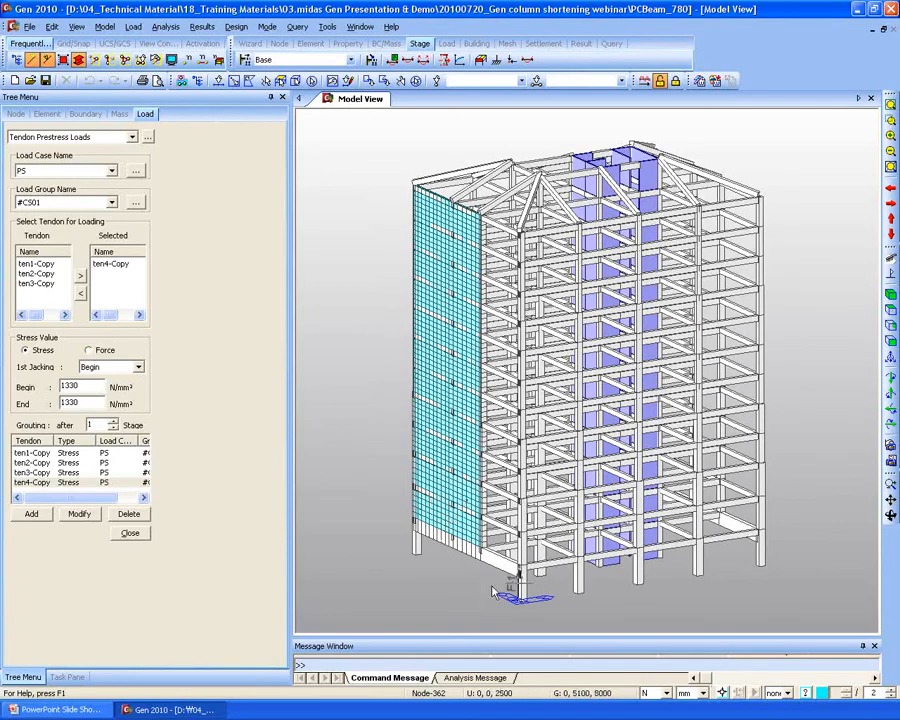
{"action": "middle_click_drag", "start_coordinate": [460, 512], "coordinate": [436, 492]}
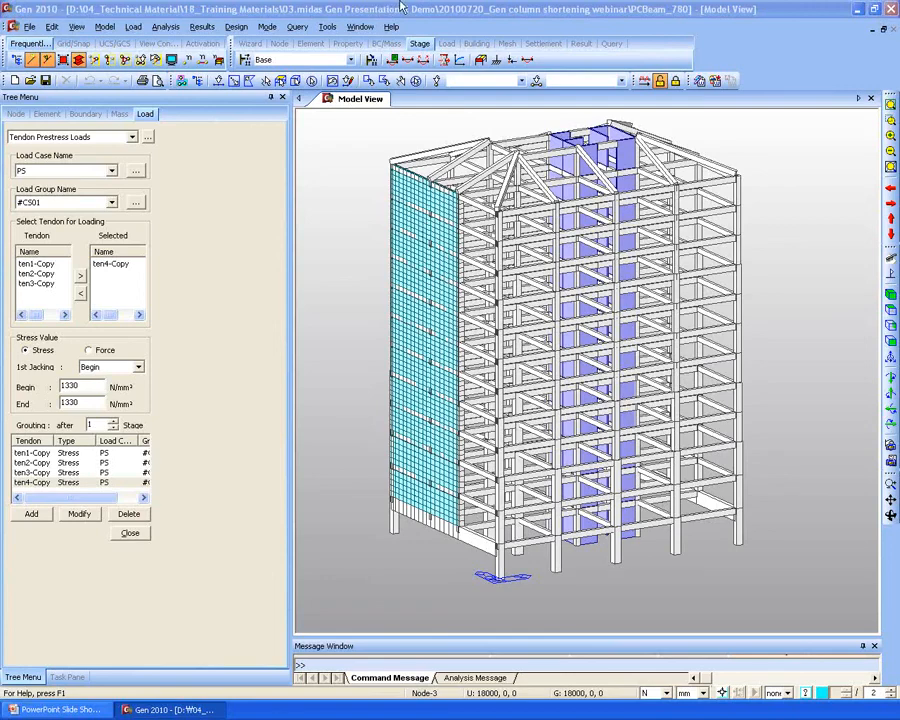
Close the tendon prestress load settings and review the element types available in Create Elements, keeping General beam/Tapered beam.
{"action": "left_click", "coordinate": [126, 531]}
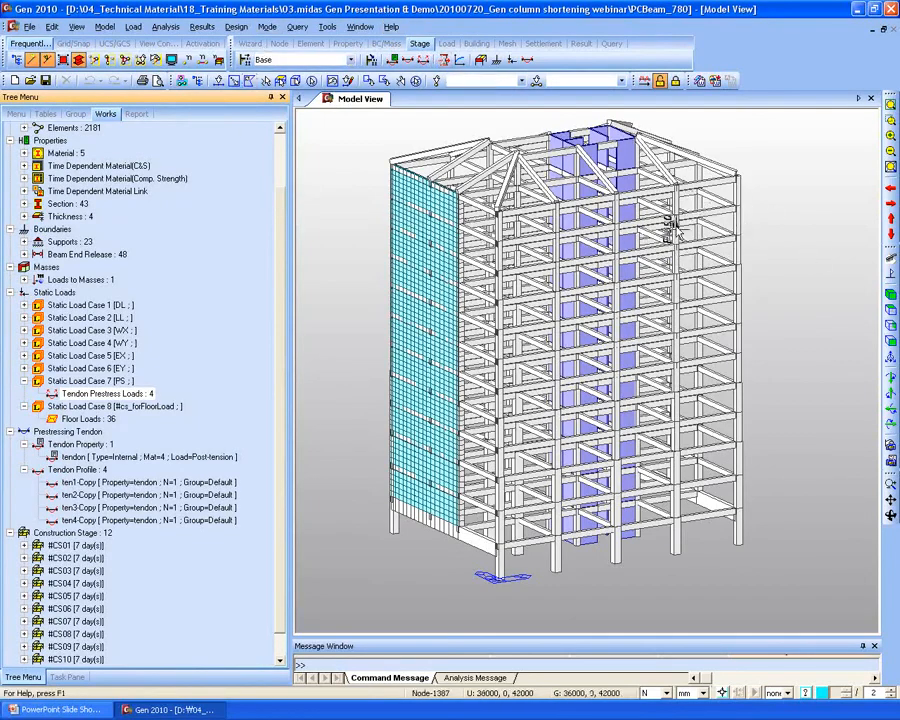
{"action": "middle_click_drag", "start_coordinate": [488, 312], "coordinate": [495, 350], "text": "ctrl"}
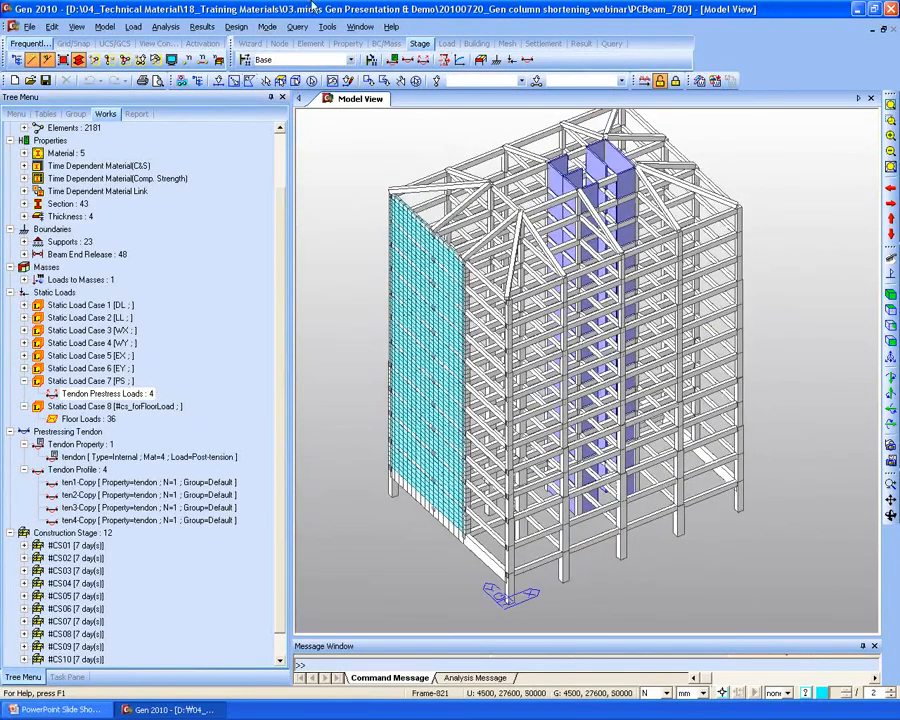
{"action": "left_click", "coordinate": [306, 45]}
{"action": "left_click", "coordinate": [245, 62]}
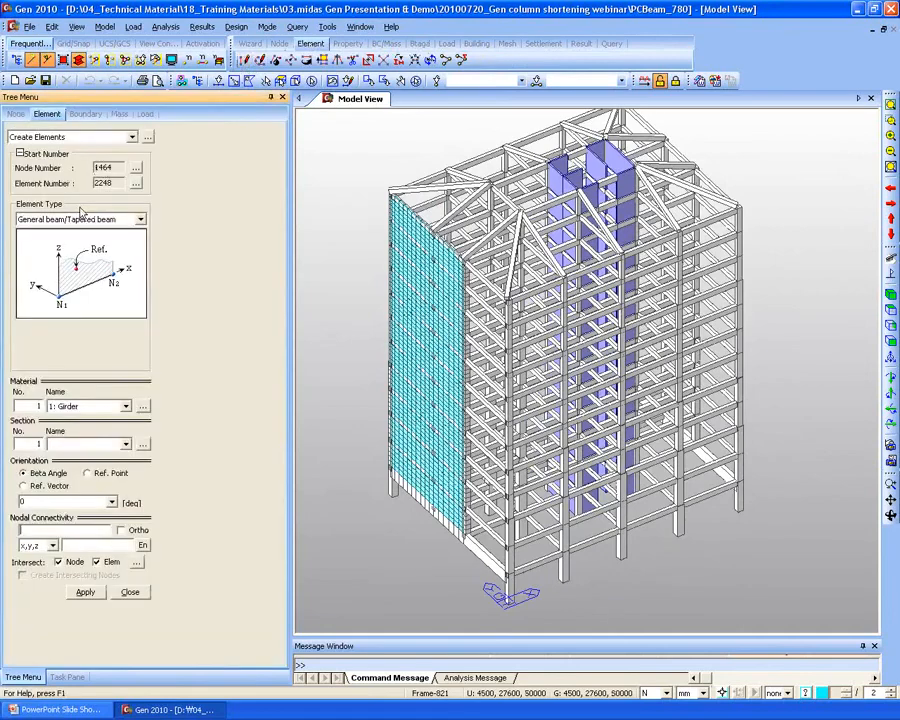
{"action": "left_click", "coordinate": [70, 220]}
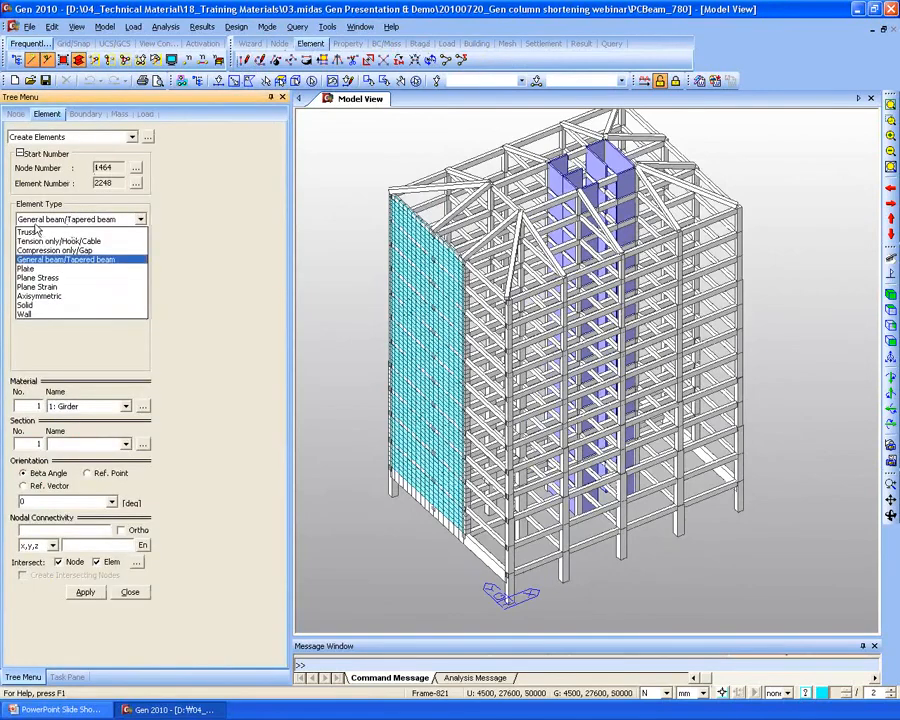
{"action": "left_click", "coordinate": [60, 220]}
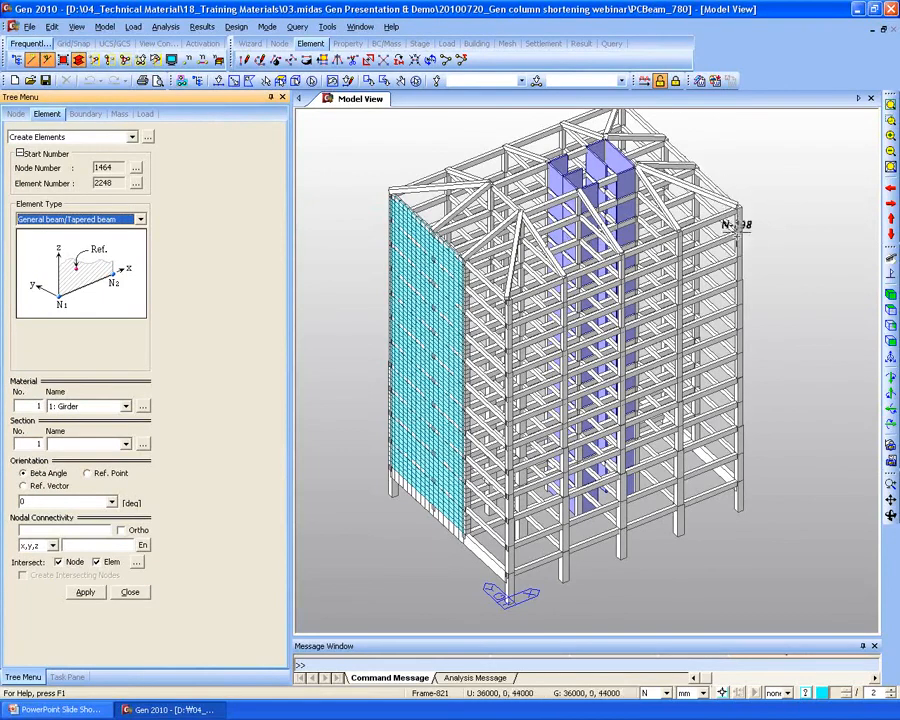
{"action": "middle_click_drag", "start_coordinate": [709, 255], "coordinate": [695, 308]}
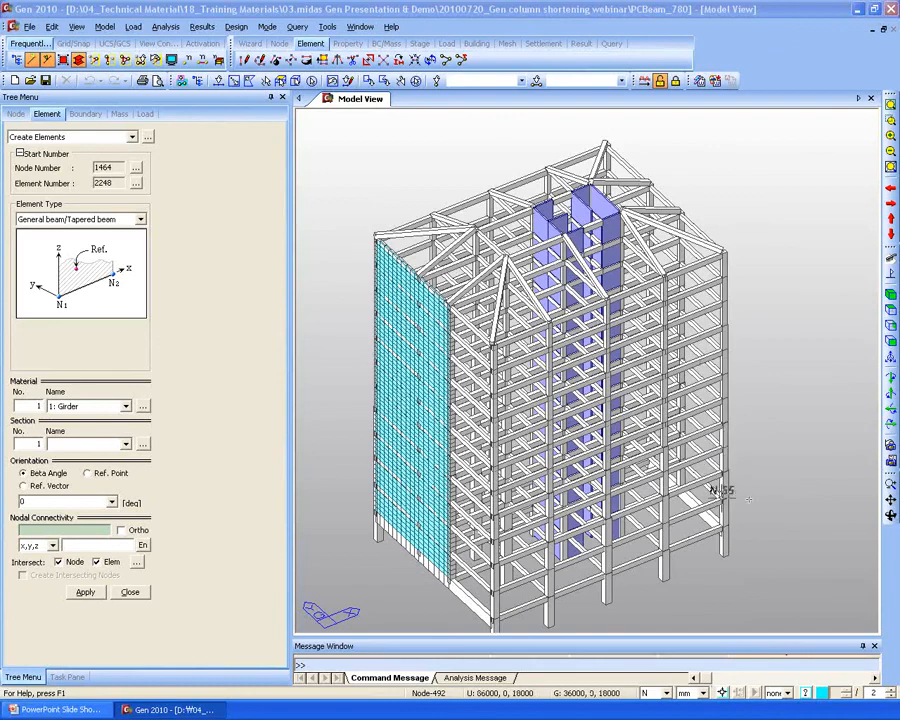
{"action": "middle_click_drag", "start_coordinate": [553, 549], "coordinate": [539, 511]}
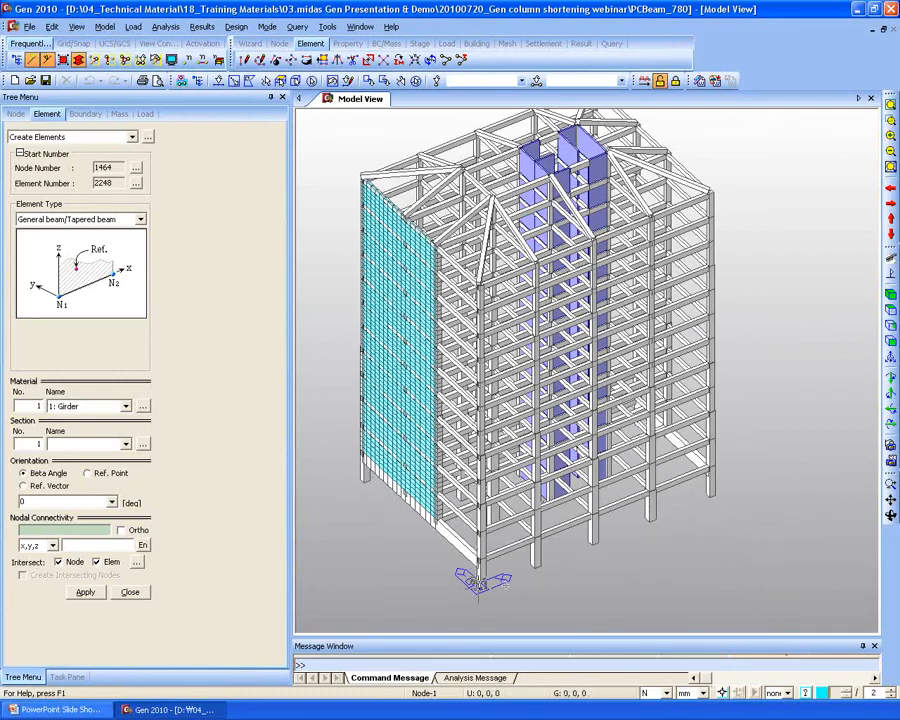
{"action": "mouse_move", "coordinate": [505, 583]}
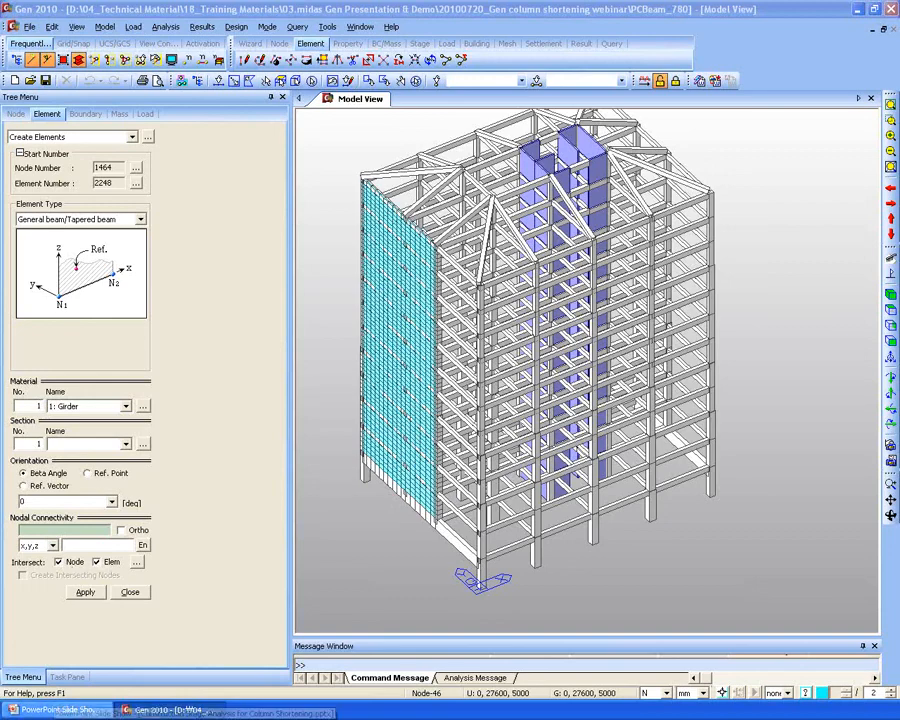
Switch to the PowerPoint slide show and display its closing slide.
{"action": "left_click", "coordinate": [60, 709]}
{"action": "left_click", "coordinate": [267, 490]}
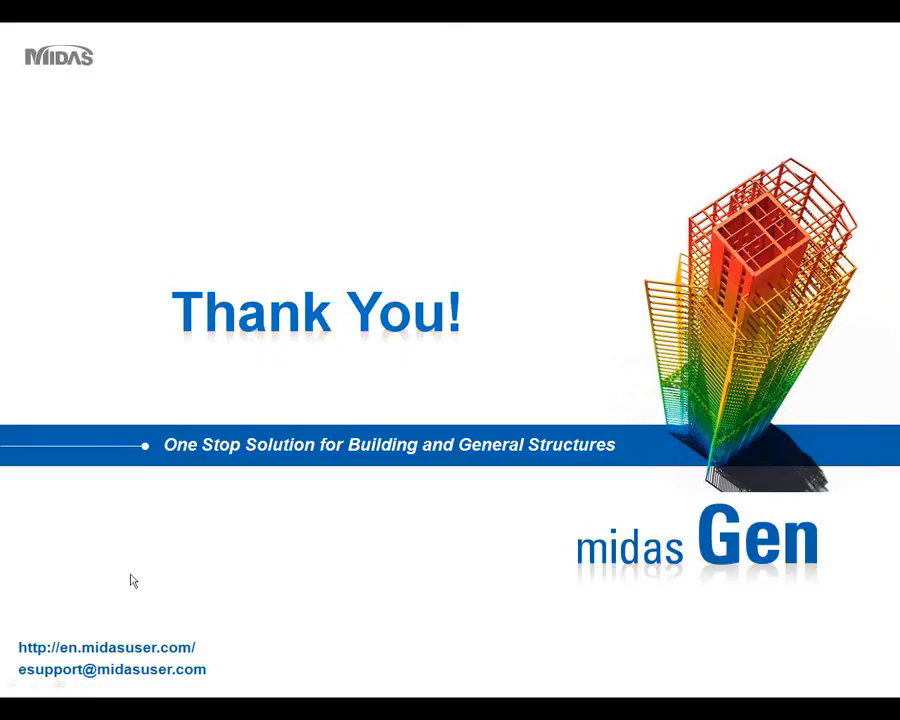